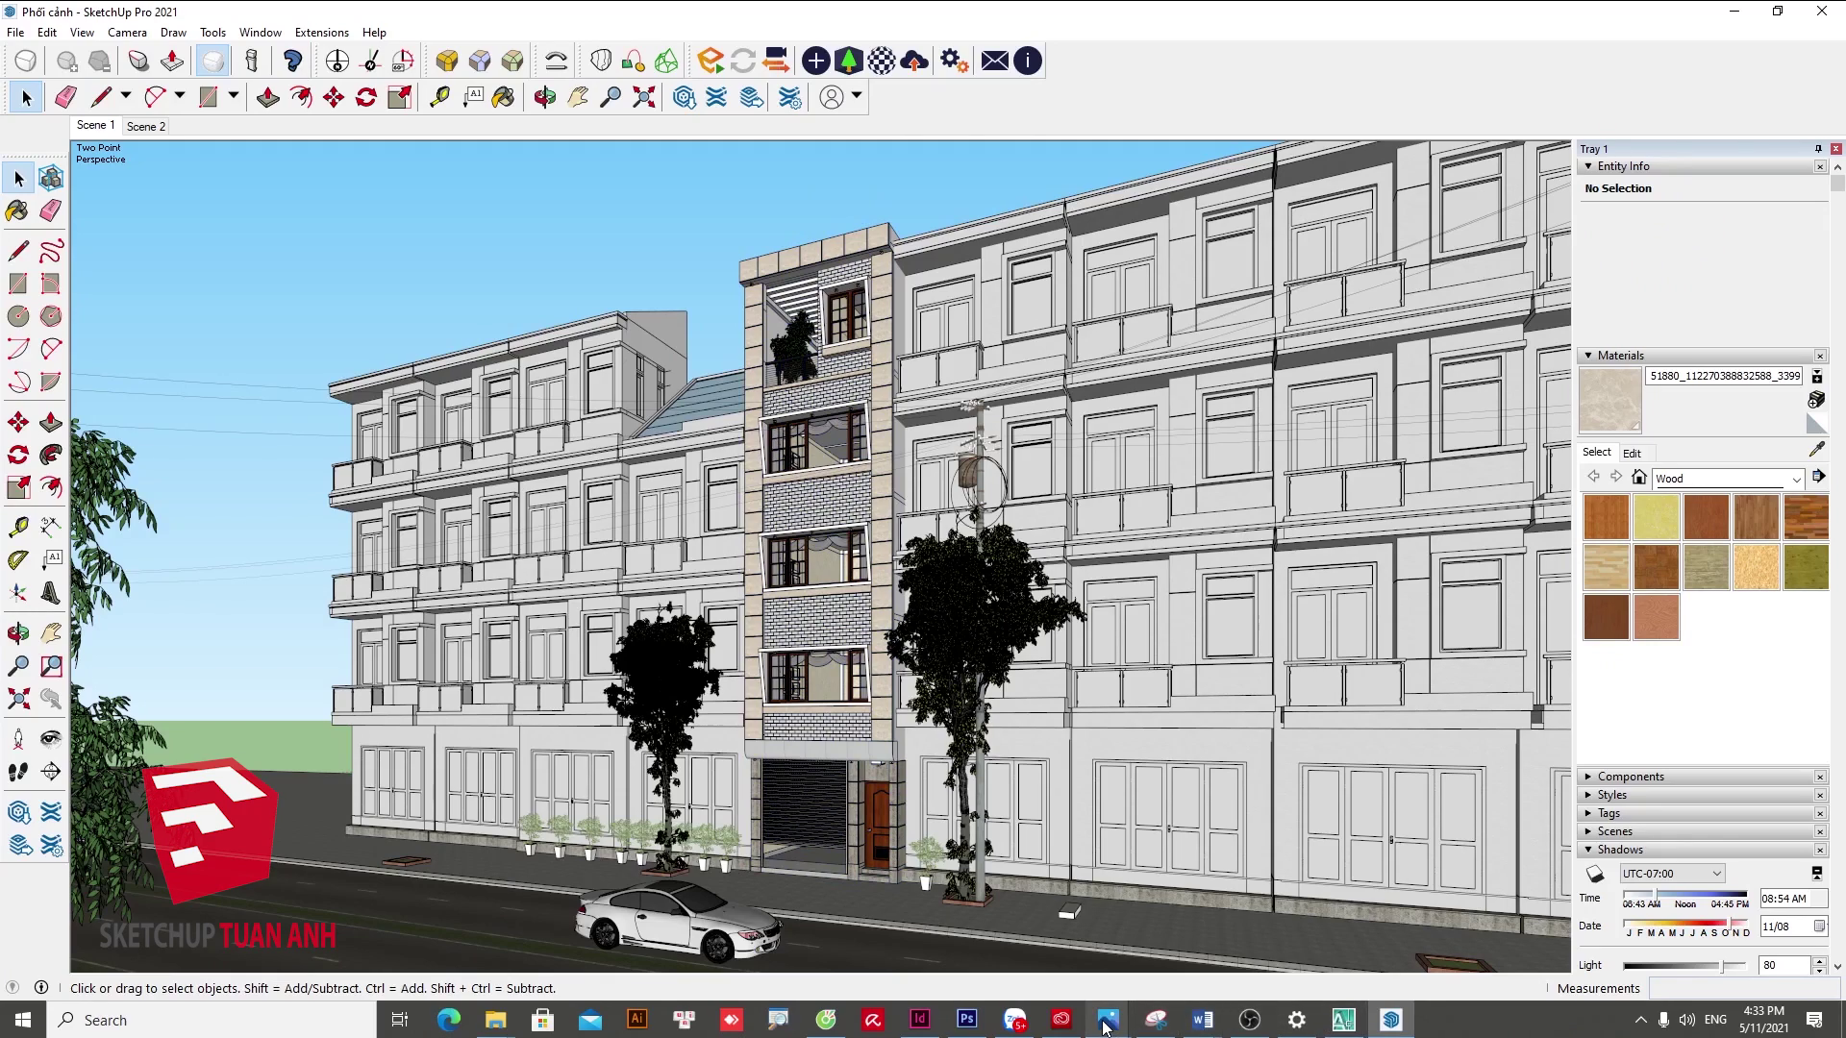
- Enlarge and browse the shortcut-key reference image, then close it
left_click(1221, 890)
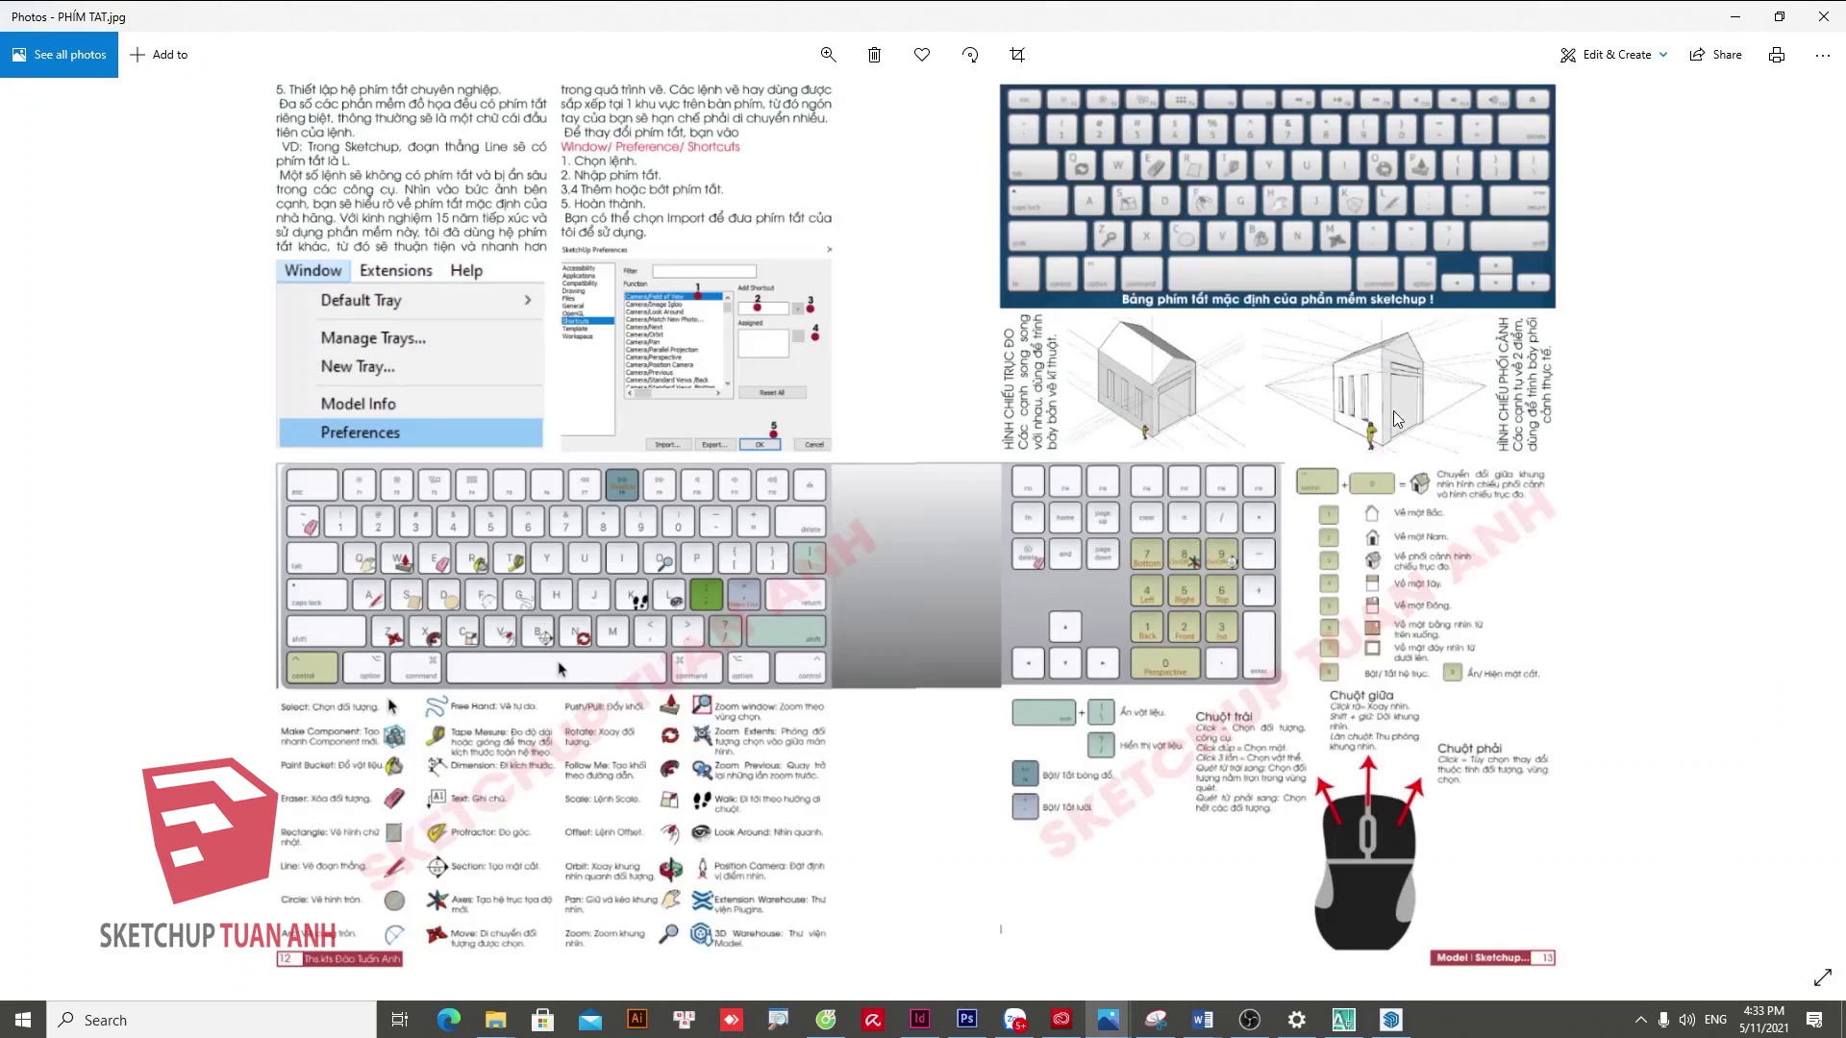
left_click(828, 54)
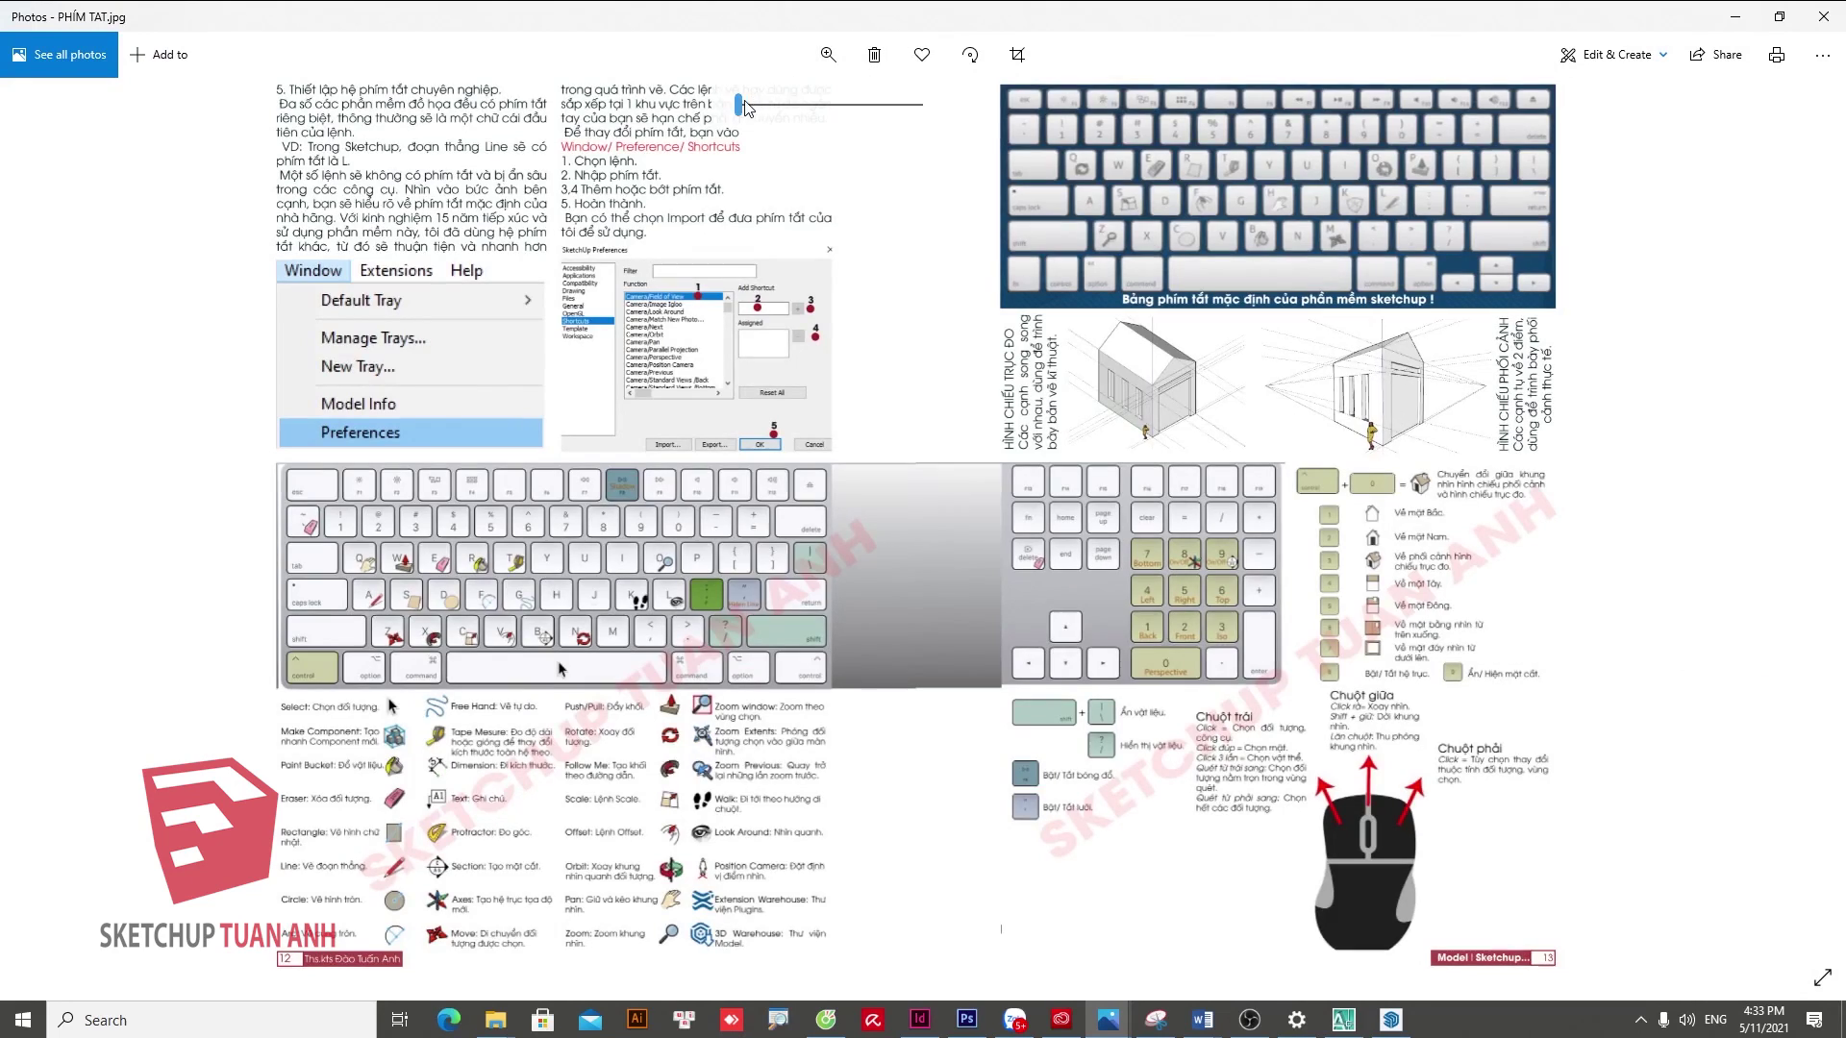
left_click_drag(739, 104, 753, 104)
scroll(1154, 419, "down", 3)
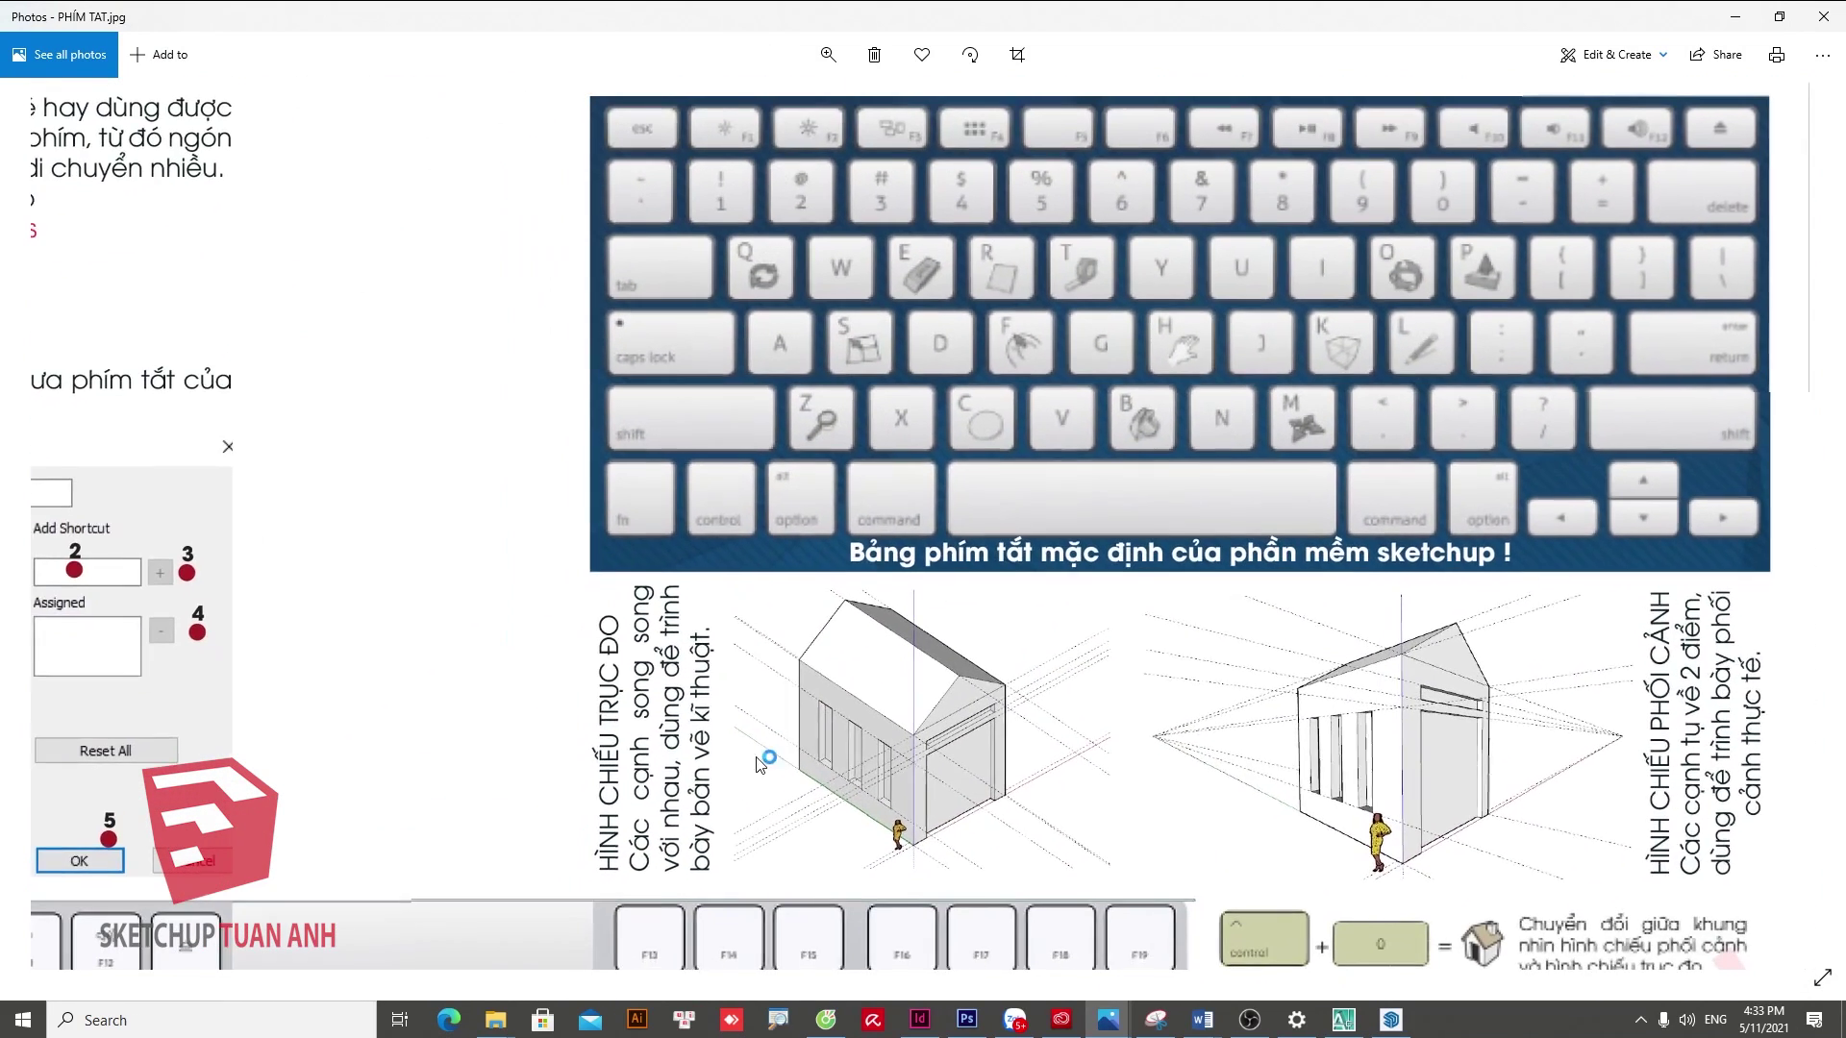
scroll(1398, 419, "up", 2)
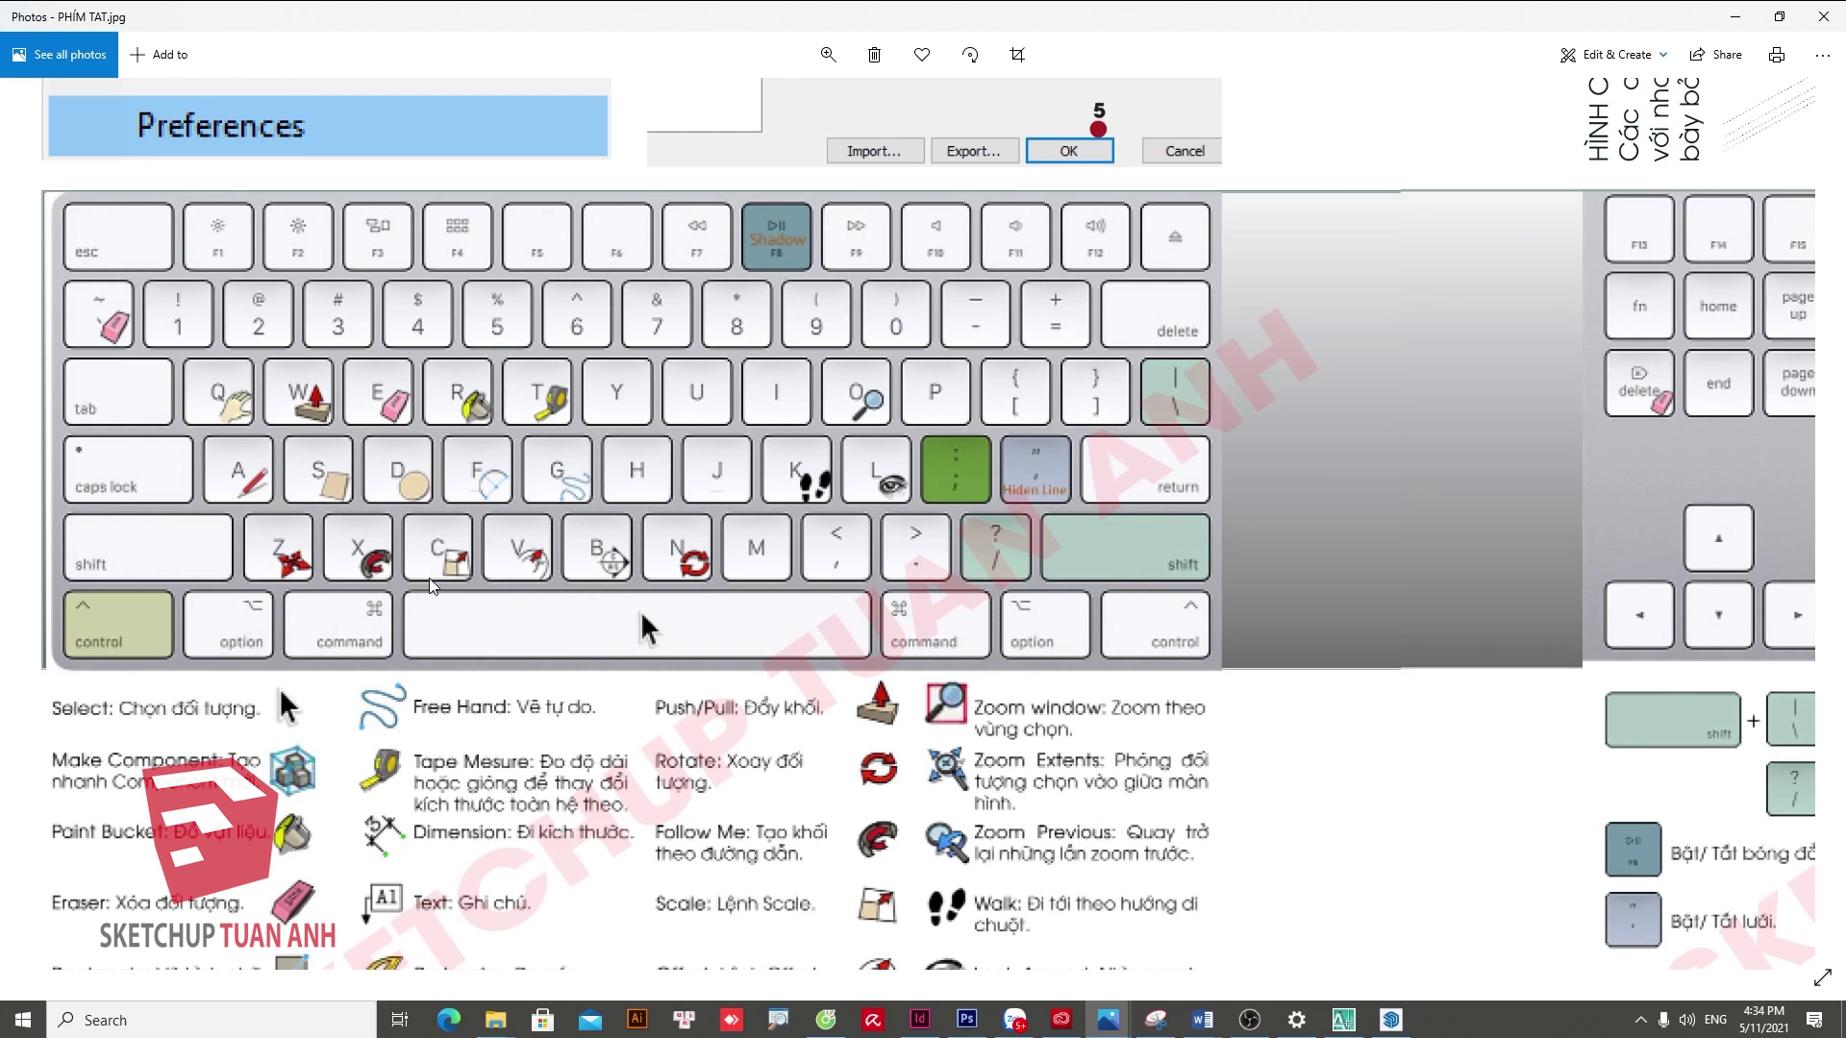
left_click(1736, 17)
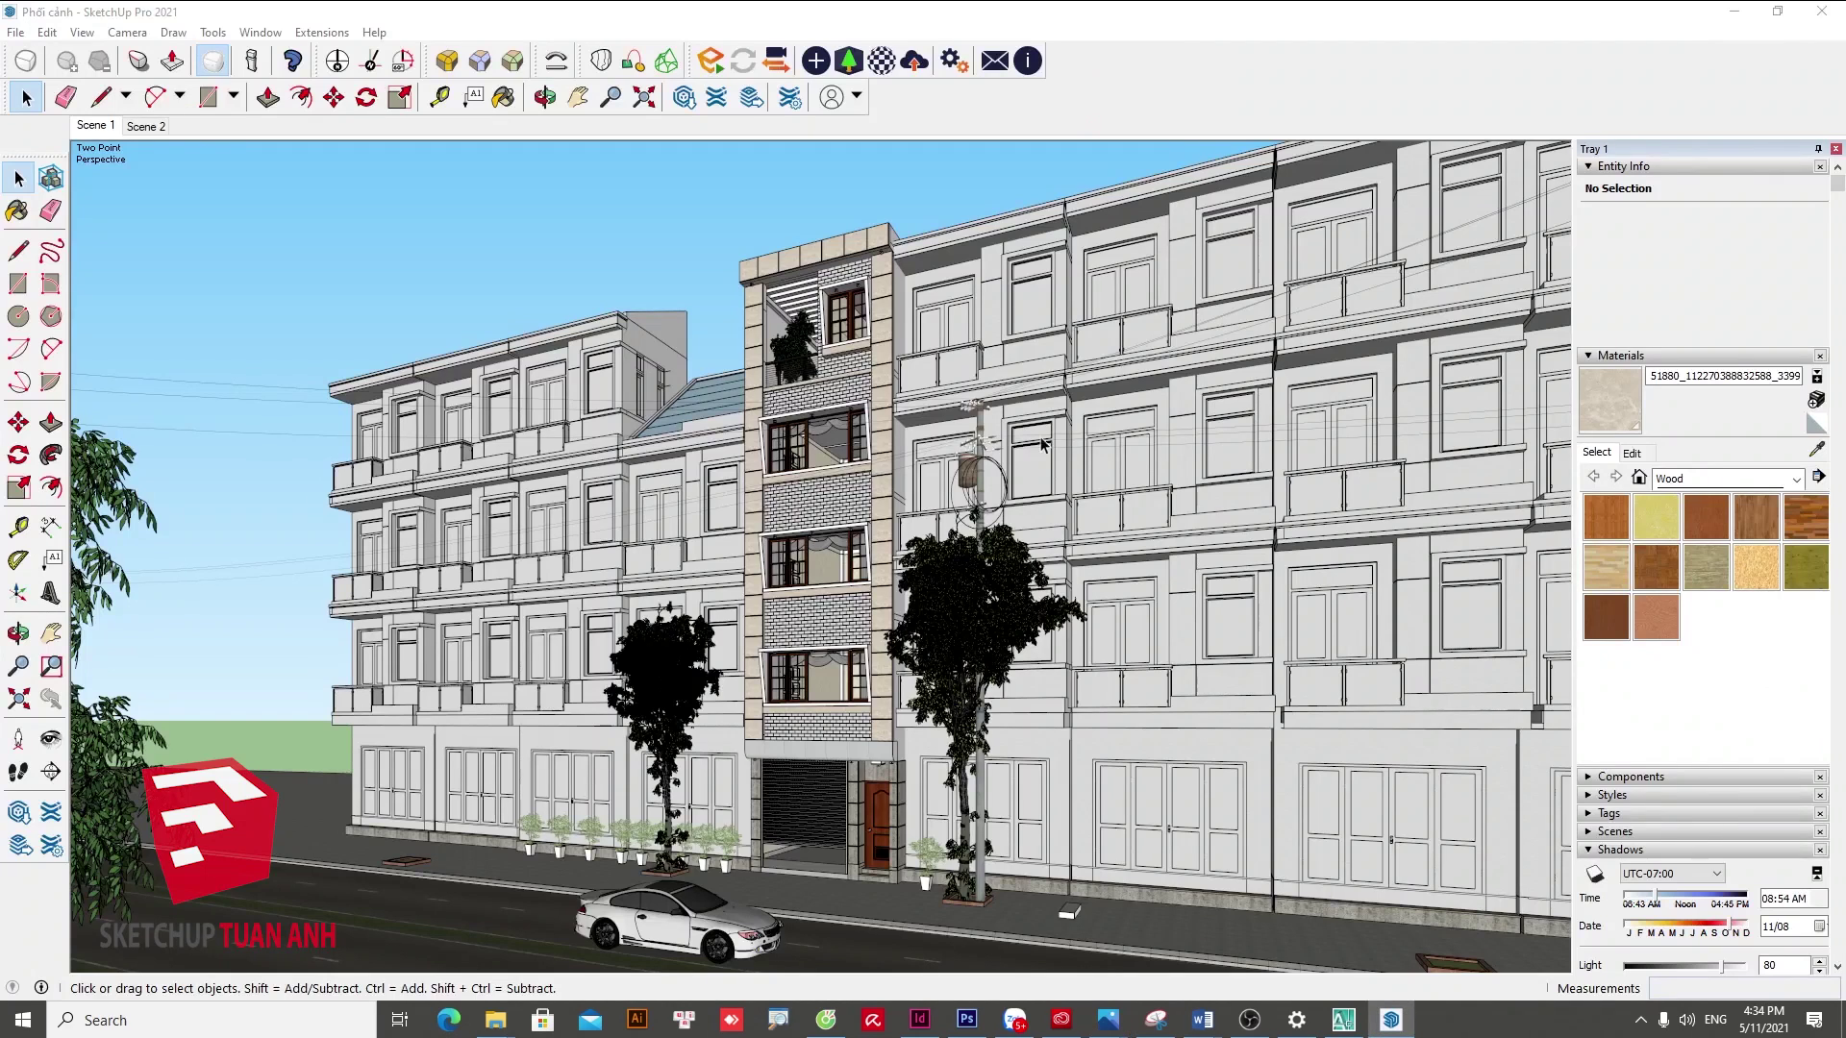
- Assign Q to Camera/Pan under Preferences > Shortcuts and save
left_click(260, 32)
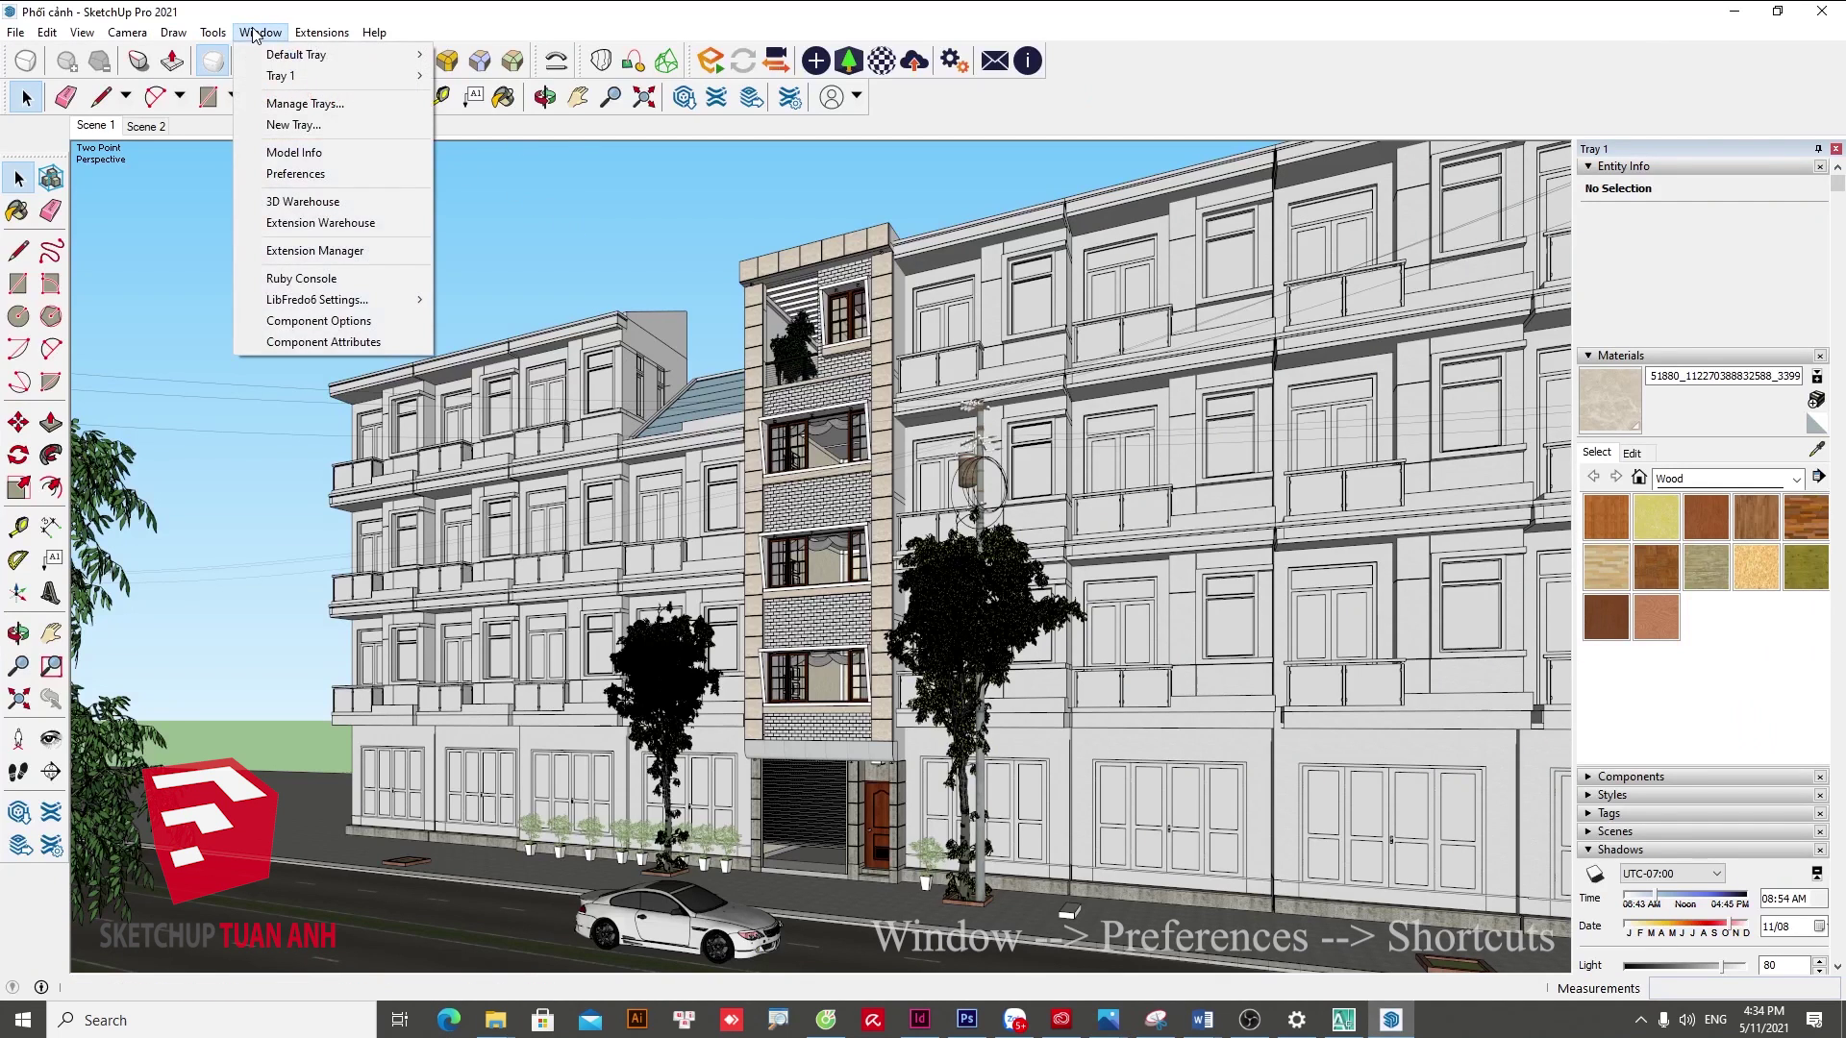
left_click(323, 177)
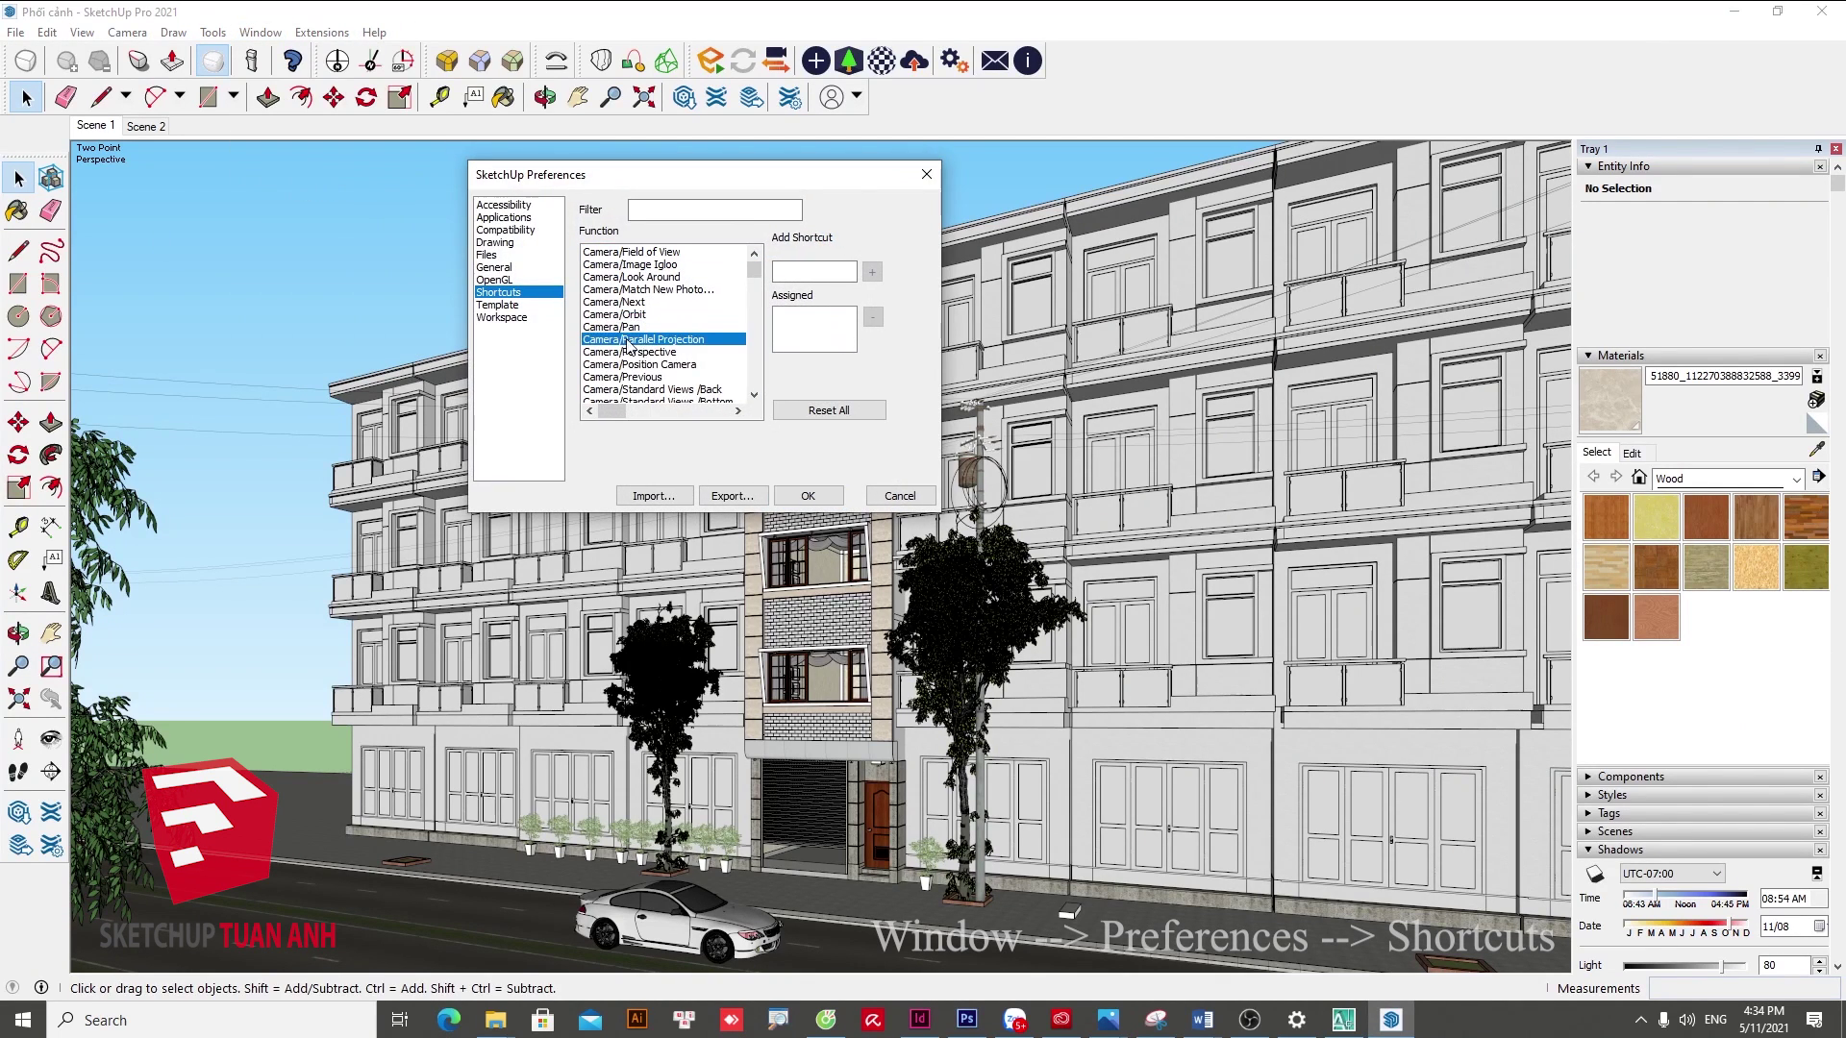
left_click(627, 326)
type("H")
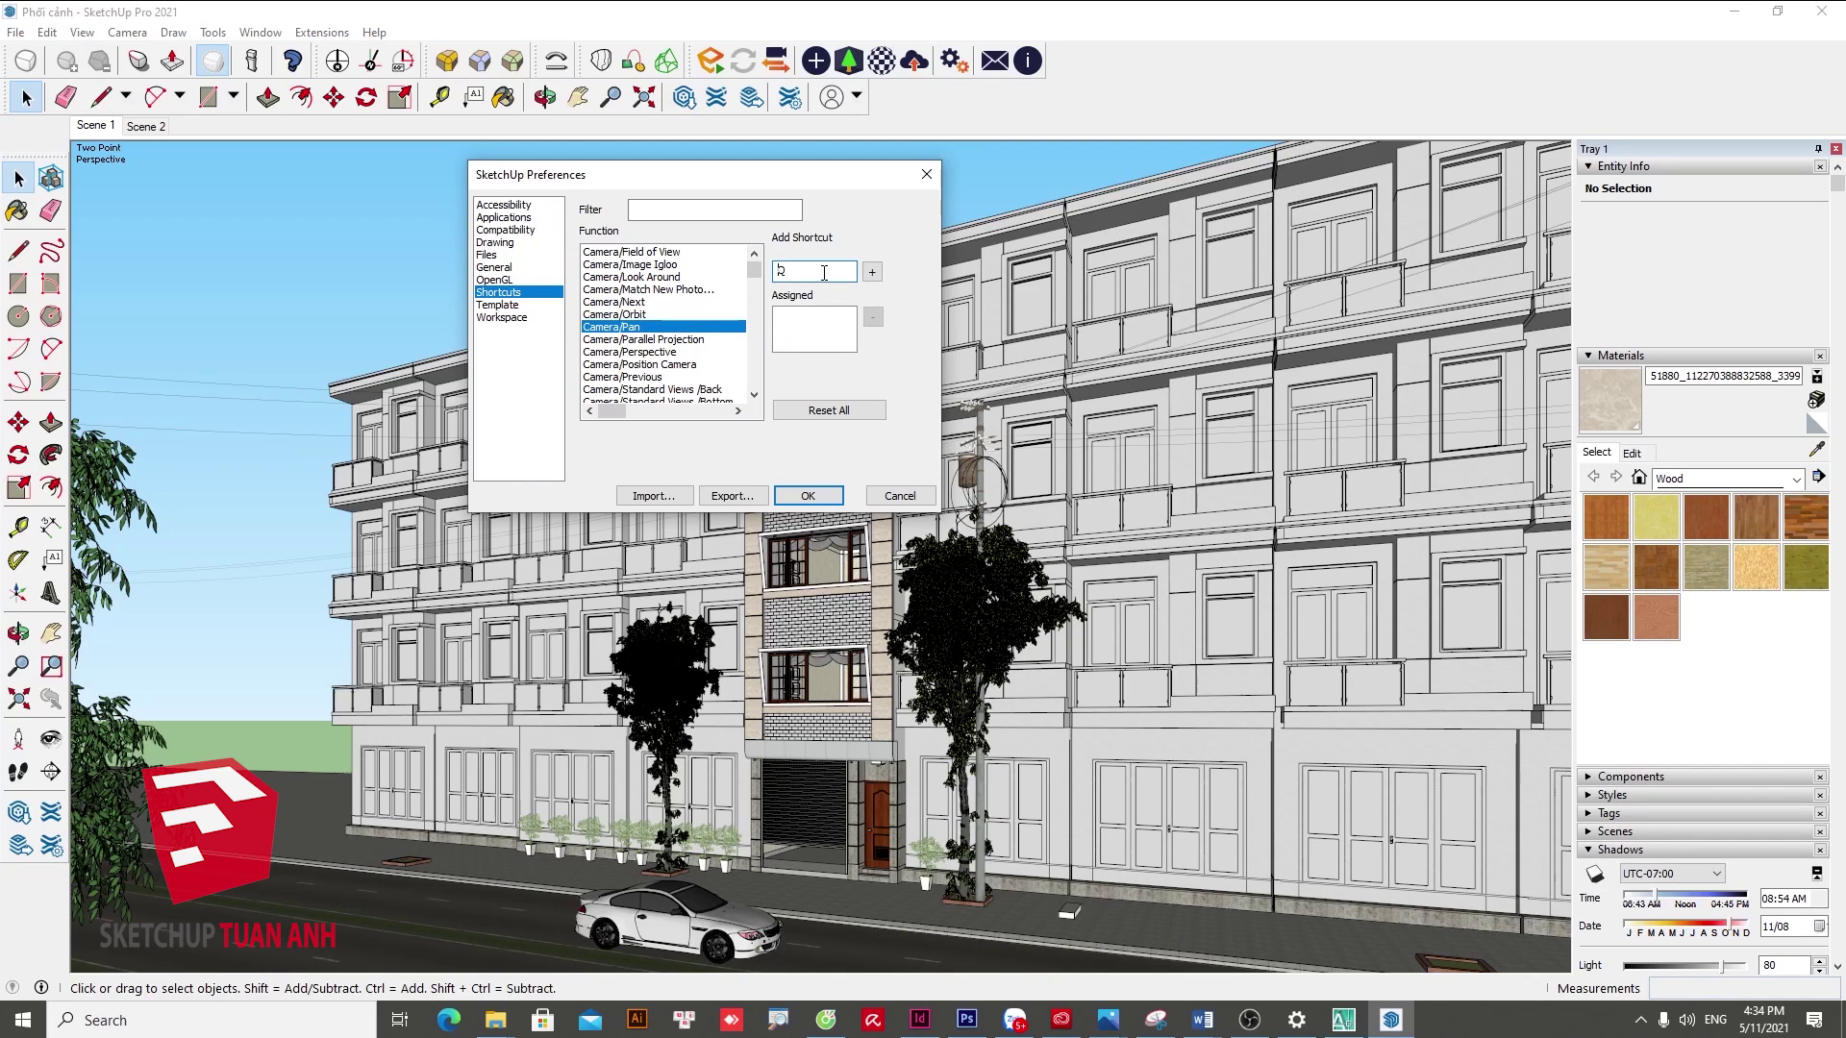
left_click(873, 275)
left_click(813, 501)
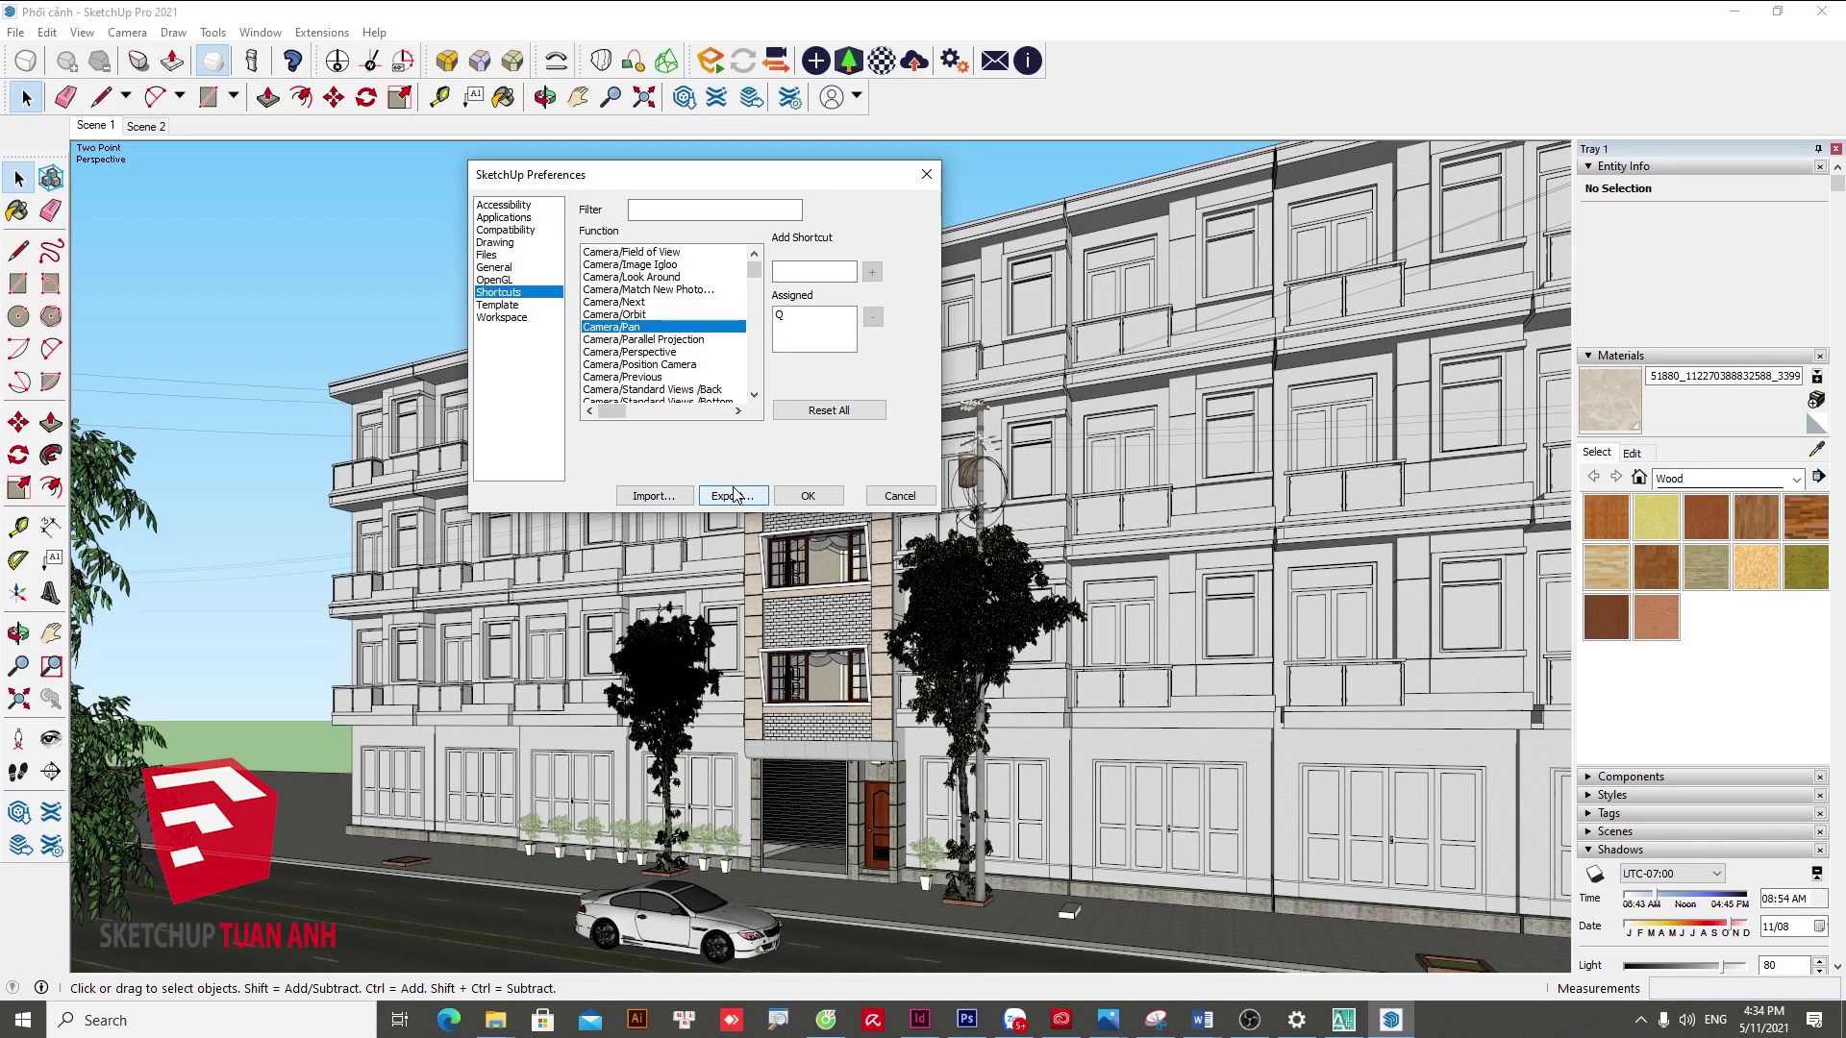
left_click(810, 496)
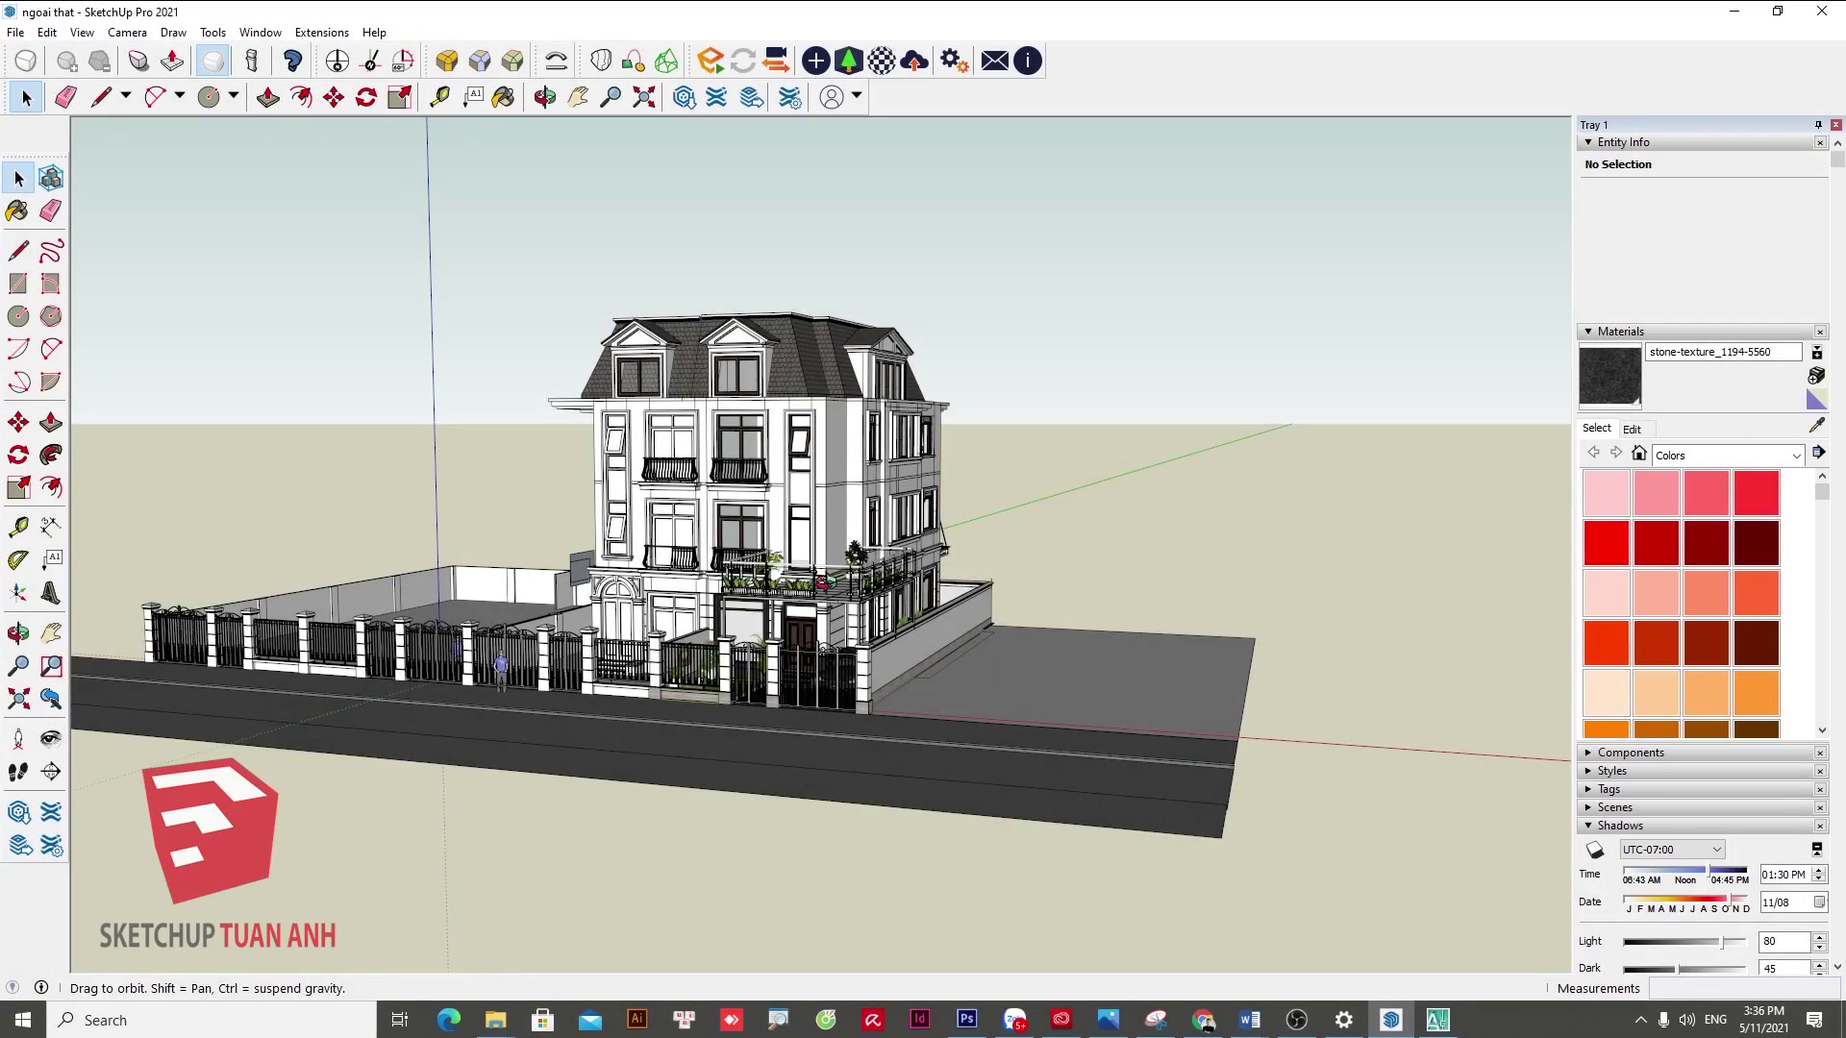
- Import the AutoCAD file CAD2007 from Downloads and dismiss the import results
mouse_move(925, 527)
middle_mouse_down()
mouse_move(784, 644)
mouse_move(741, 760)
middle_mouse_up()
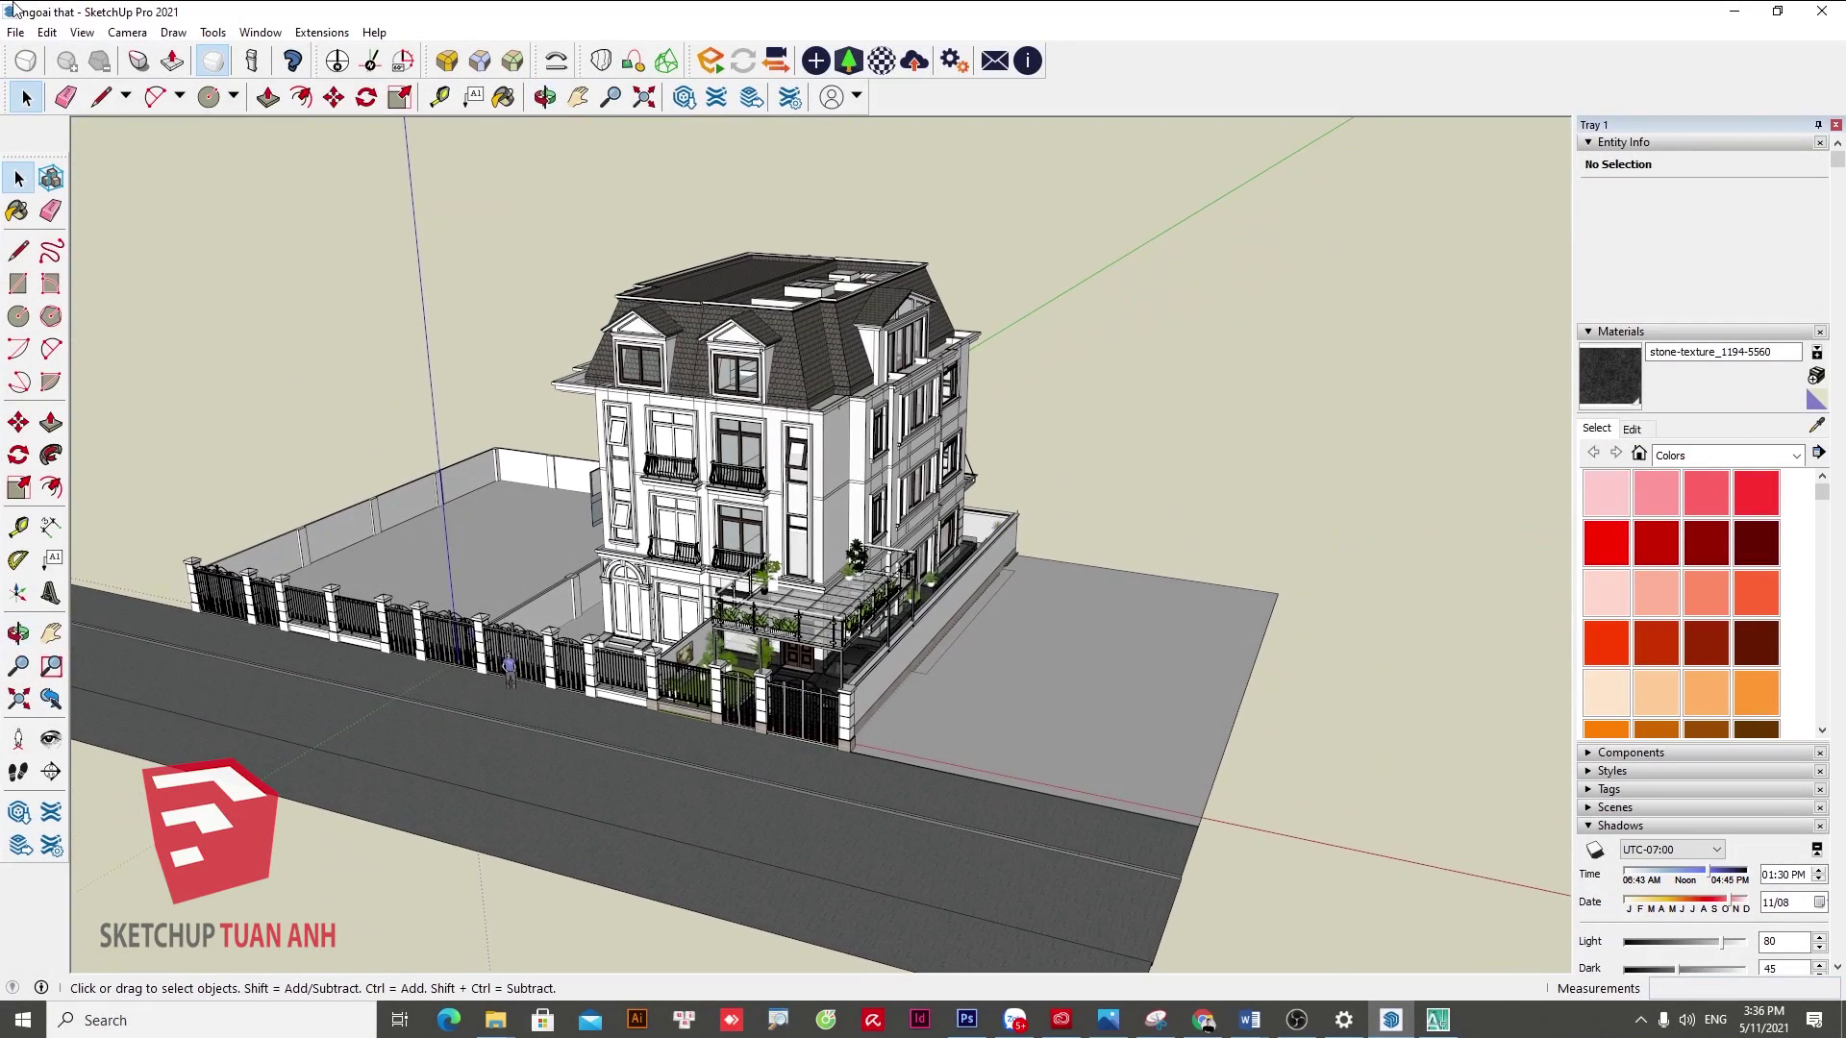
left_click(16, 32)
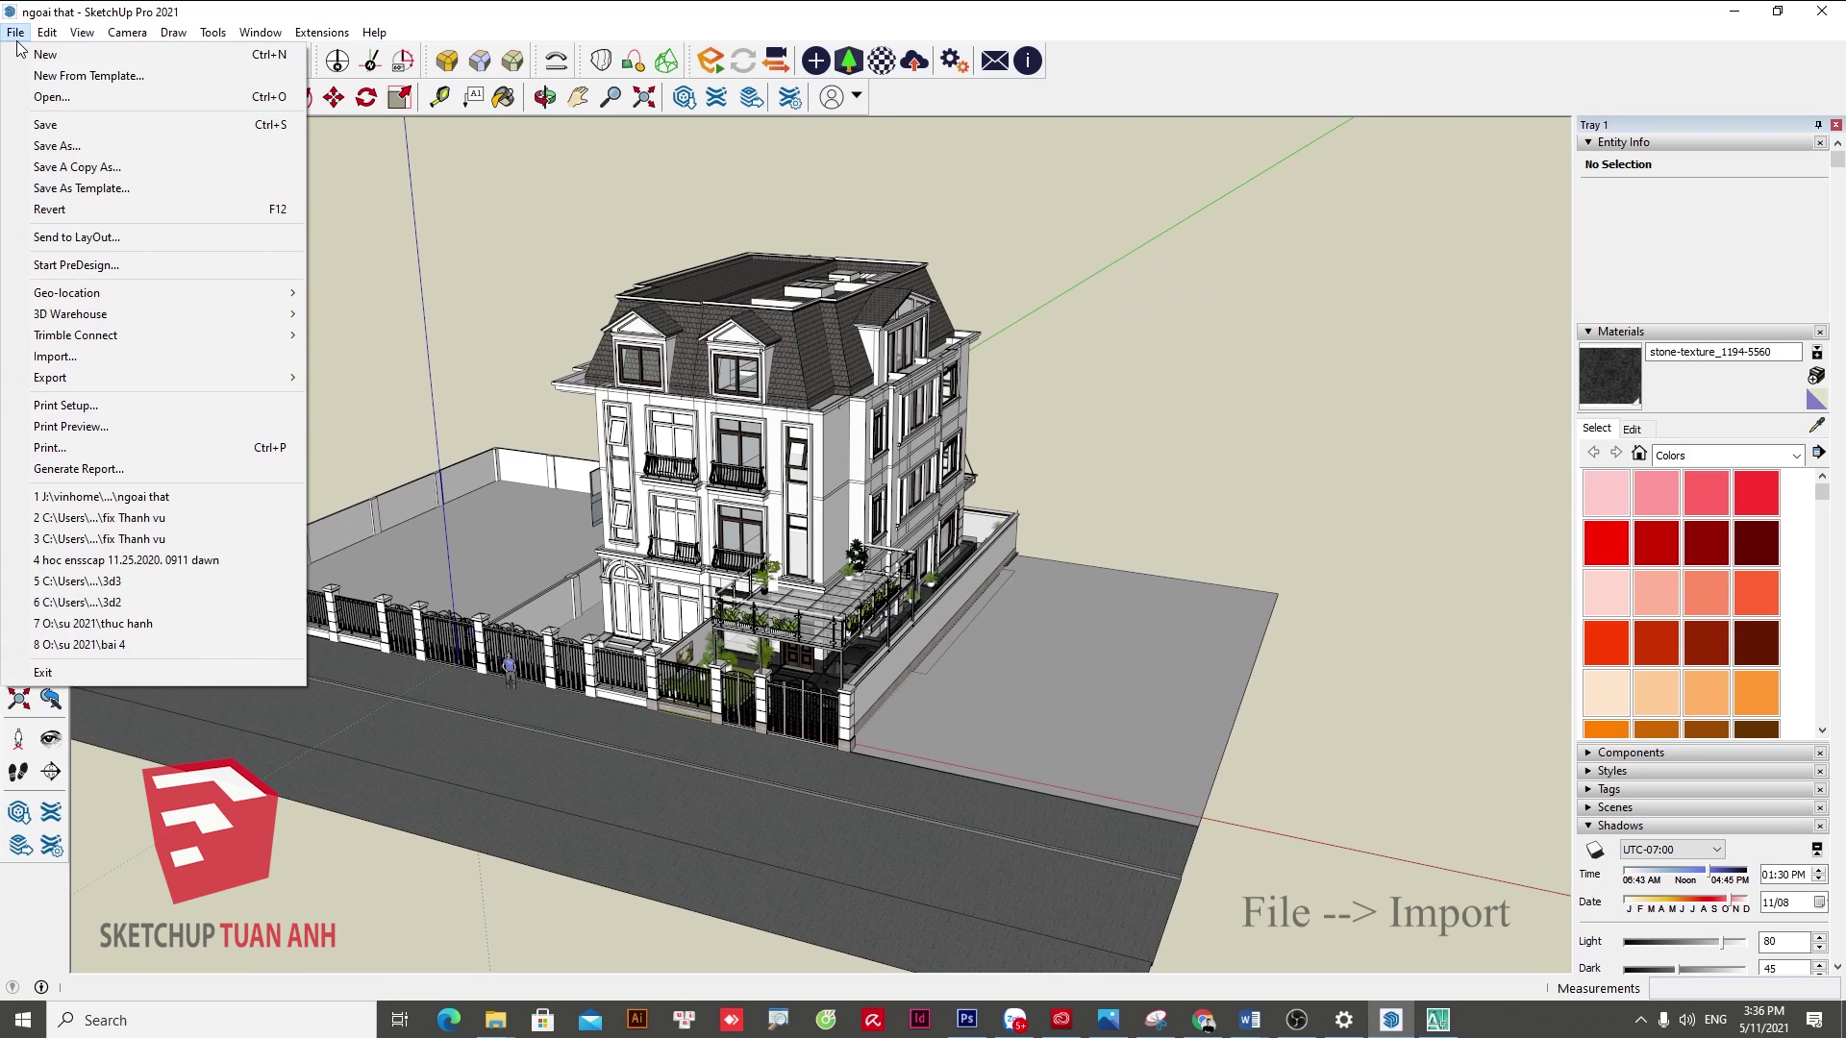
left_click(68, 357)
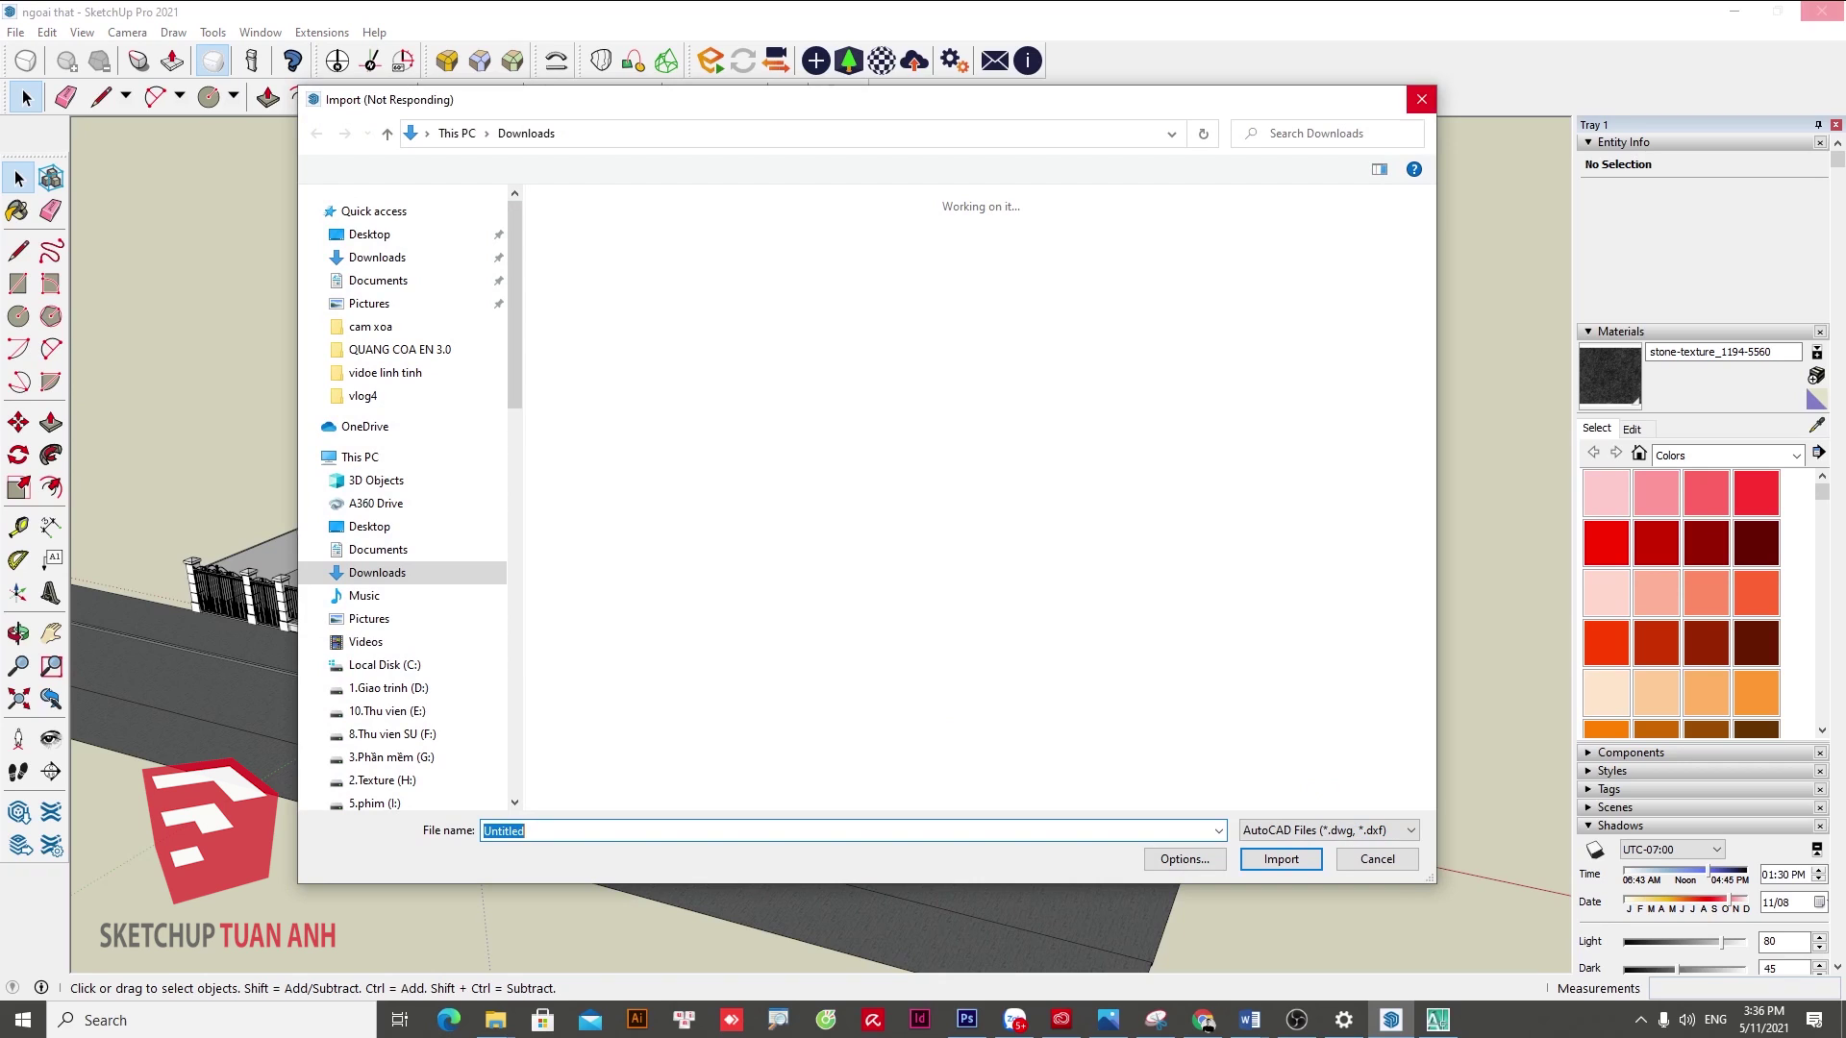
left_click(591, 409)
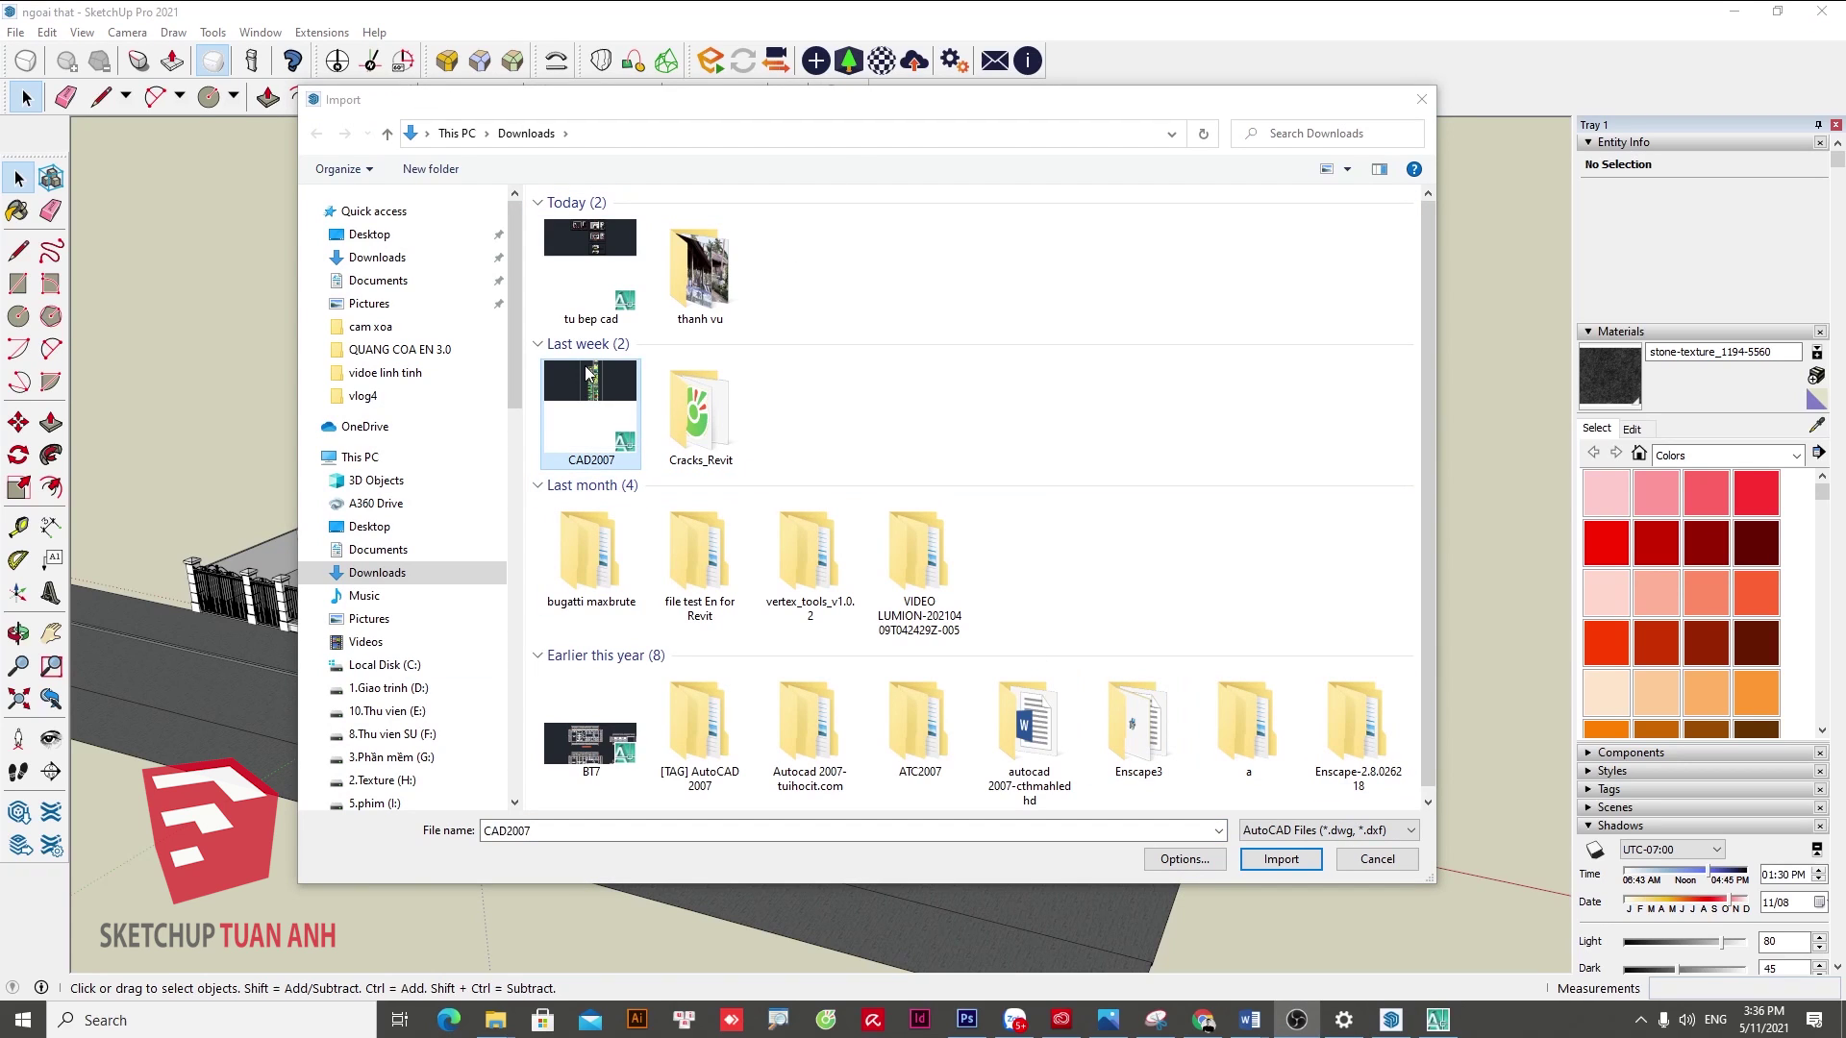
left_click(1303, 864)
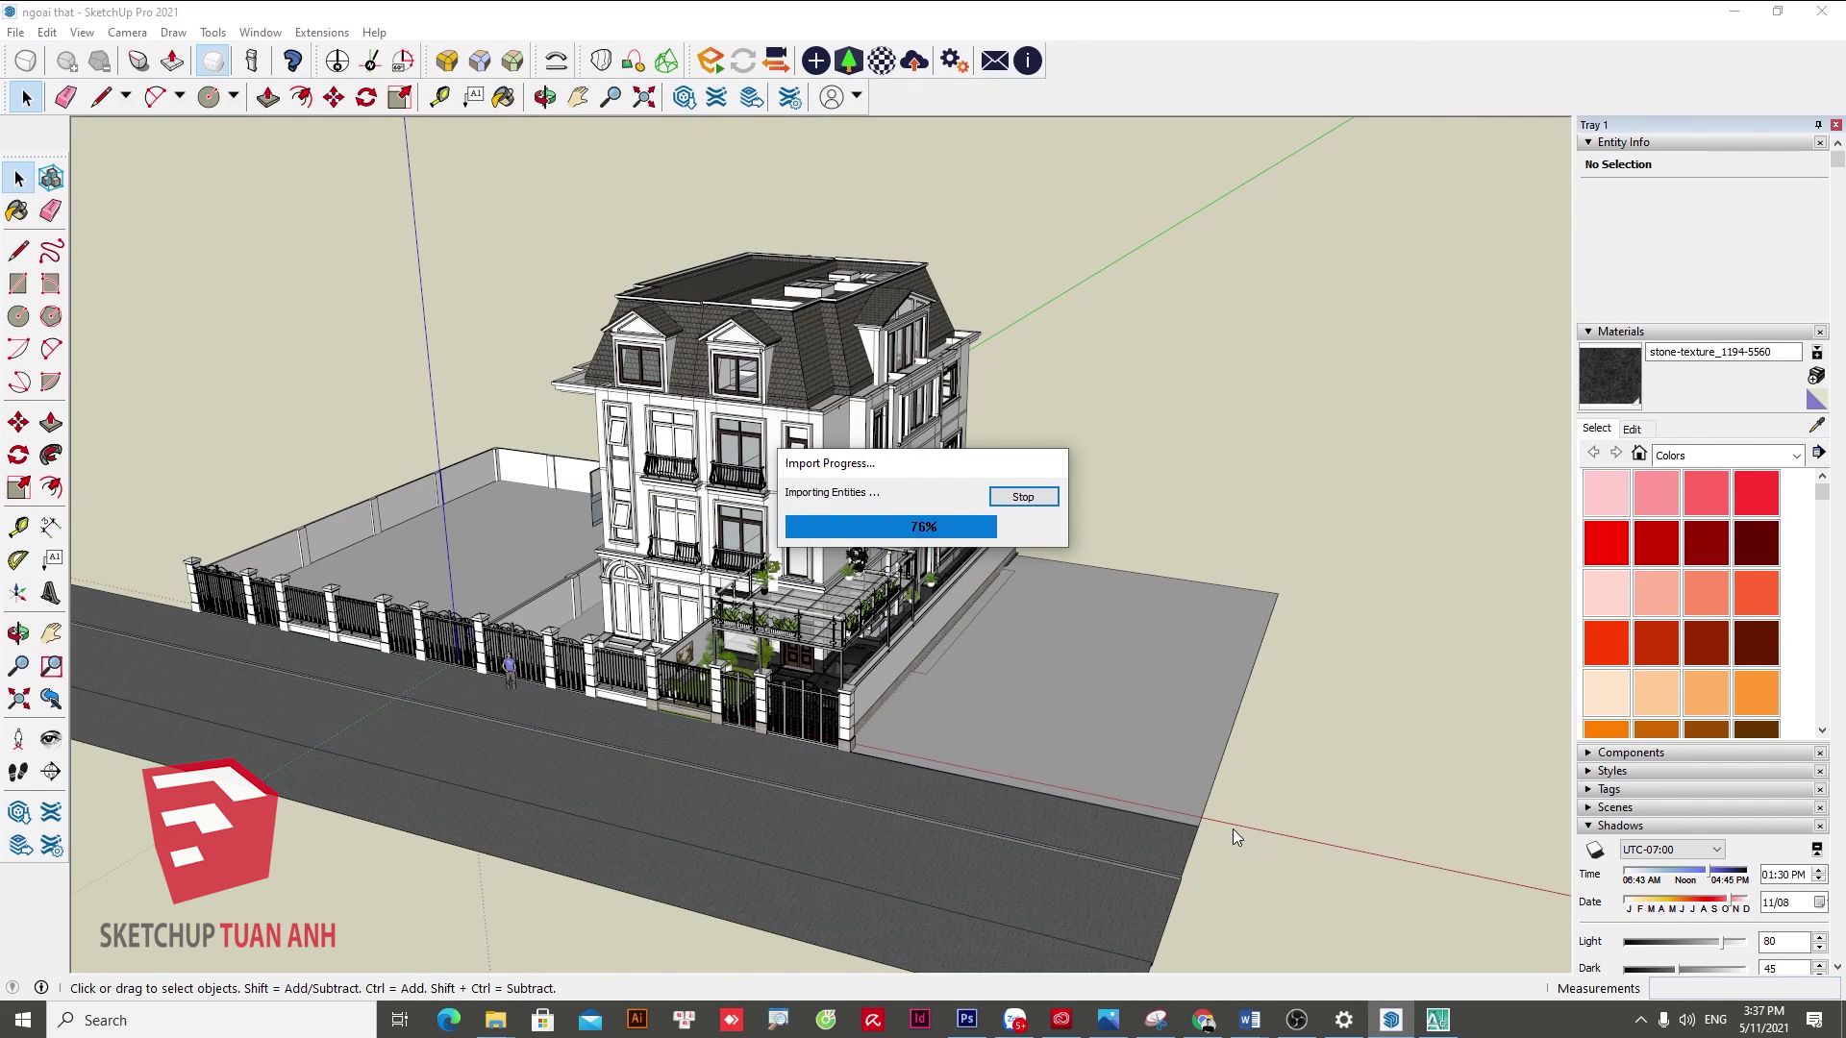
left_click(1054, 661)
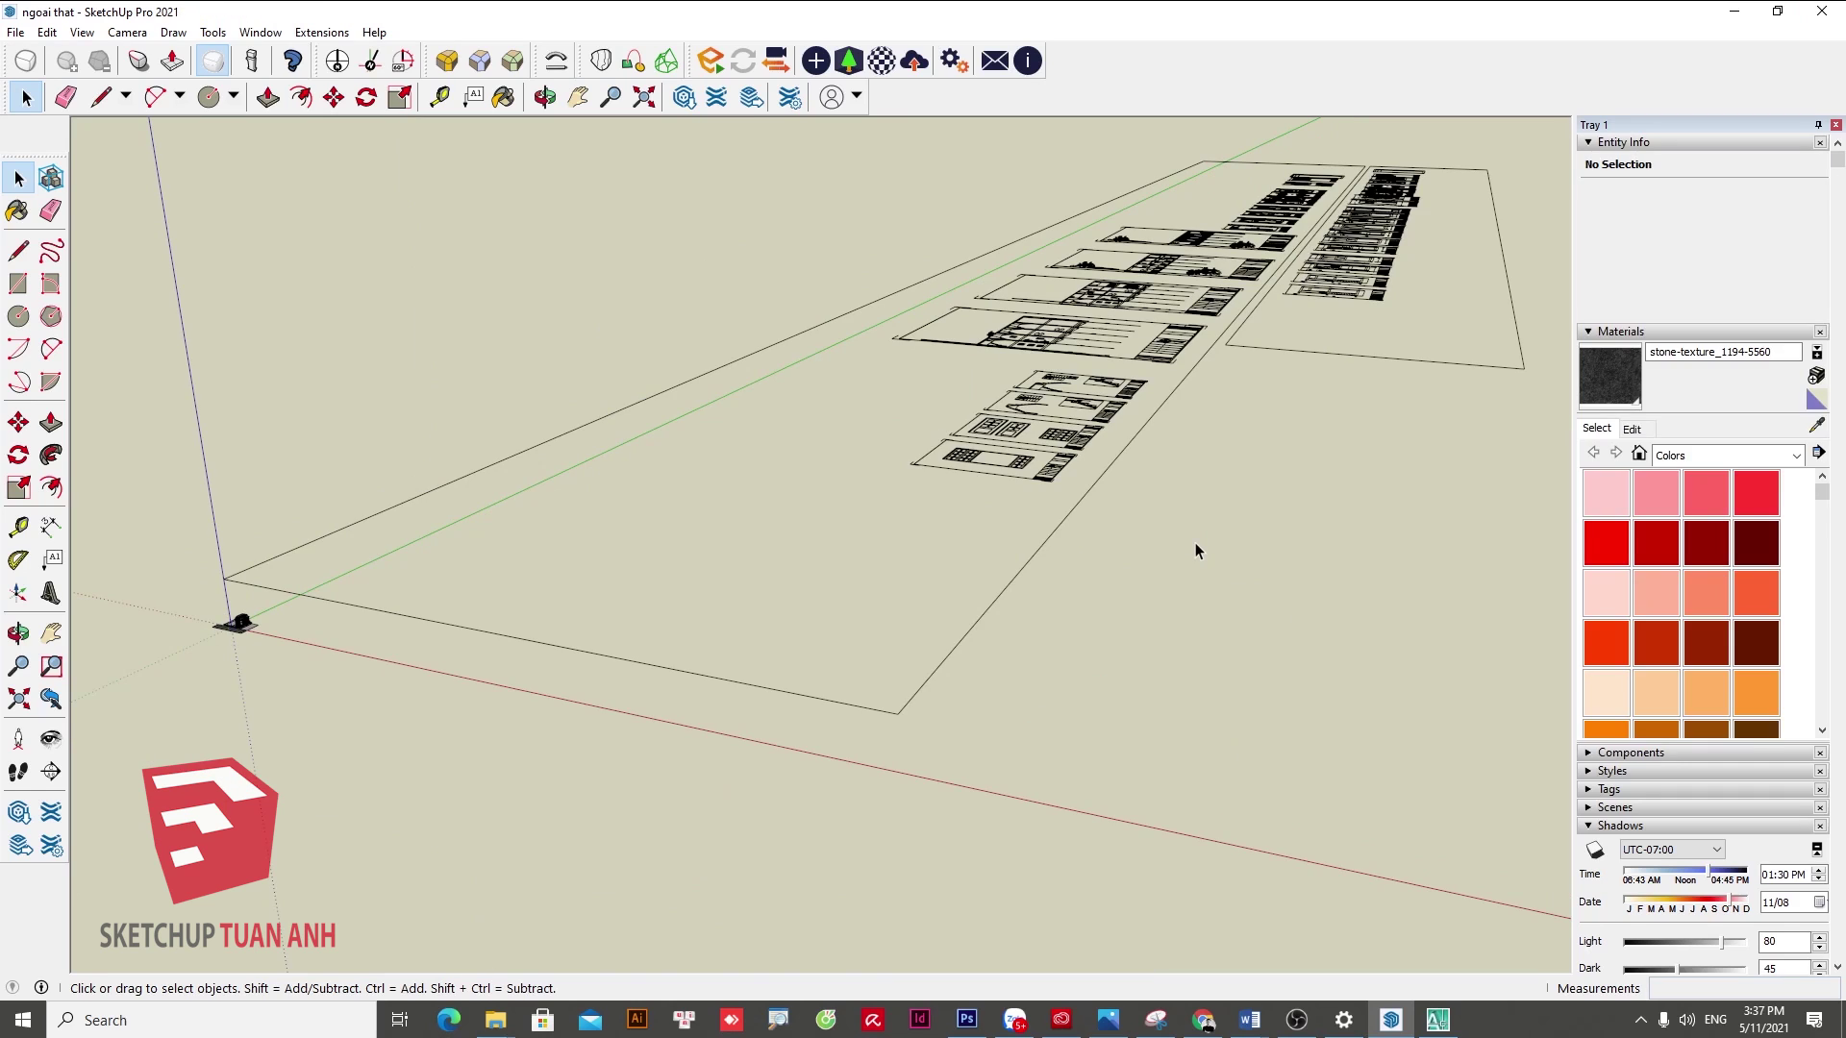
- Orbit and zoom around the imported CAD component, briefly trying the Move tool on it
middle_click_drag(1058, 513, 1157, 590)
scroll(931, 761, "down", 3)
scroll(956, 596, "down", 3)
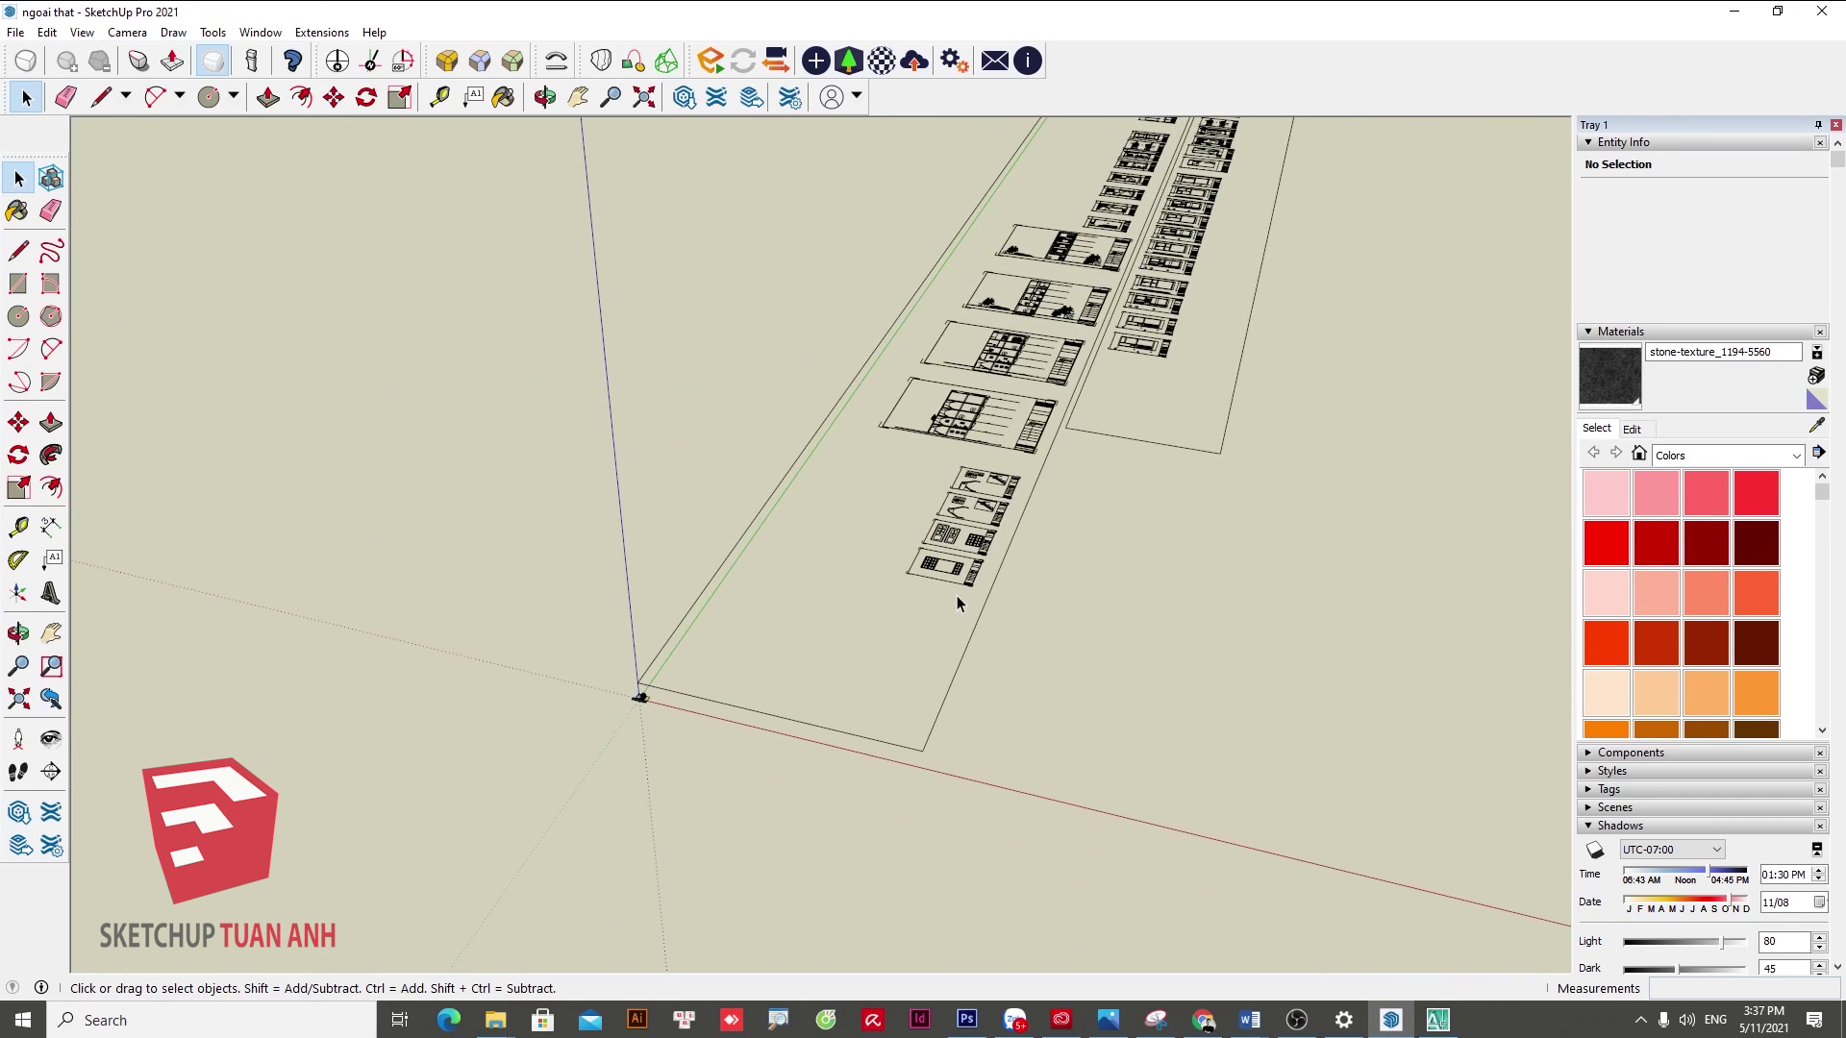
scroll(972, 638, "down", 3)
scroll(969, 471, "down", 2)
scroll(969, 471, "up", 3)
middle_click_drag(1042, 682, 1051, 631)
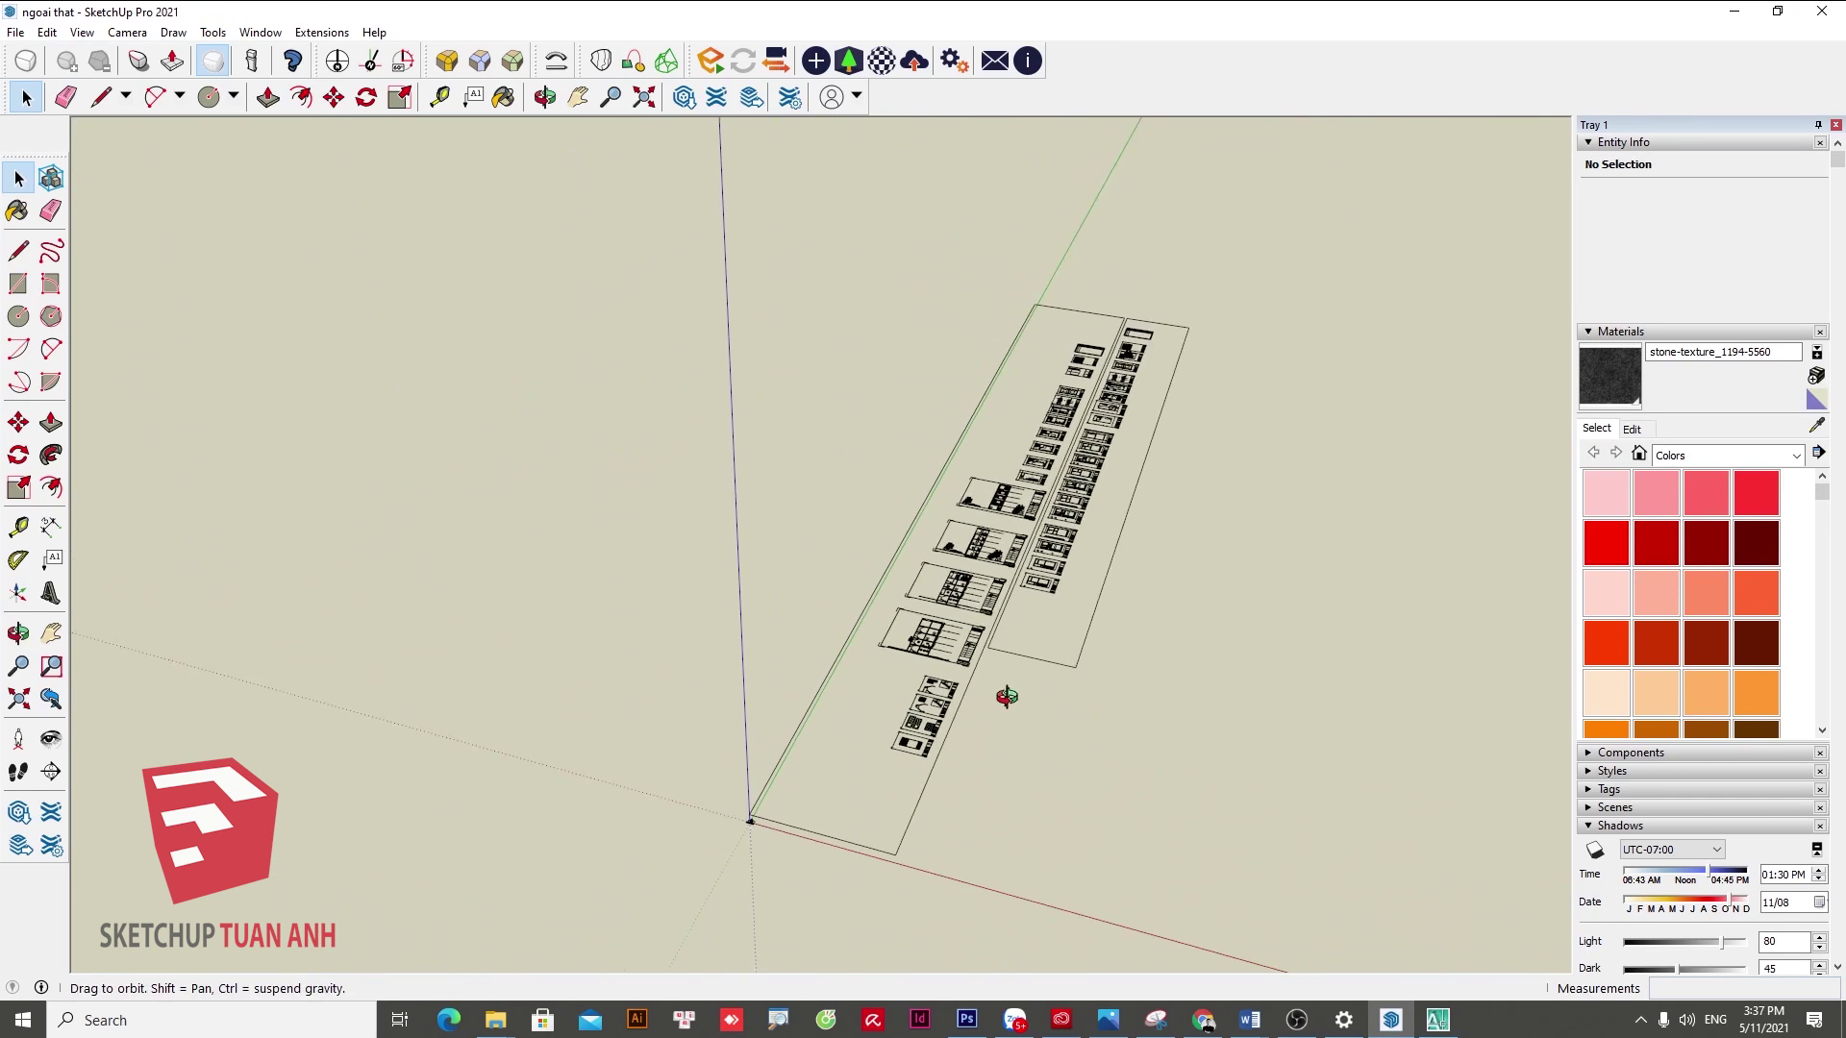
scroll(1052, 630, "up", 2)
left_click(855, 529)
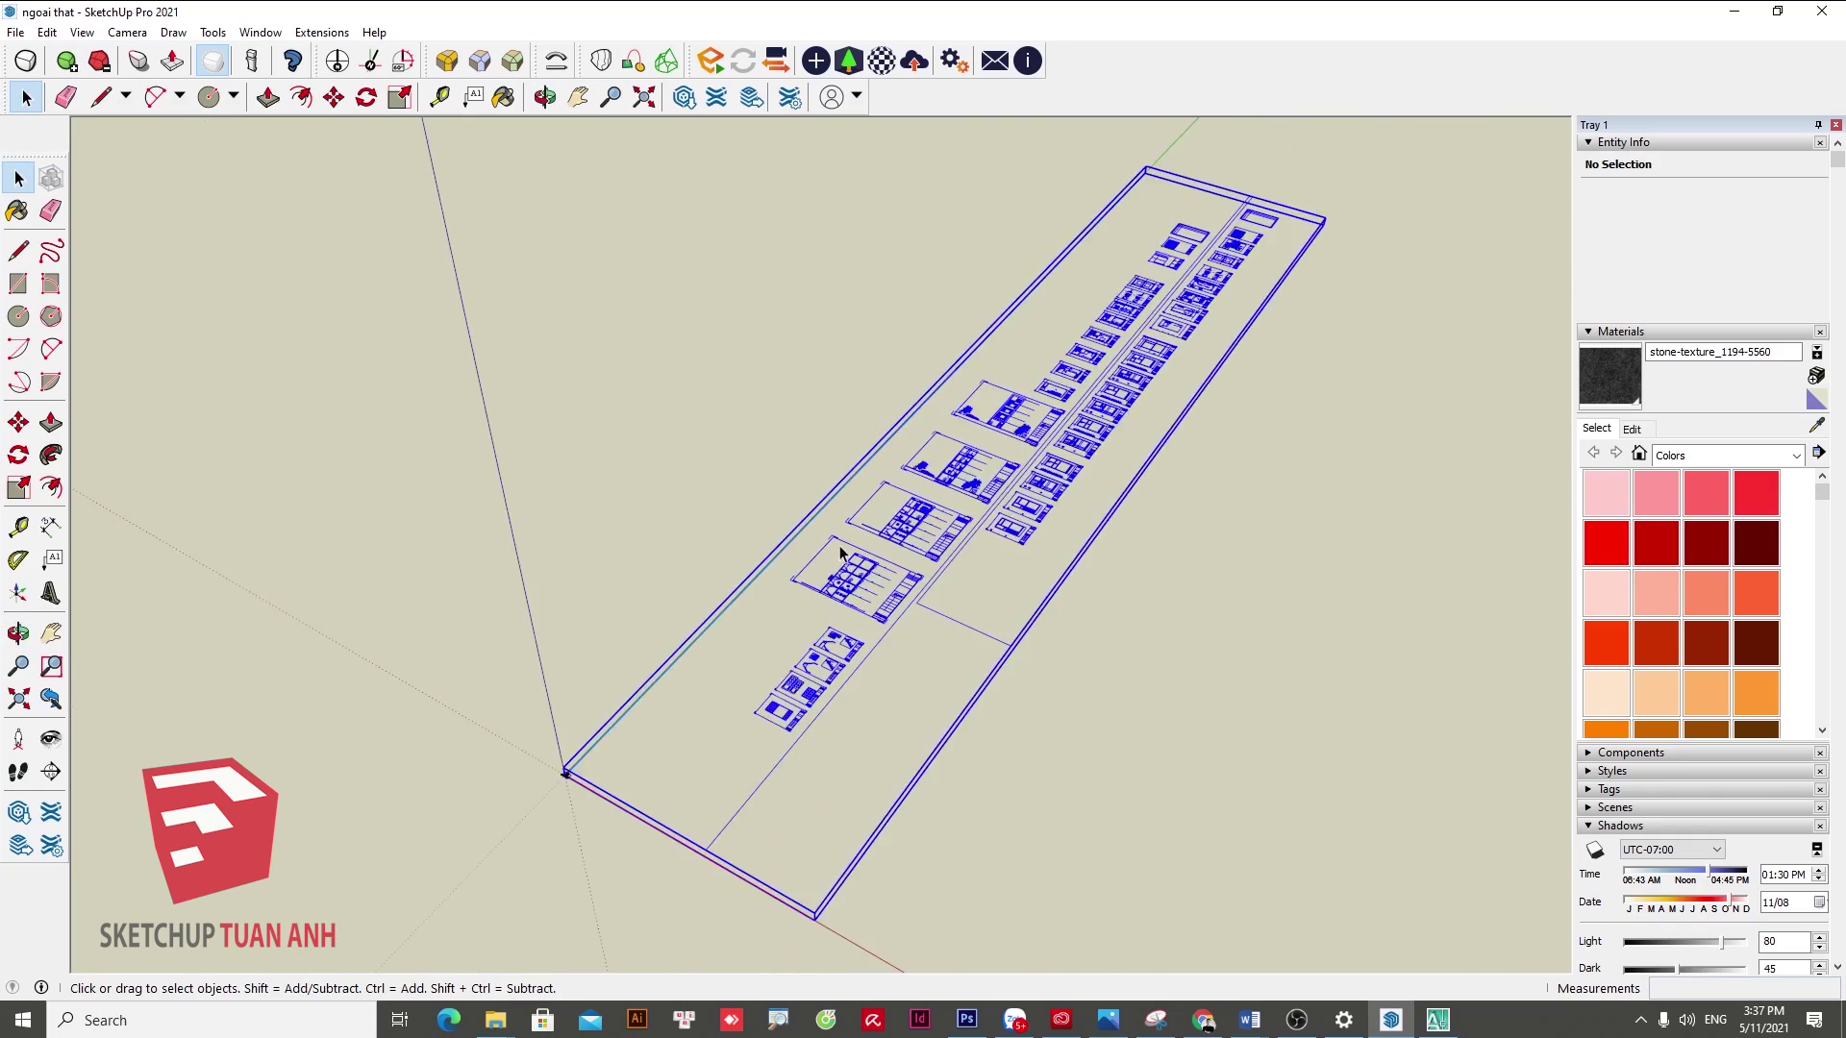
middle_click_drag(856, 528, 1198, 640)
key("m")
scroll(1198, 639, "down", 2)
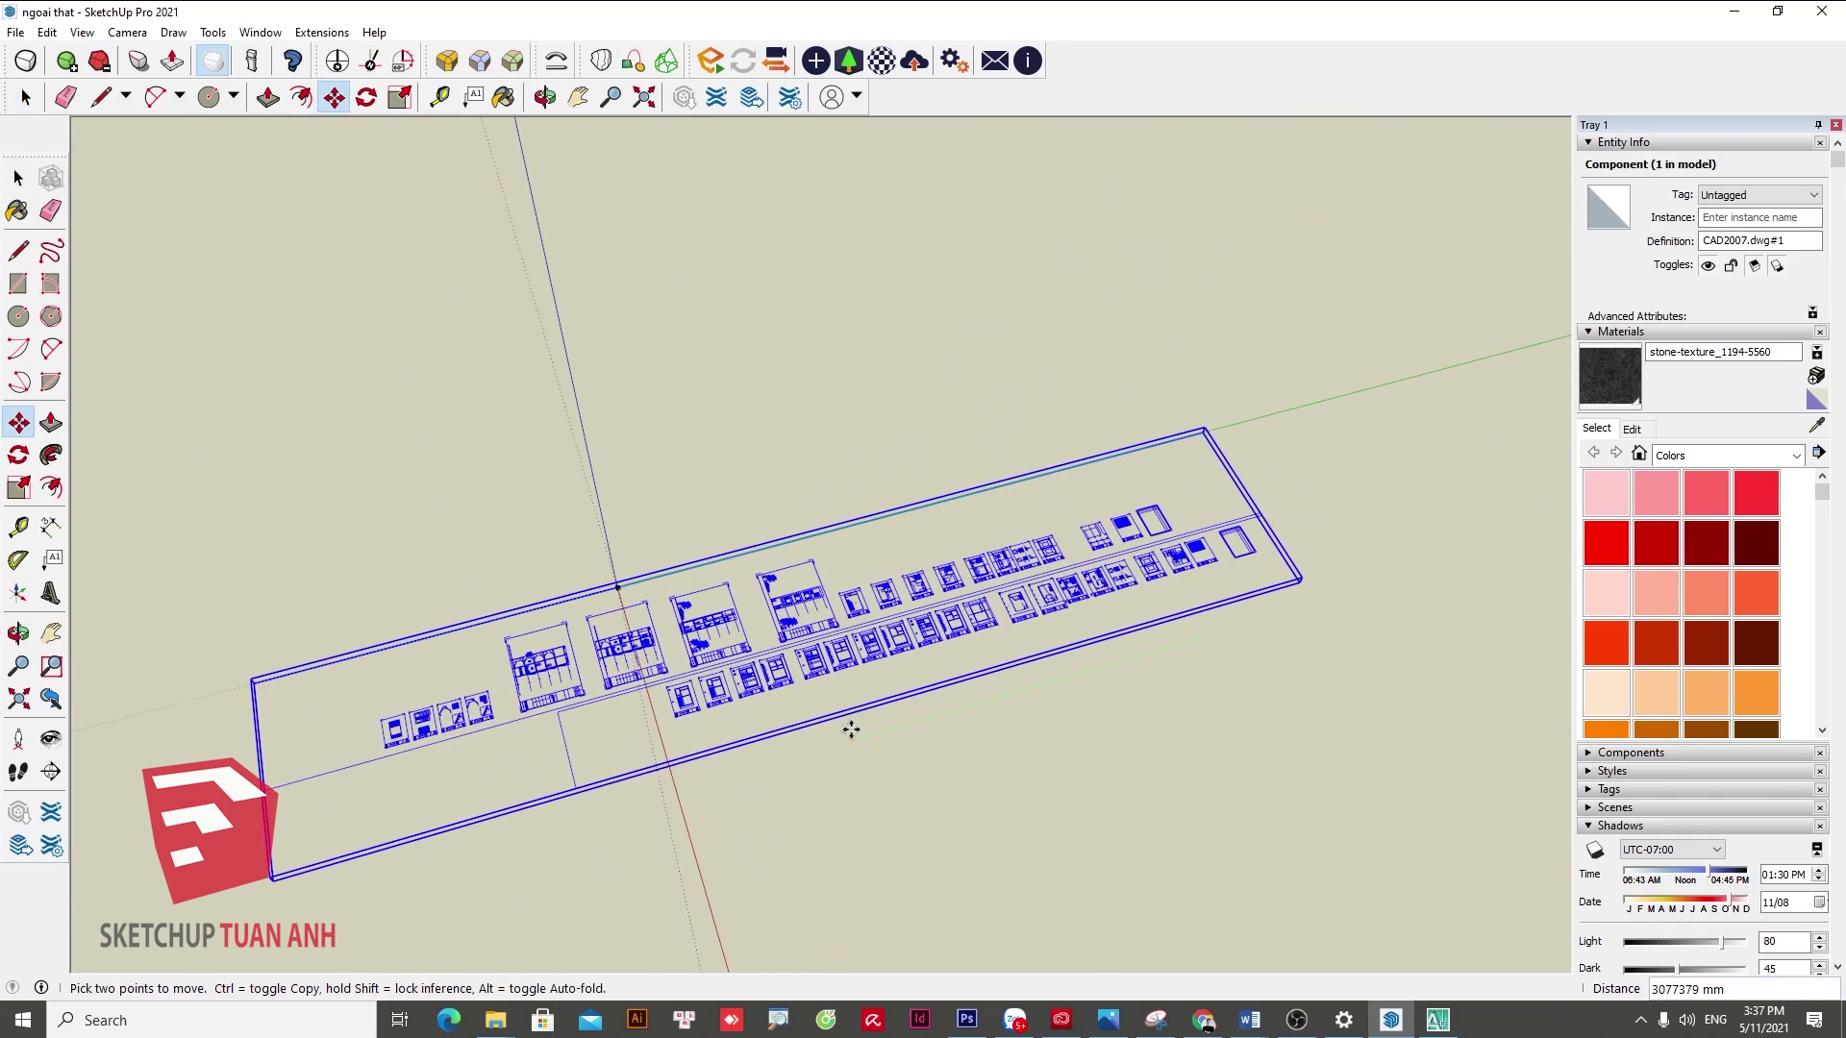
mouse_move(846, 731)
middle_mouse_down()
mouse_move(981, 522)
mouse_move(1077, 540)
middle_mouse_up()
key("space")
scroll(981, 522, "up", 1)
scroll(923, 550, "up", 2)
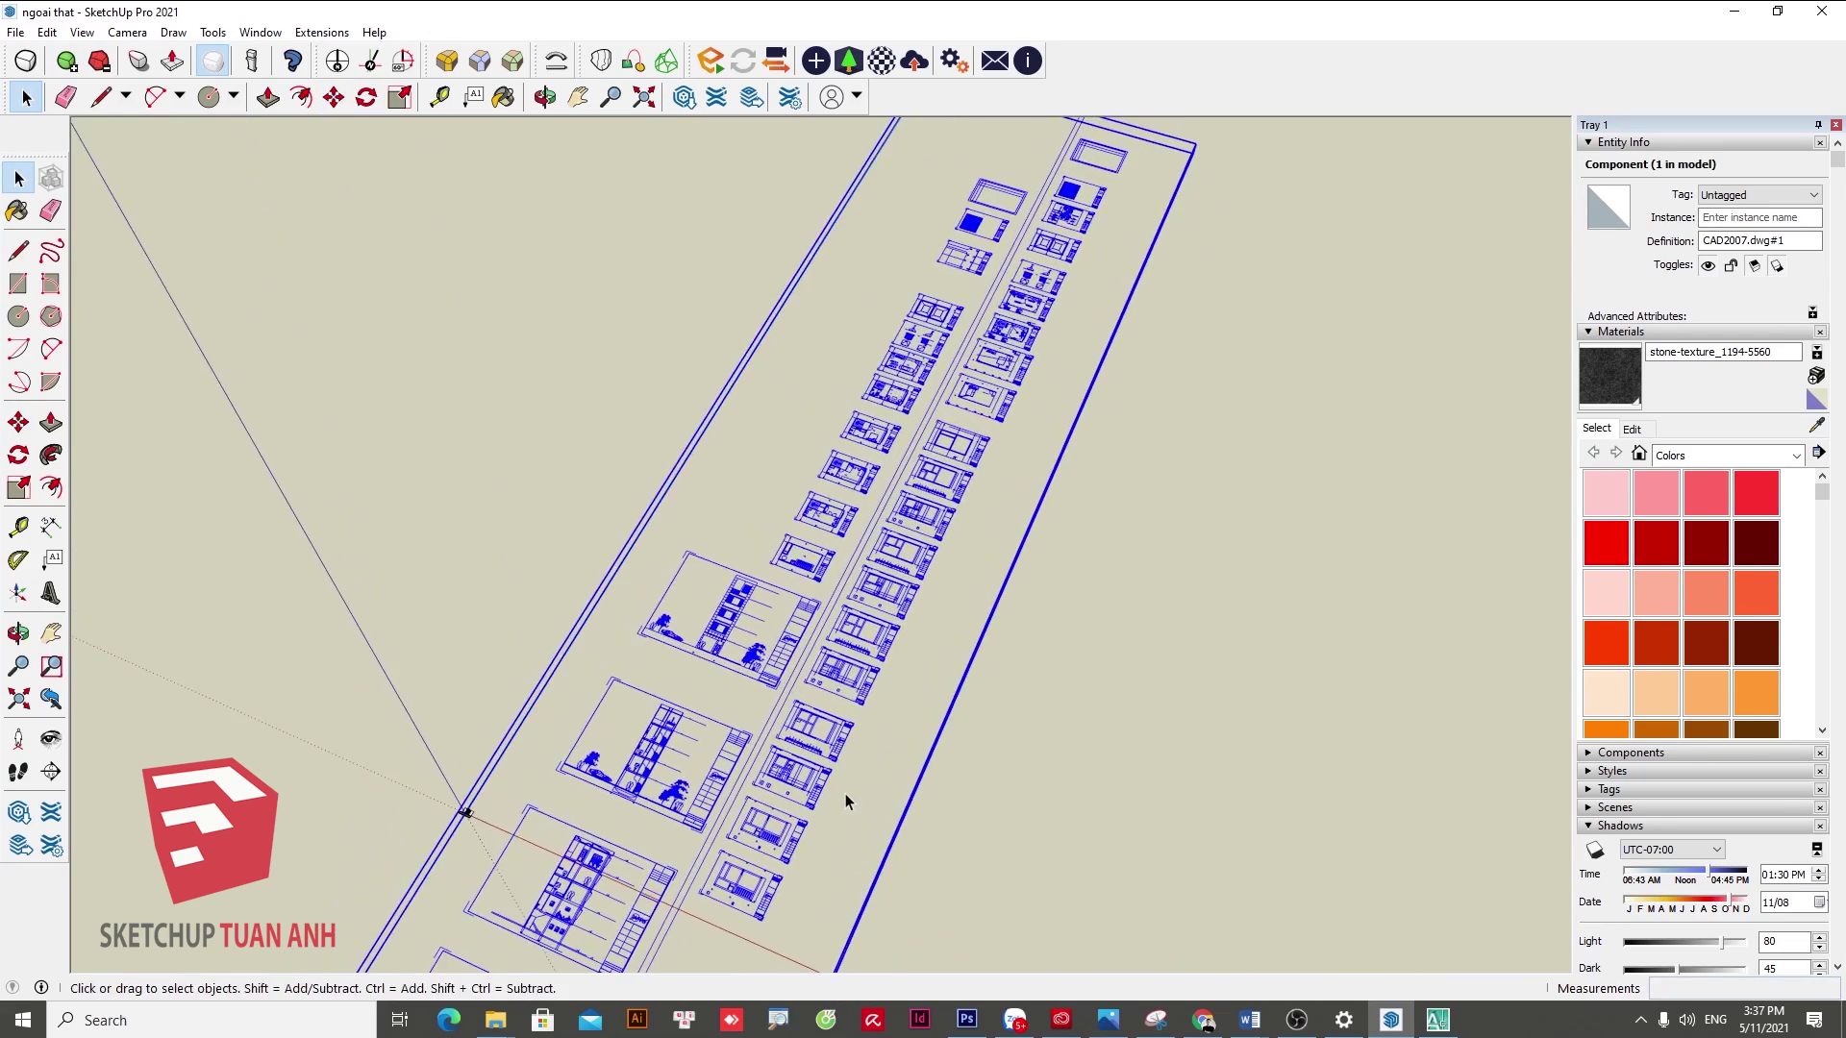
scroll(1077, 541, "down", 1)
key("m")
key("space")
scroll(845, 494, "up", 1)
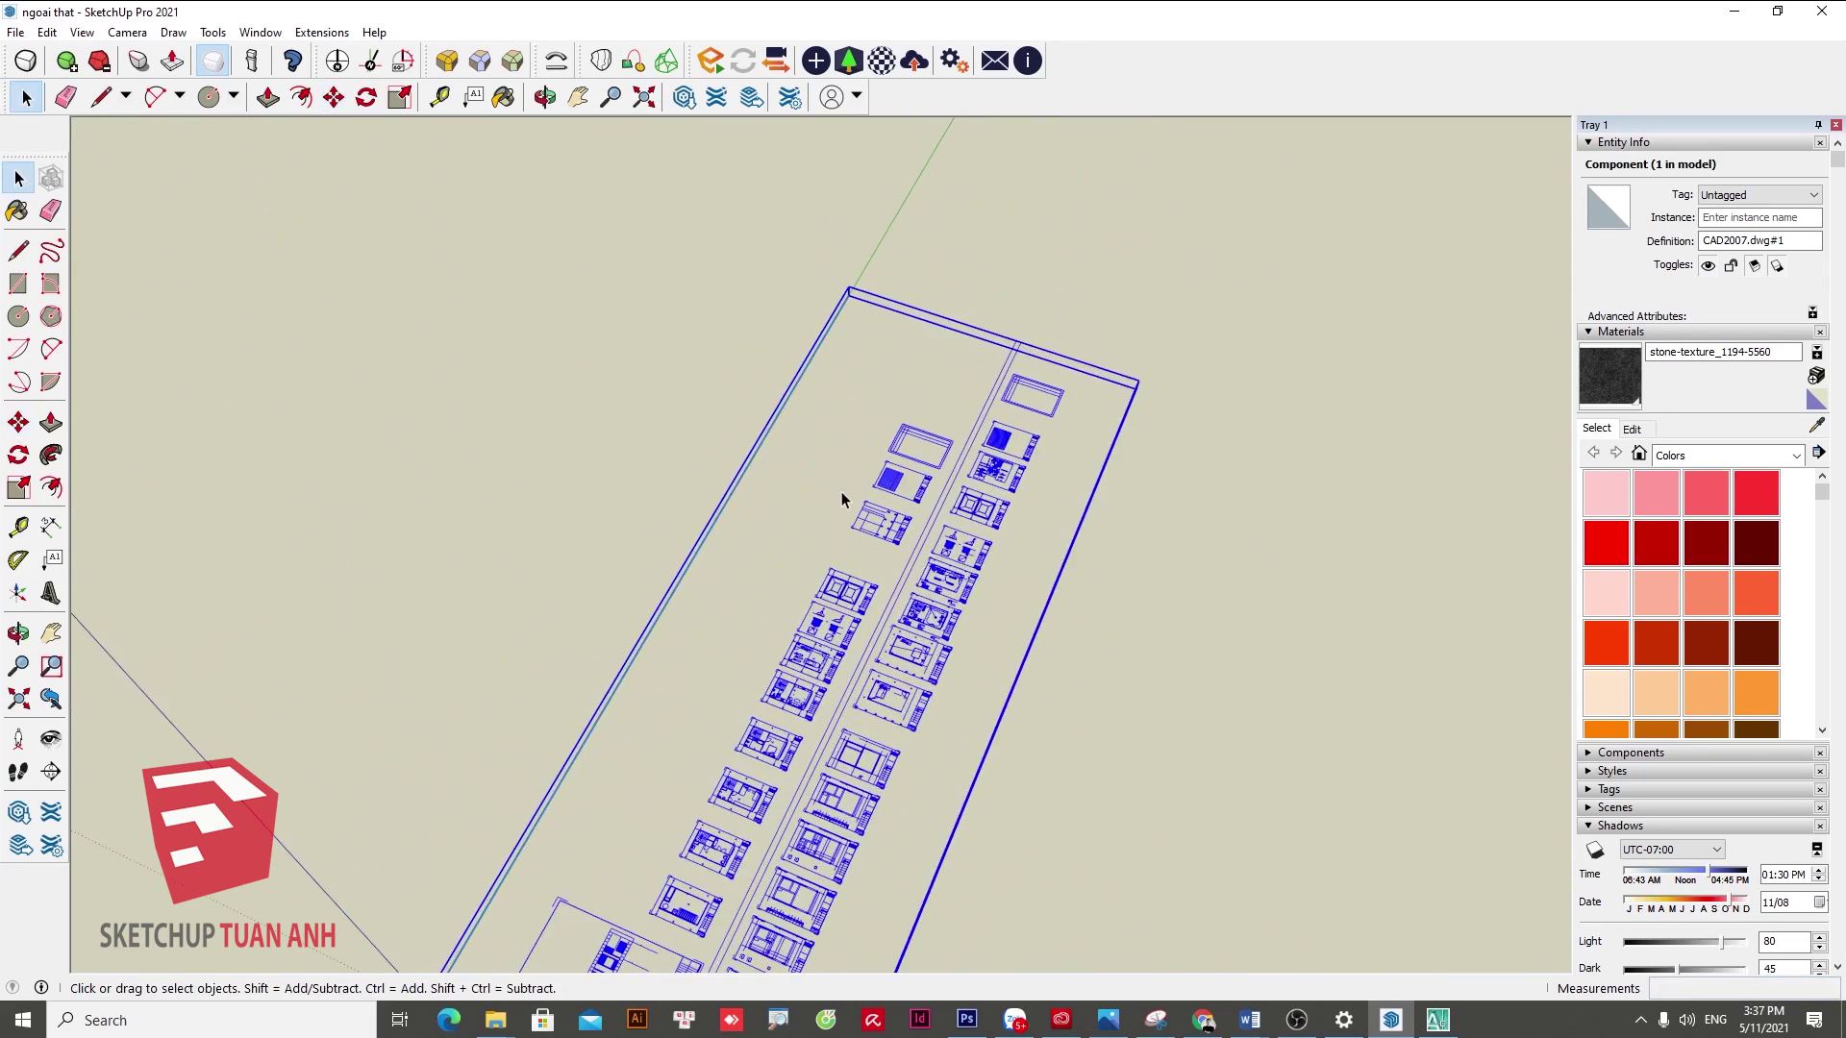
scroll(856, 519, "up", 3)
scroll(863, 536, "up", 3)
- Switch to the Top view and zoom into a column corner of the foundation plan
key("F2")
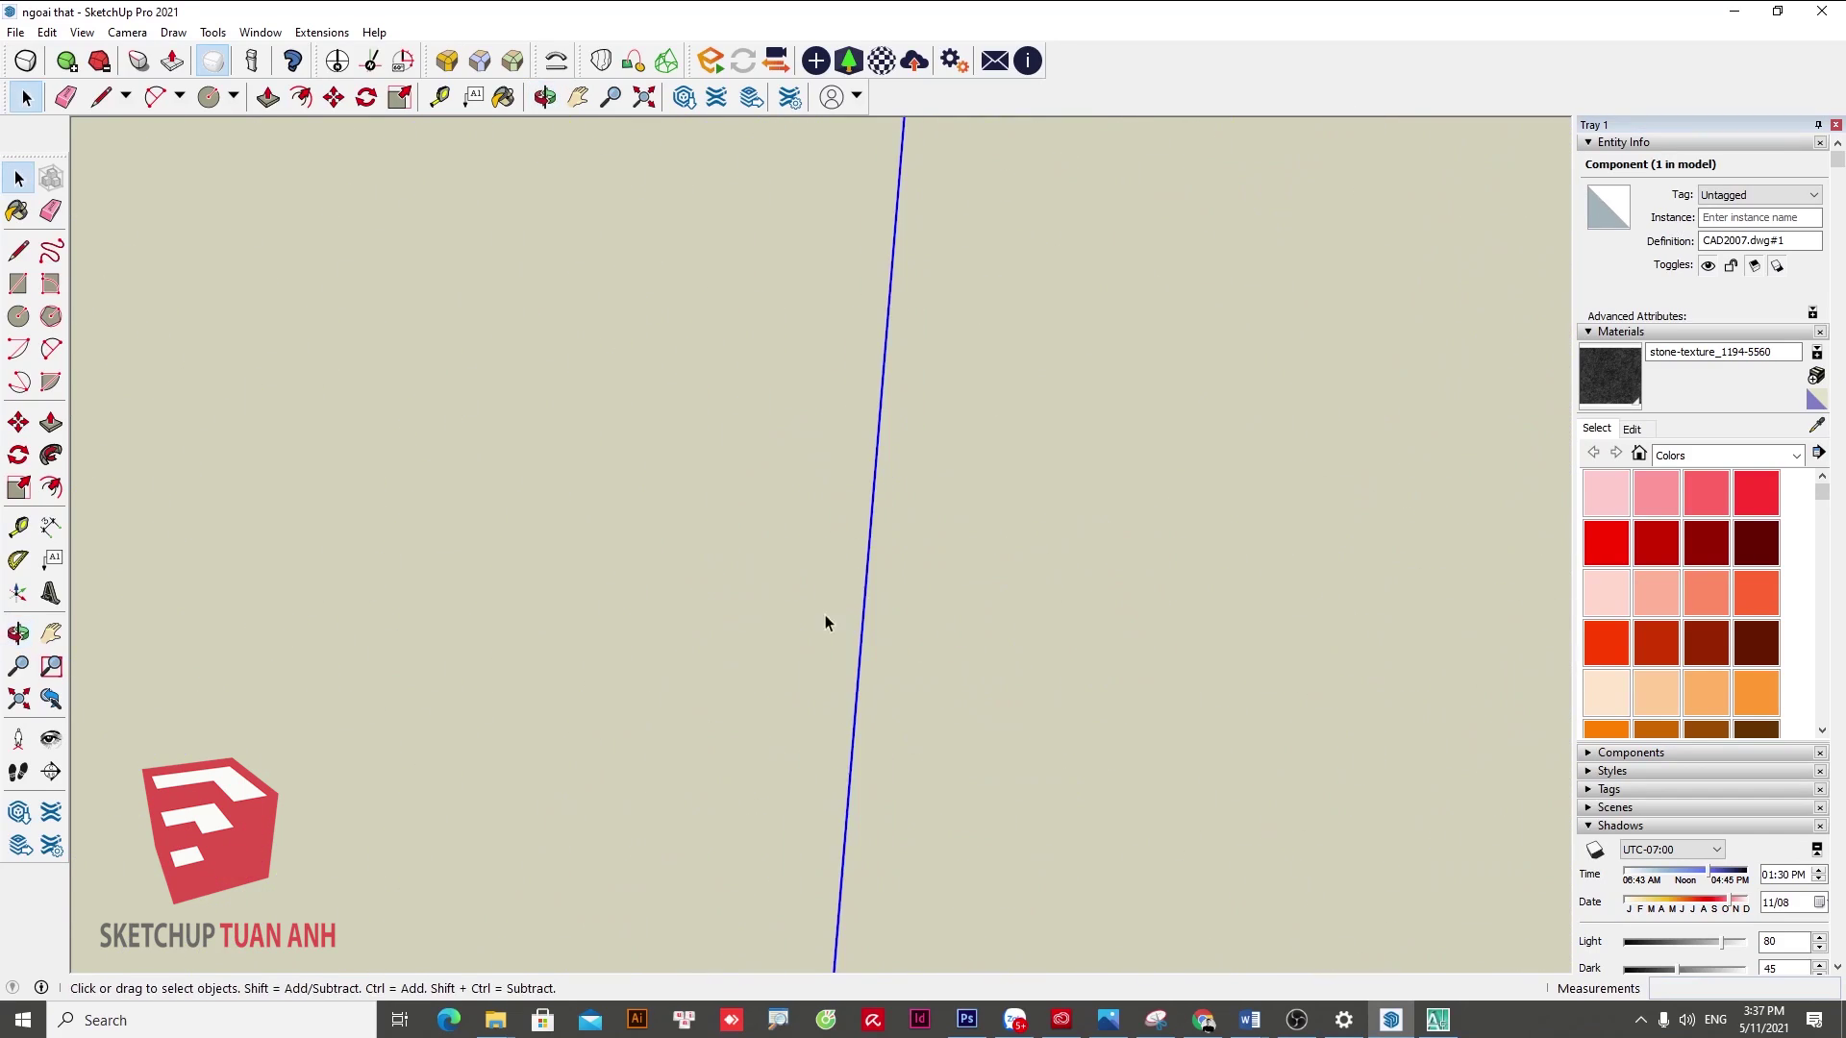
scroll(783, 613, "down", 2)
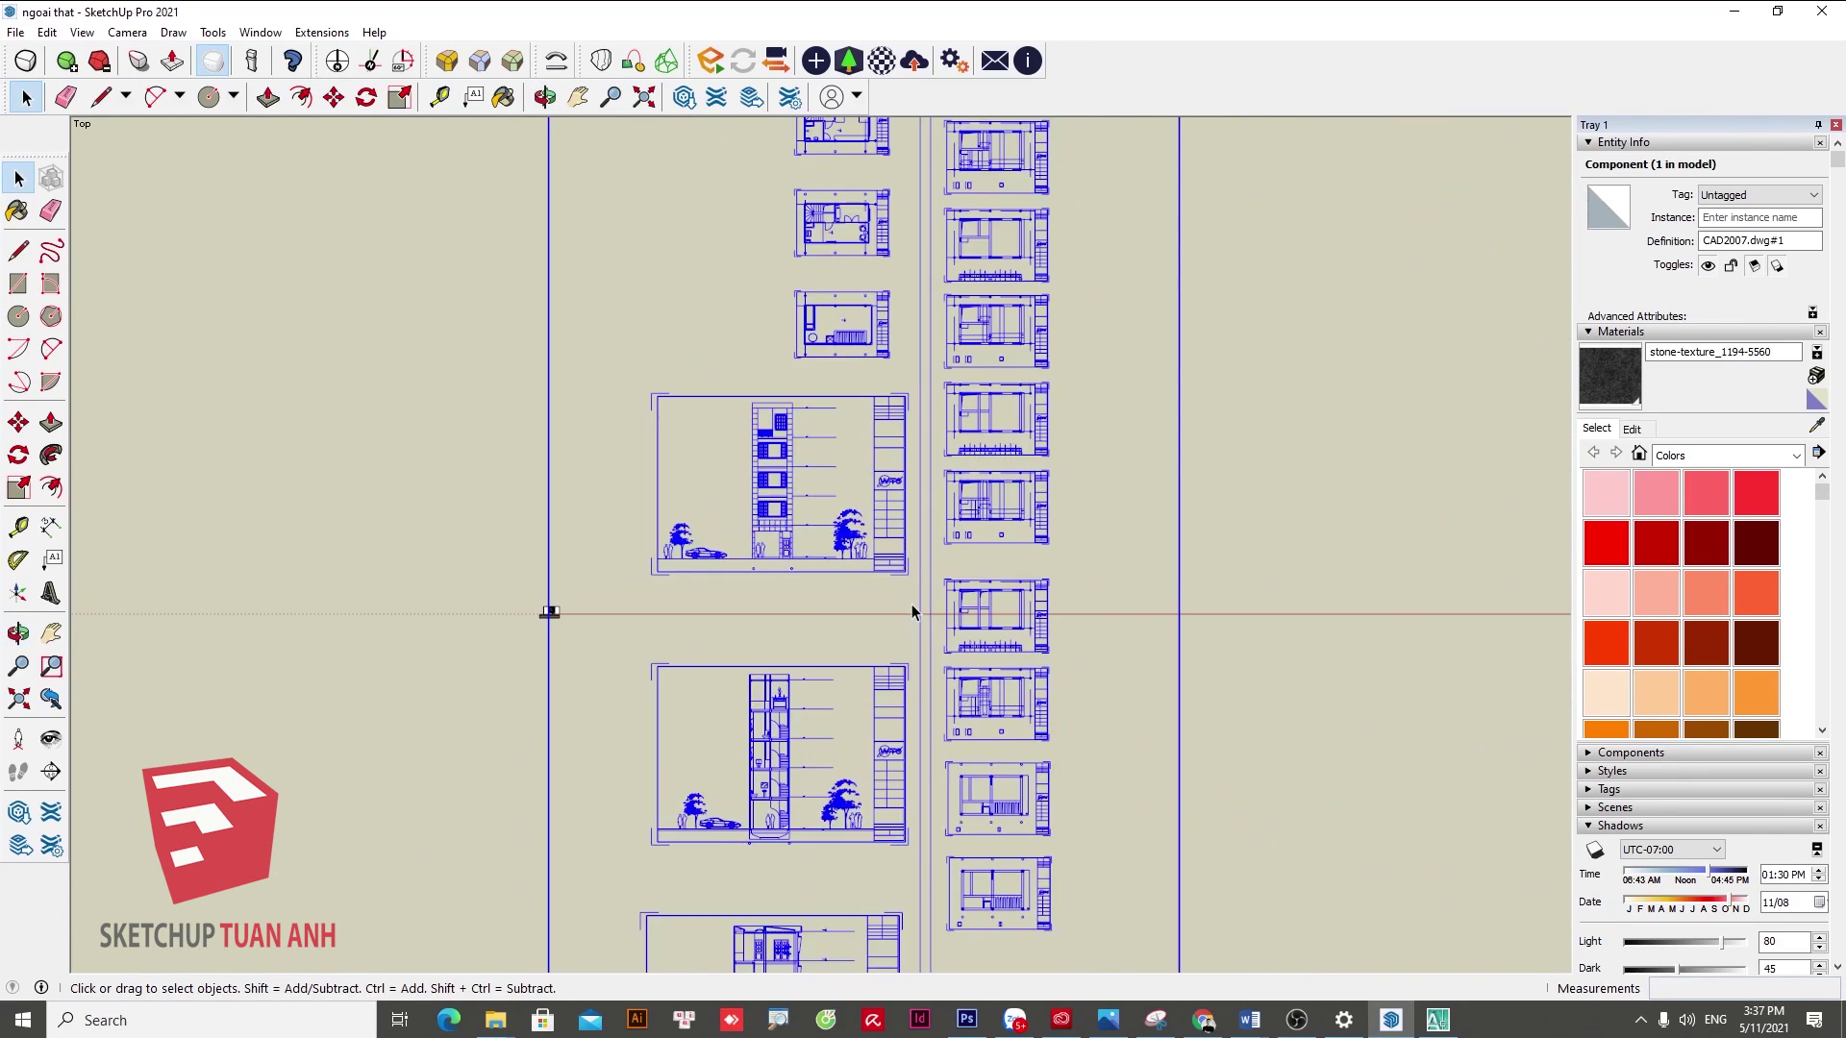
scroll(808, 481, "down", 2)
scroll(827, 336, "down", 2)
scroll(839, 257, "down", 2)
scroll(750, 385, "up", 2)
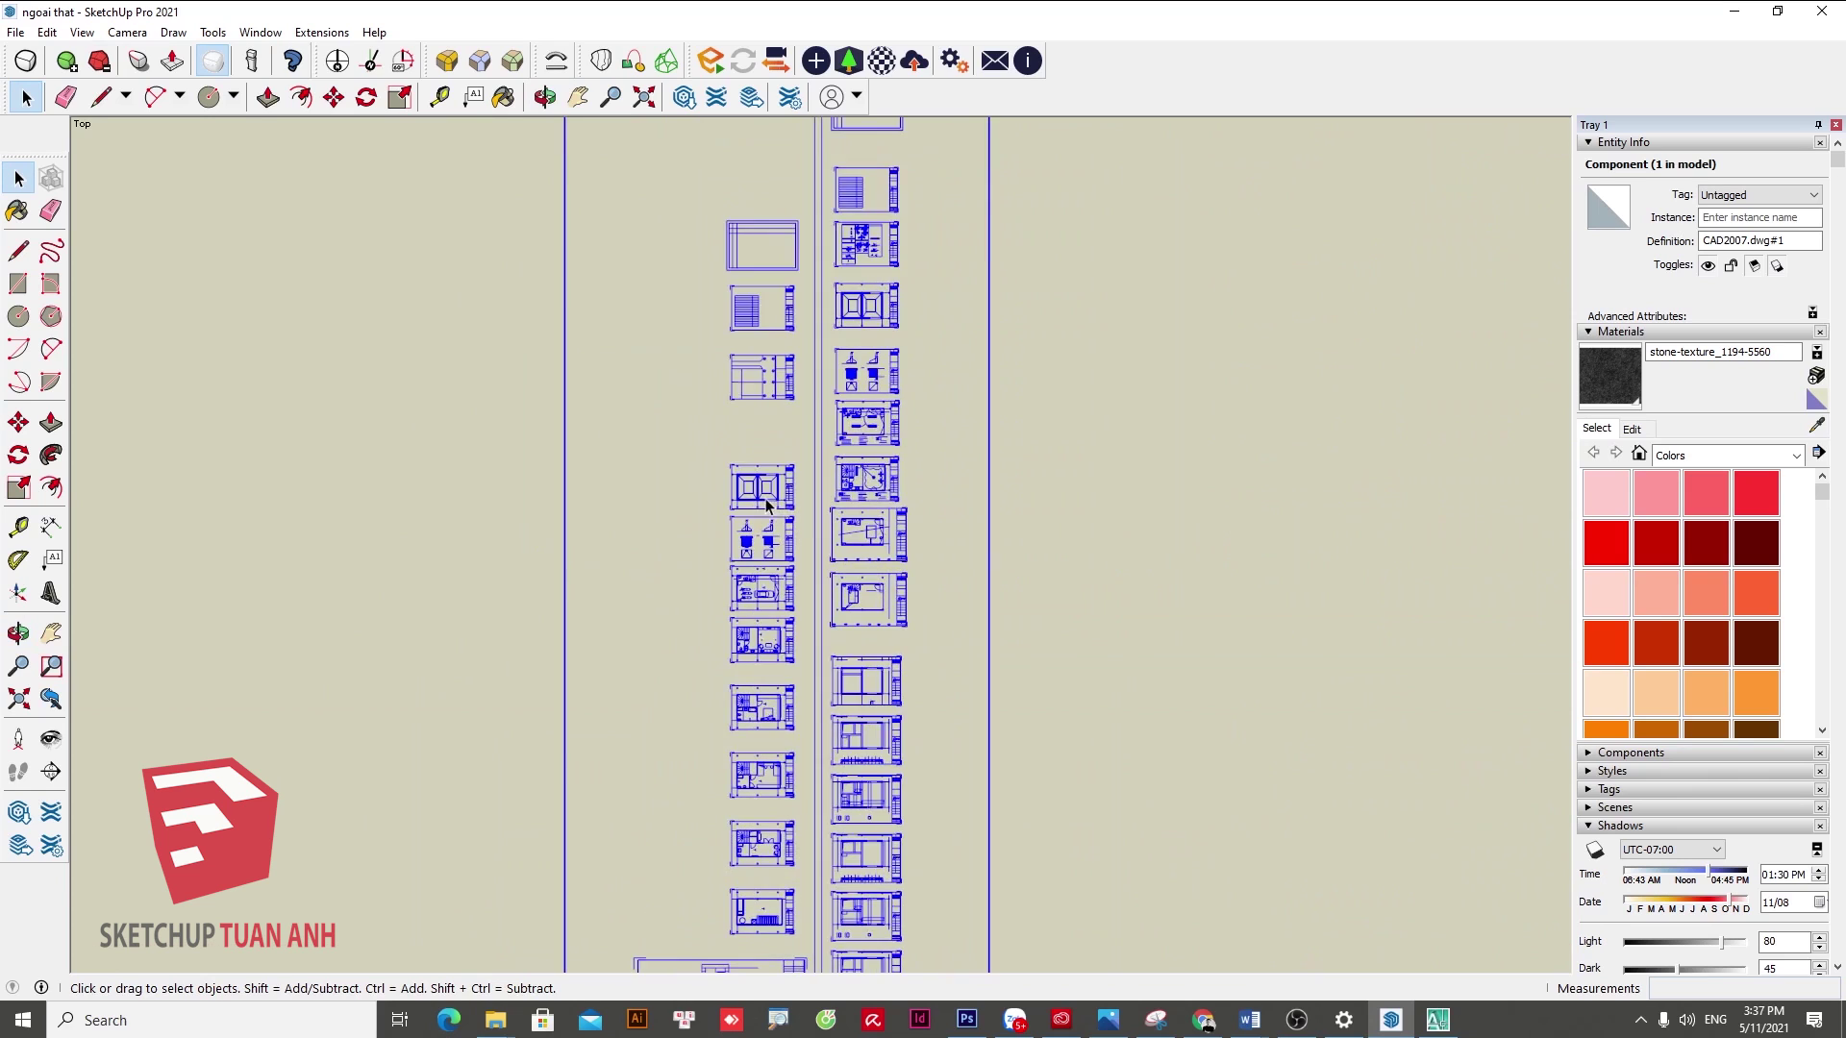
scroll(703, 440, "up", 2)
scroll(703, 441, "up", 2)
scroll(702, 441, "up", 2)
scroll(707, 452, "up", 2)
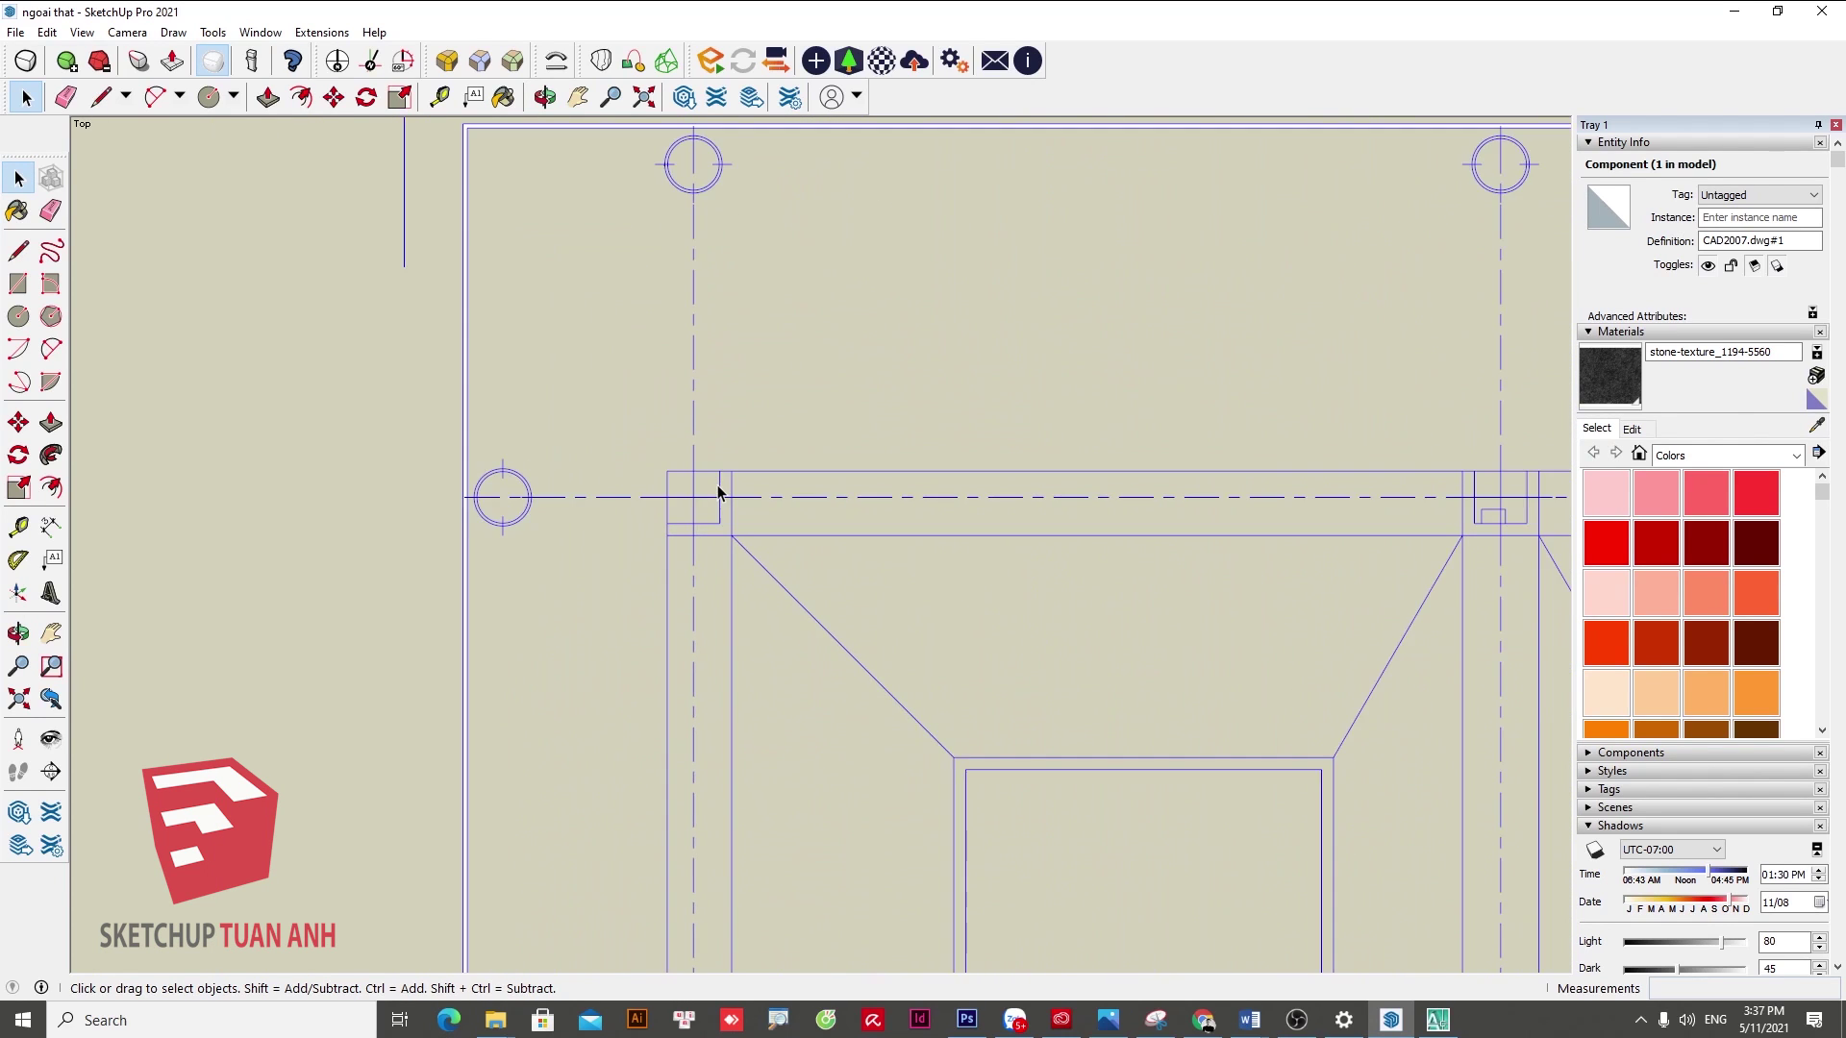
scroll(716, 490, "up", 2)
scroll(712, 486, "up", 2)
- Dimension the column rectangle's top edge, which reads 5588 mm, and select that dimension
left_click(51, 527)
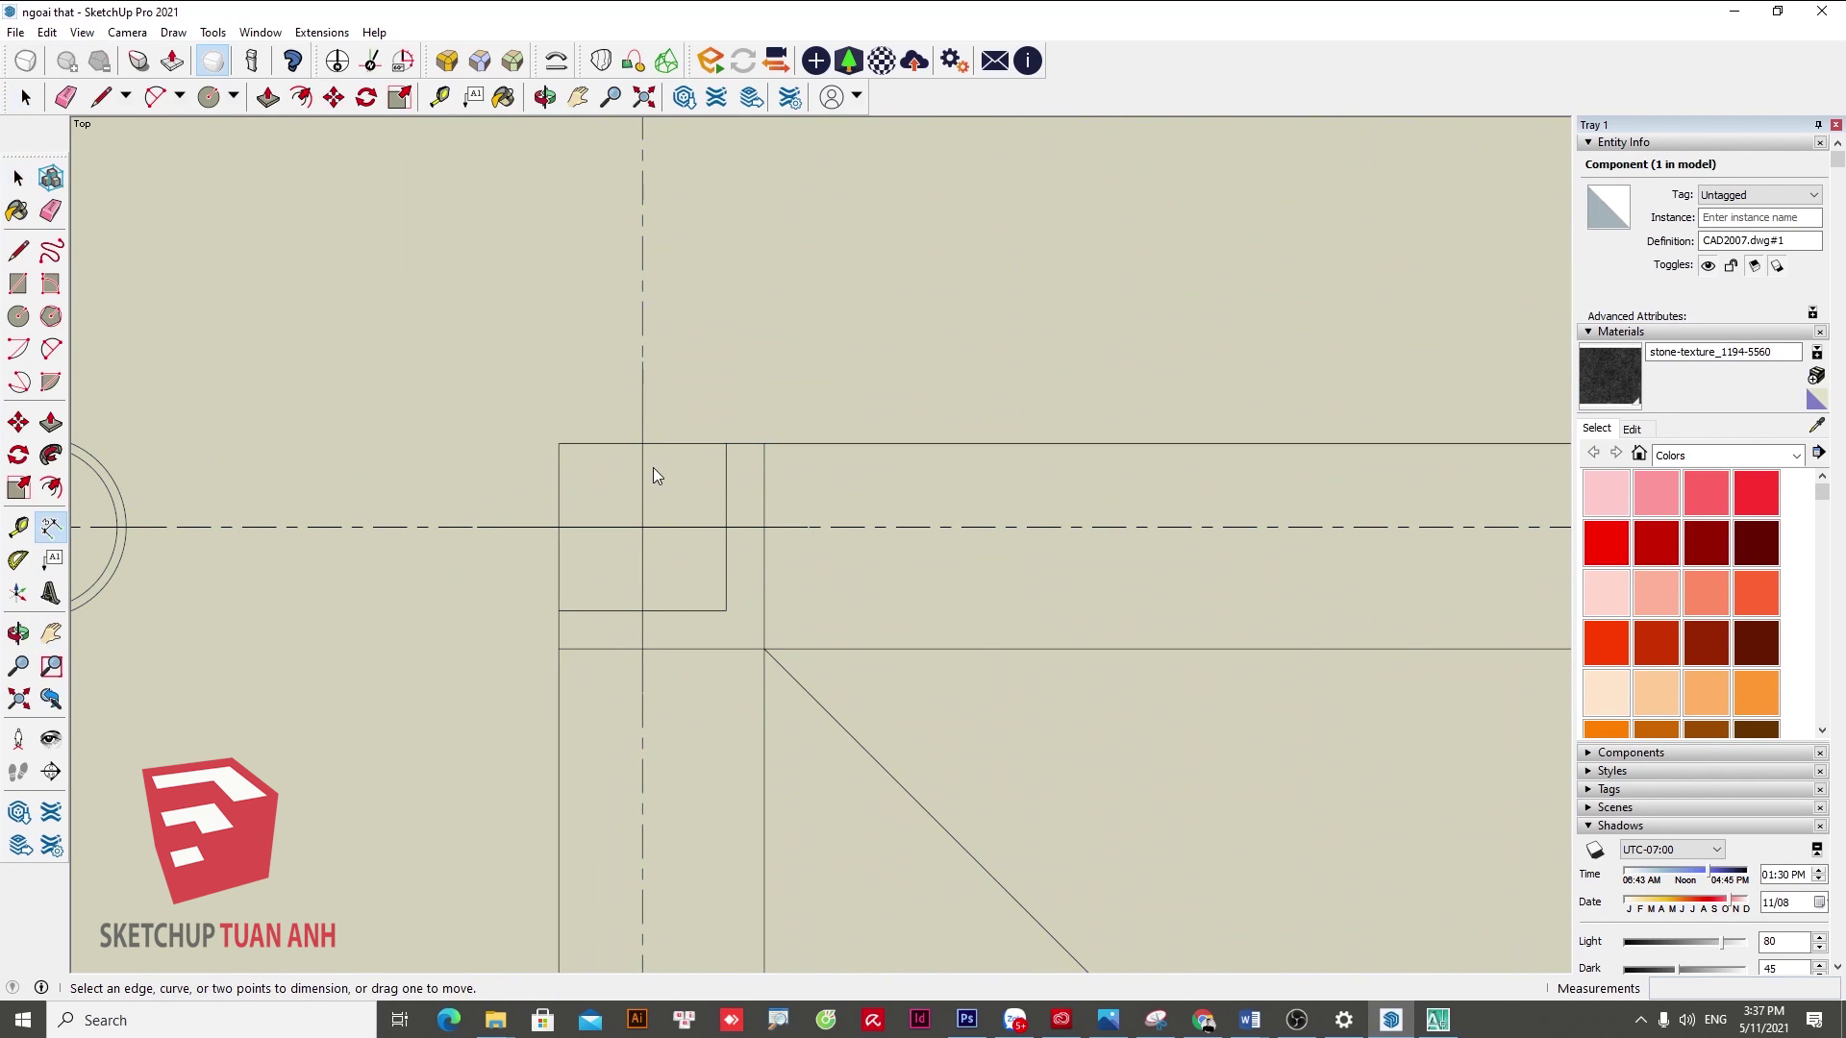
left_click(559, 443)
left_click(726, 443)
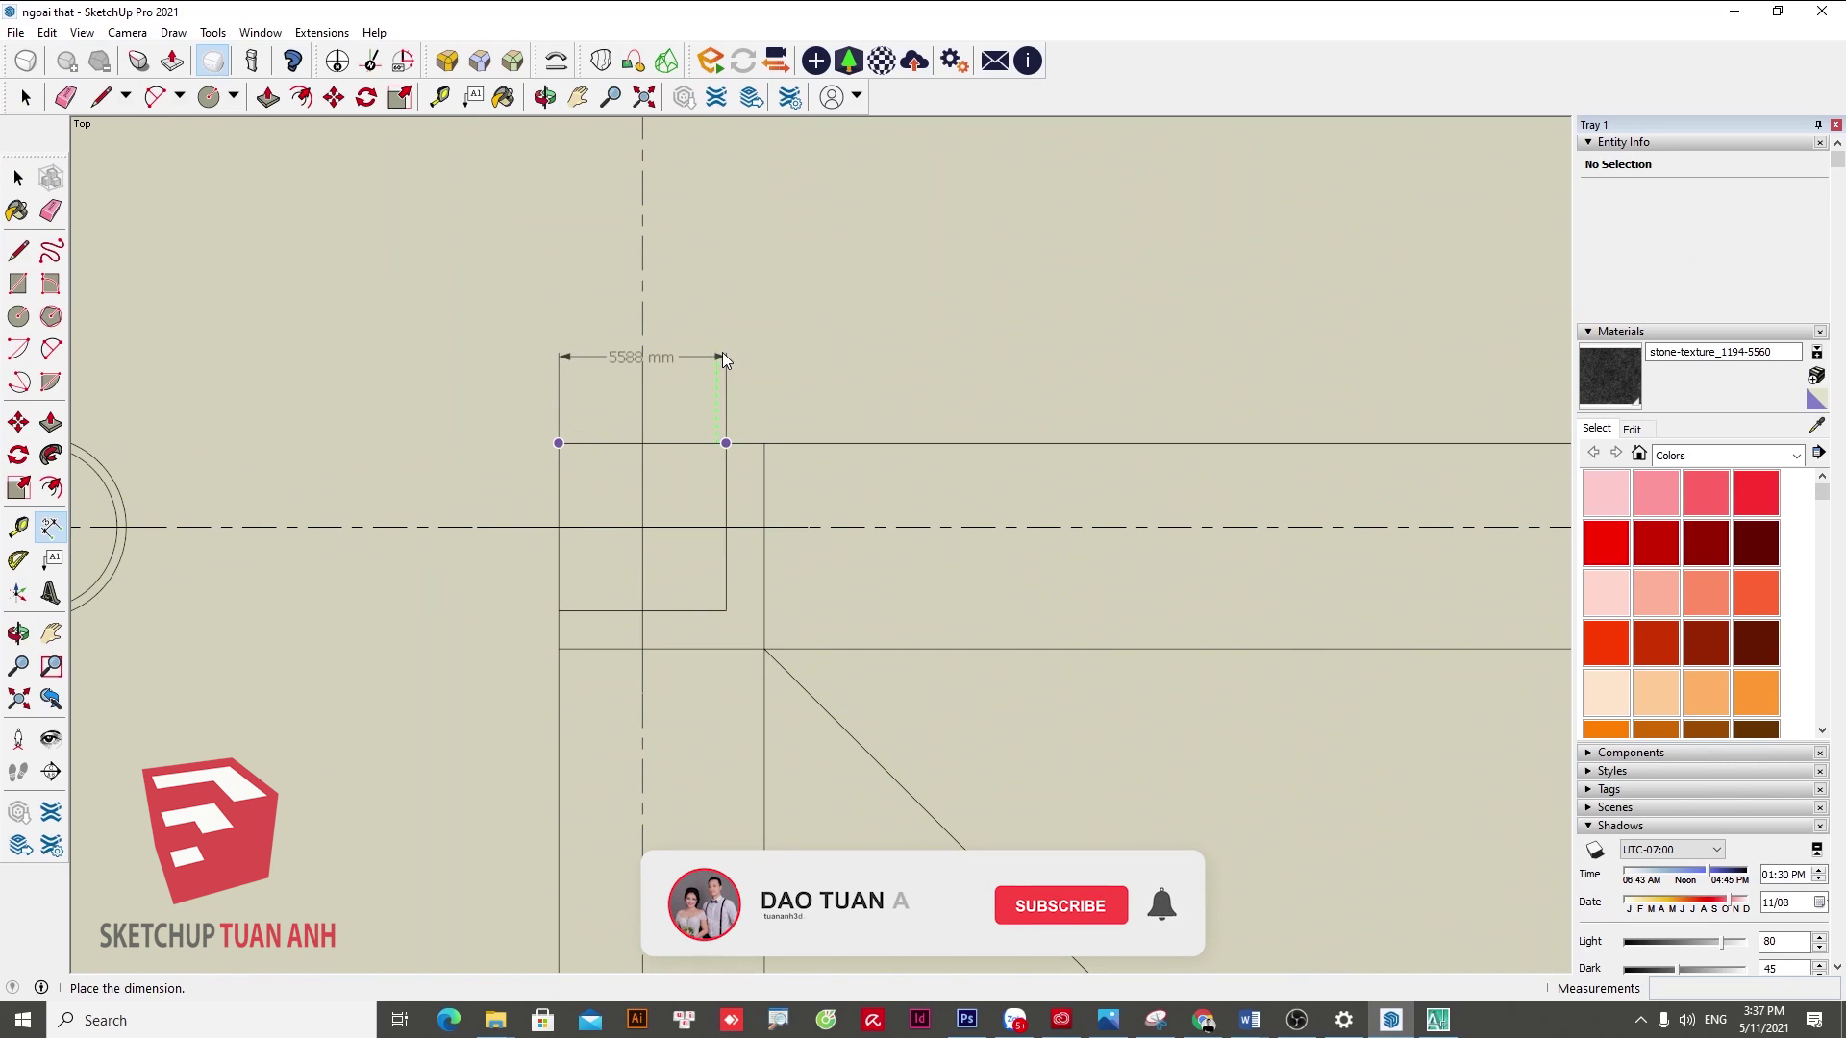
left_click(726, 328)
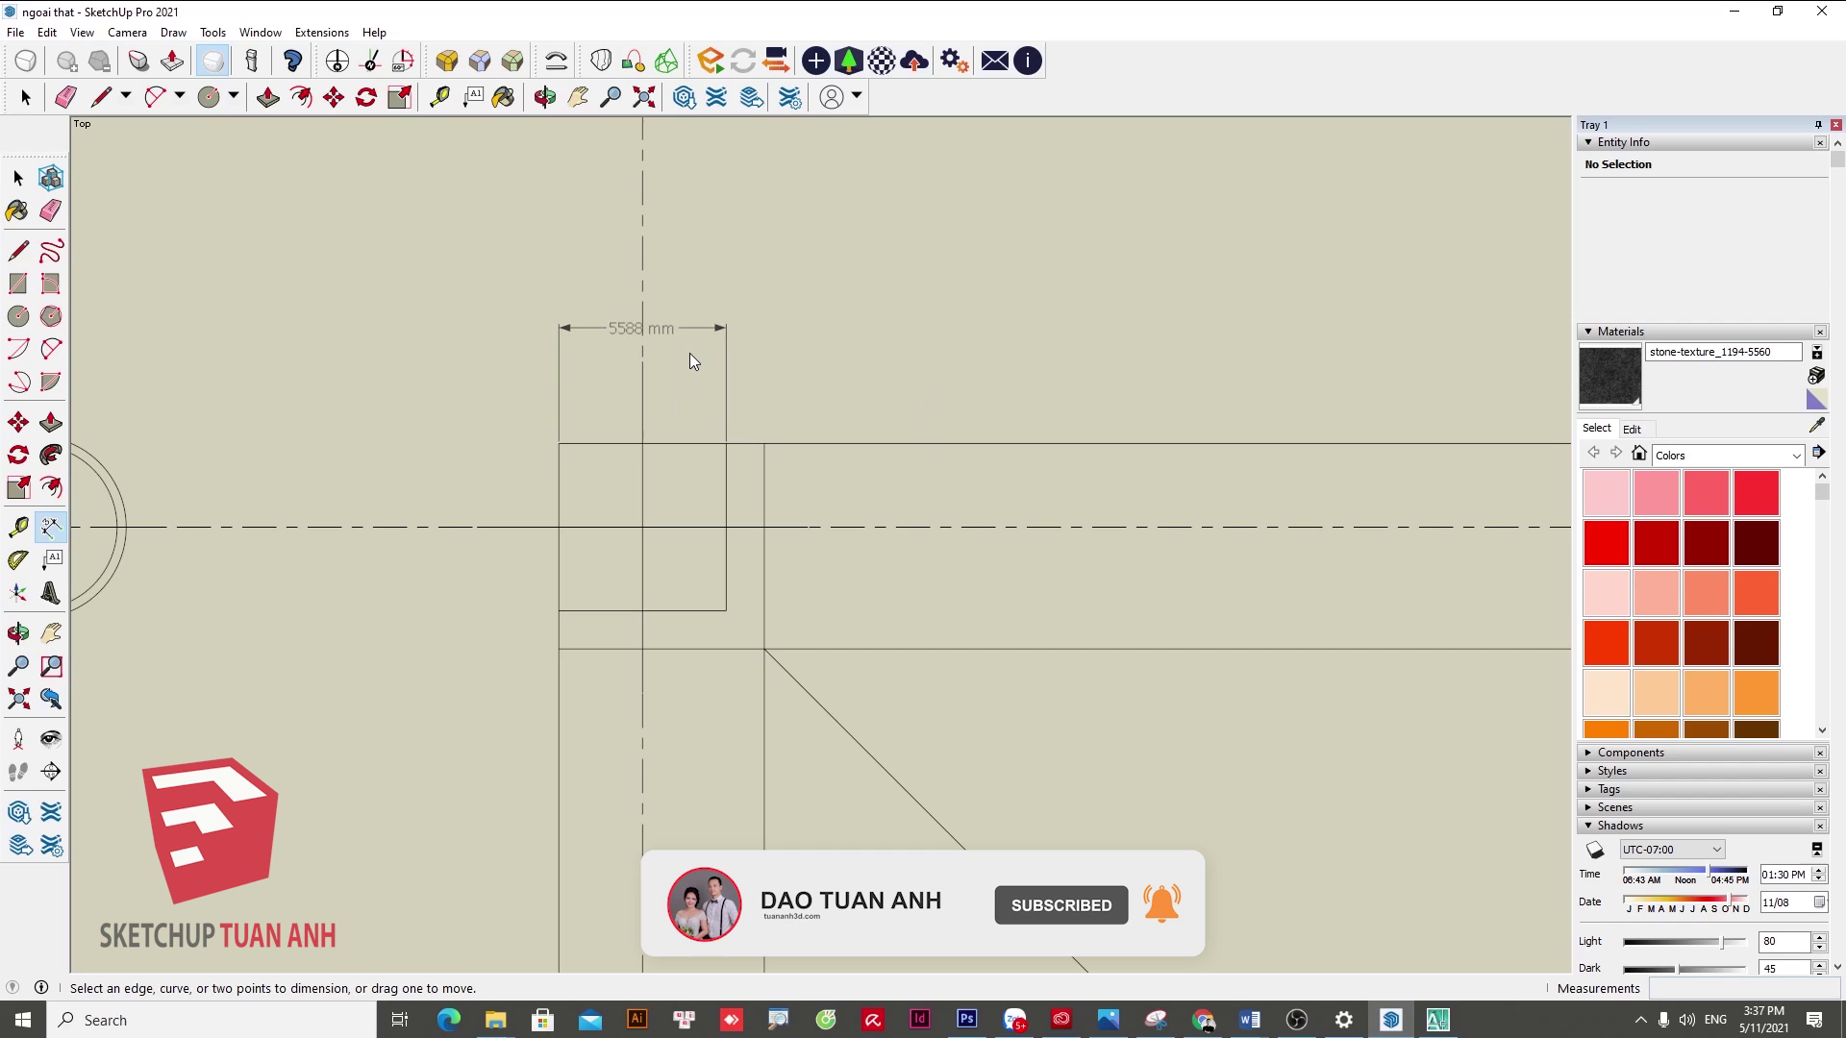
key("space")
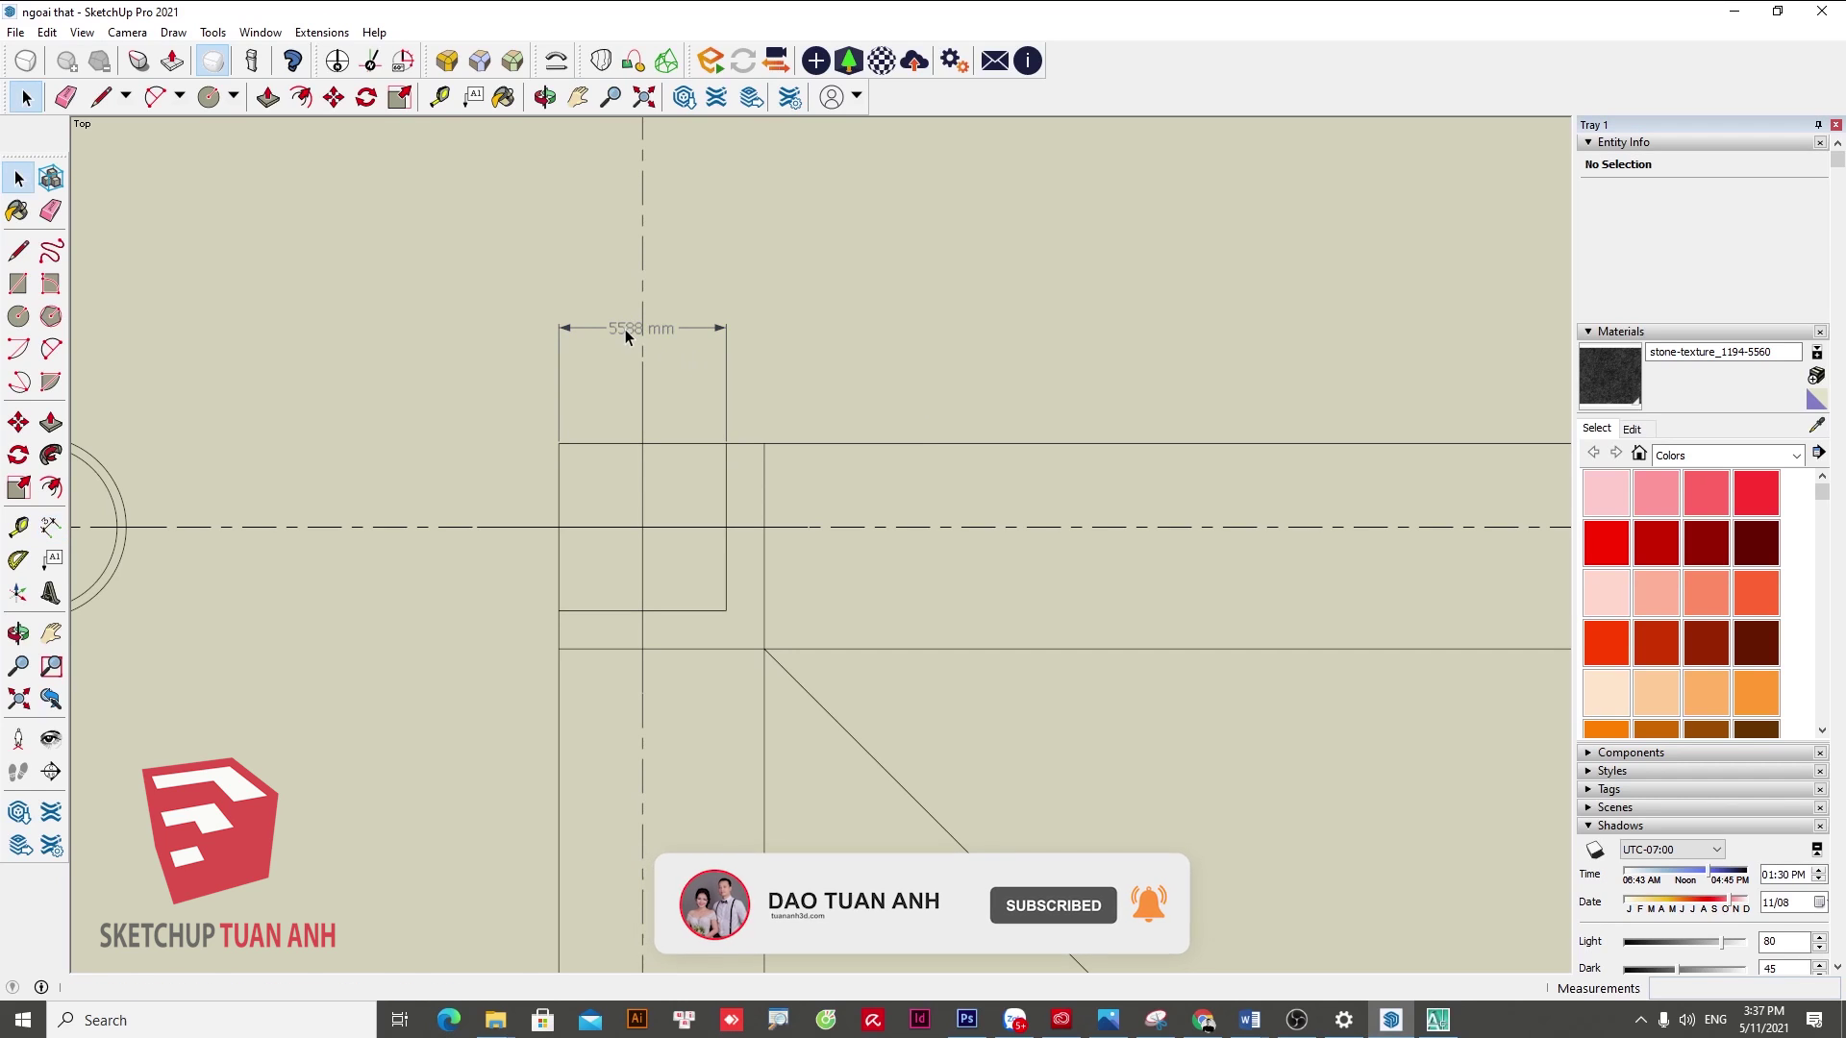
left_click(625, 329)
scroll(662, 349, "down", 2)
- Clear the selection and open File > Import
left_click(728, 419)
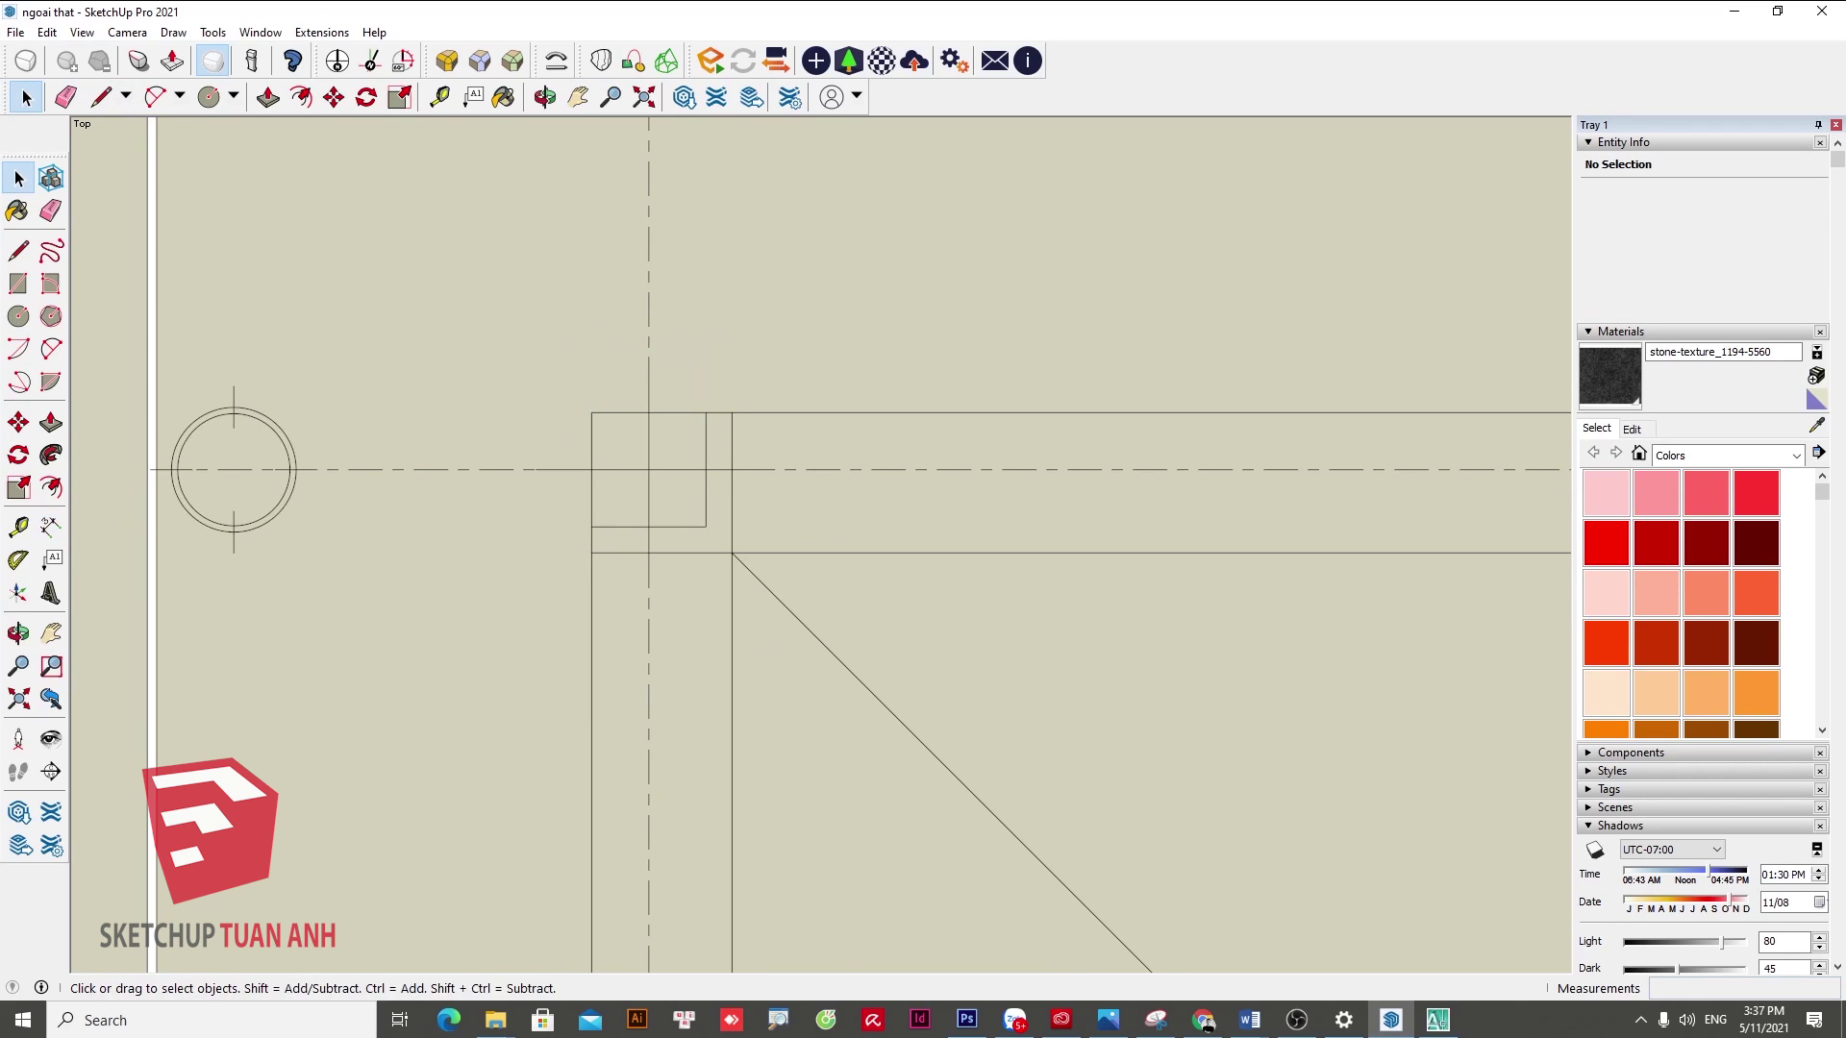
left_click(17, 34)
left_click(96, 355)
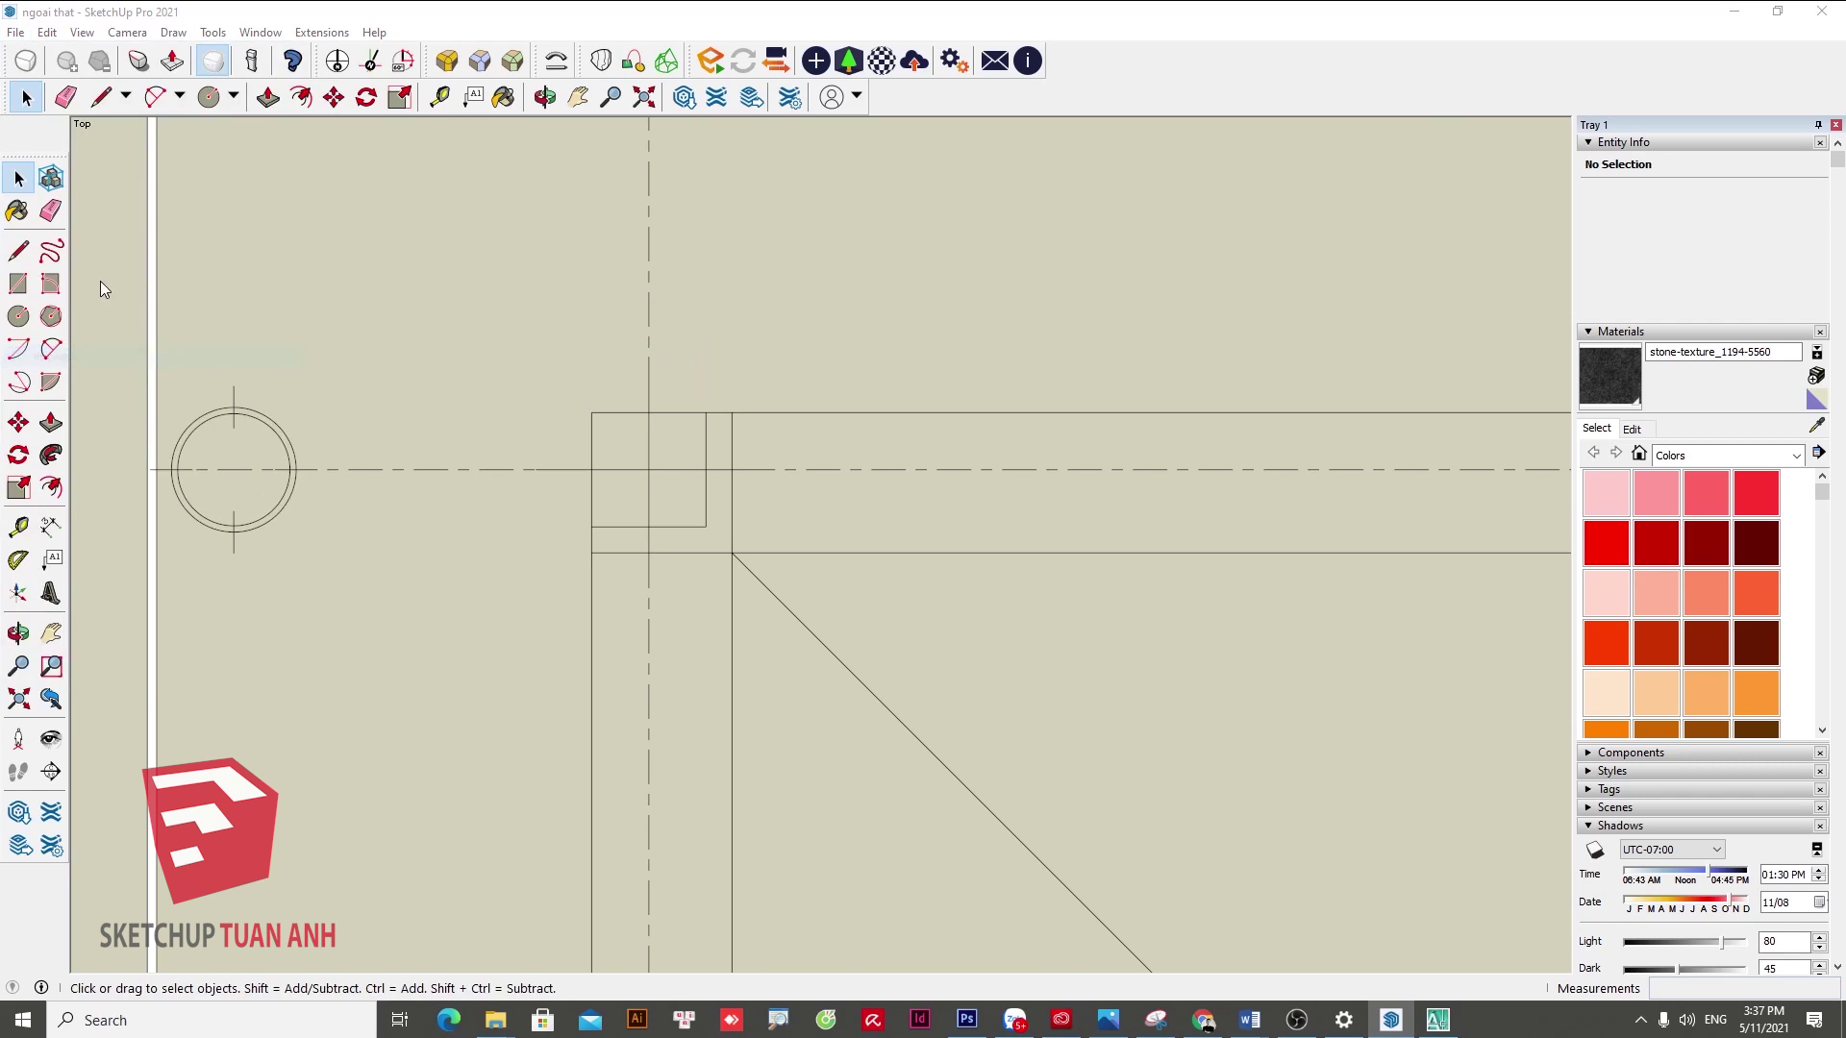
- Import CAD2007 with the import options' units set to Millimeters
left_click(602, 399)
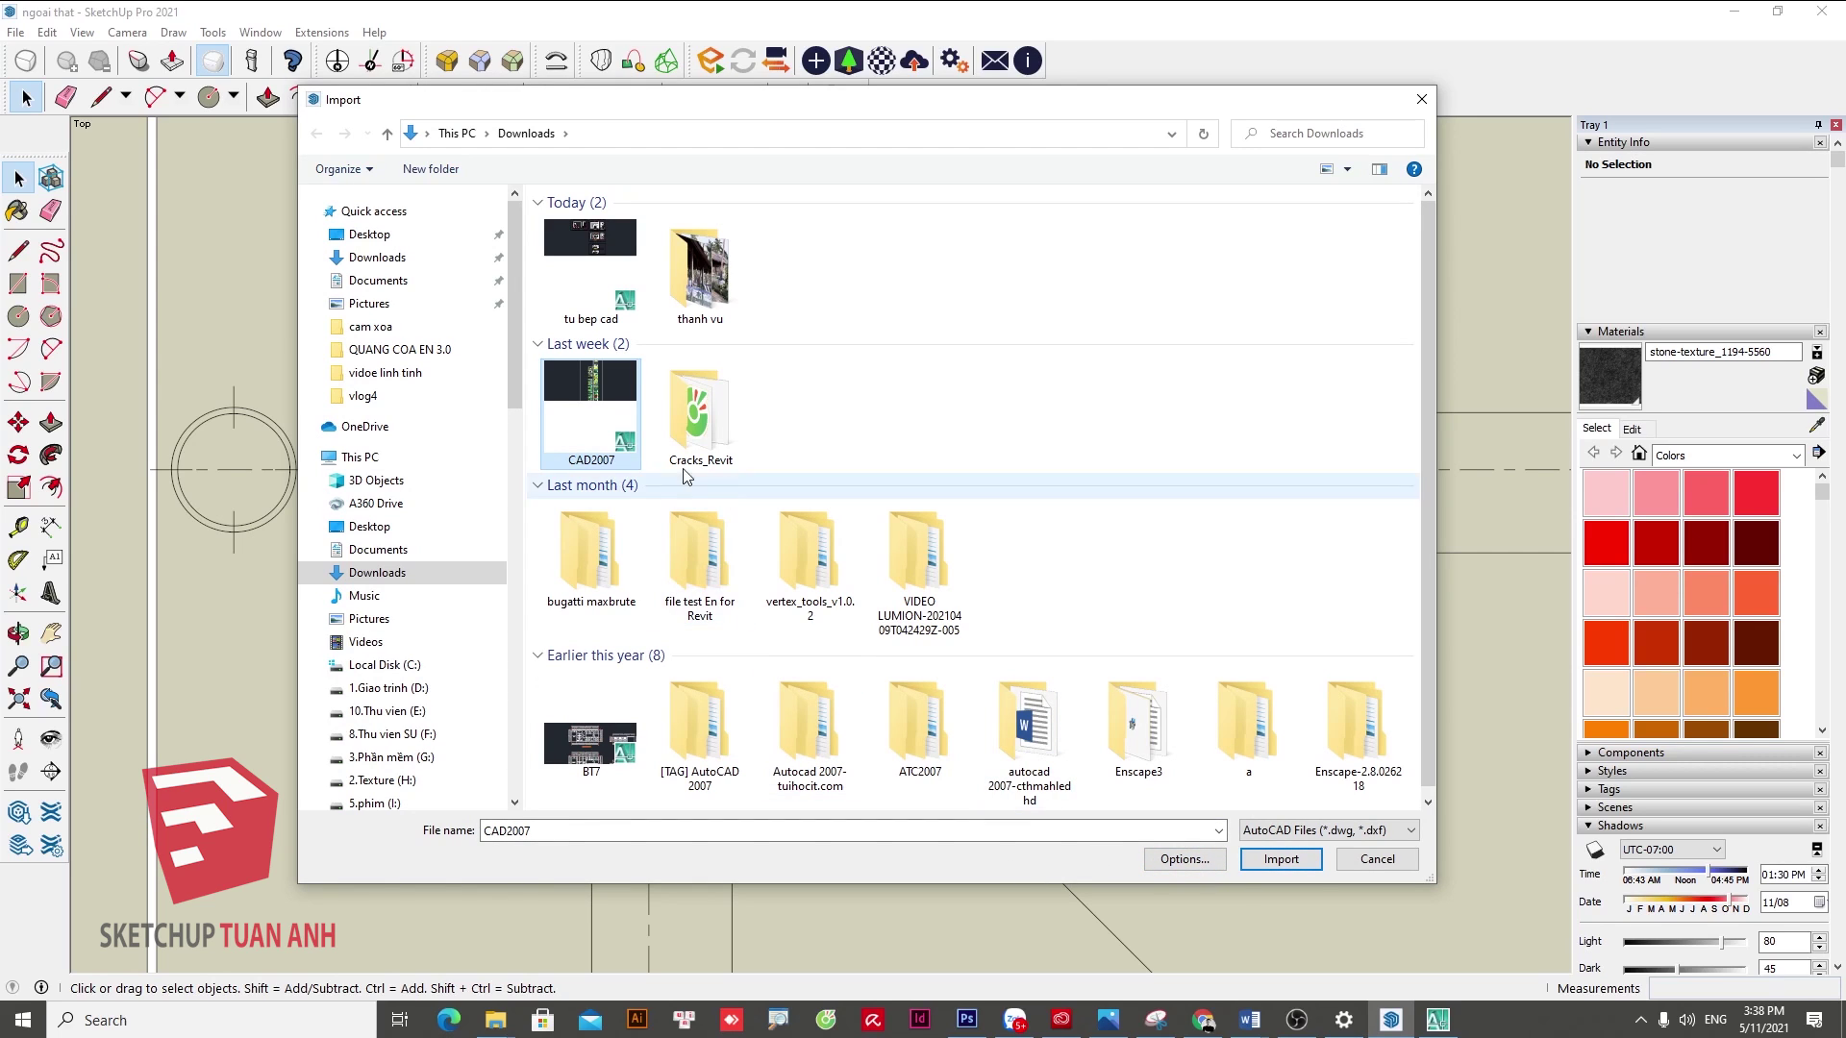
left_click(1192, 863)
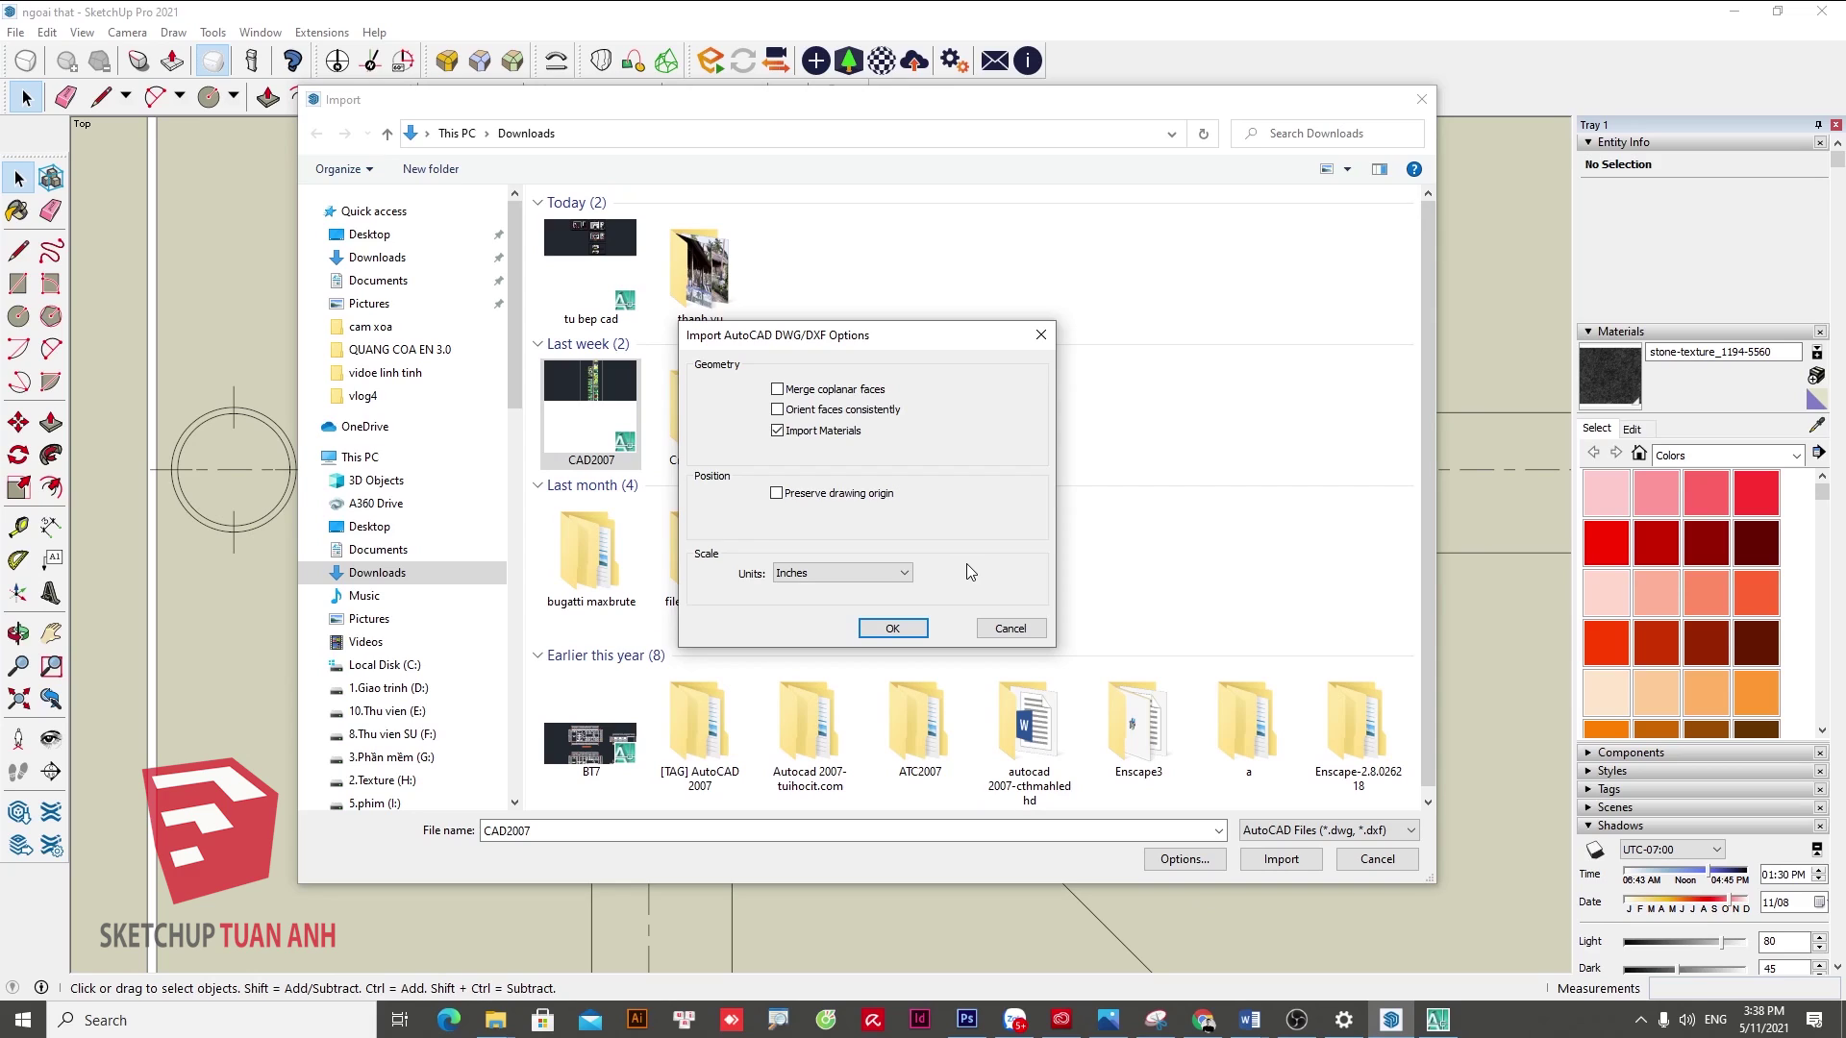
left_click(906, 575)
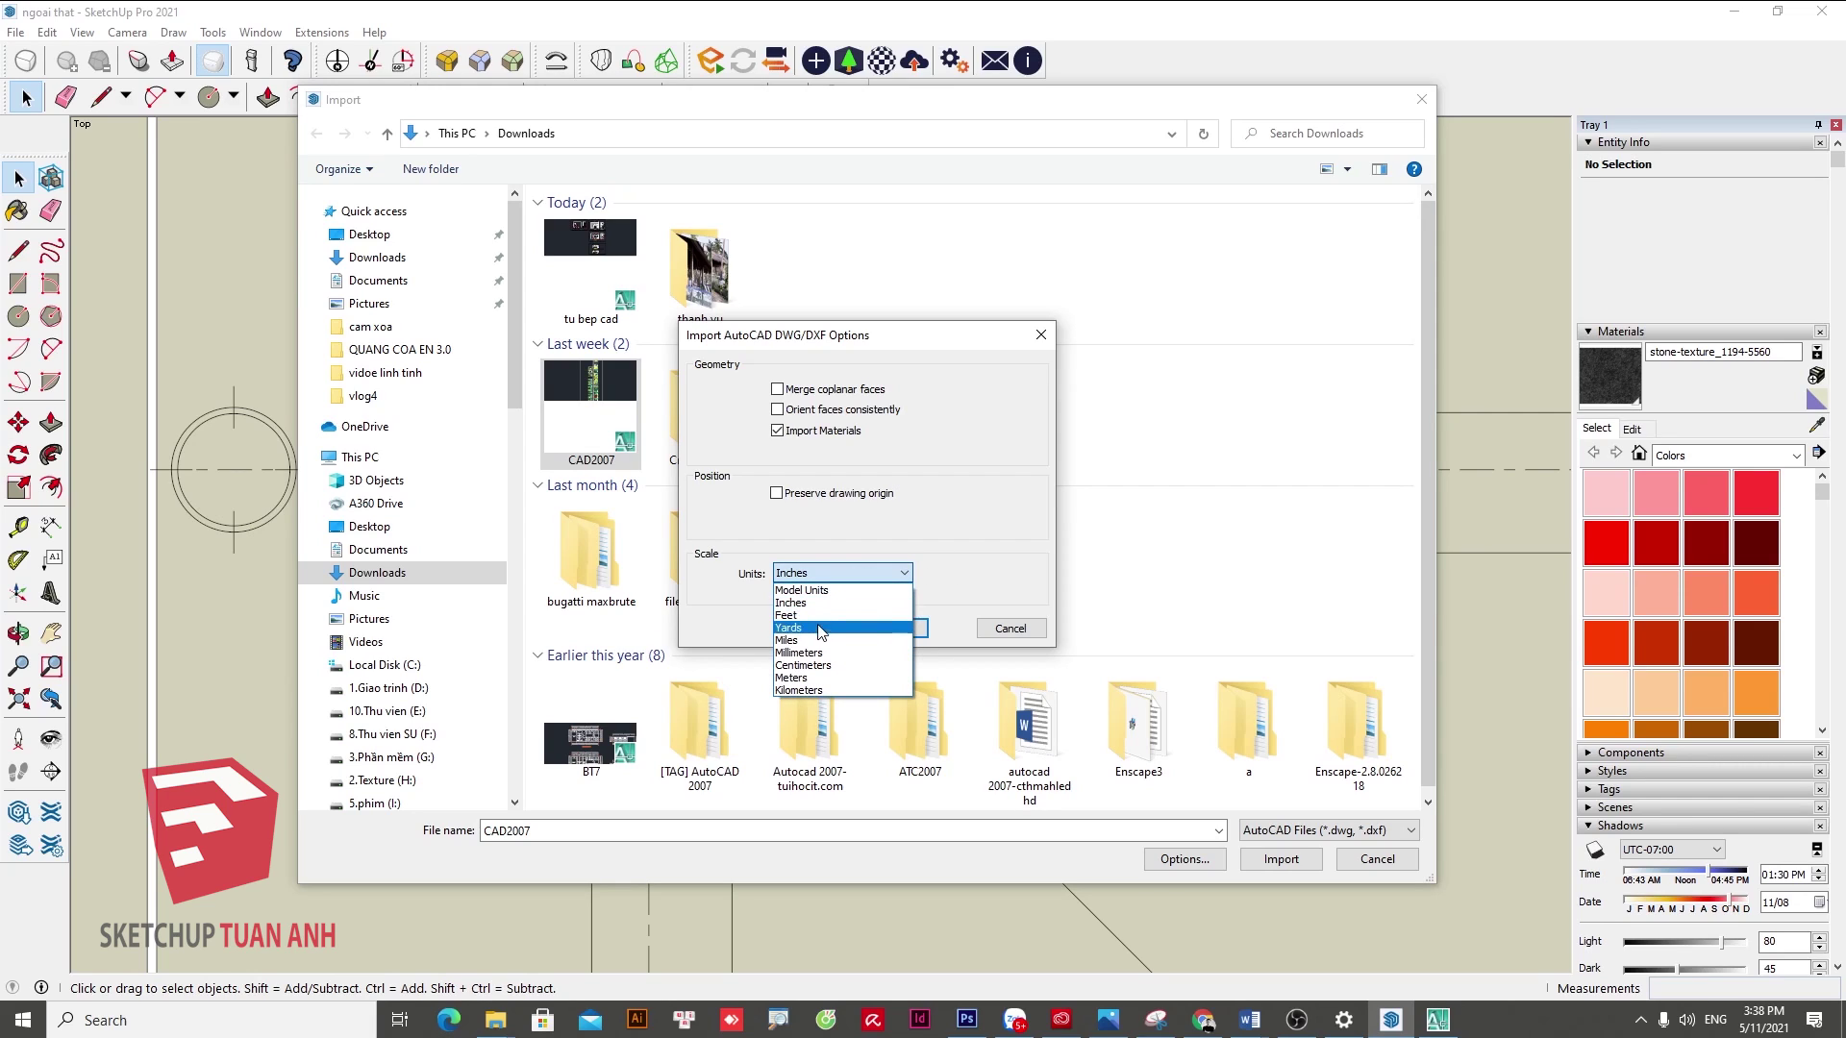
left_click(816, 653)
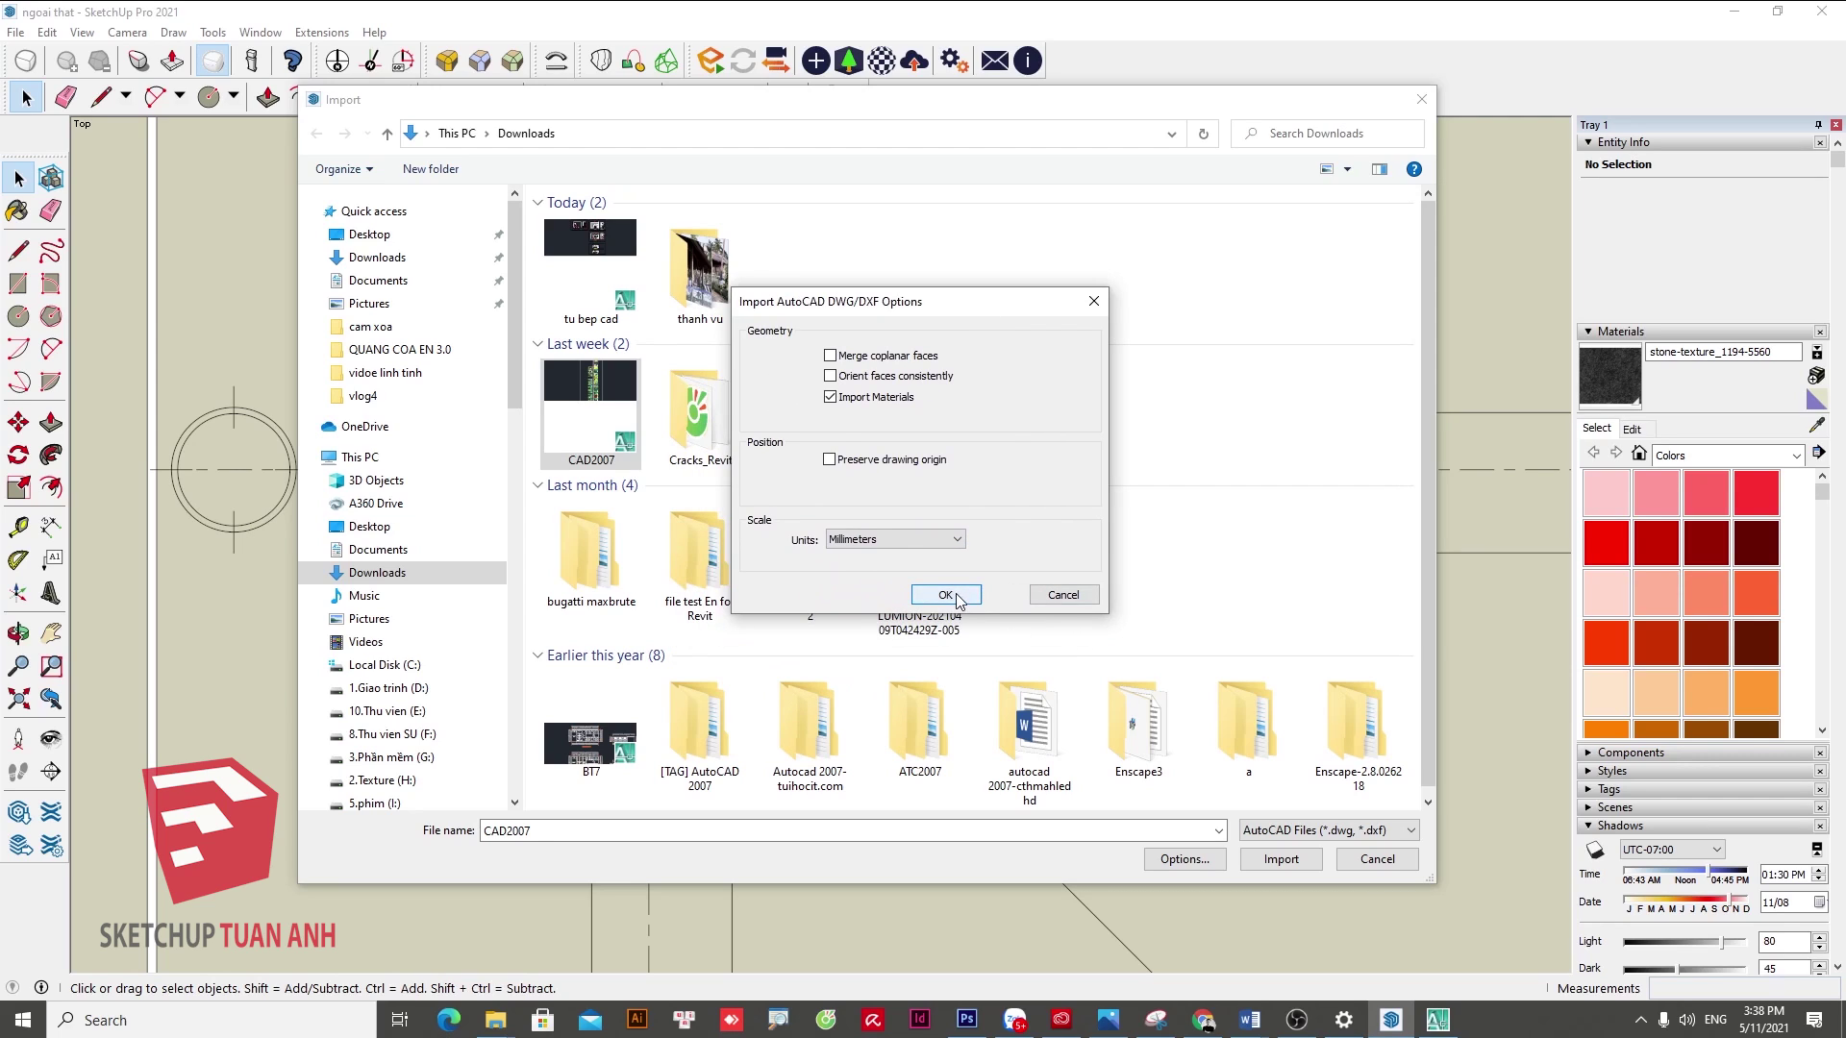
left_click(892, 628)
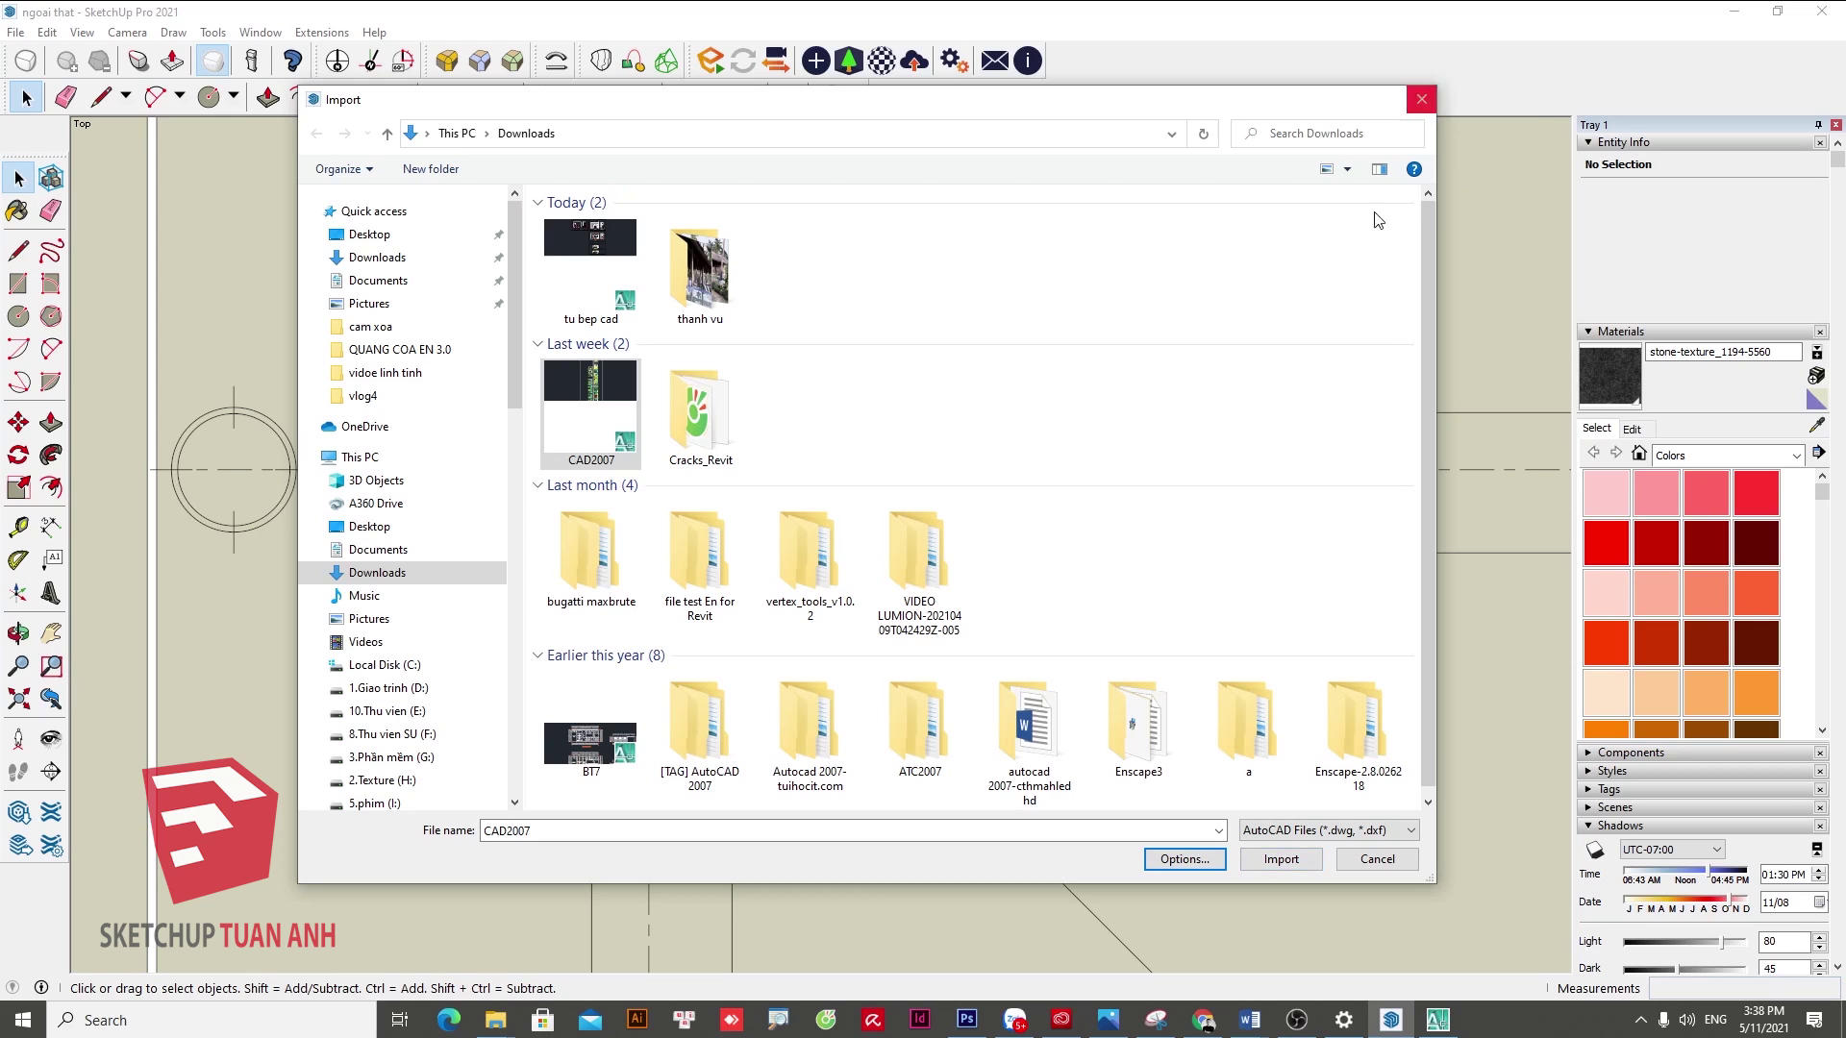
left_click(1289, 865)
scroll(673, 486, "up", 2)
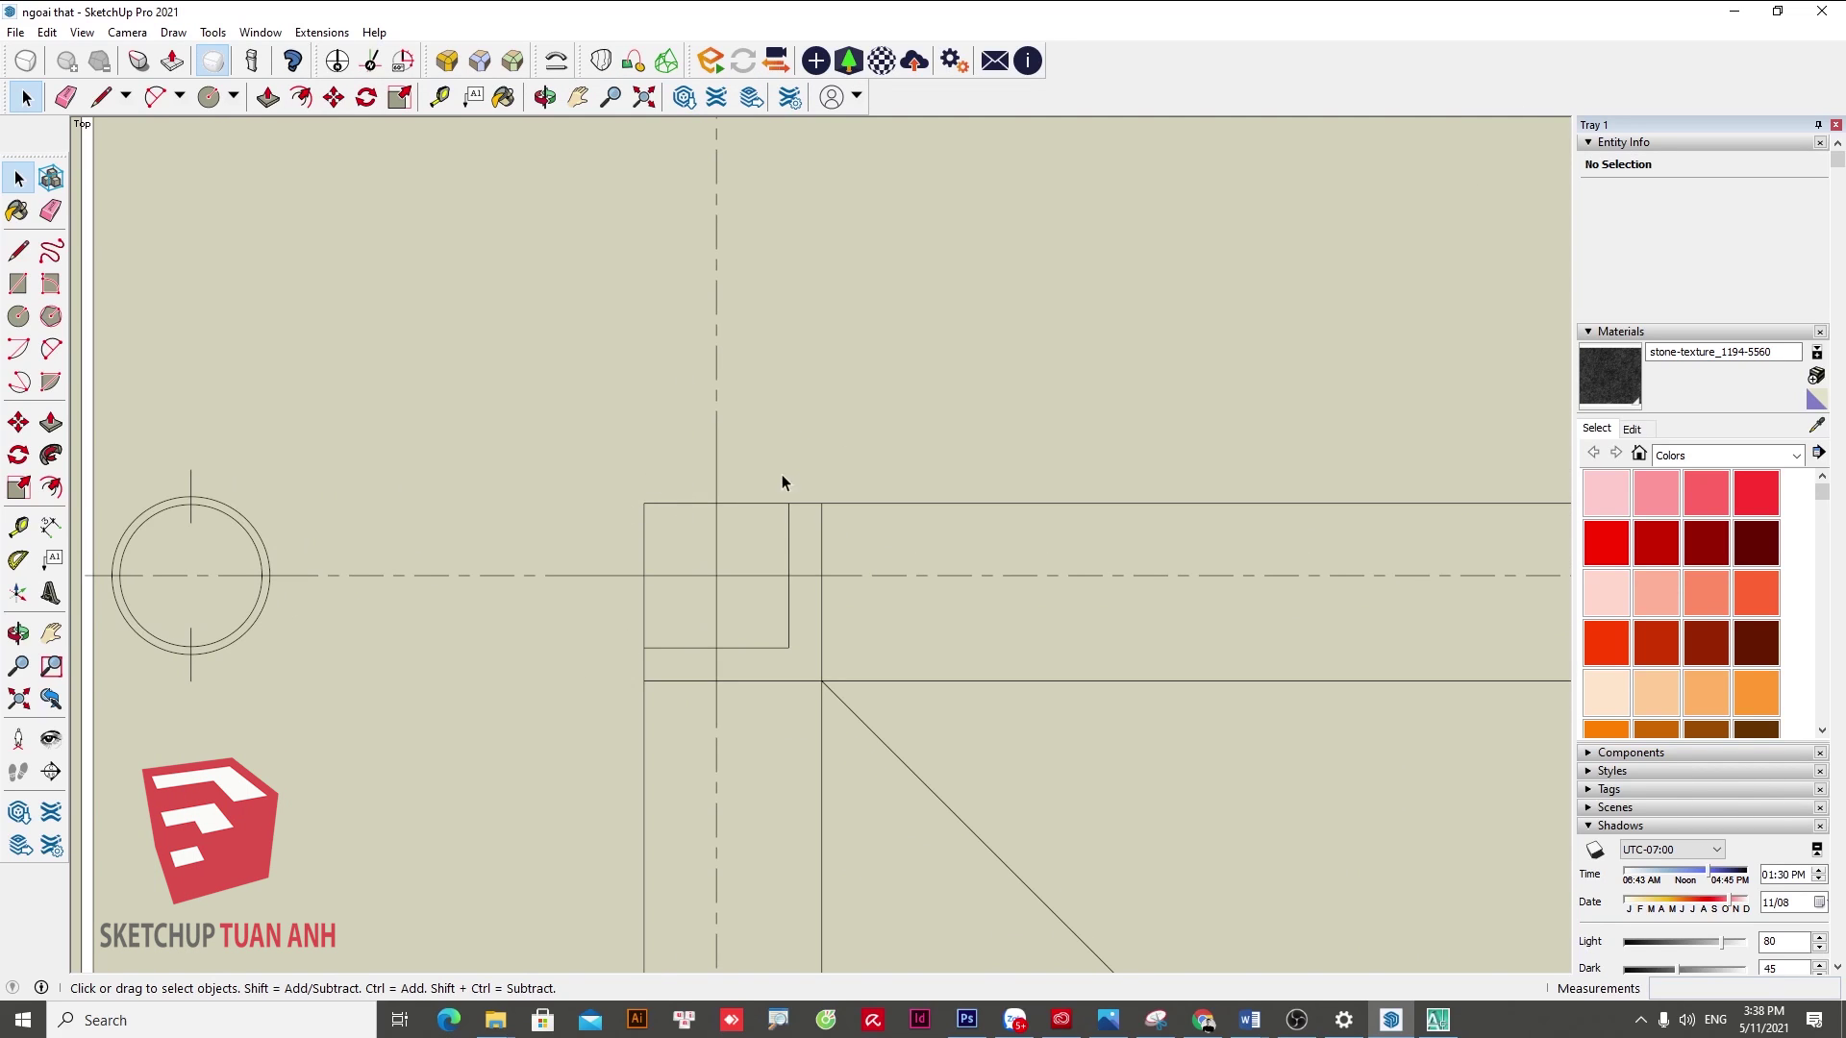
left_click(51, 527)
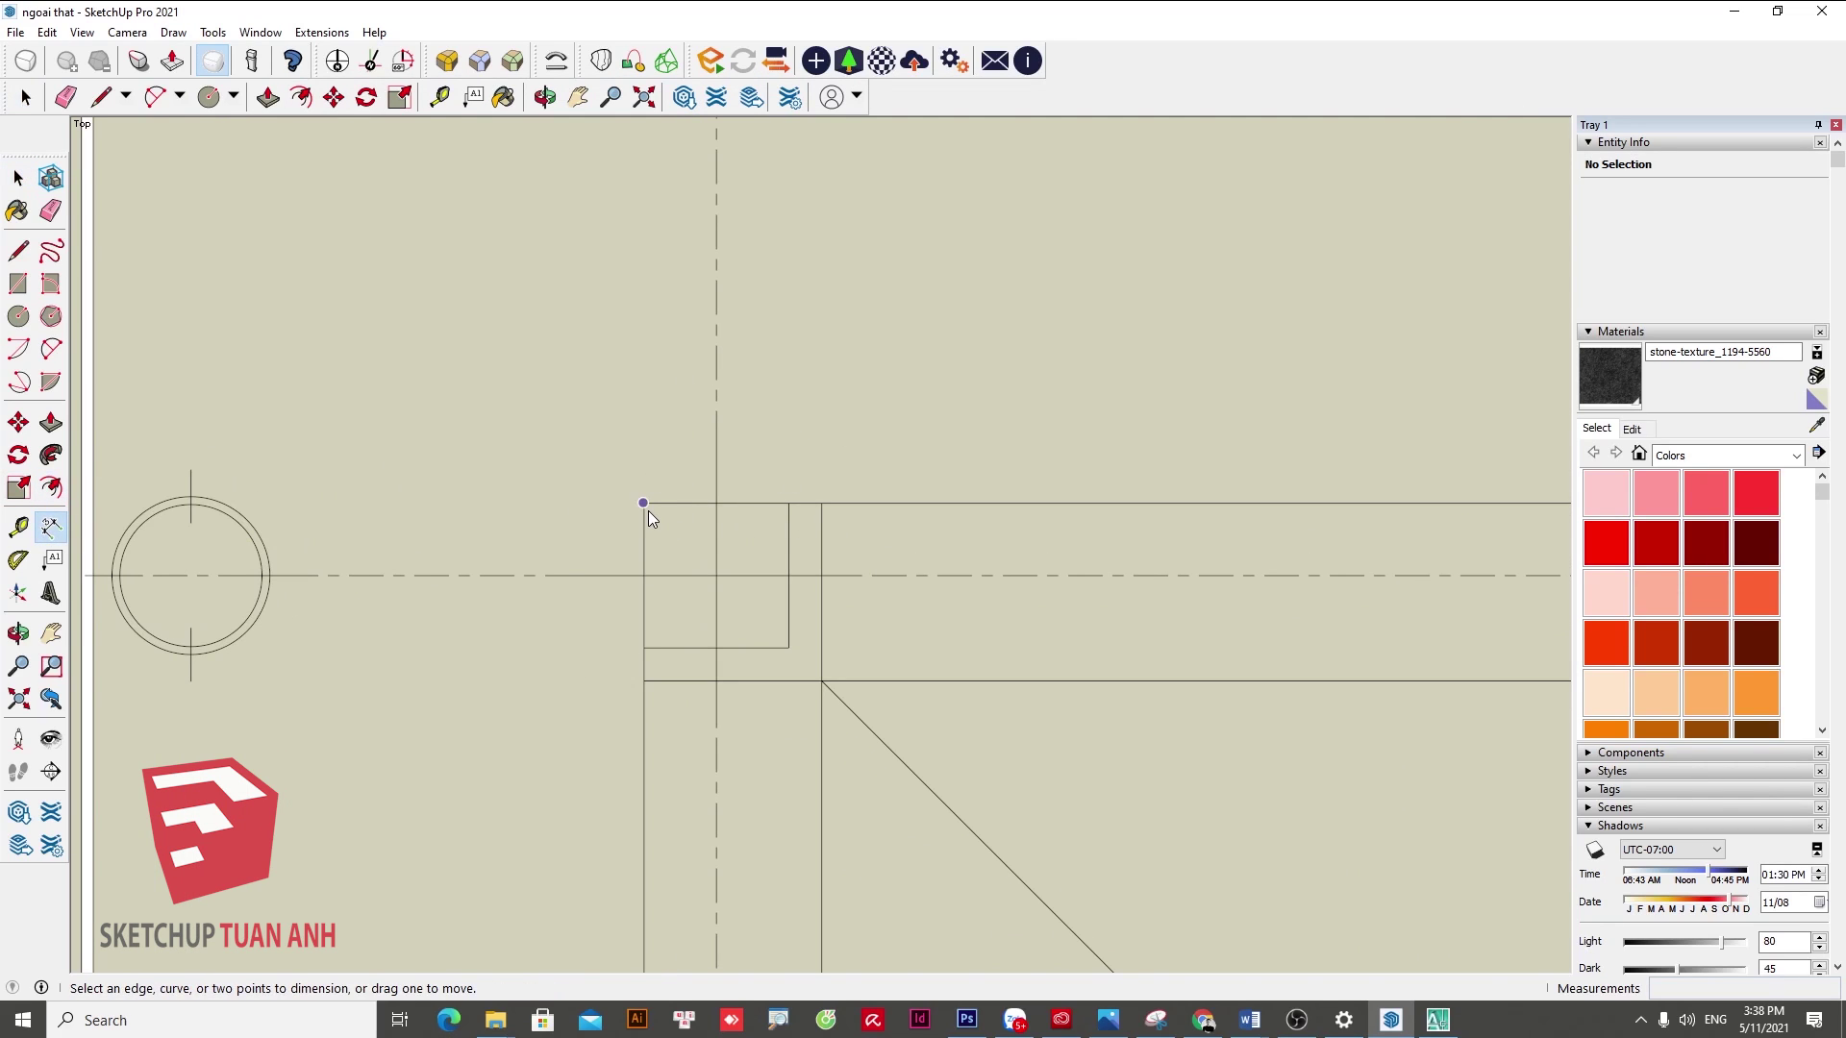
left_click(643, 503)
left_click(789, 502)
left_click(781, 413)
key("space")
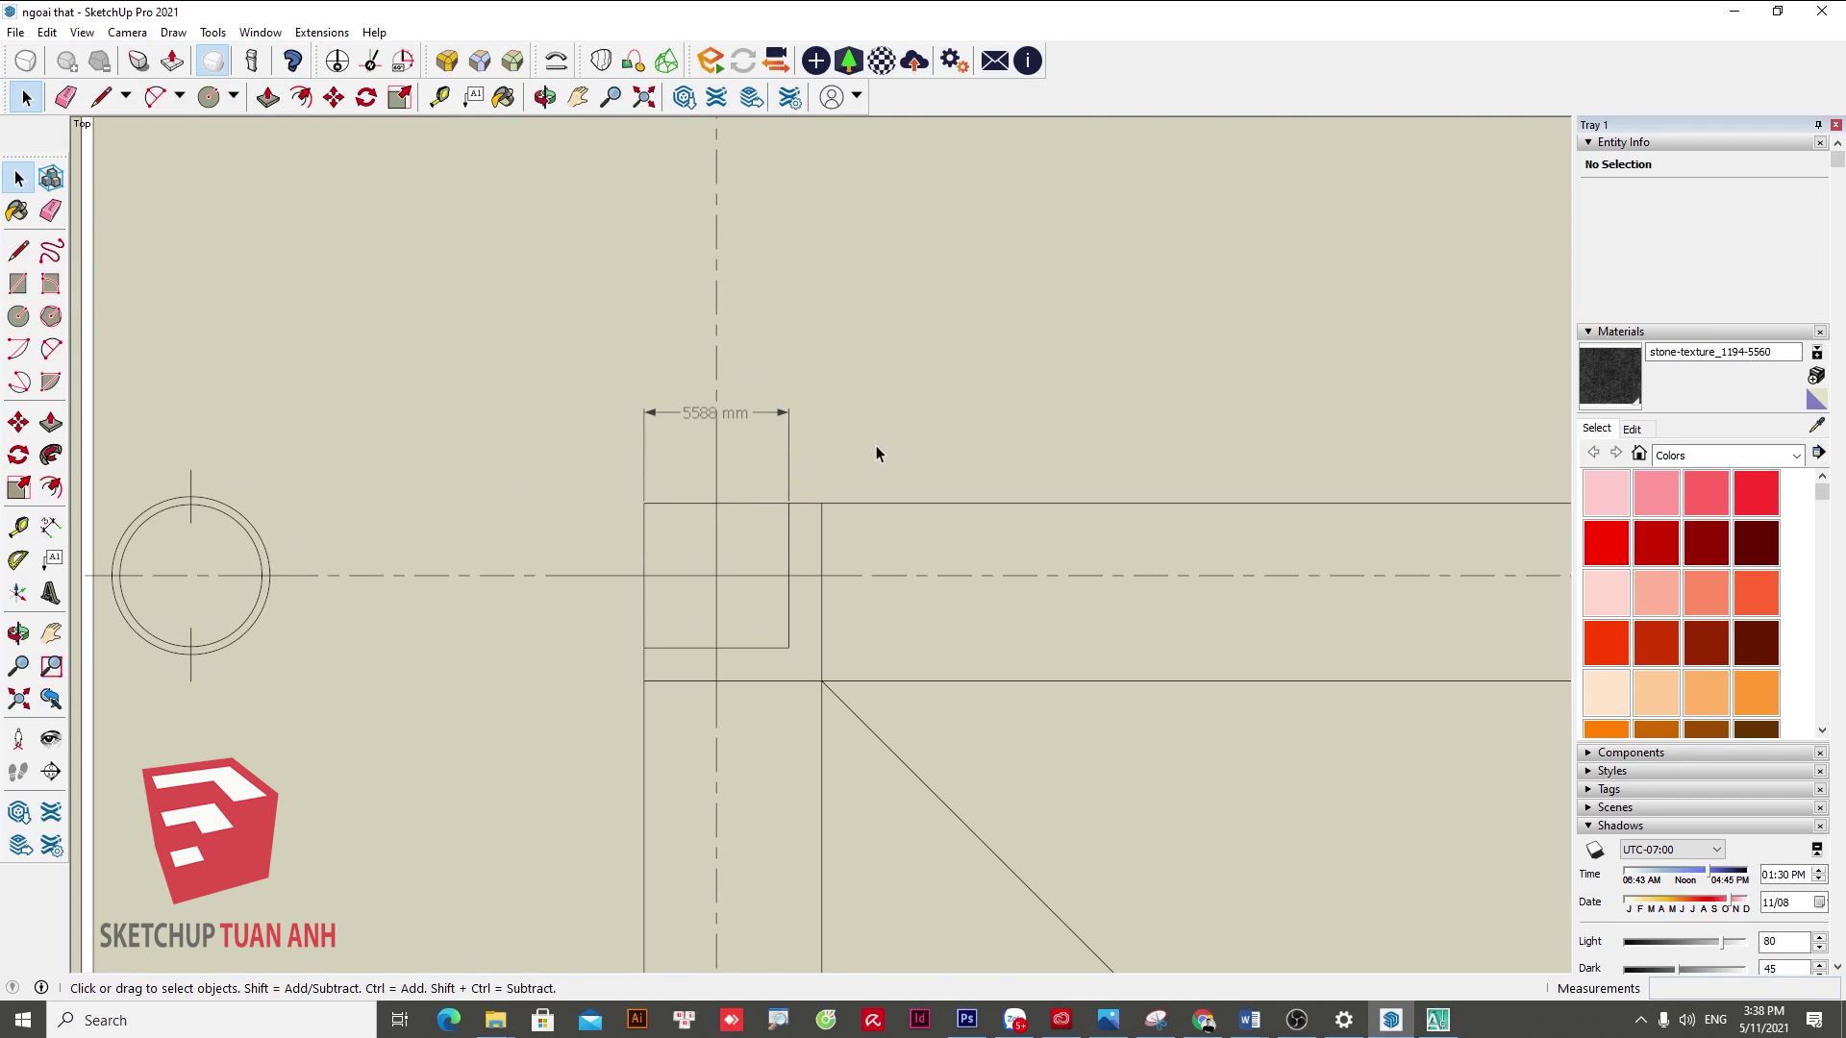
scroll(876, 450, "down", 2)
left_click(835, 489)
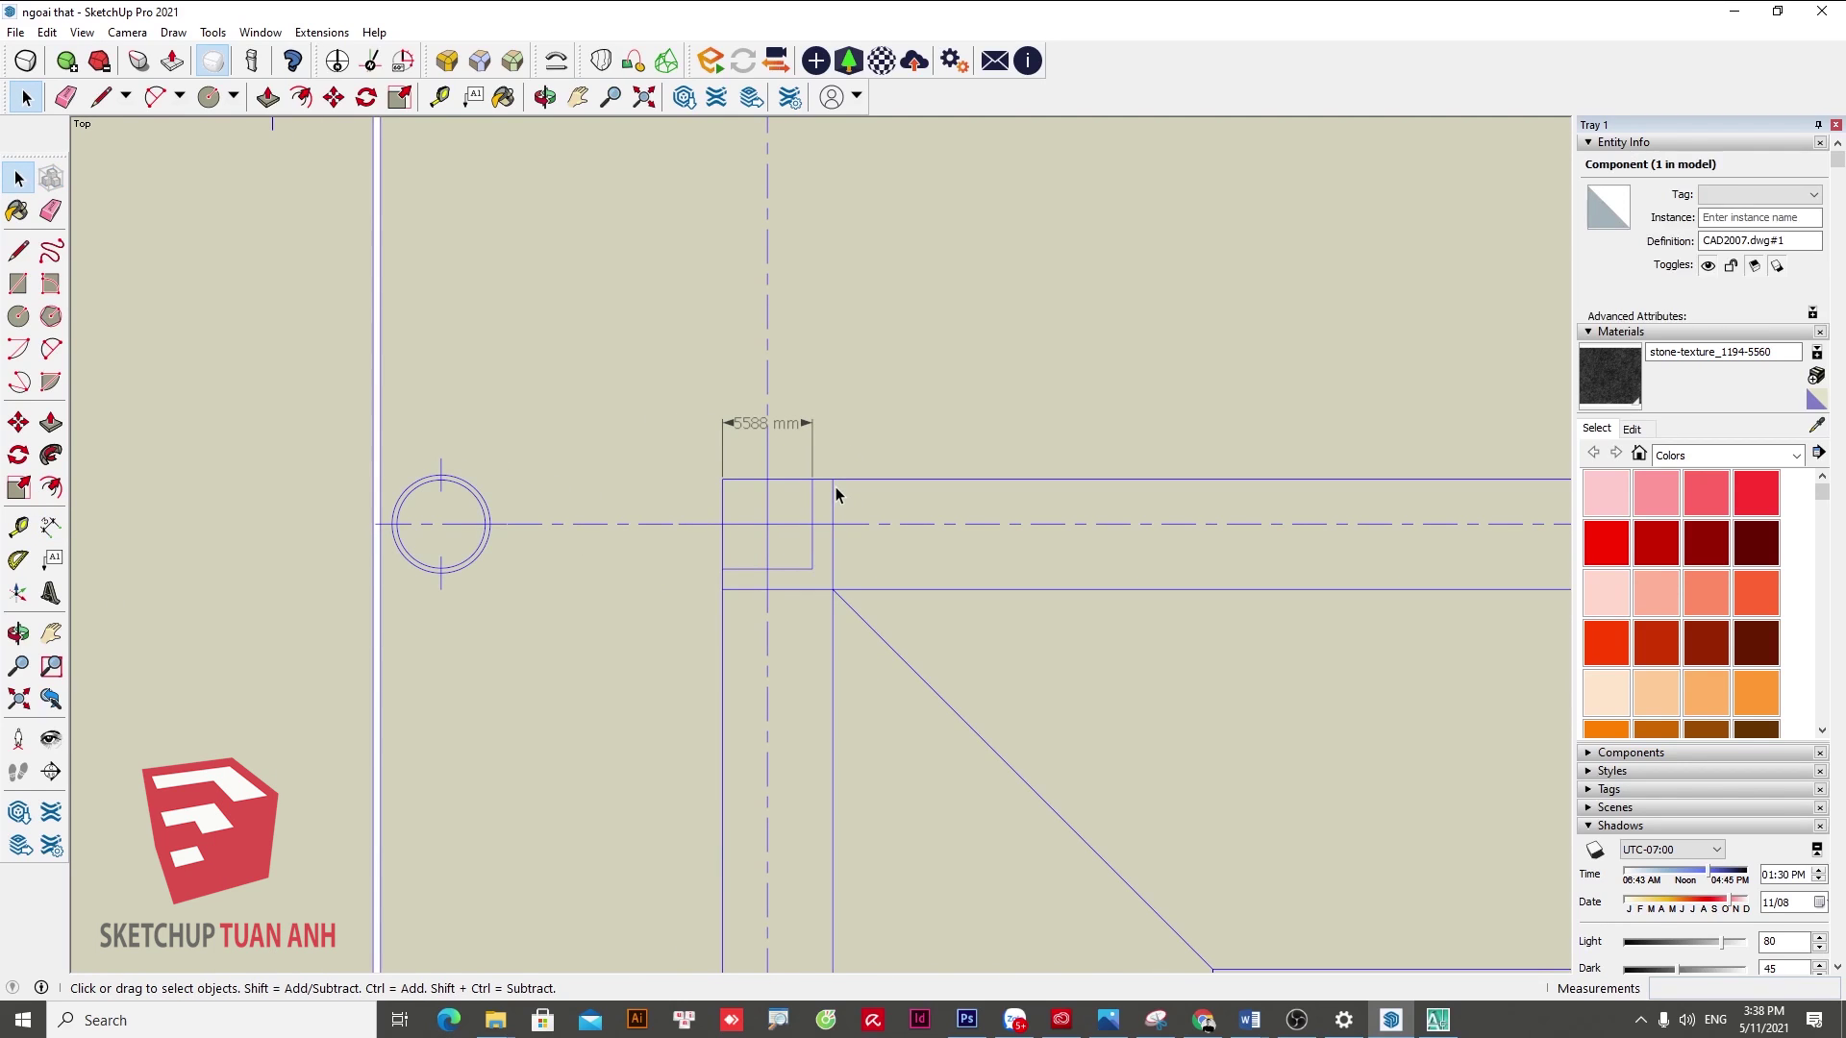
key("ctrl+z")
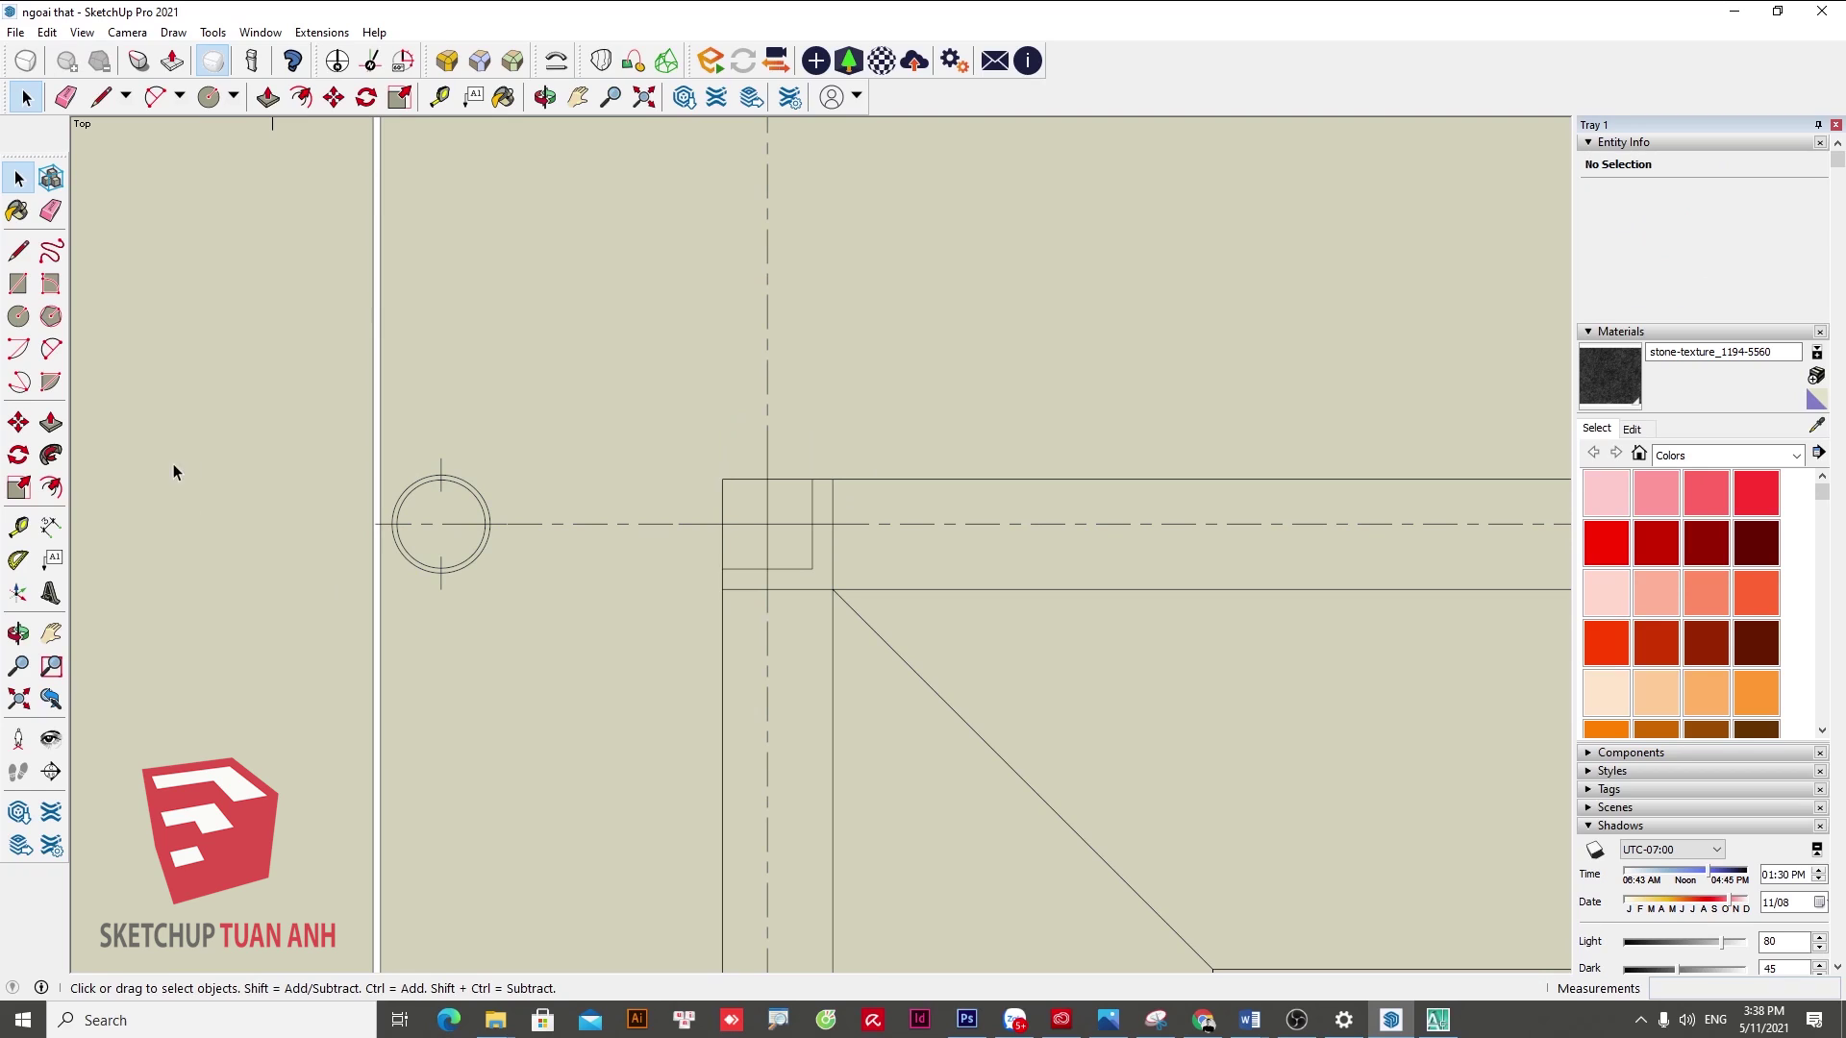
- Tape-measure the column's top edge and enter 220 as its true length to rescale
left_click(19, 529)
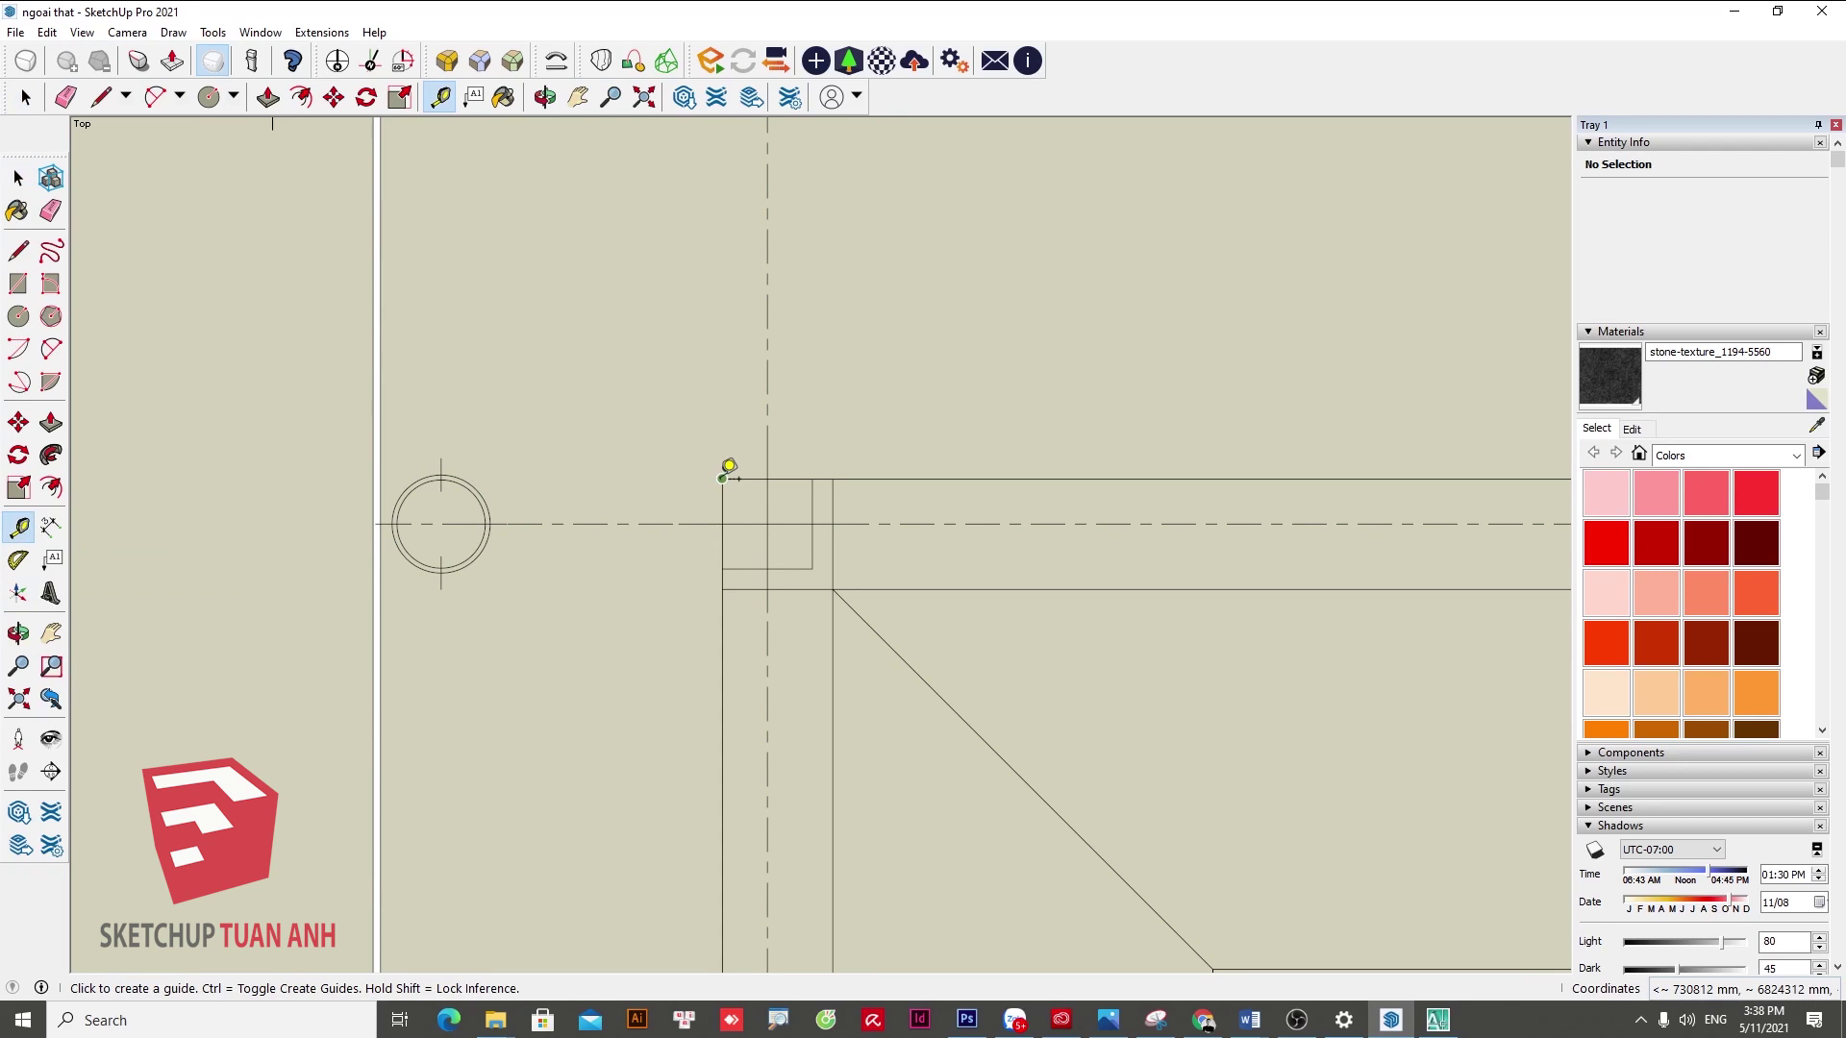
left_click(722, 479)
left_click(824, 464)
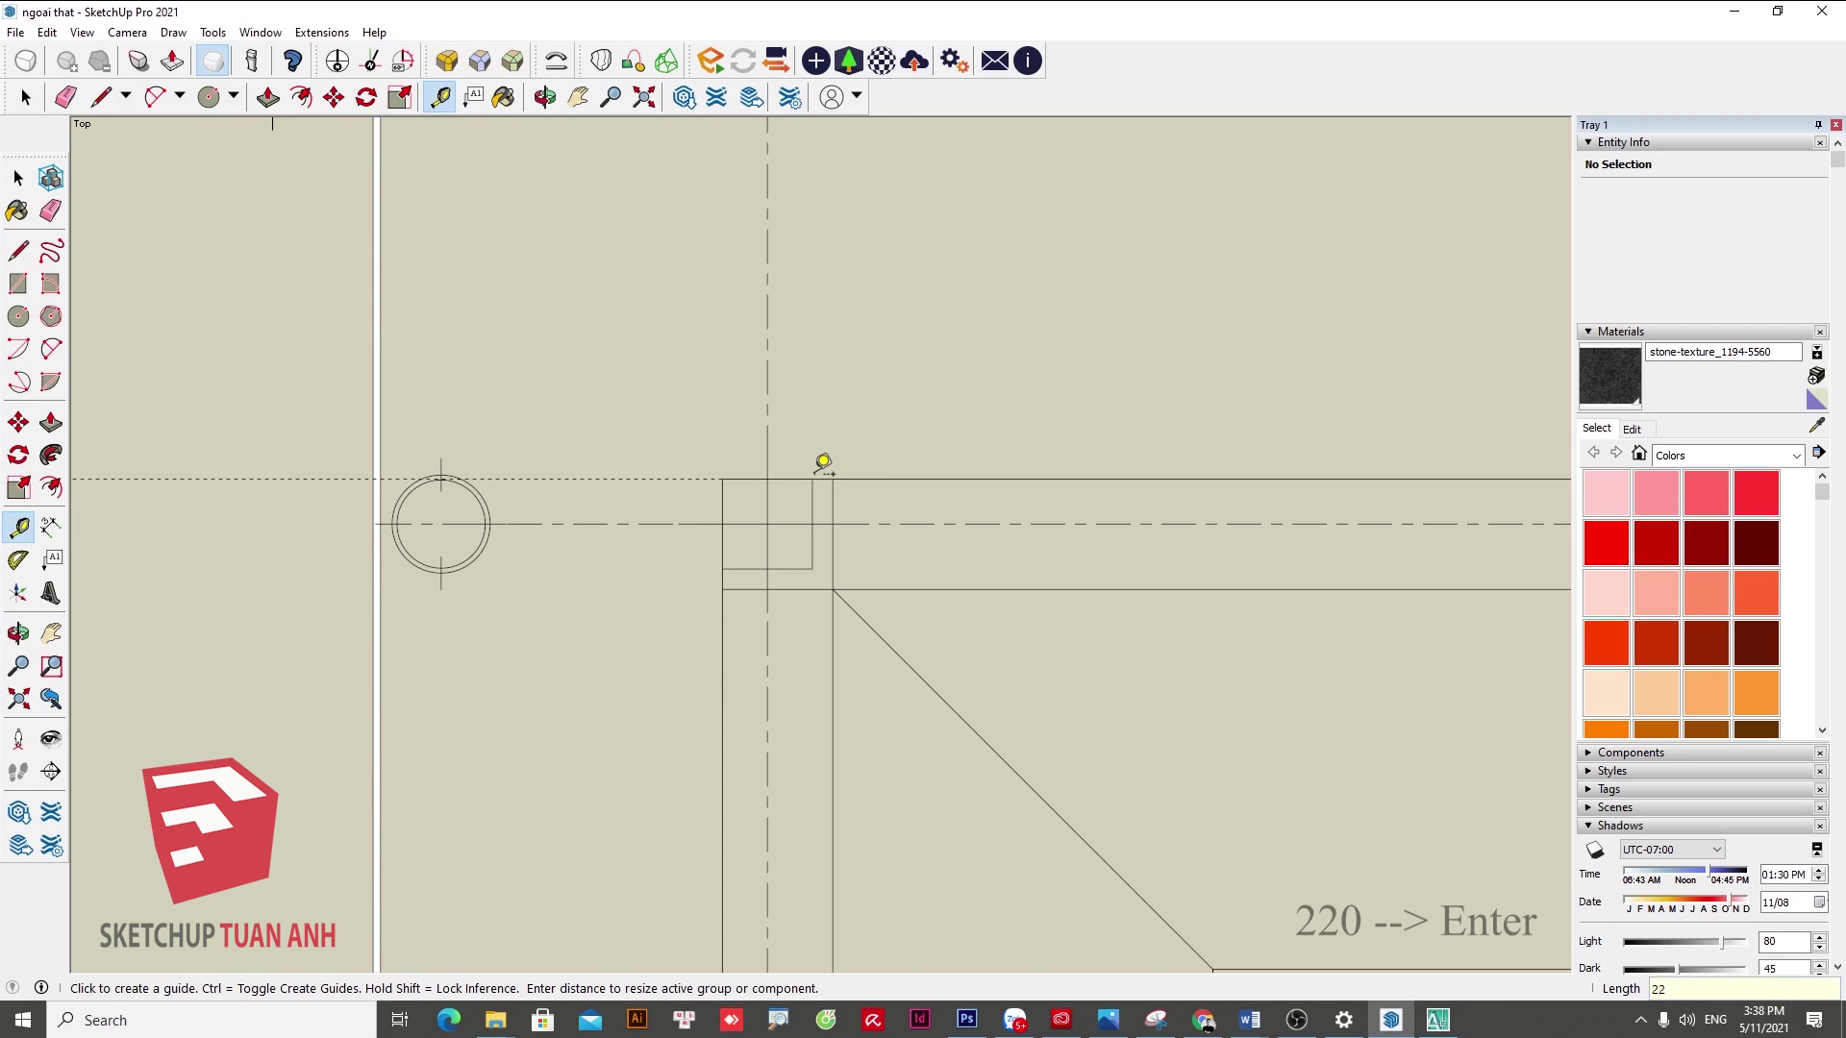
type("0")
key("Return")
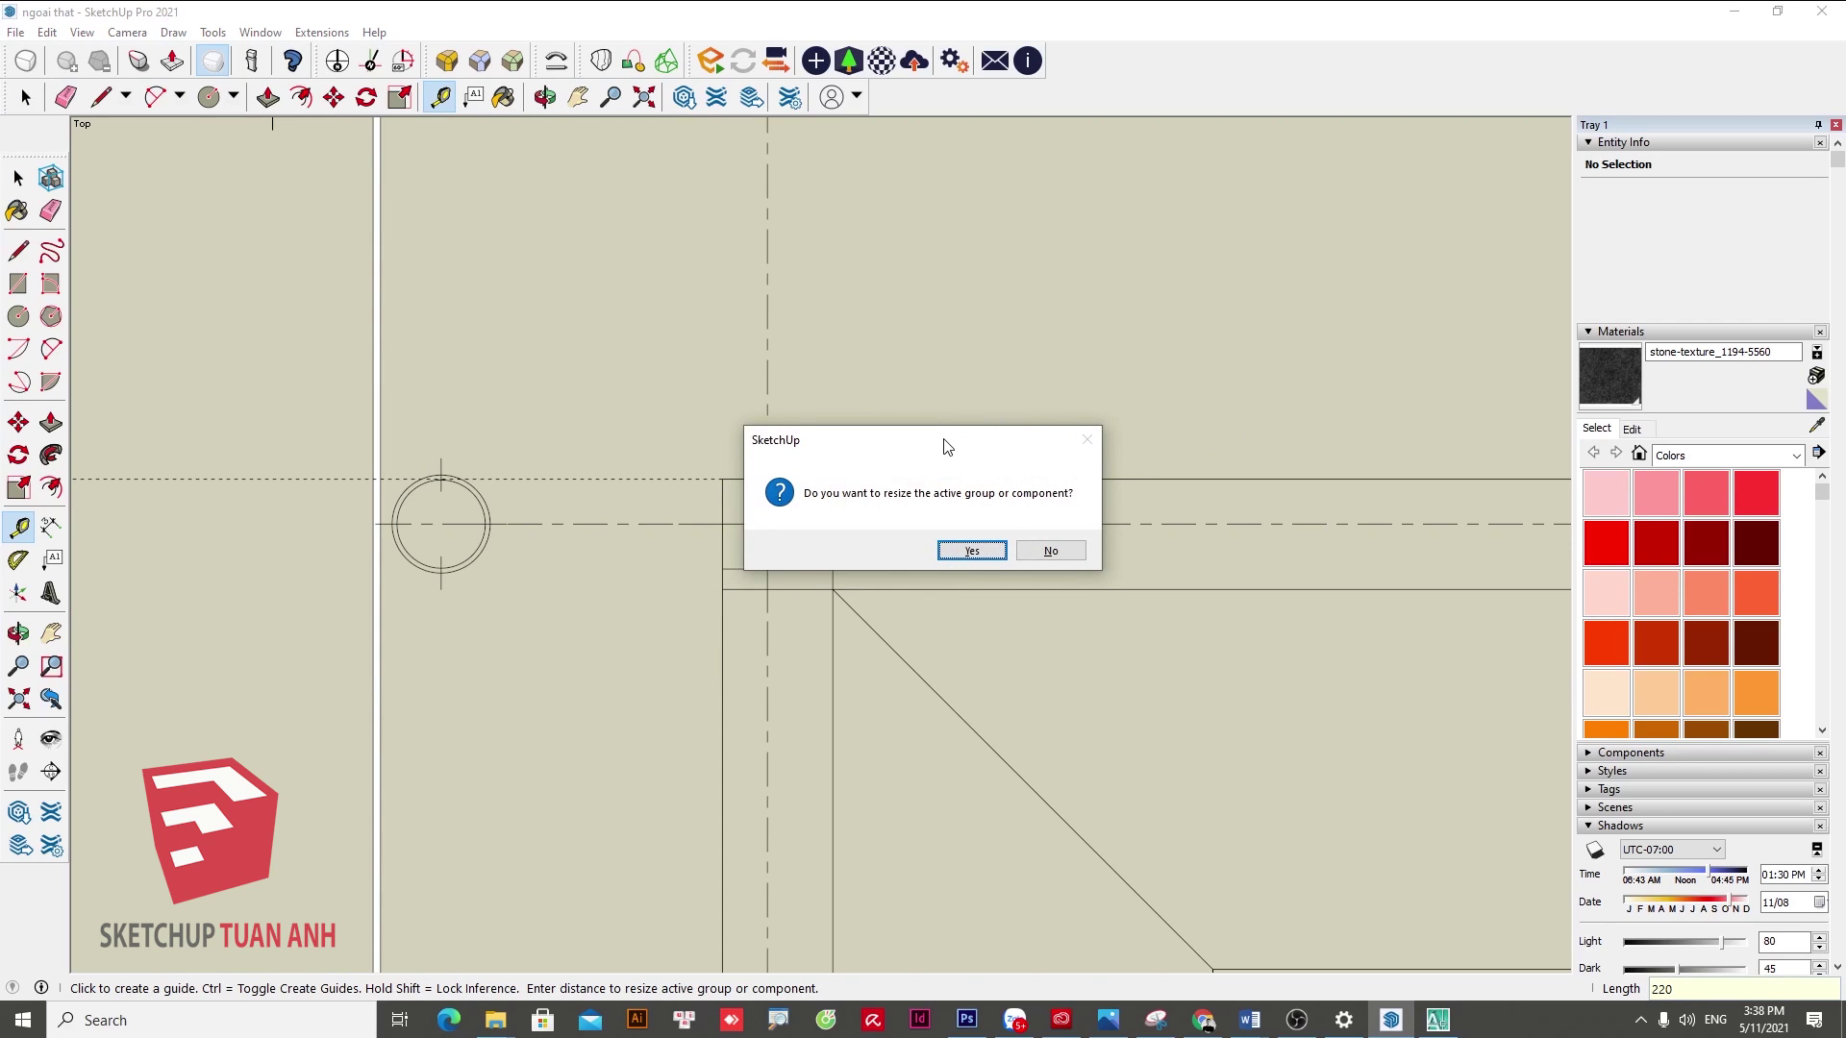
left_click_drag(945, 445, 1010, 276)
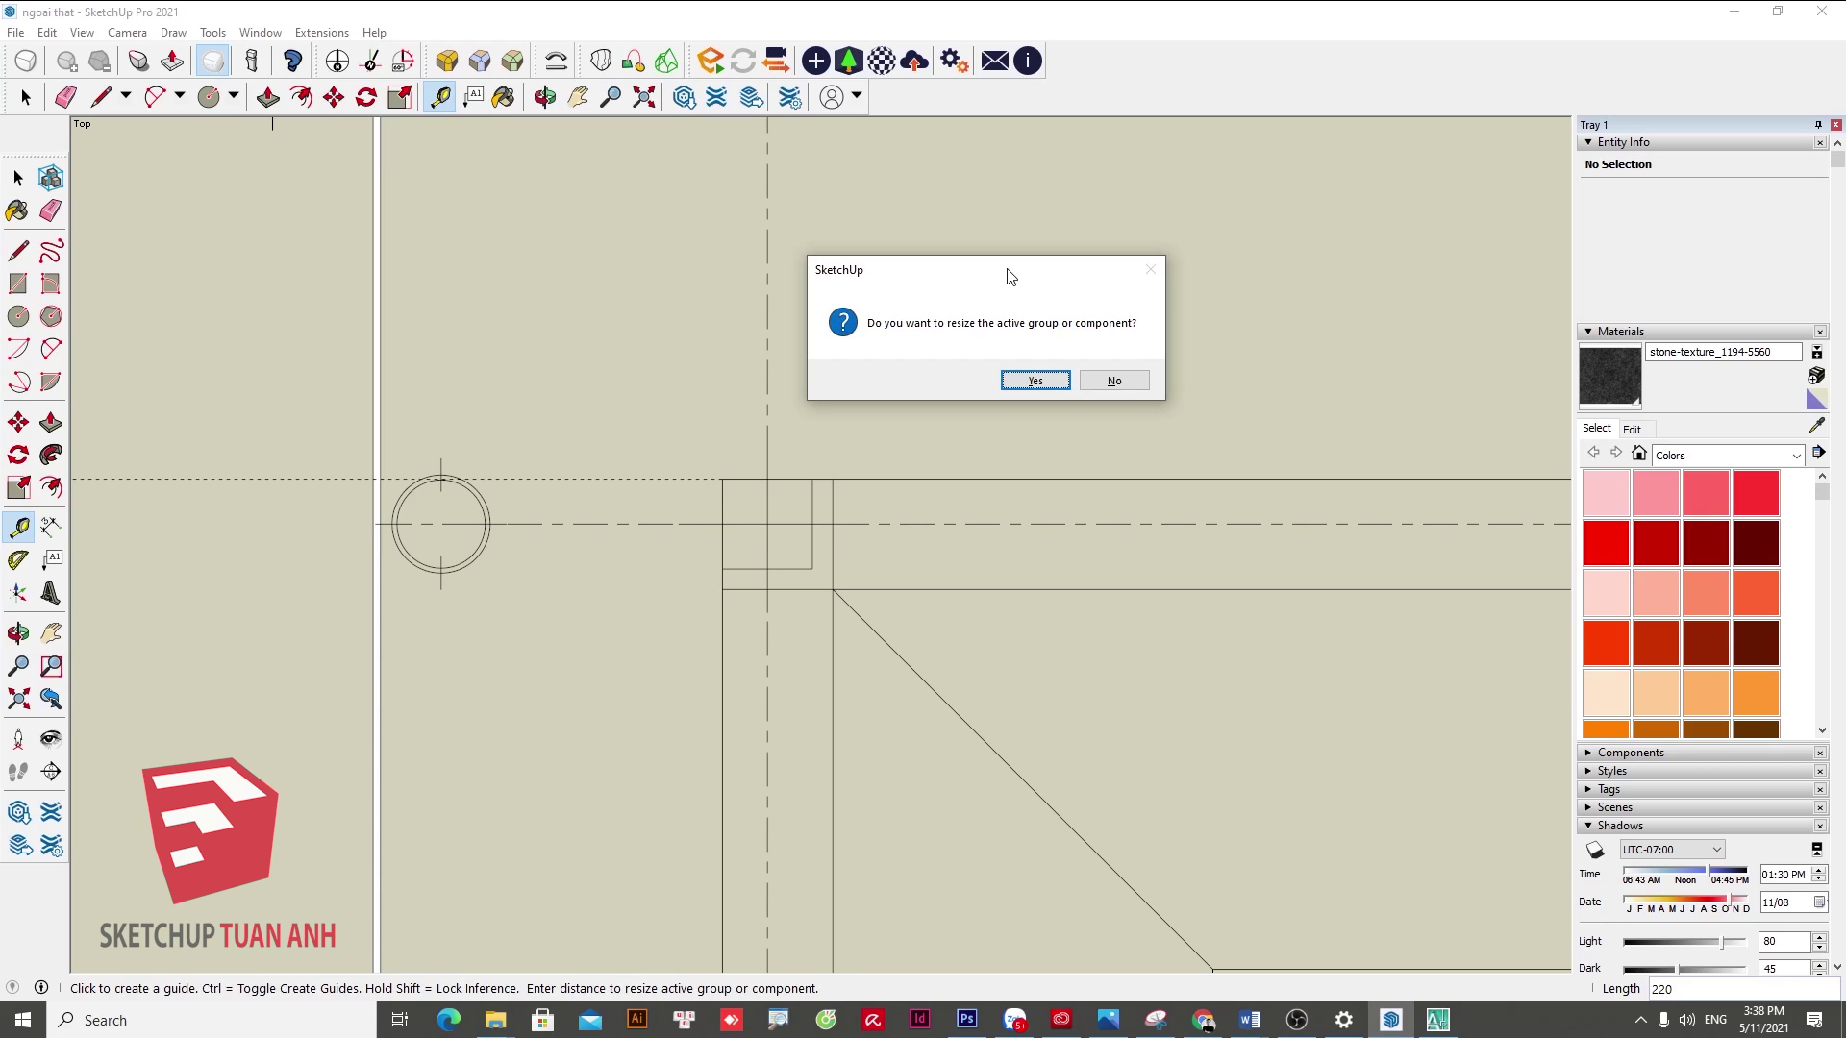
- Confirm the resize, zoom out, and move the drawing and guide up toward the origin
left_click(1046, 384)
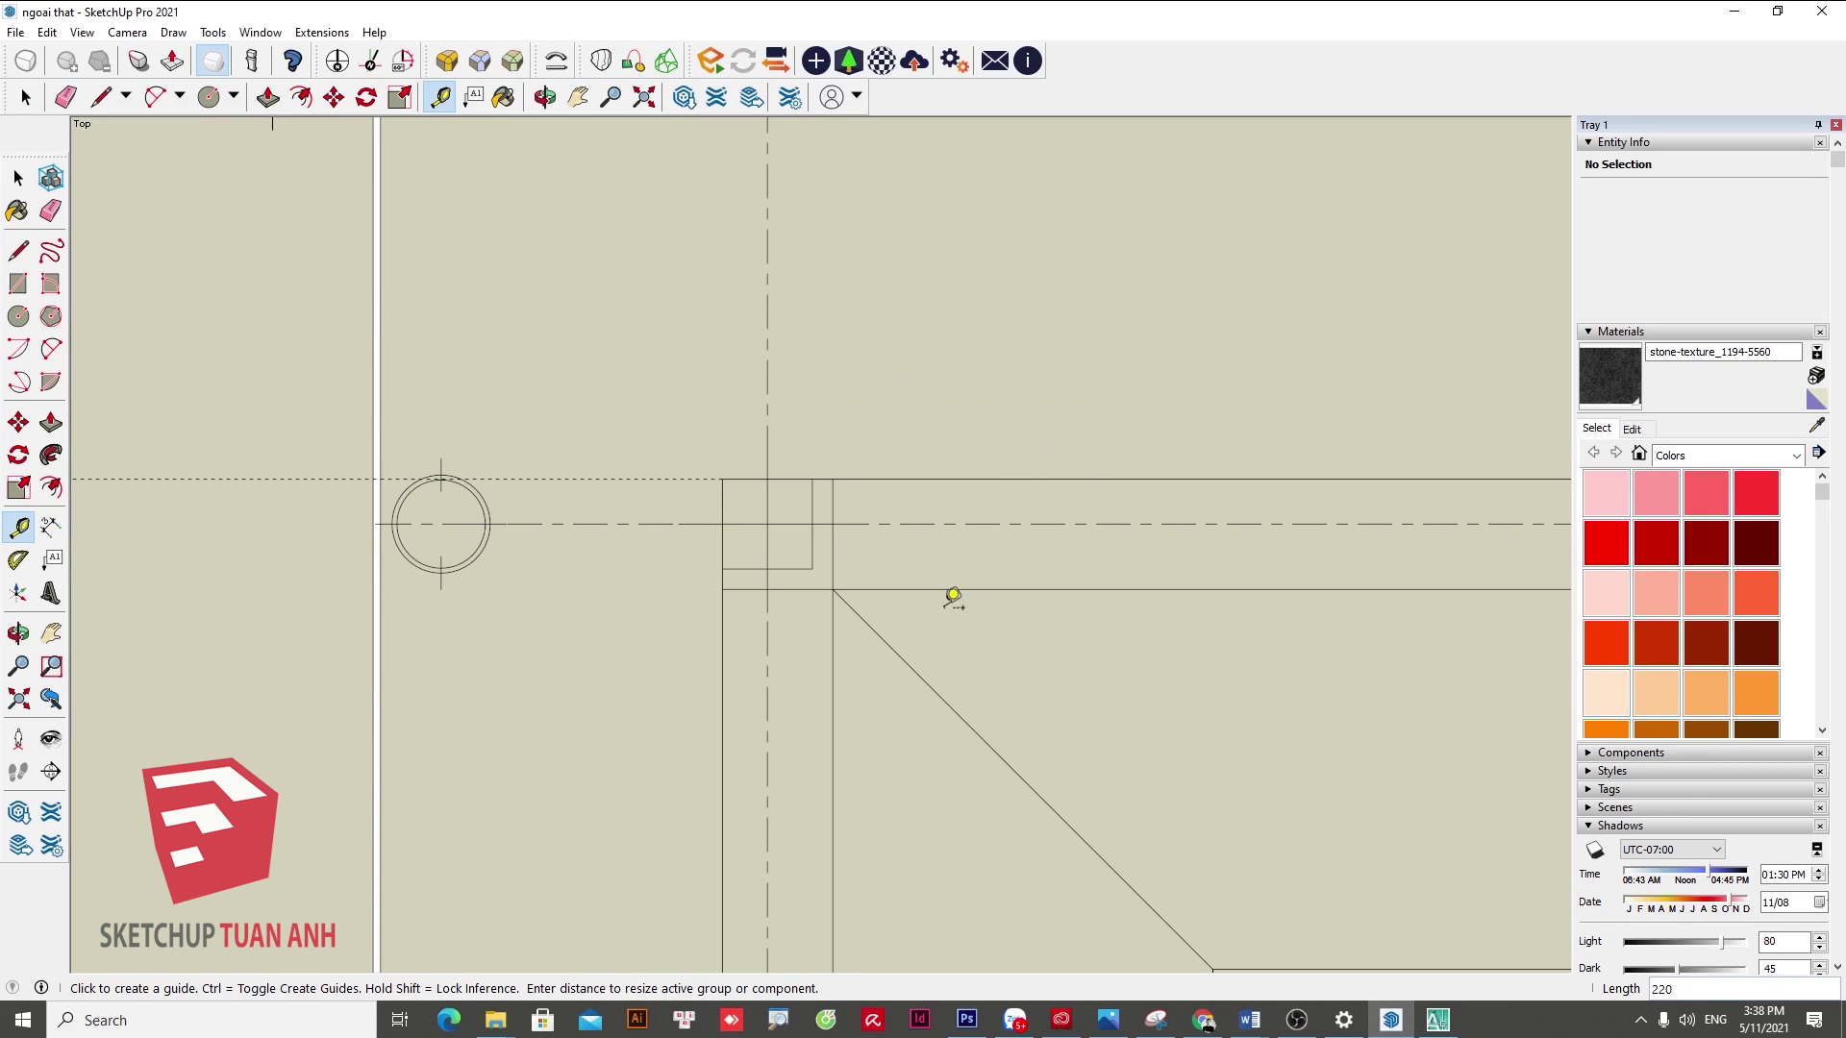
key("space")
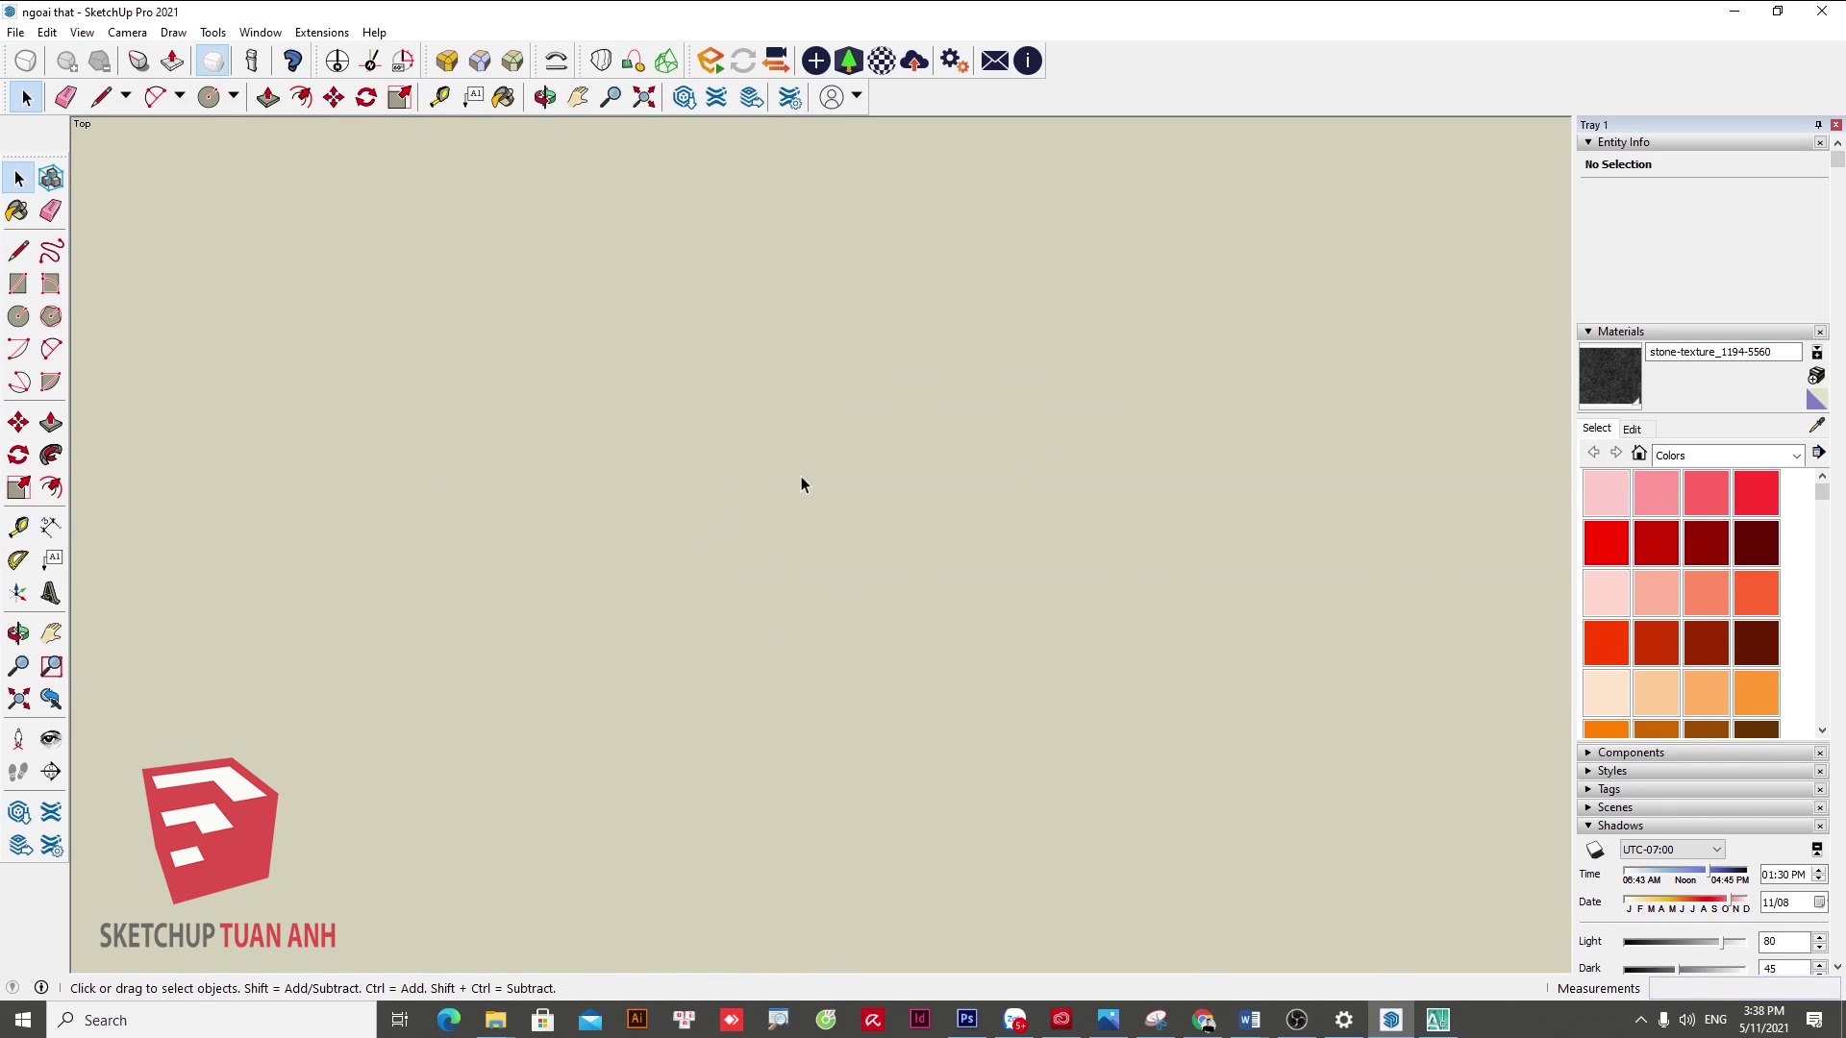
scroll(865, 356, "down", 3)
scroll(697, 385, "down", 2)
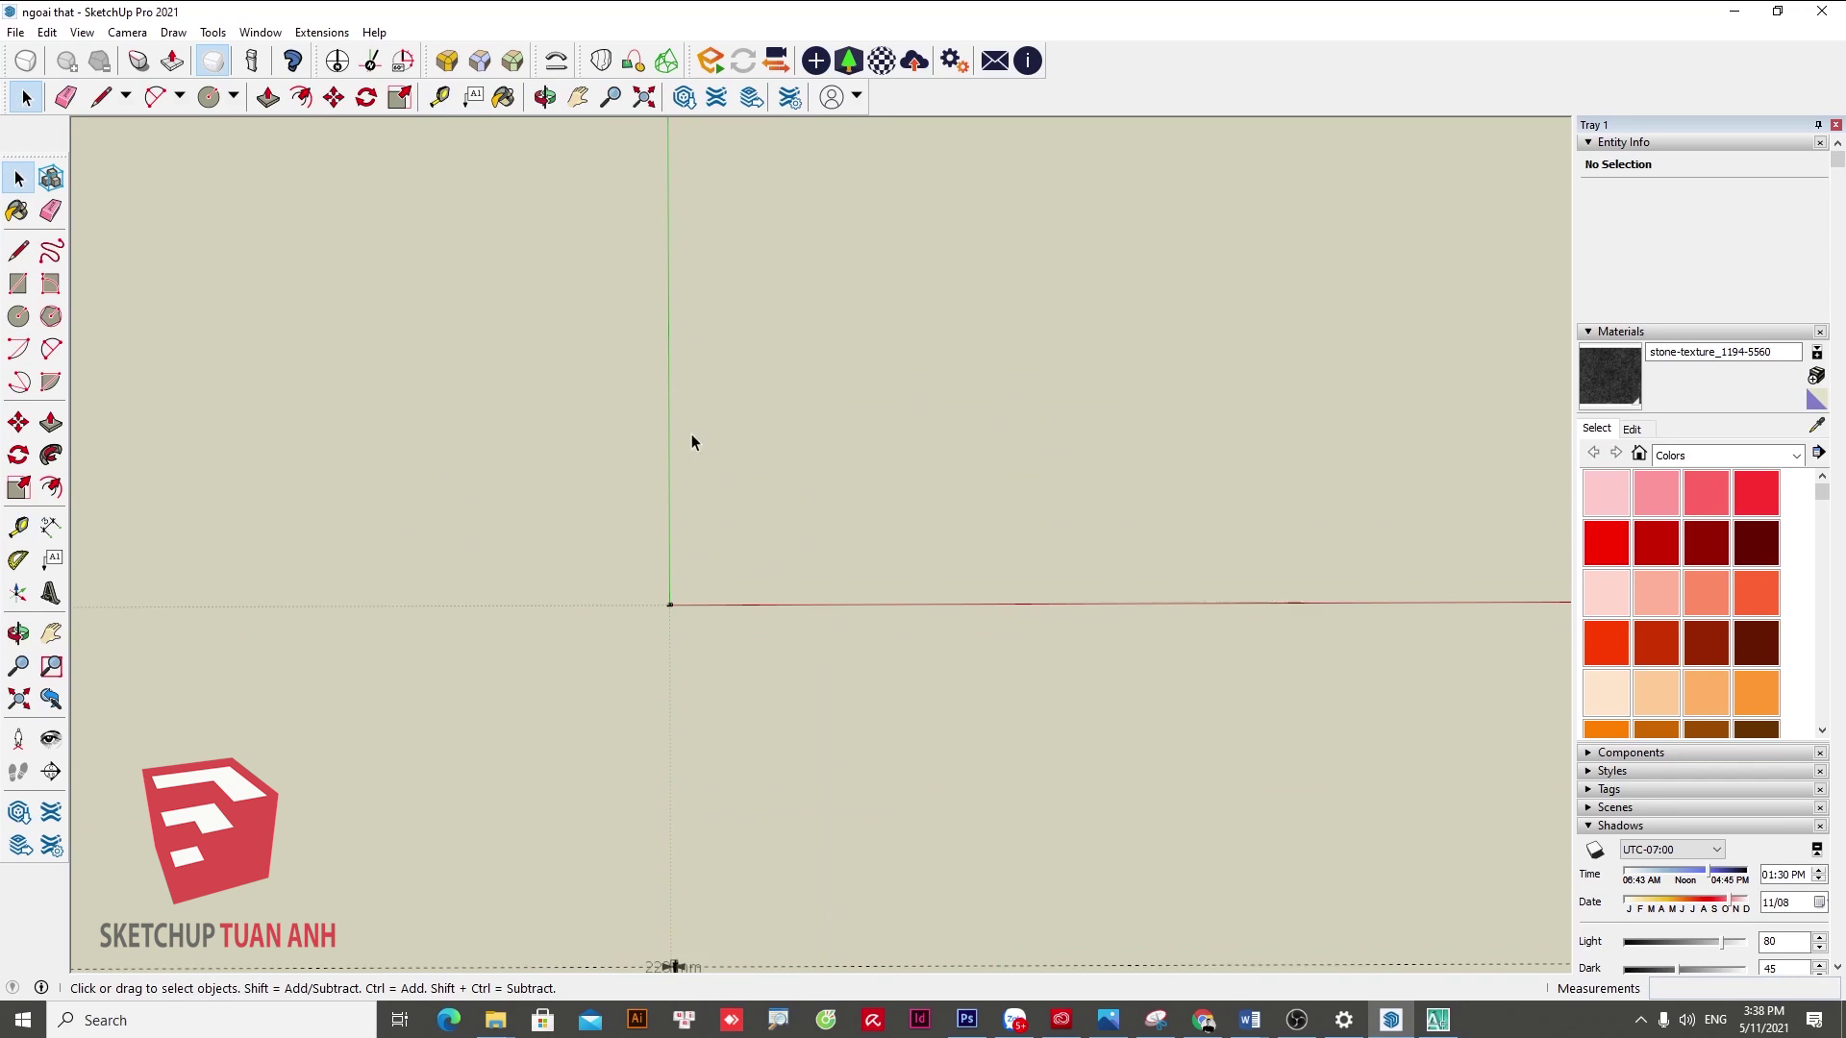
scroll(678, 510, "down", 1)
scroll(712, 519, "down", 2)
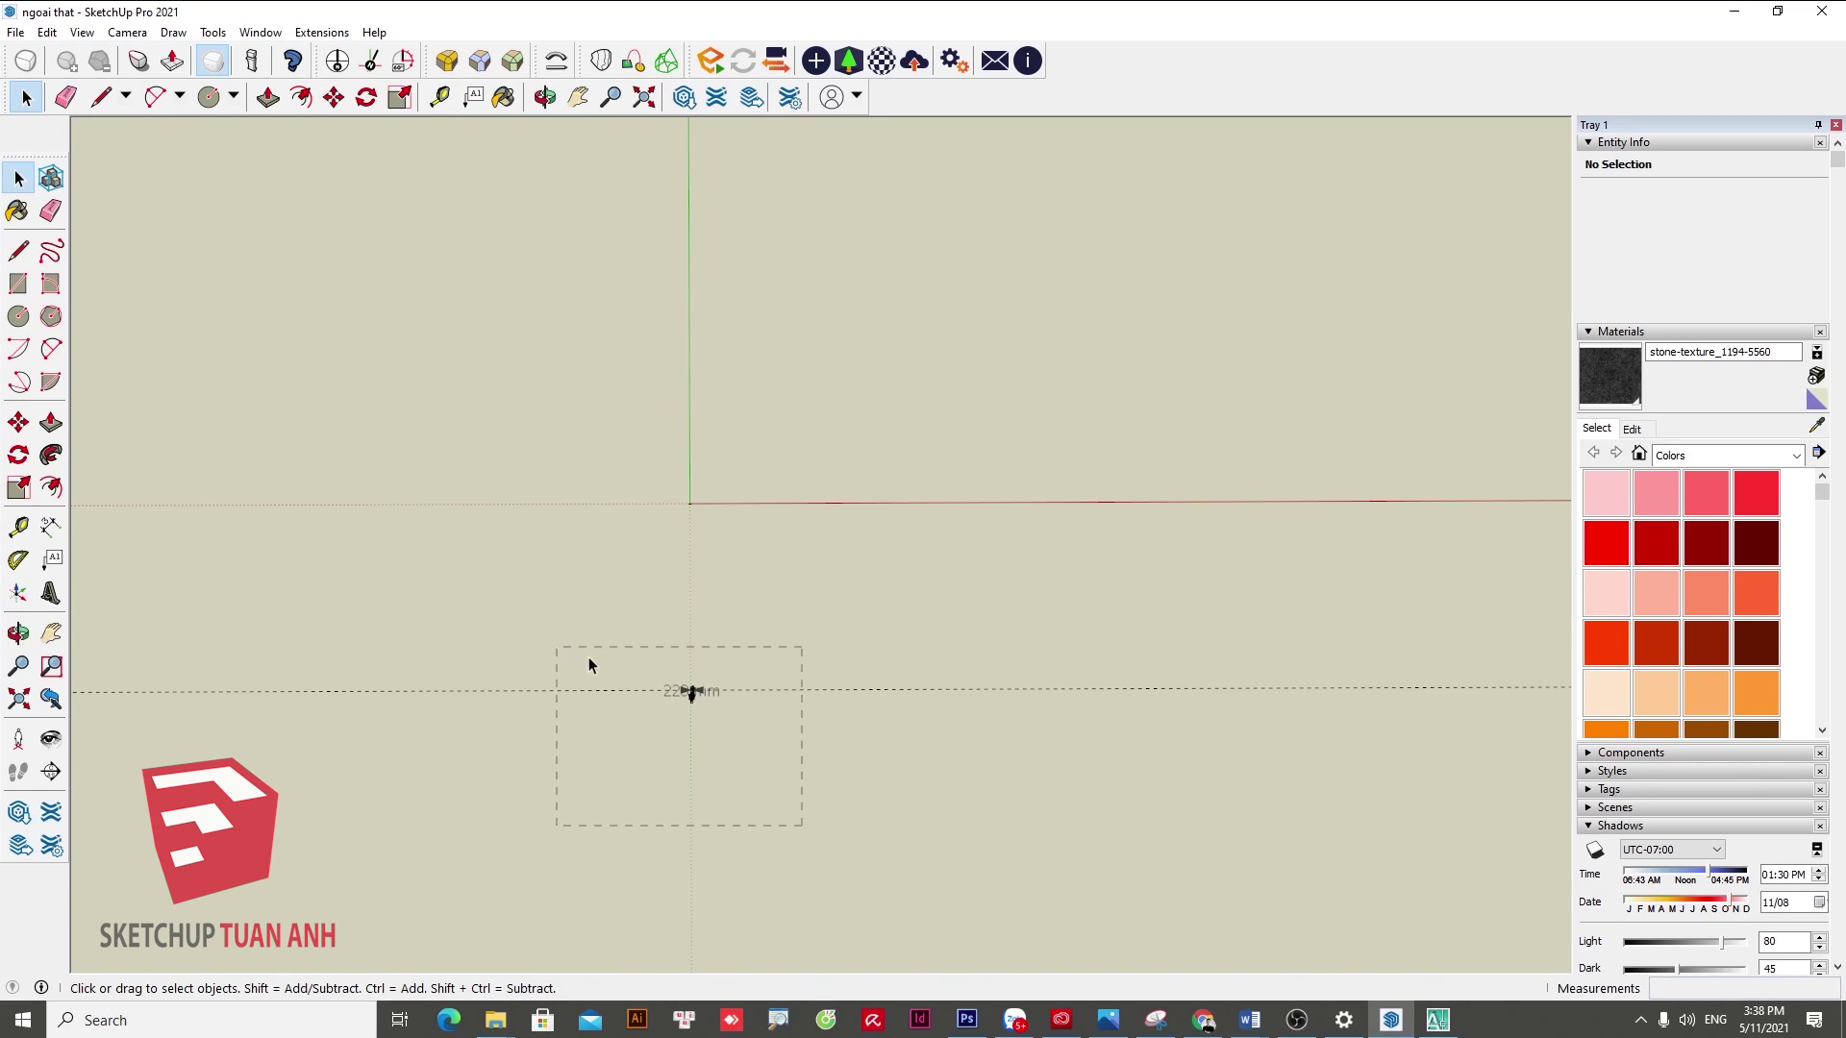
left_click_drag(588, 663, 567, 653)
key("m")
left_click(734, 747)
left_click(766, 524)
key("space")
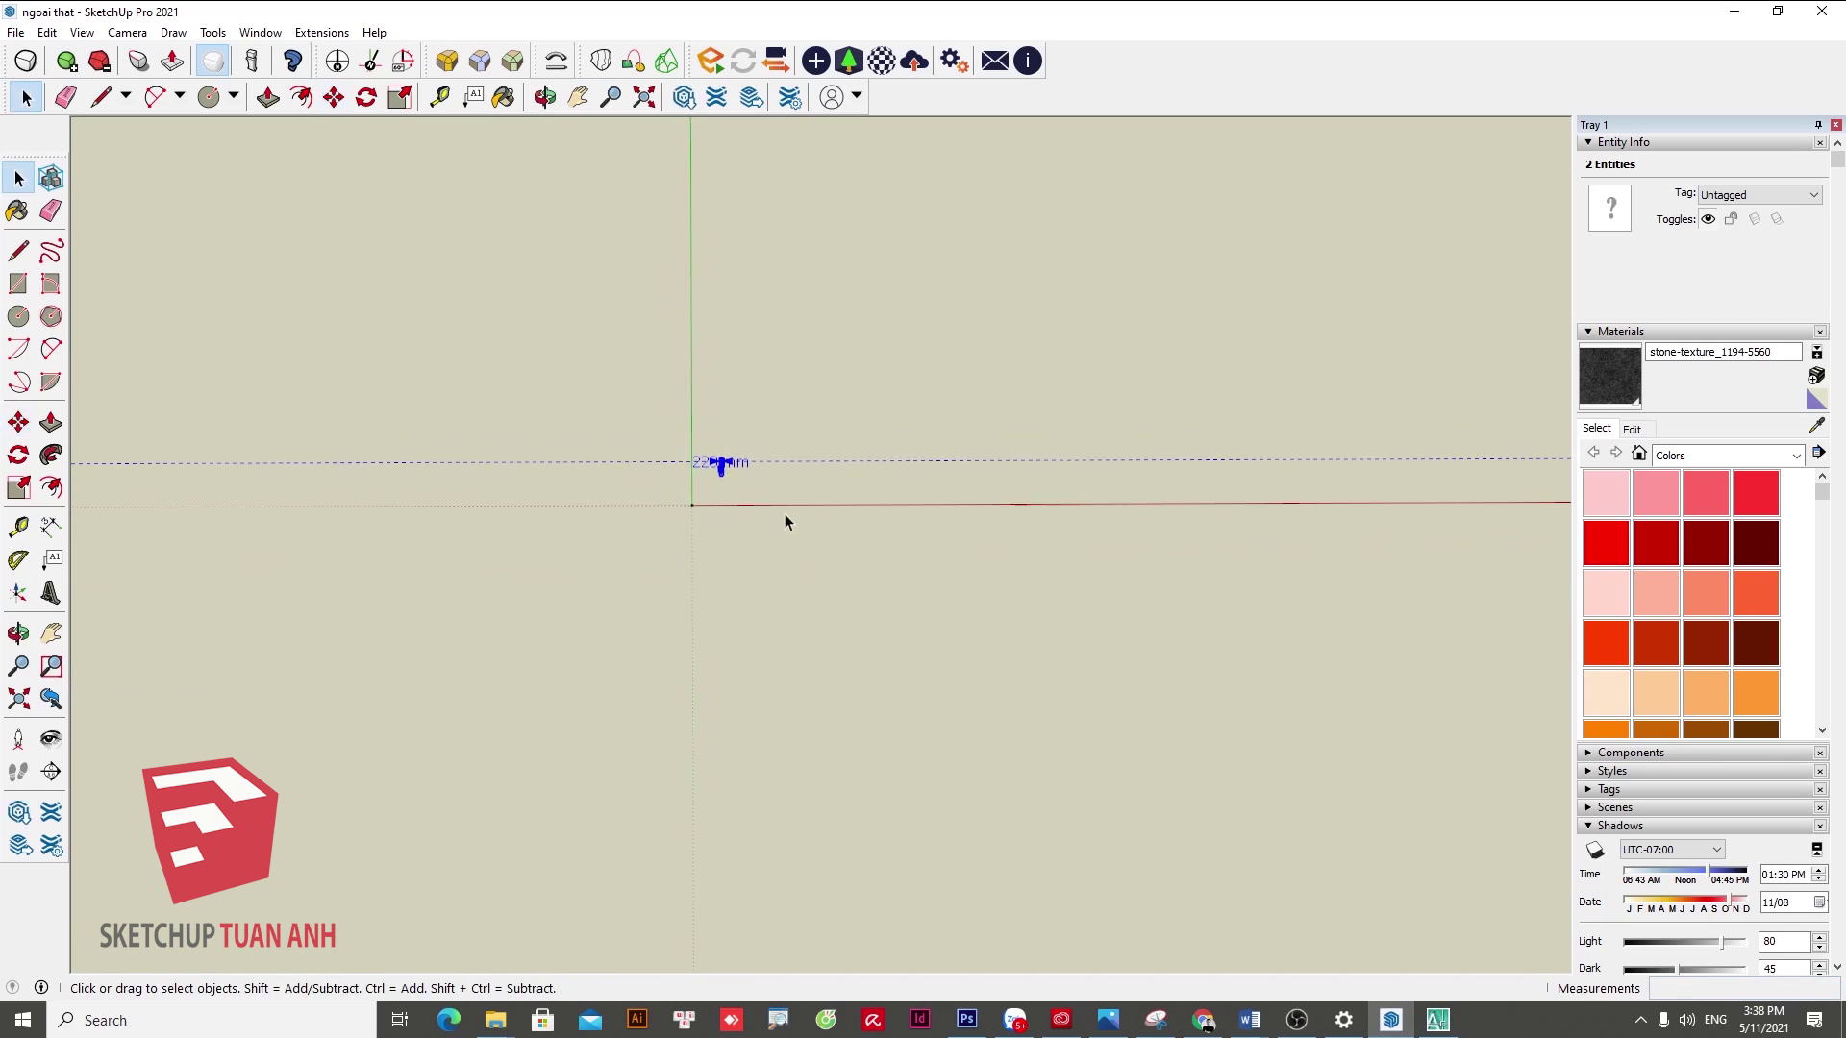
- Move the drawing again so it sits right next to the model origin
scroll(725, 491, "up", 3)
scroll(712, 452, "up", 2)
key("m")
left_click(791, 413)
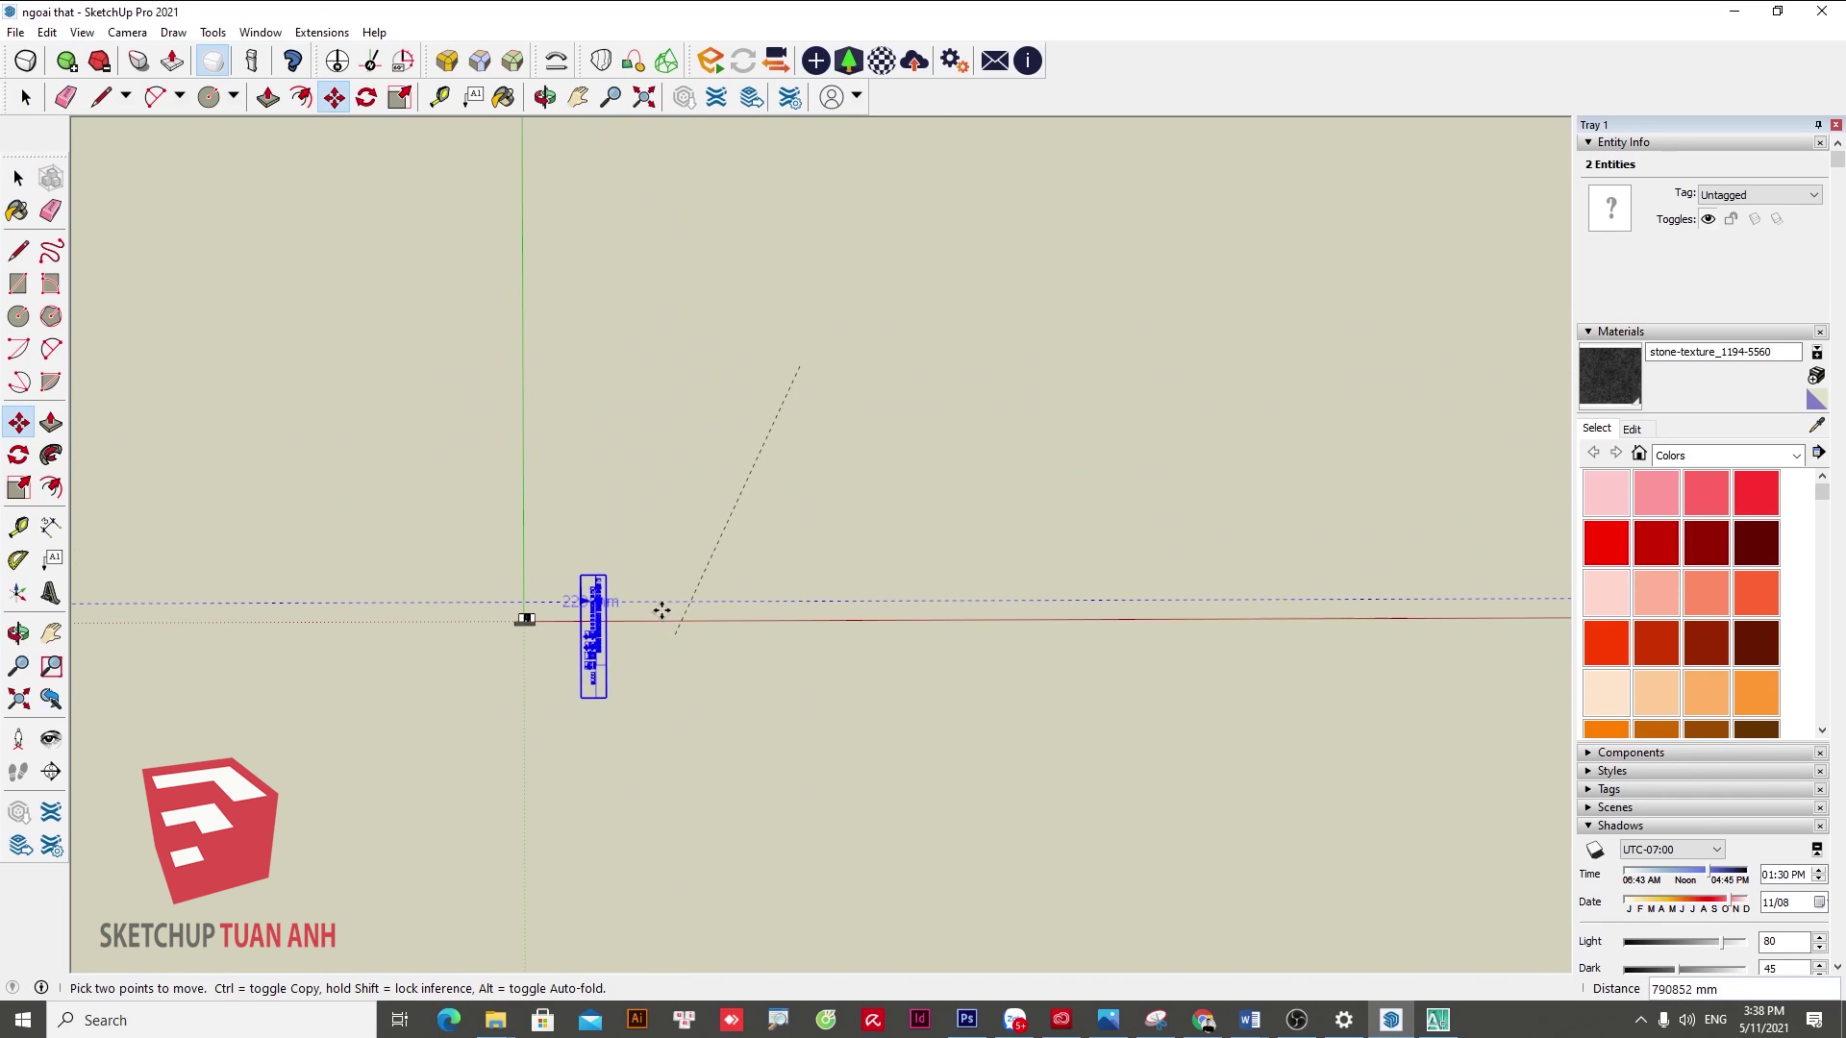
left_click(661, 612)
key("space")
- Zoom back in on the column and delete the old 5588 mm dimension
left_click(652, 647)
scroll(615, 639, "up", 1)
scroll(577, 638, "up", 2)
scroll(565, 637, "up", 3)
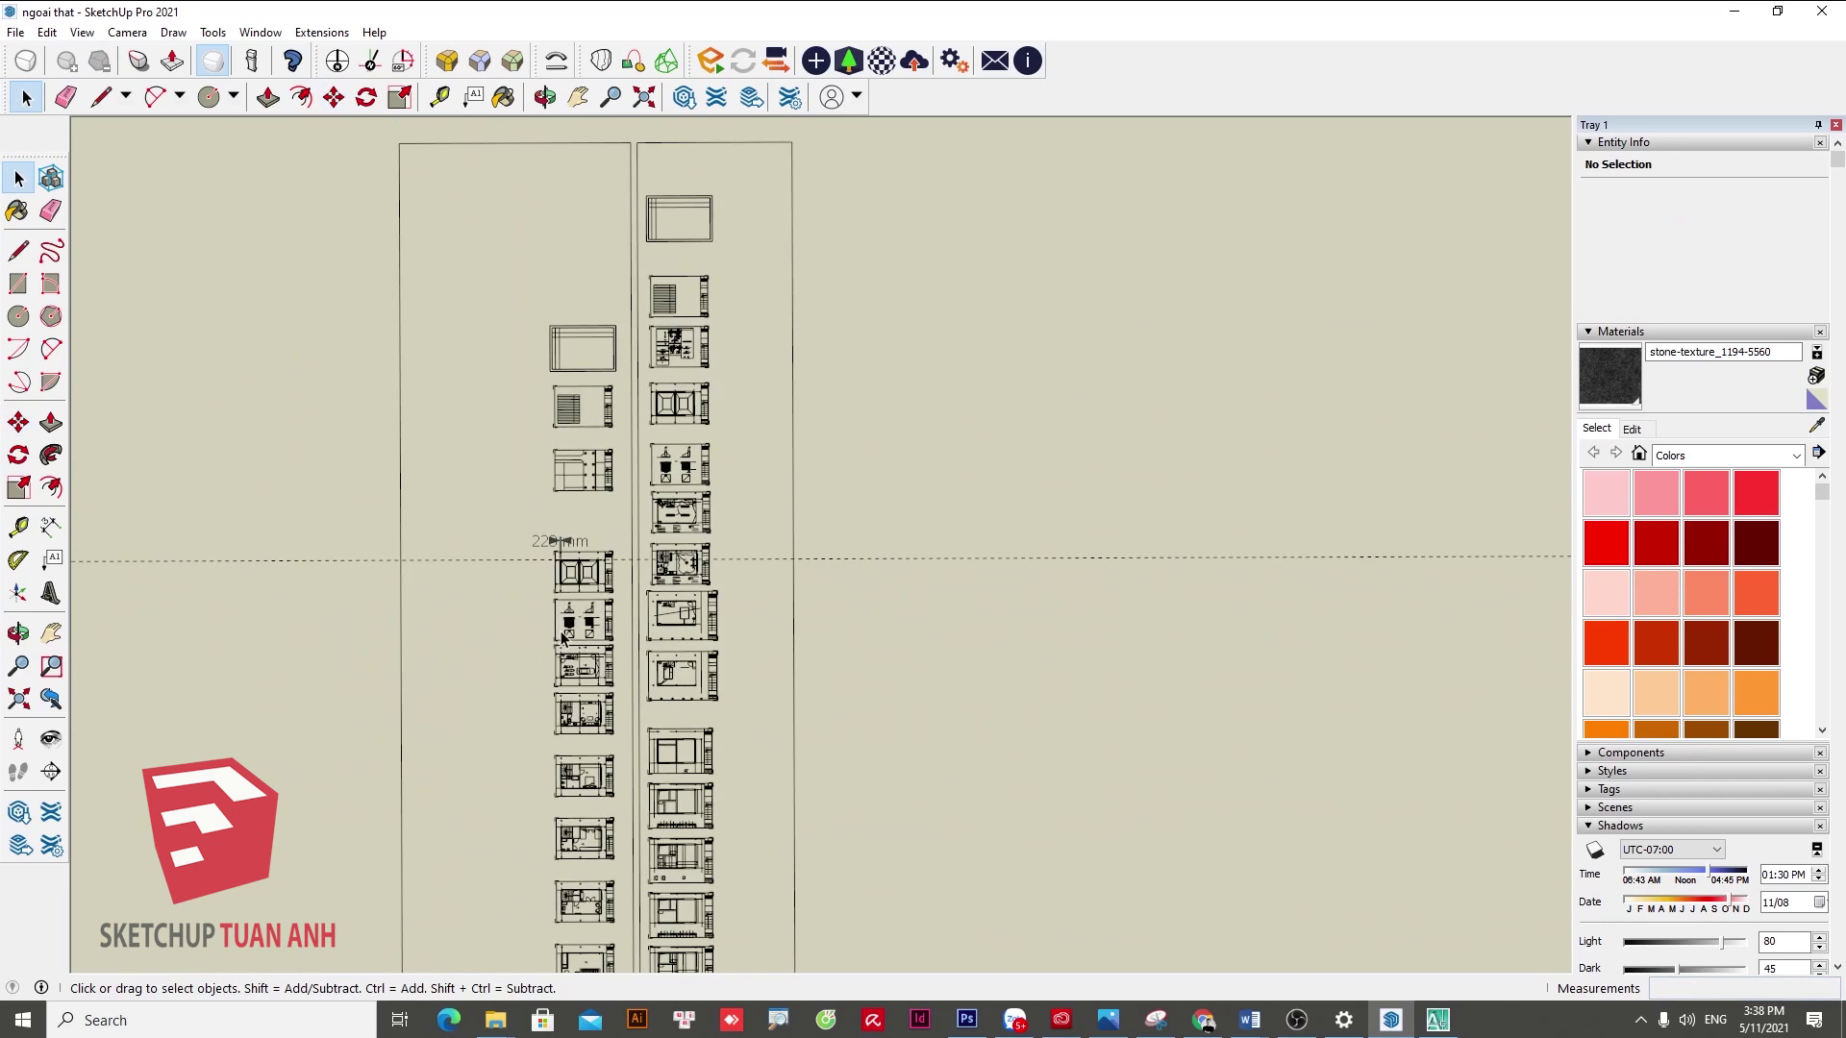
scroll(564, 636, "up", 2)
scroll(556, 474, "up", 2)
scroll(536, 548, "up", 2)
scroll(592, 523, "up", 1)
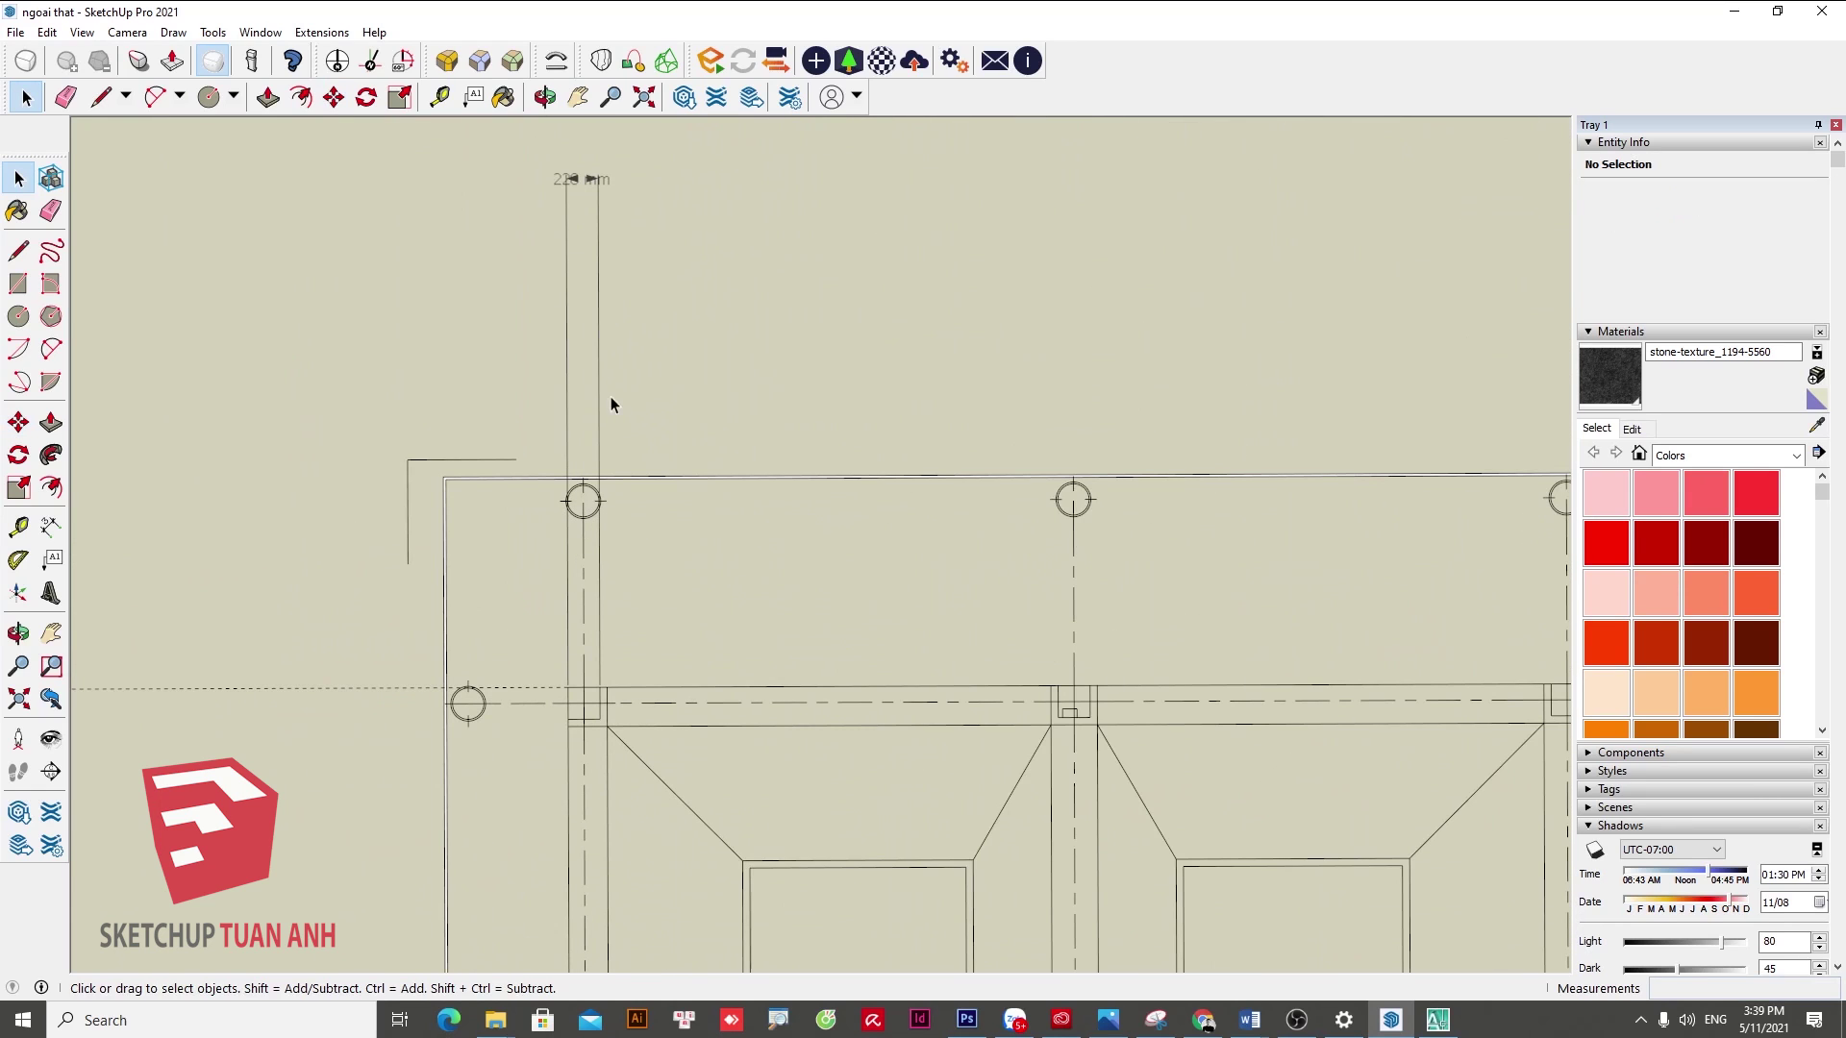
left_click(613, 569)
key("Delete")
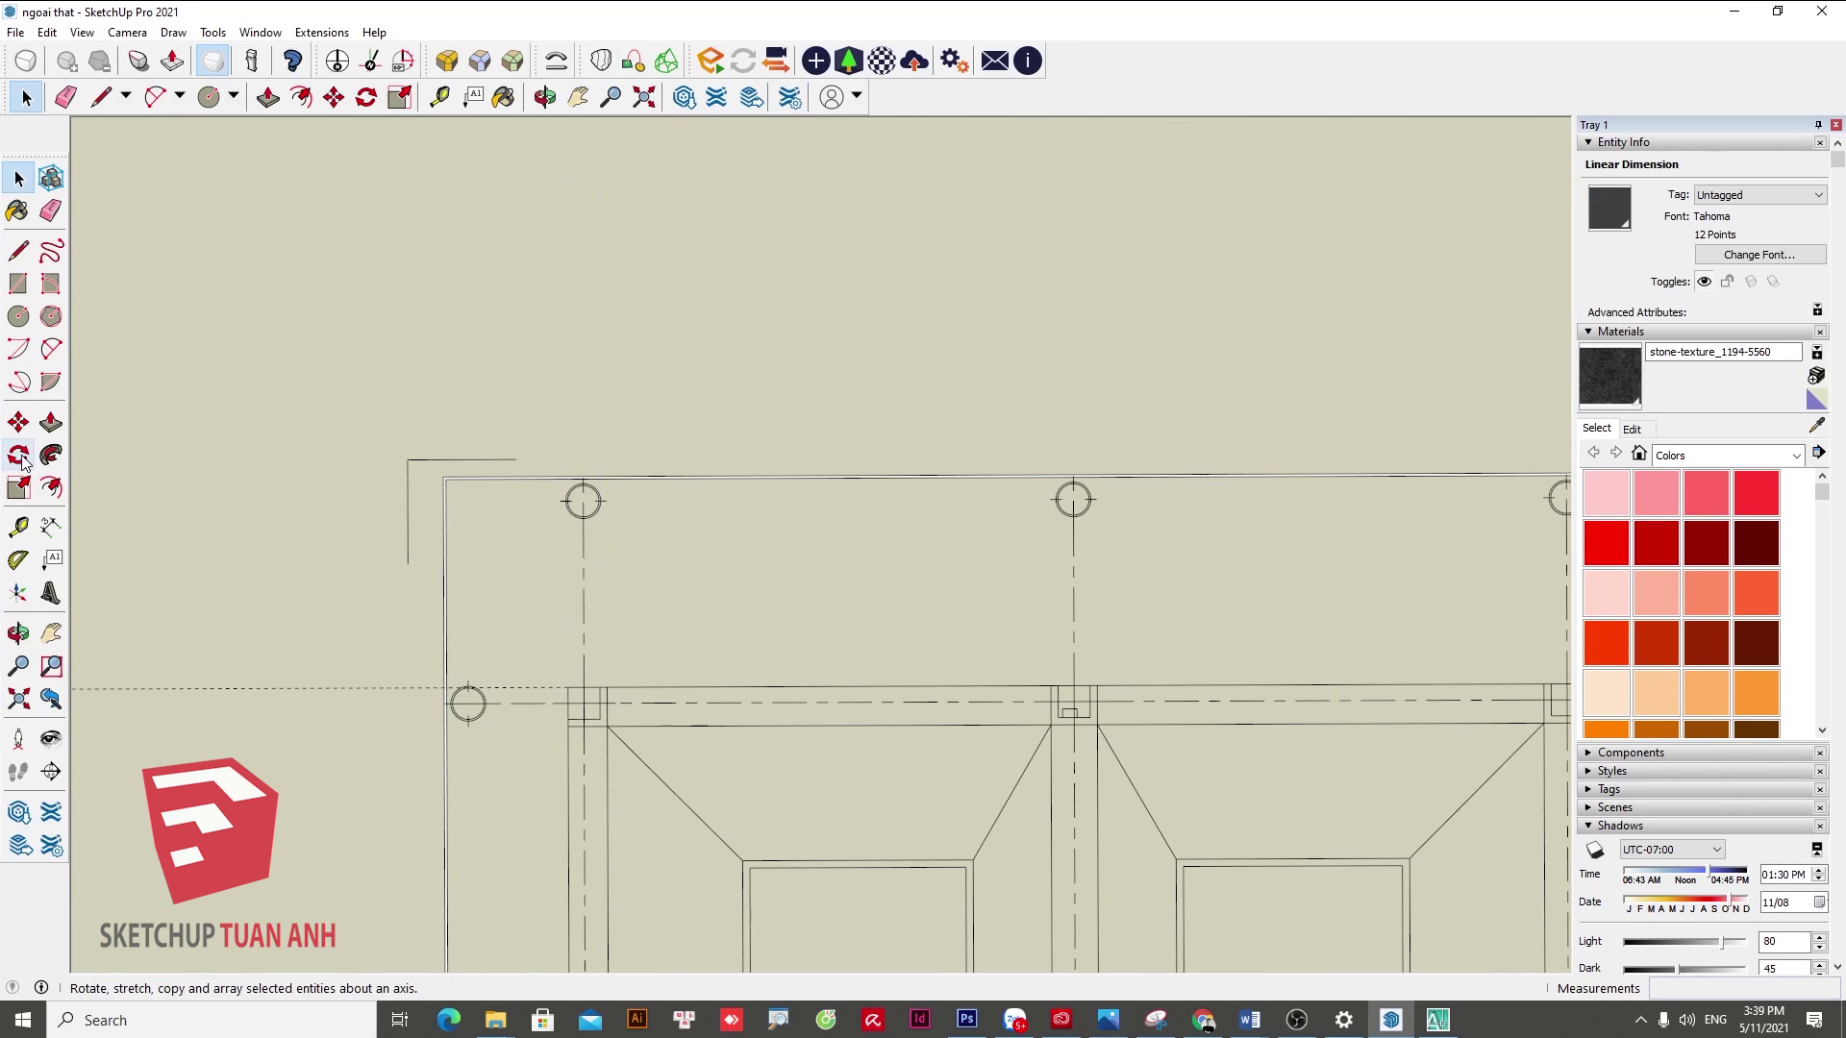
- Dimension the column's top edge as 220 mm, placed above the column
left_click(51, 528)
scroll(562, 712, "up", 3)
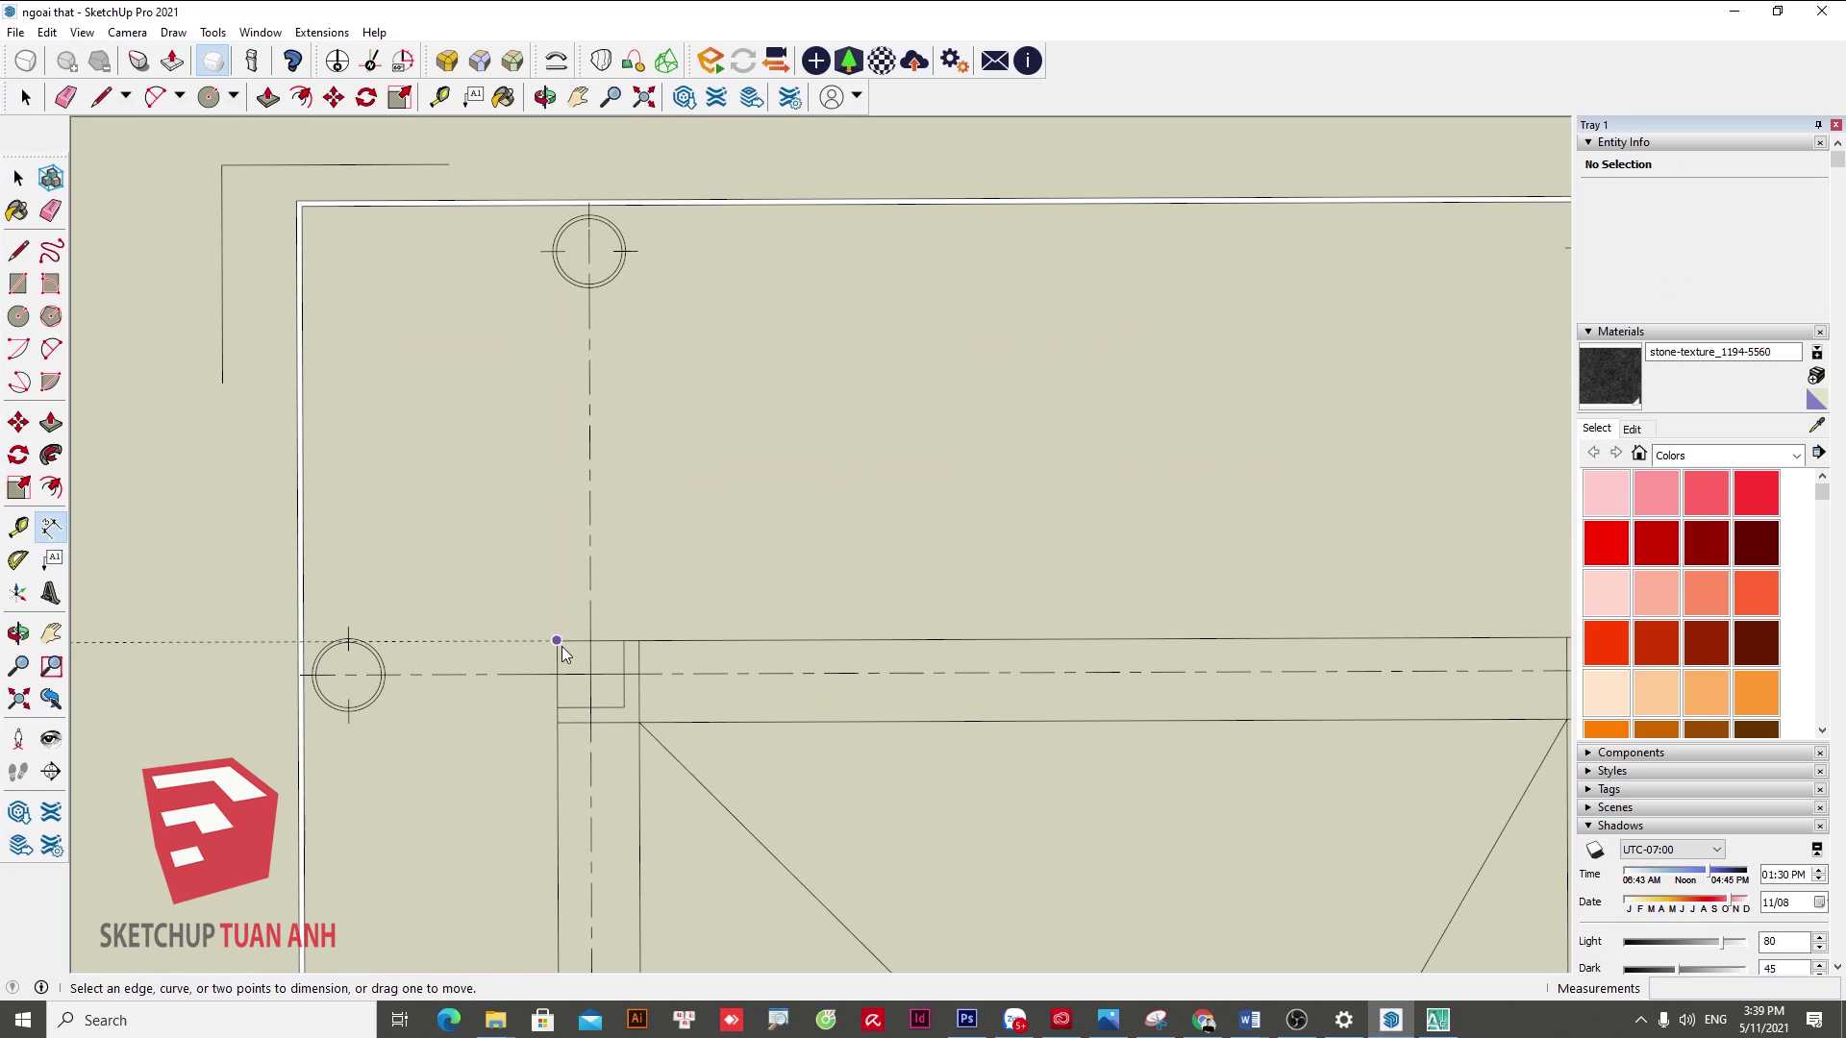
left_click(557, 640)
left_click(621, 644)
scroll(606, 630, "up", 3)
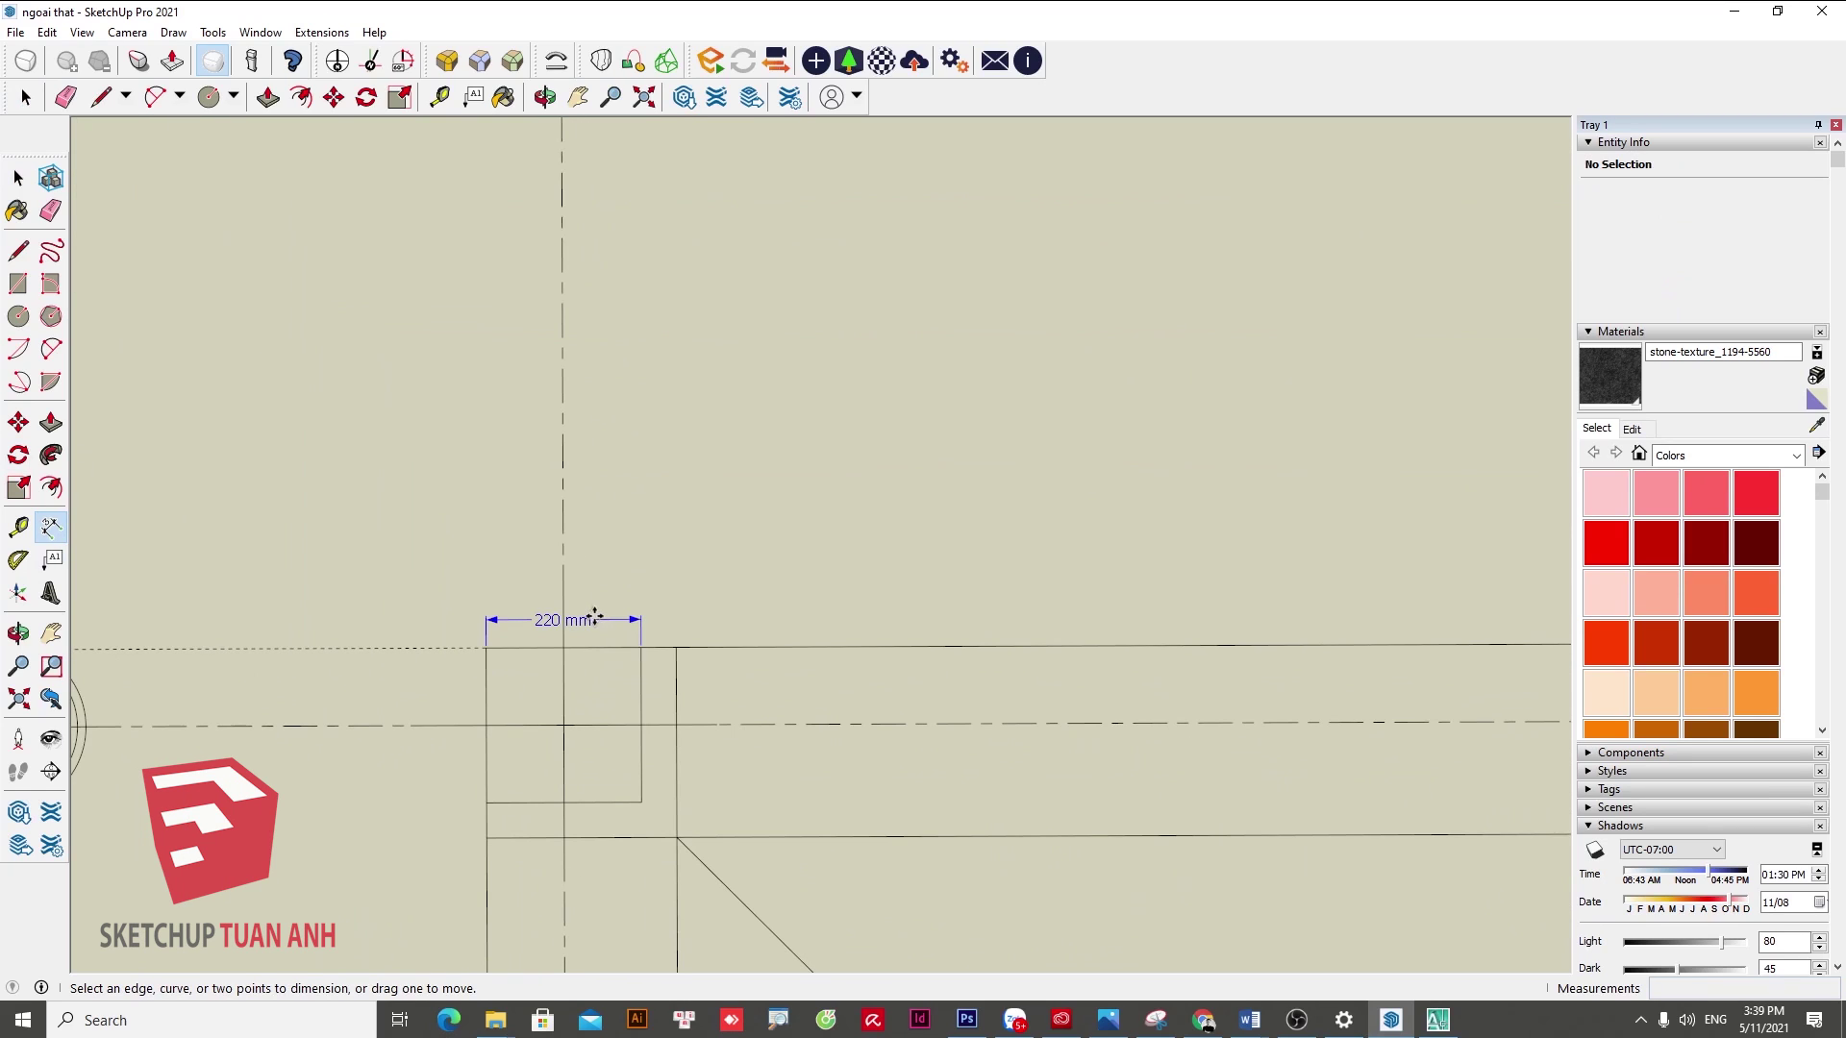
left_click_drag(595, 619, 584, 504)
key("space")
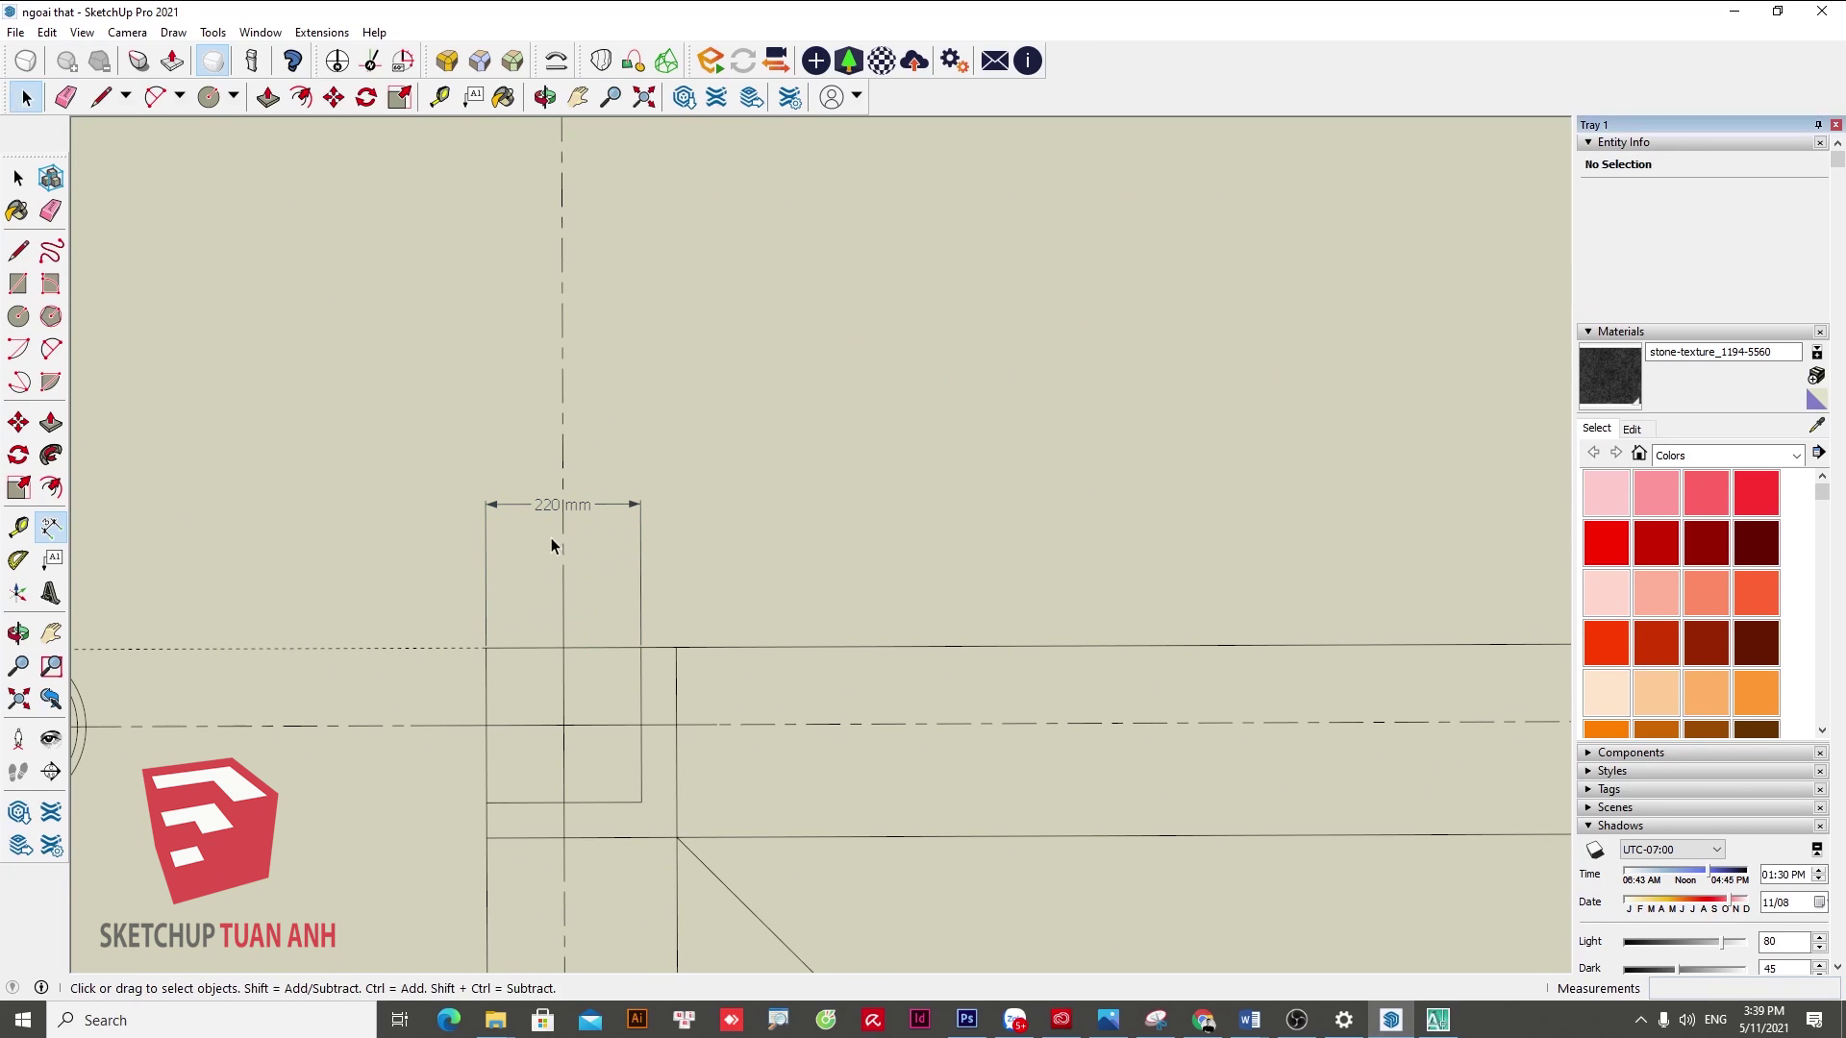
- Compare with the 220 in the original AutoCAD drawing, then minimize AutoCAD
left_click(1437, 1020)
key("Escape")
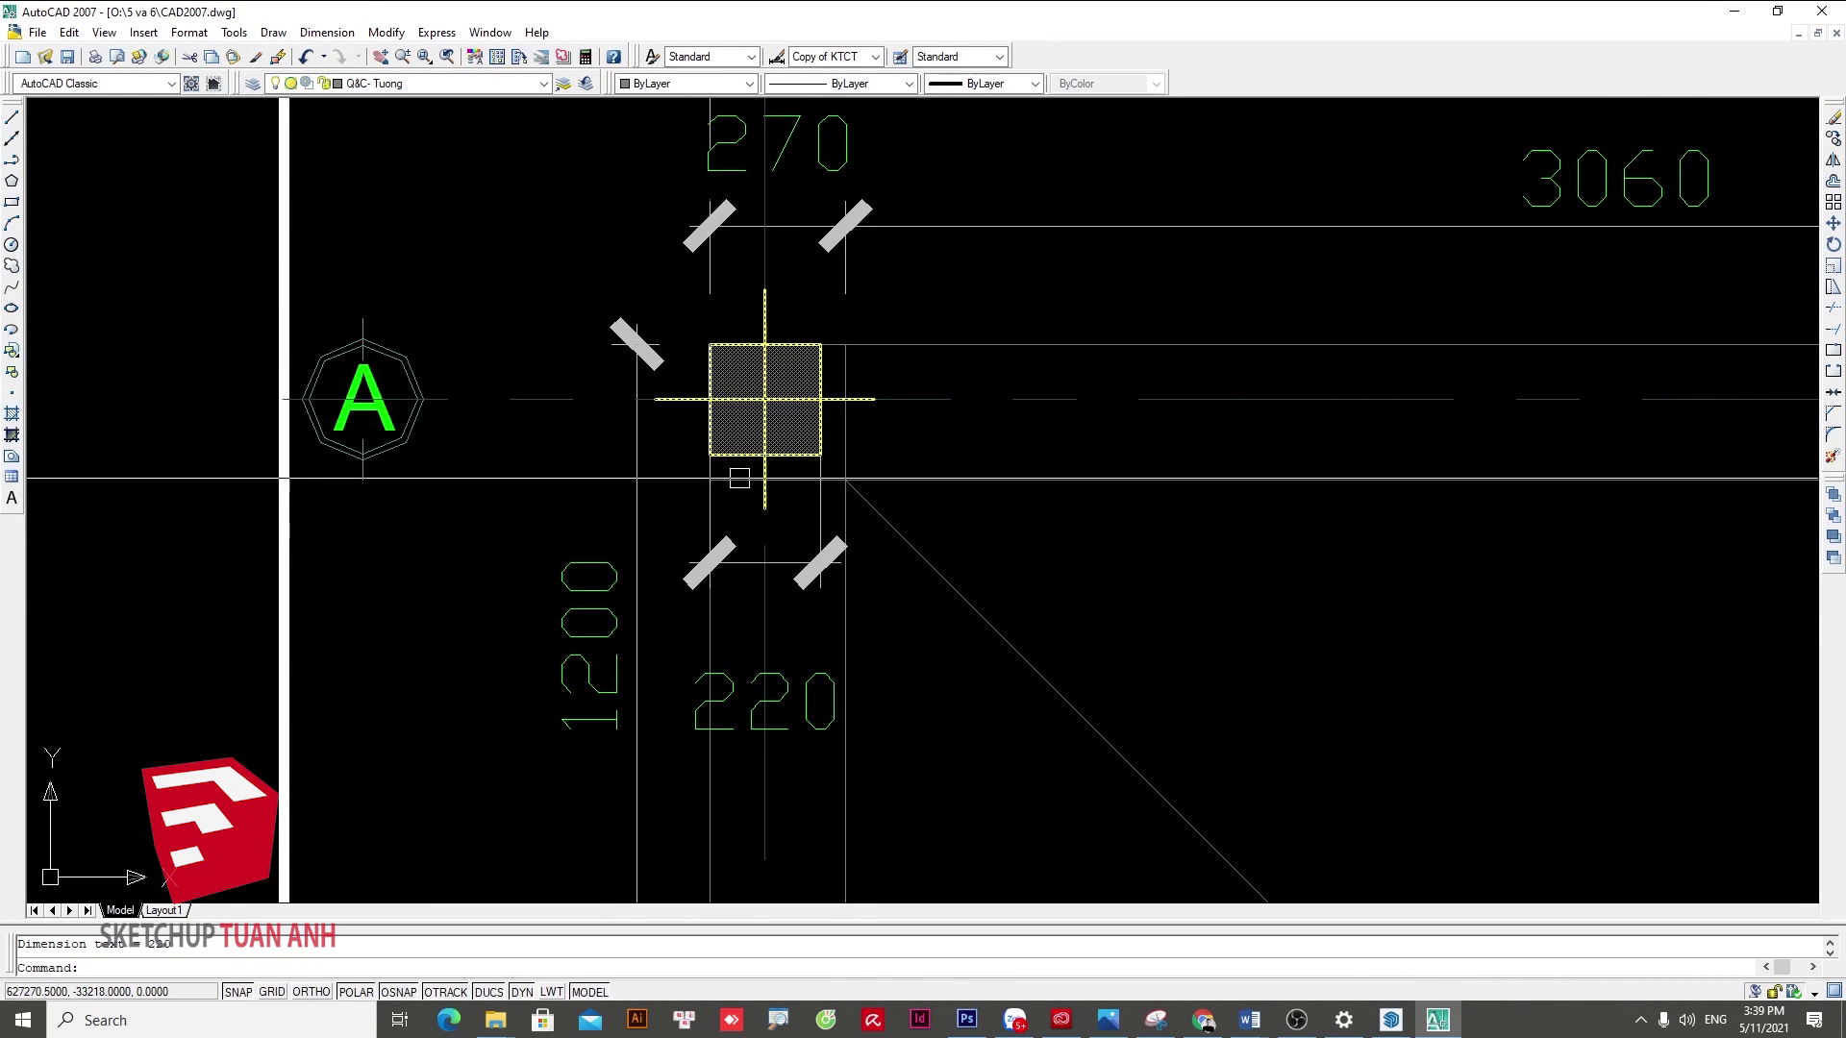
left_click(1738, 12)
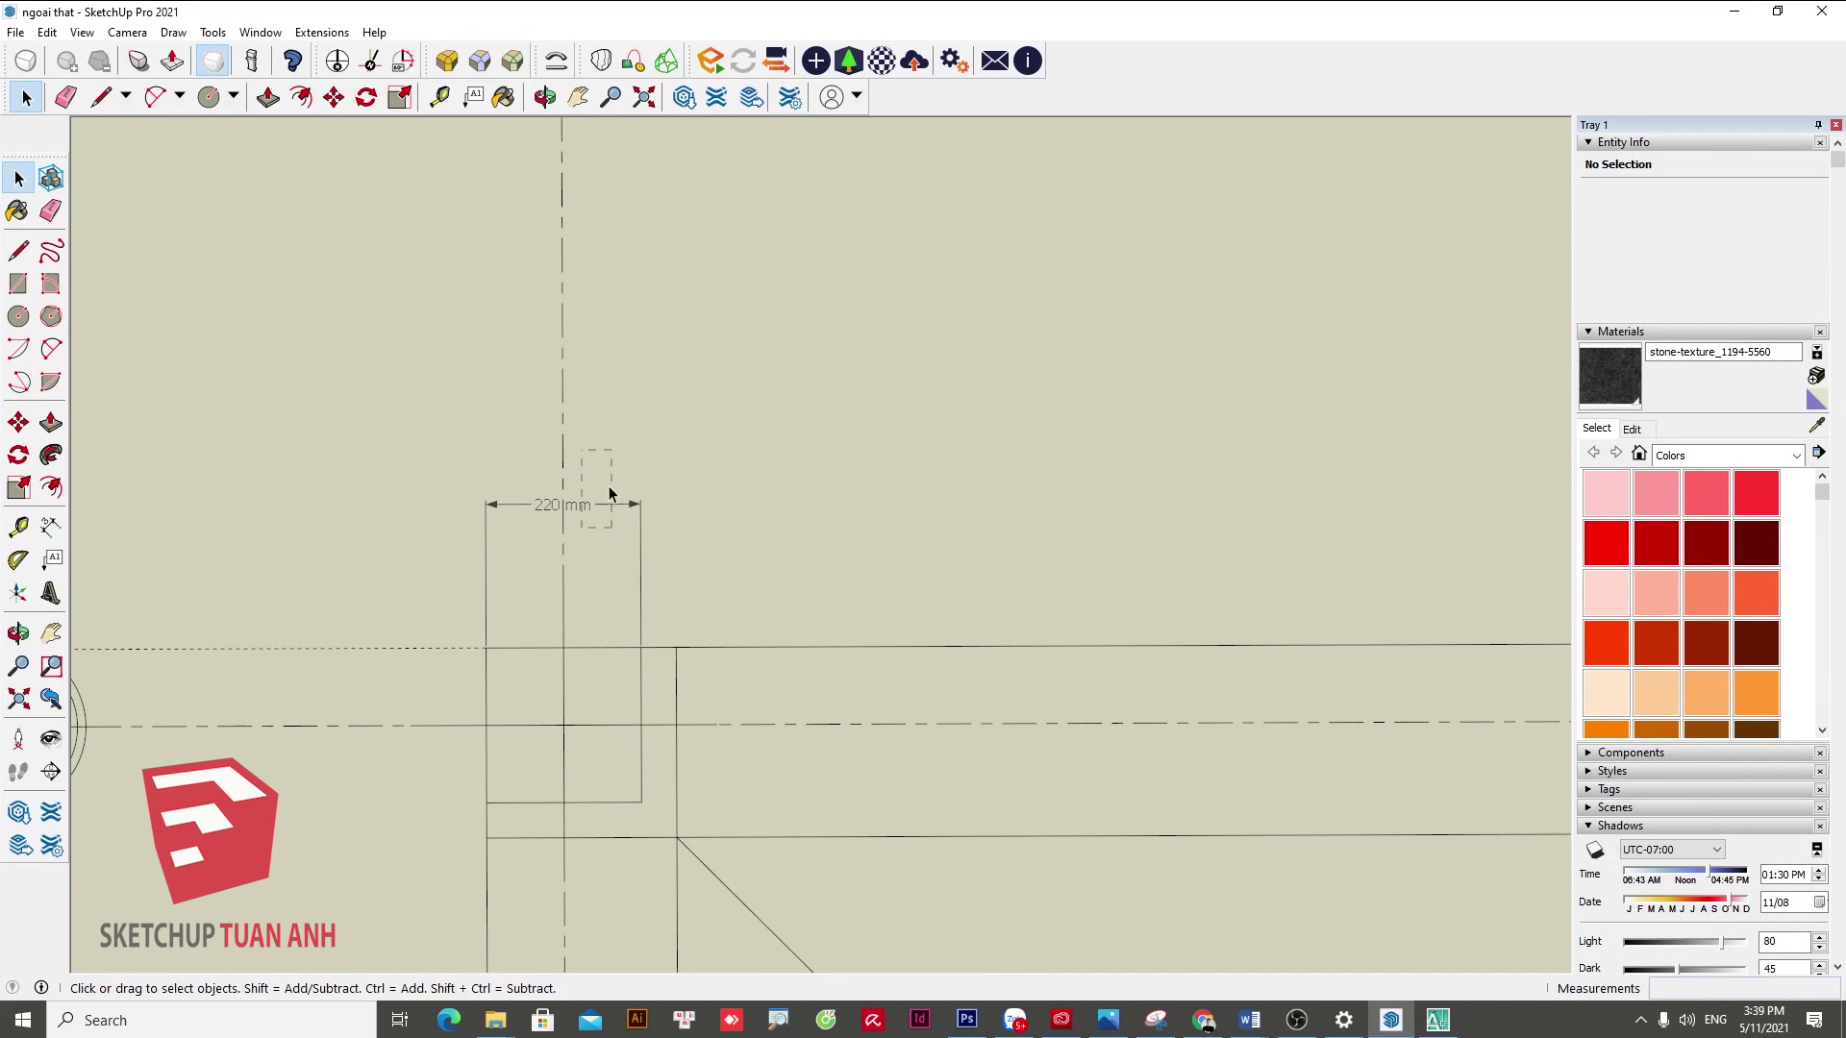
- Select the 220 mm column dimension
left_click(638, 608)
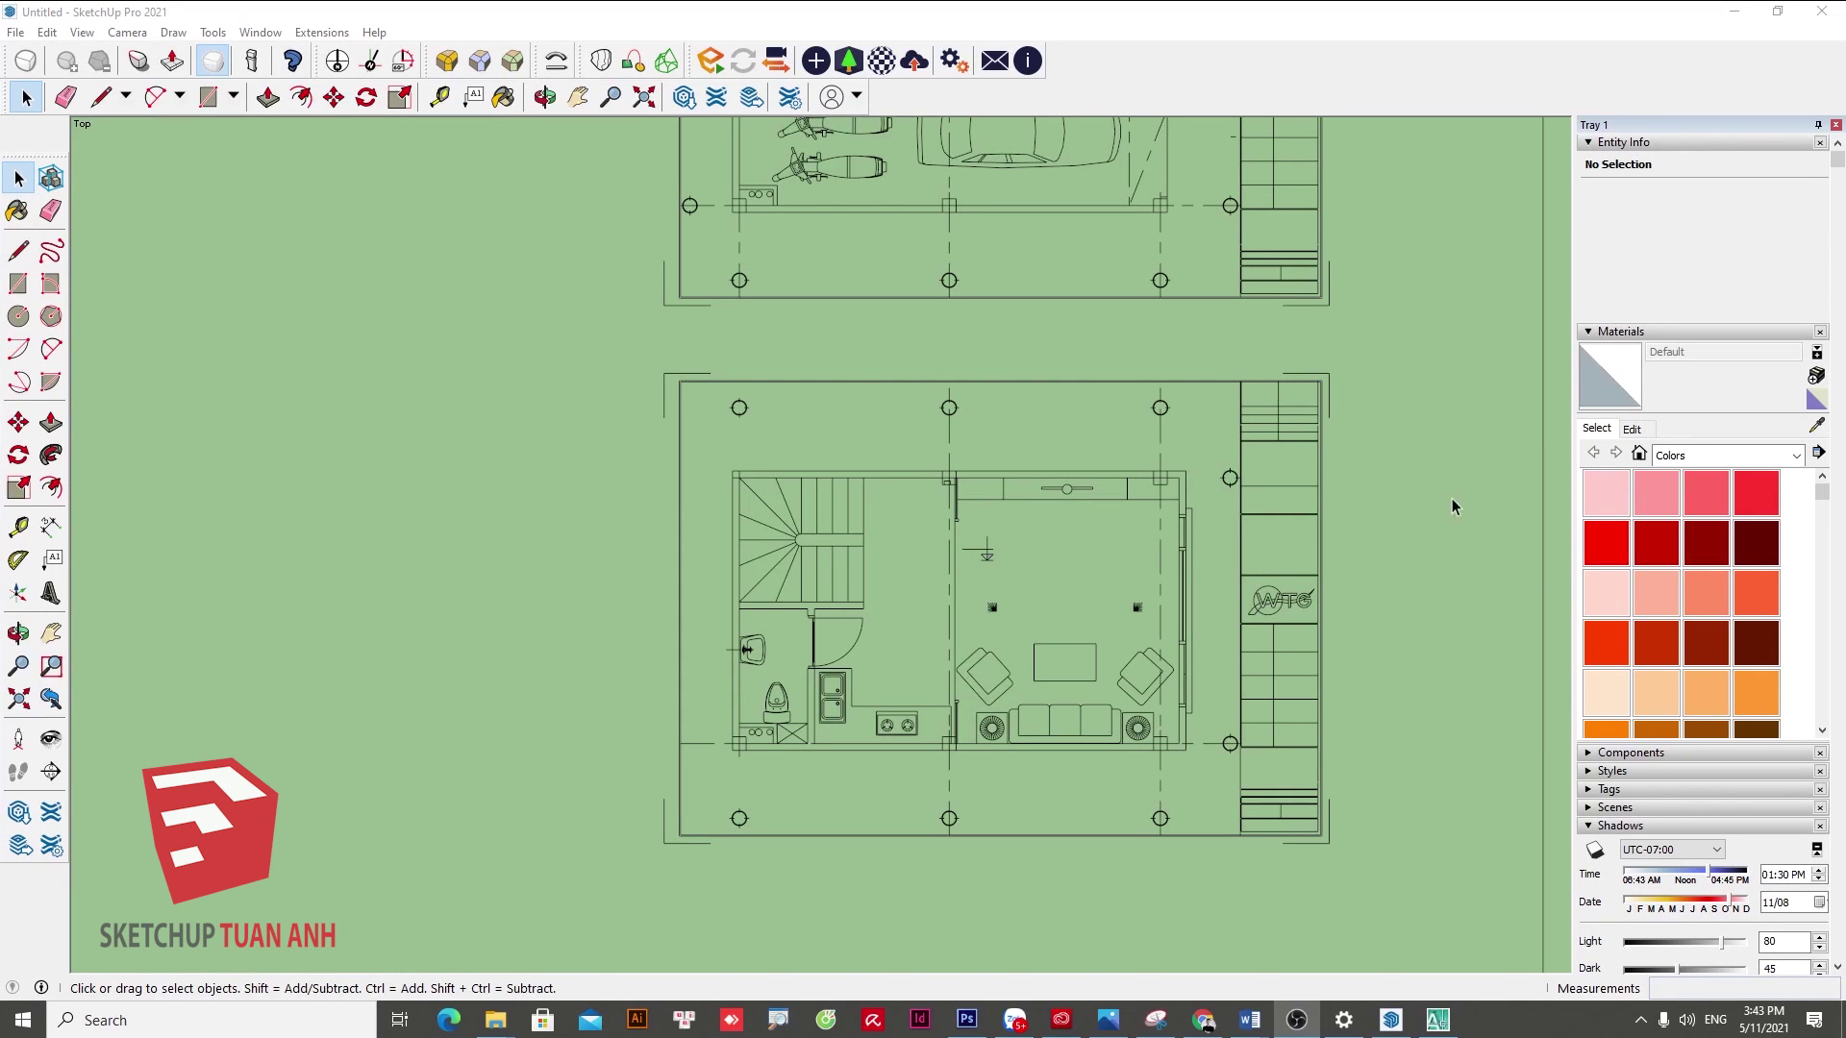
scroll(1361, 561, "down", 3)
scroll(1395, 535, "down", 1)
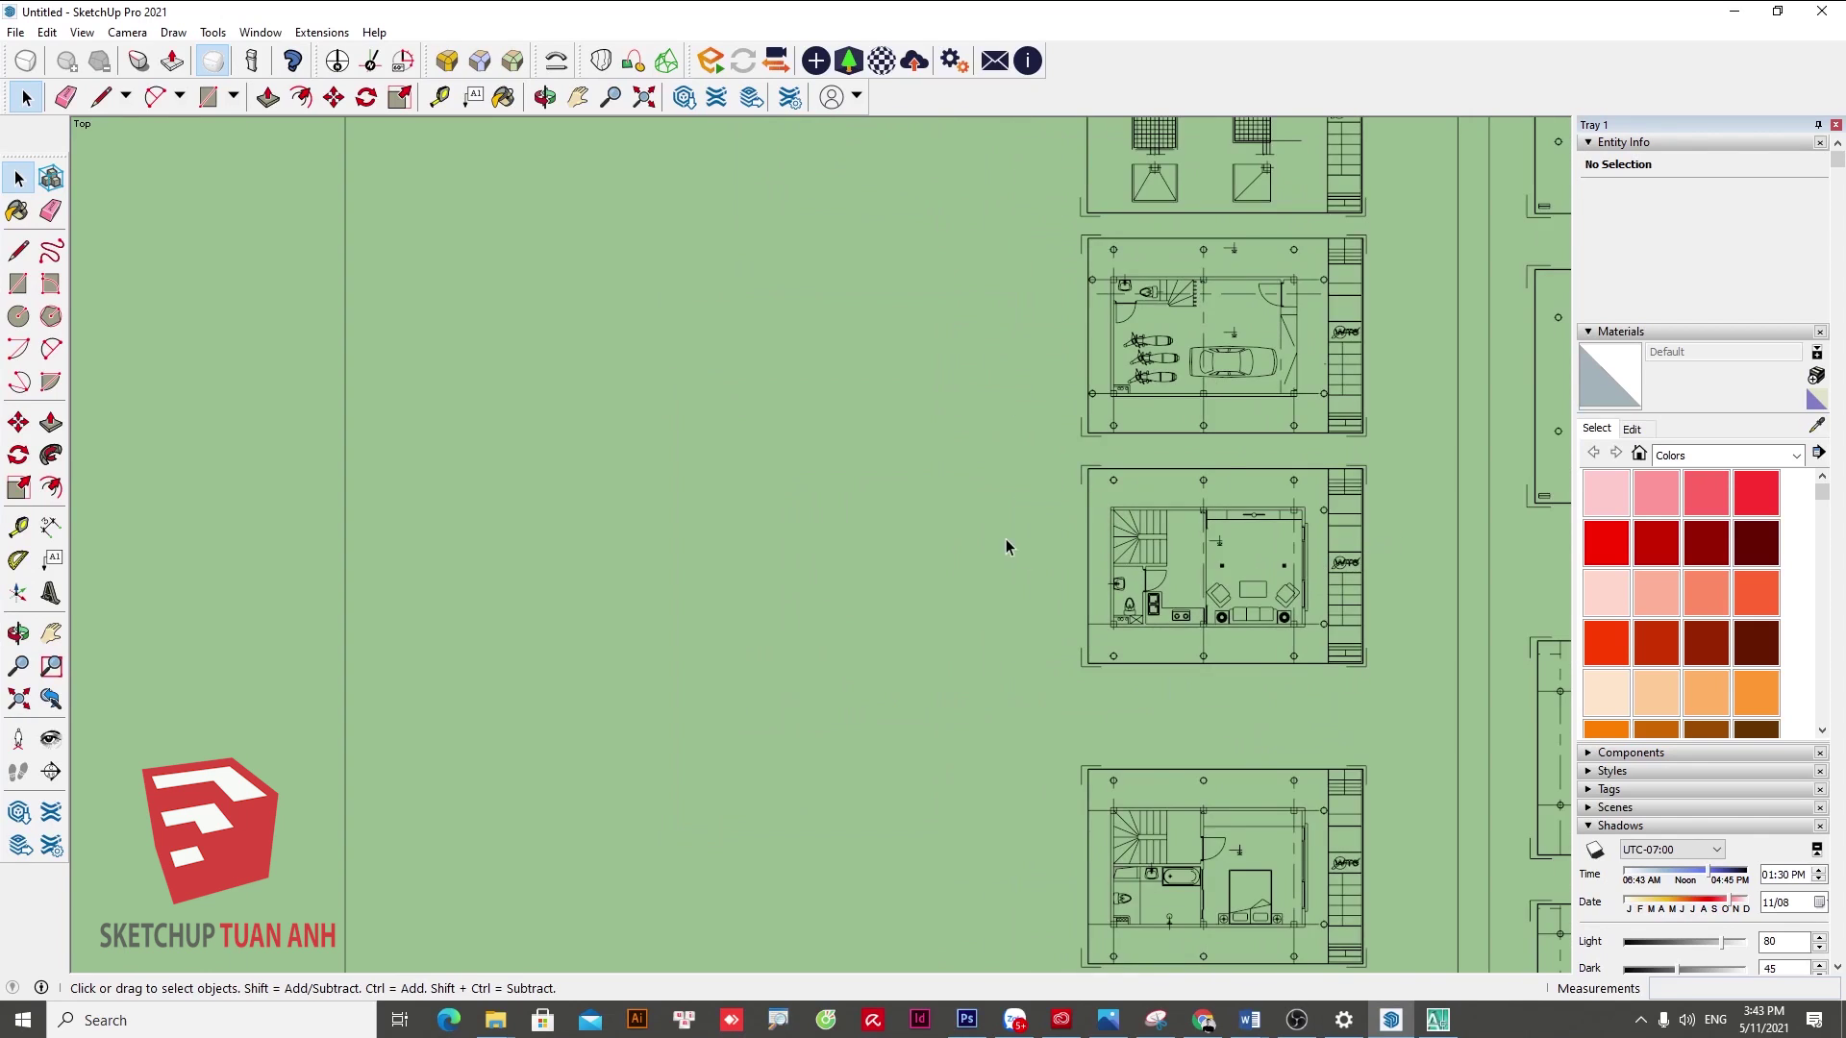
scroll(1006, 538, "up", 2)
key("r")
left_click(721, 470)
left_click(862, 618)
key("space")
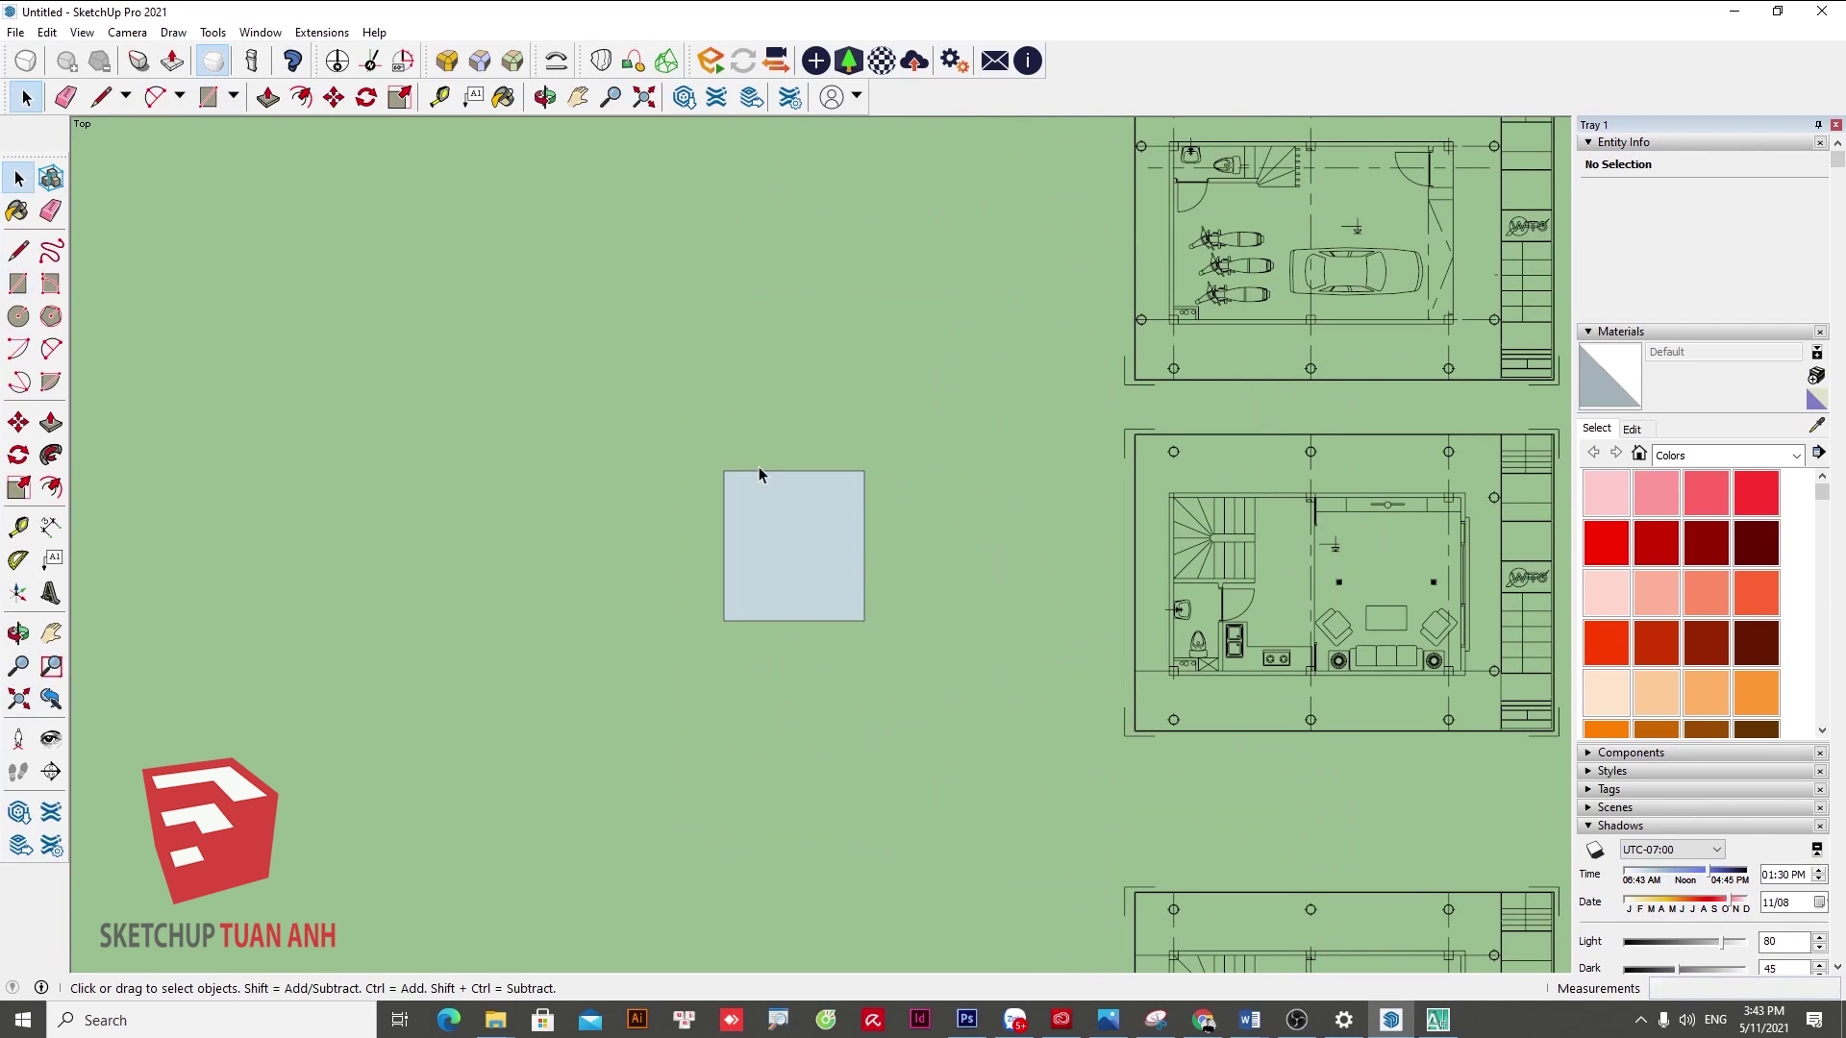
scroll(775, 487, "up", 3)
left_click(798, 587)
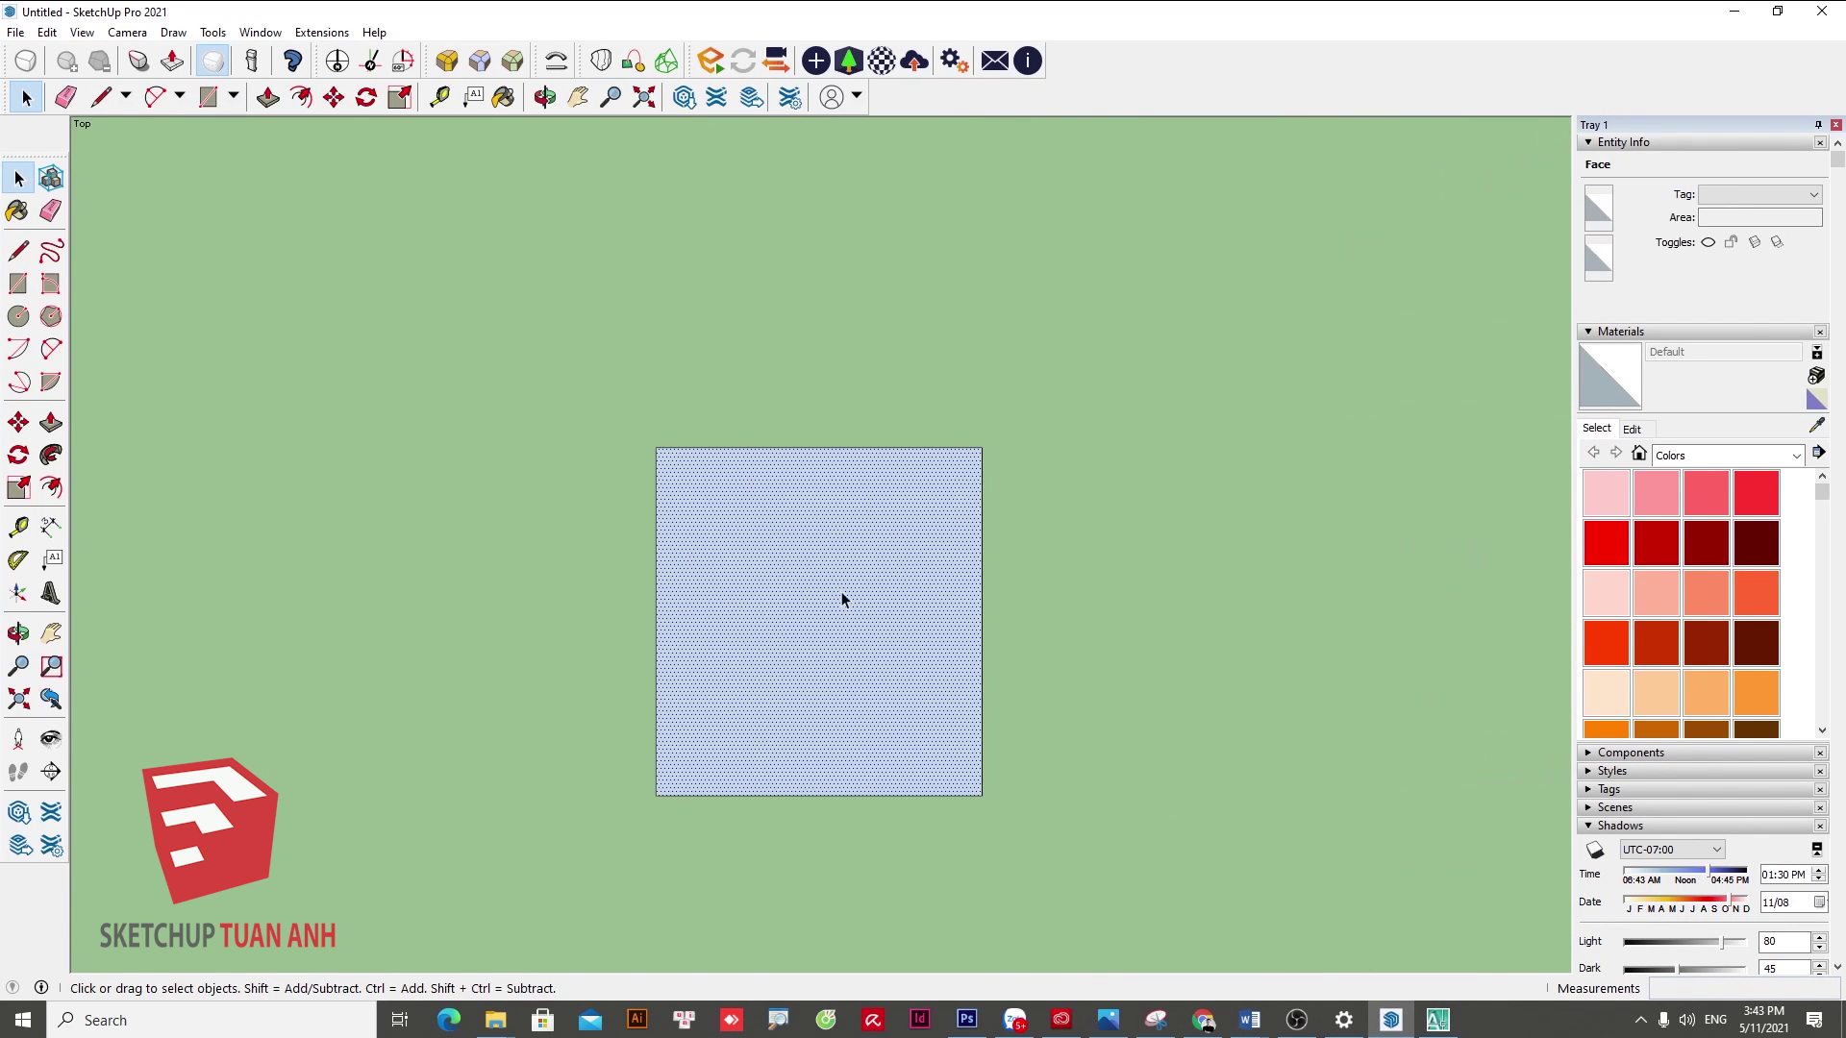
key("Delete")
scroll(881, 492, "down", 1)
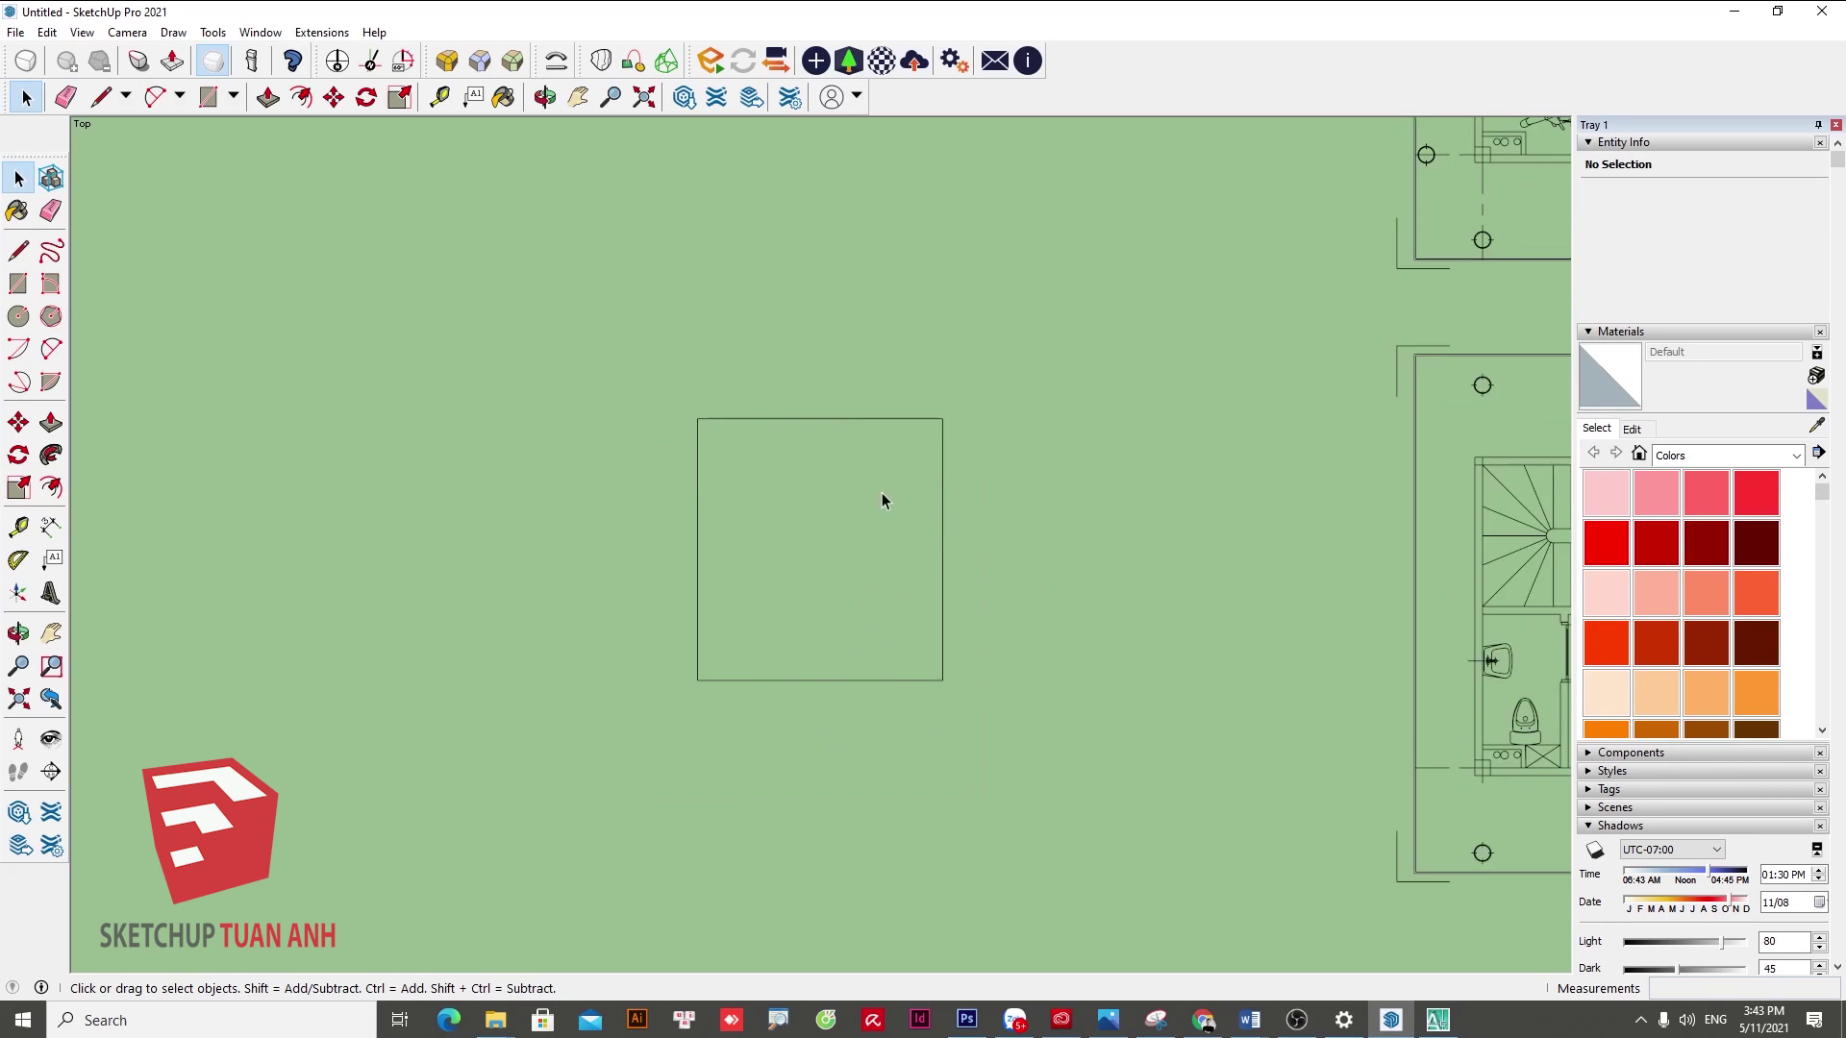
scroll(815, 513, "up", 2)
scroll(811, 464, "up", 1)
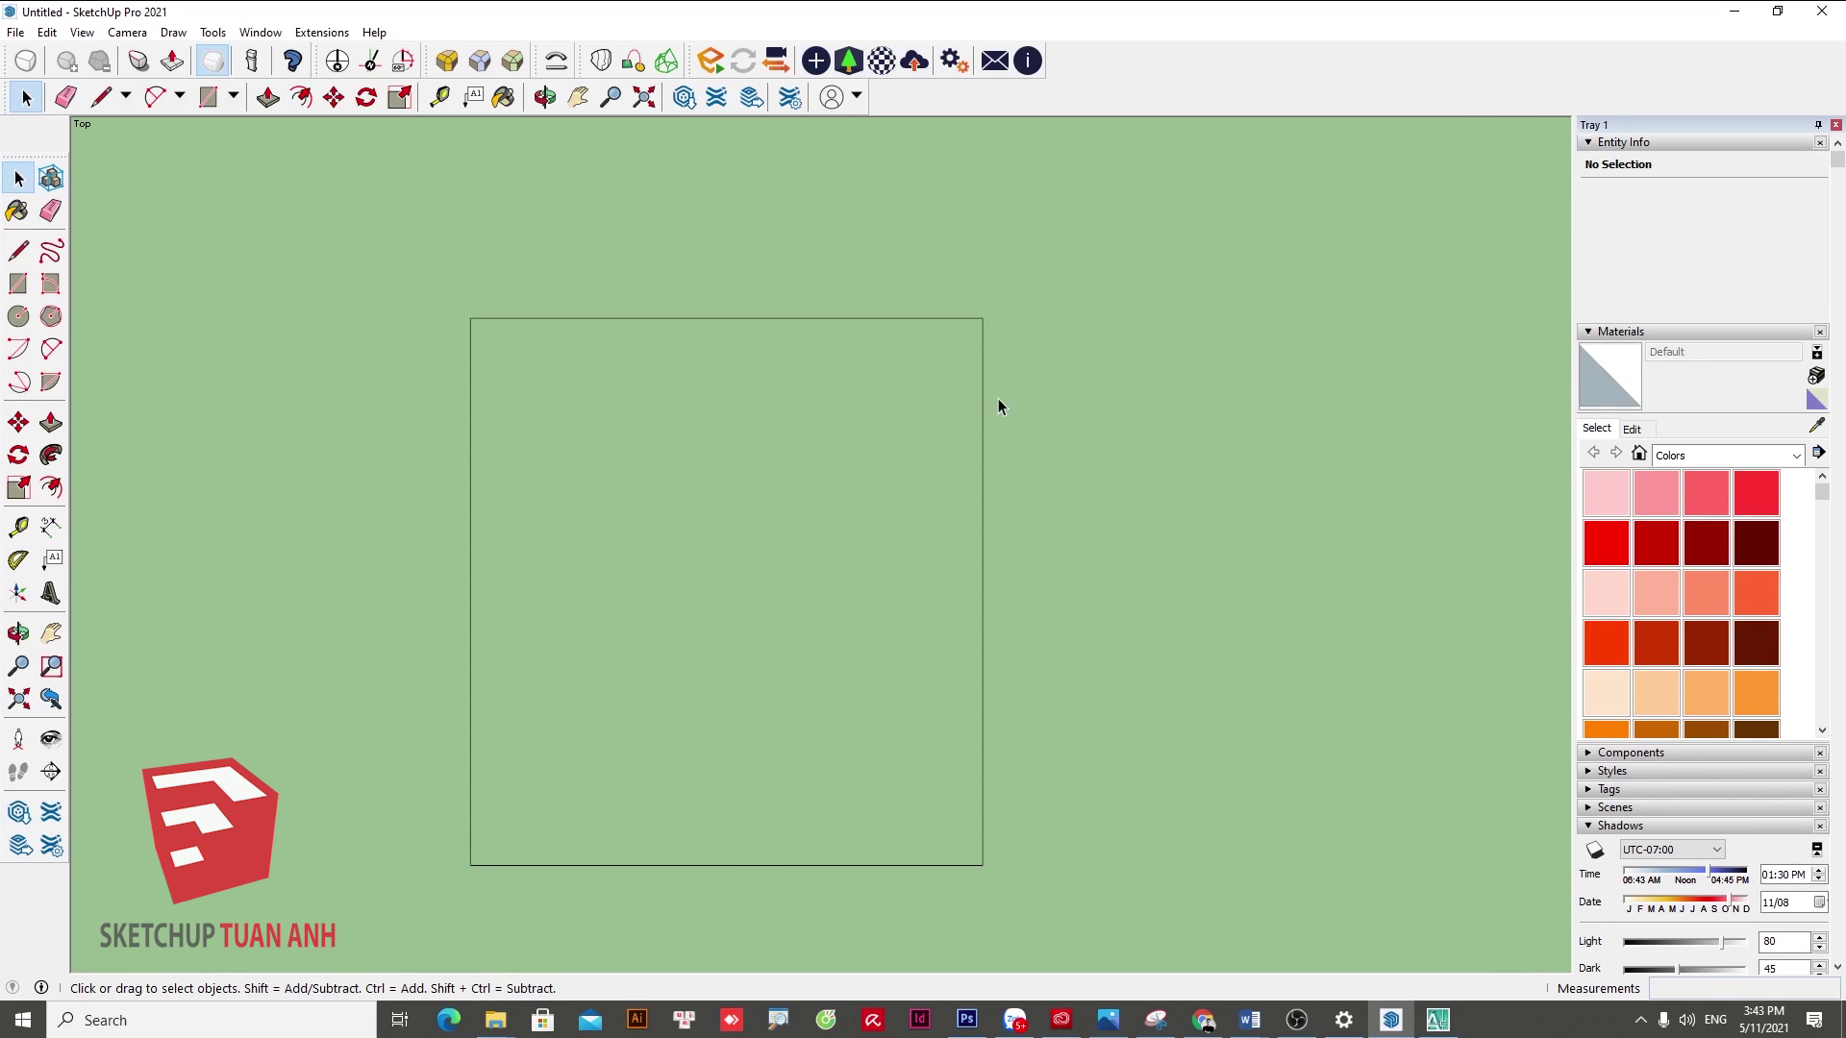
key("l")
left_click(982, 346)
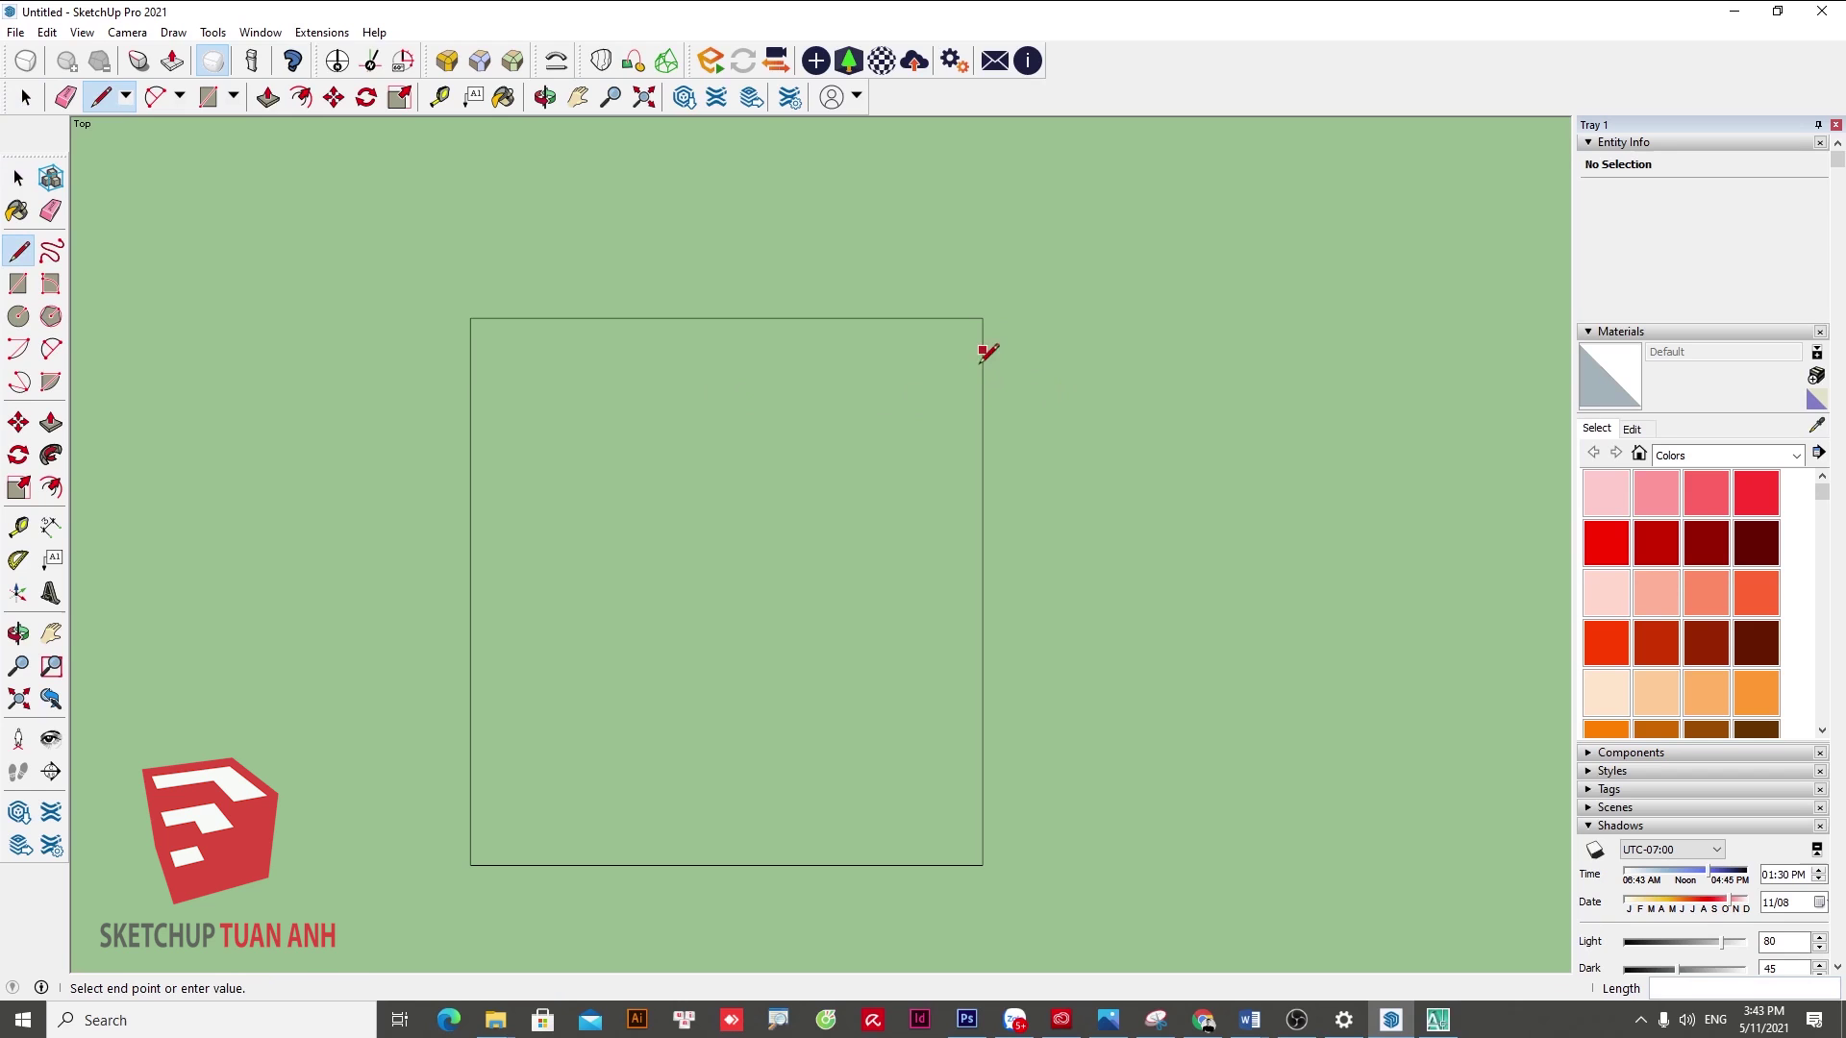
left_click(985, 479)
key("space")
left_click(756, 517)
scroll(756, 516, "down", 2)
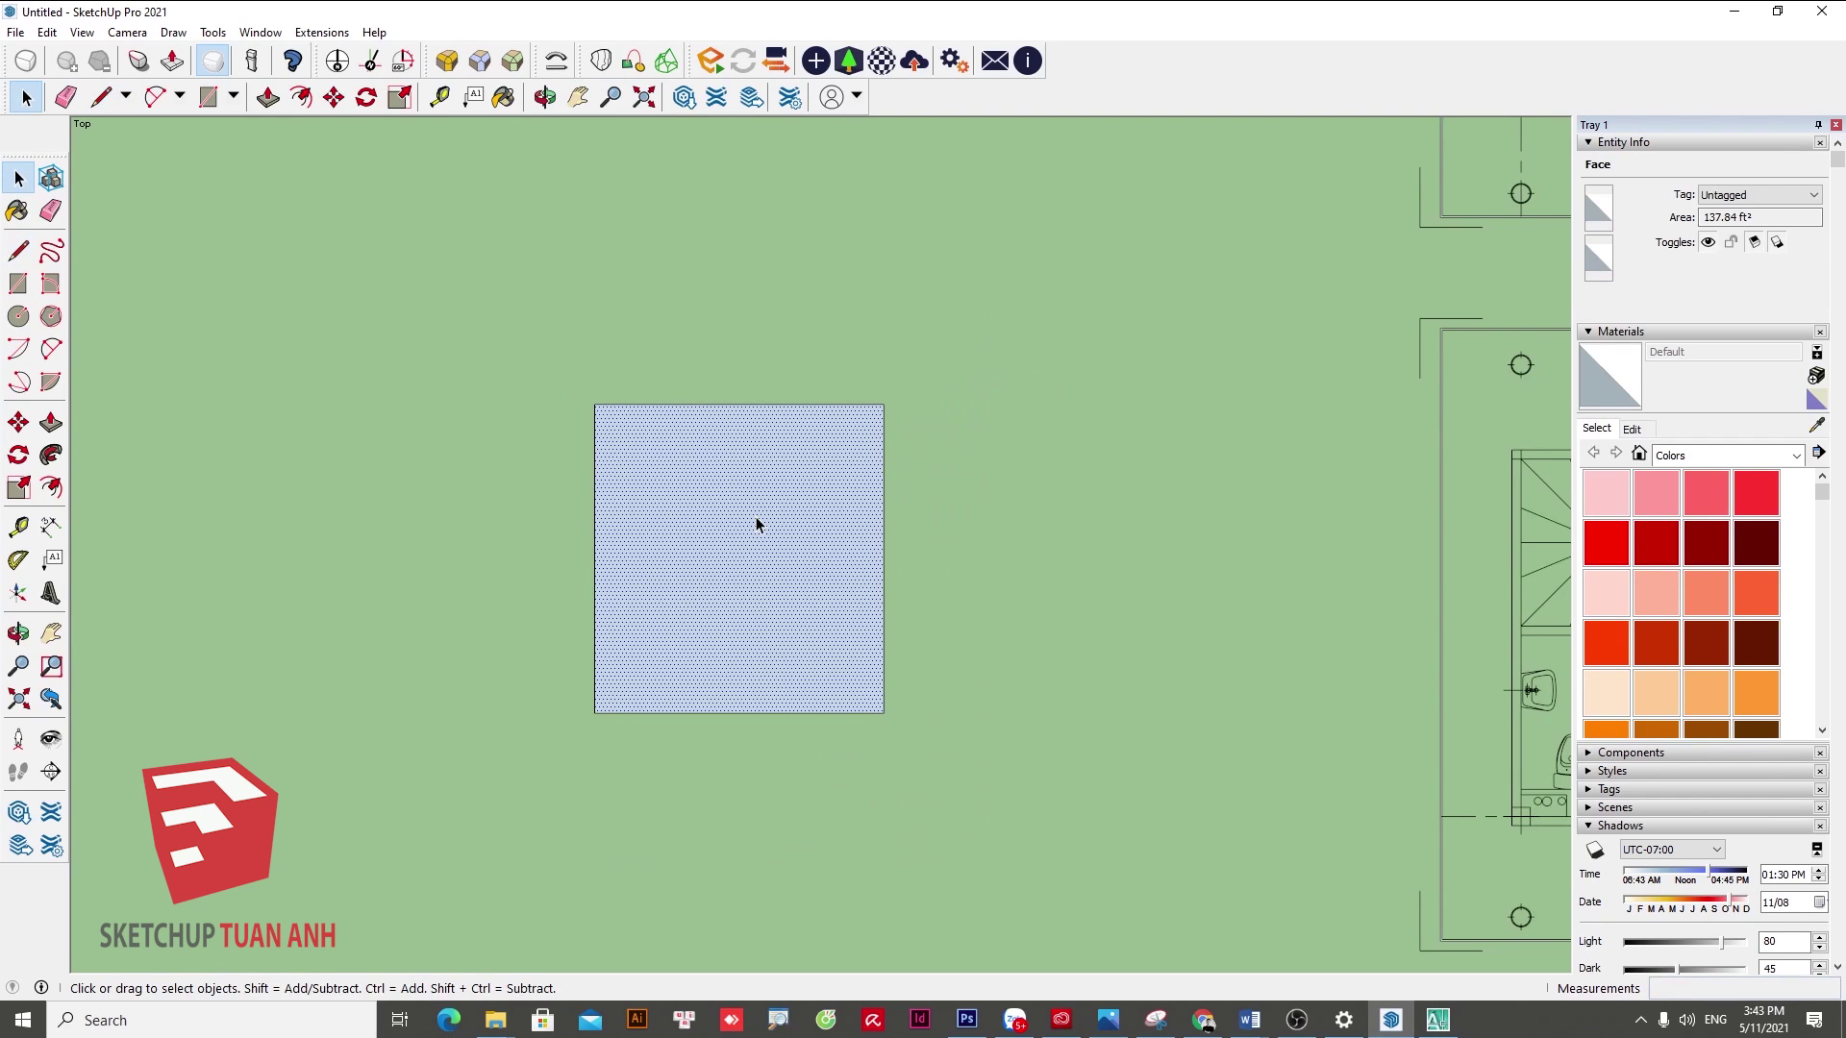
scroll(756, 516, "down", 2)
left_click_drag(553, 395, 938, 669)
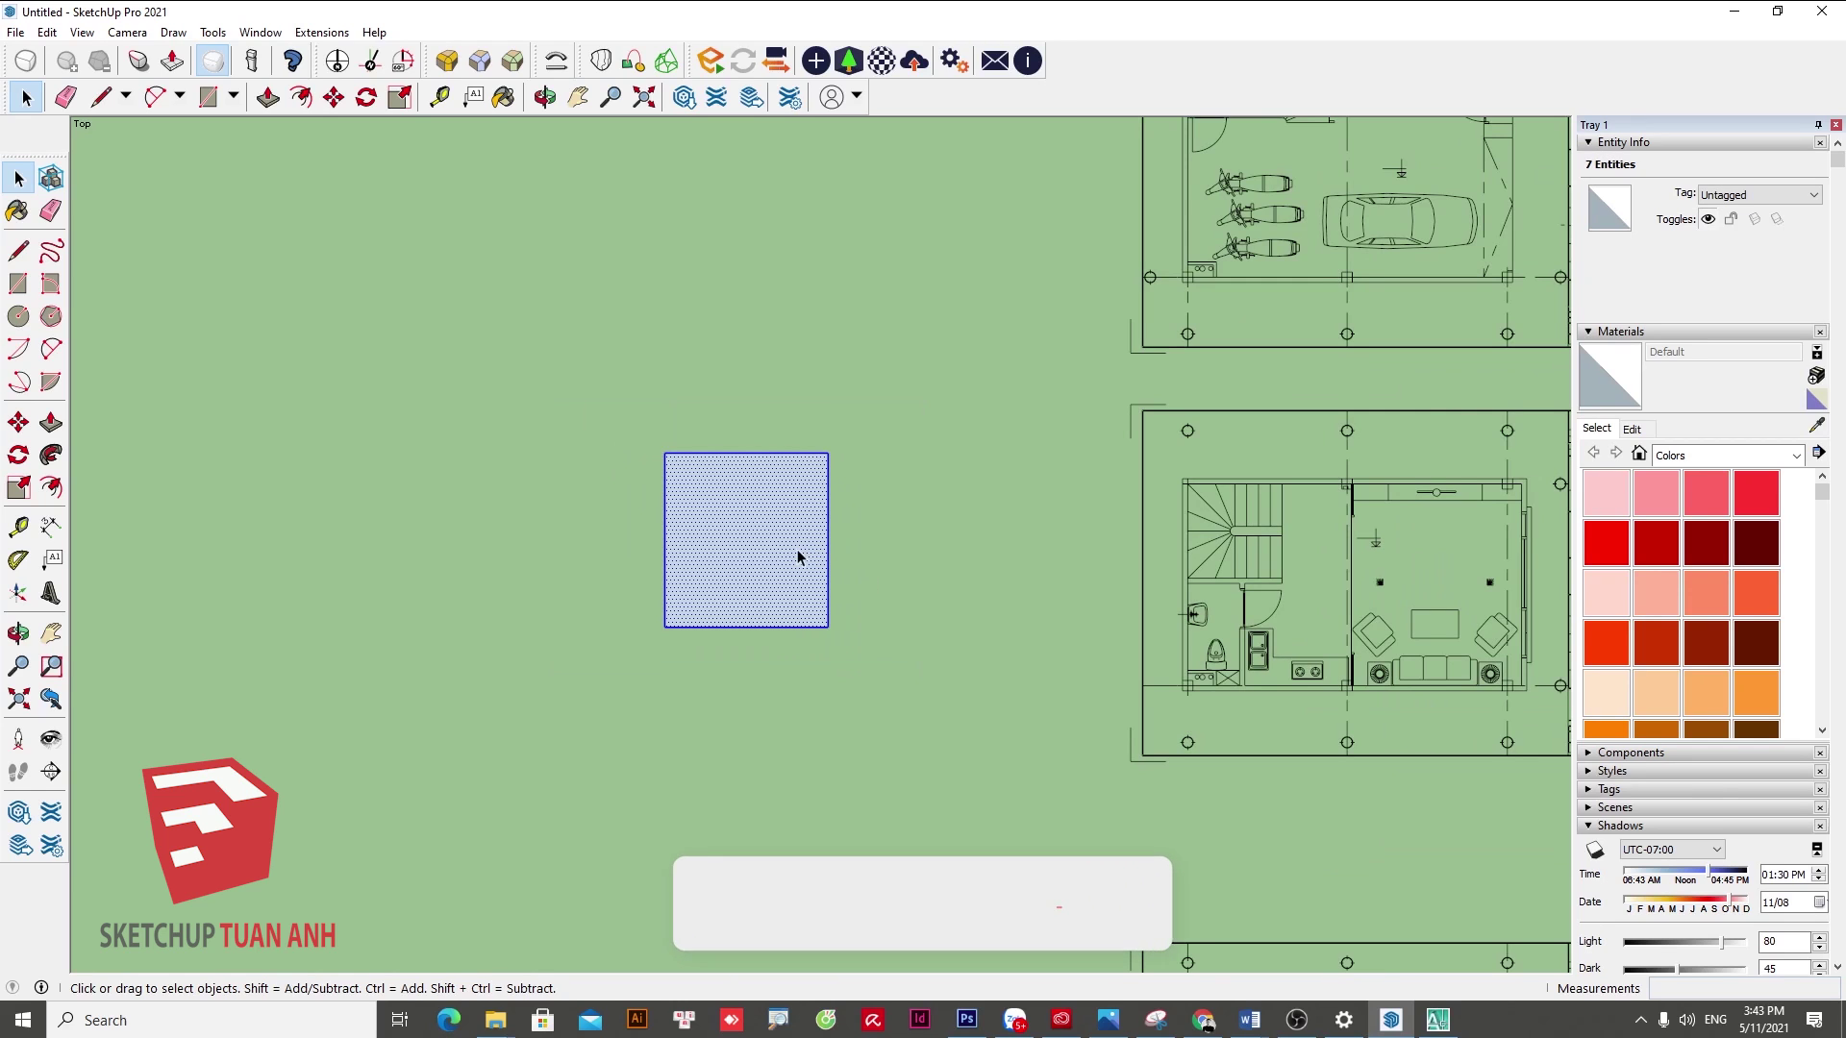
key("Delete")
scroll(927, 552, "up", 3)
scroll(581, 510, "down", 1)
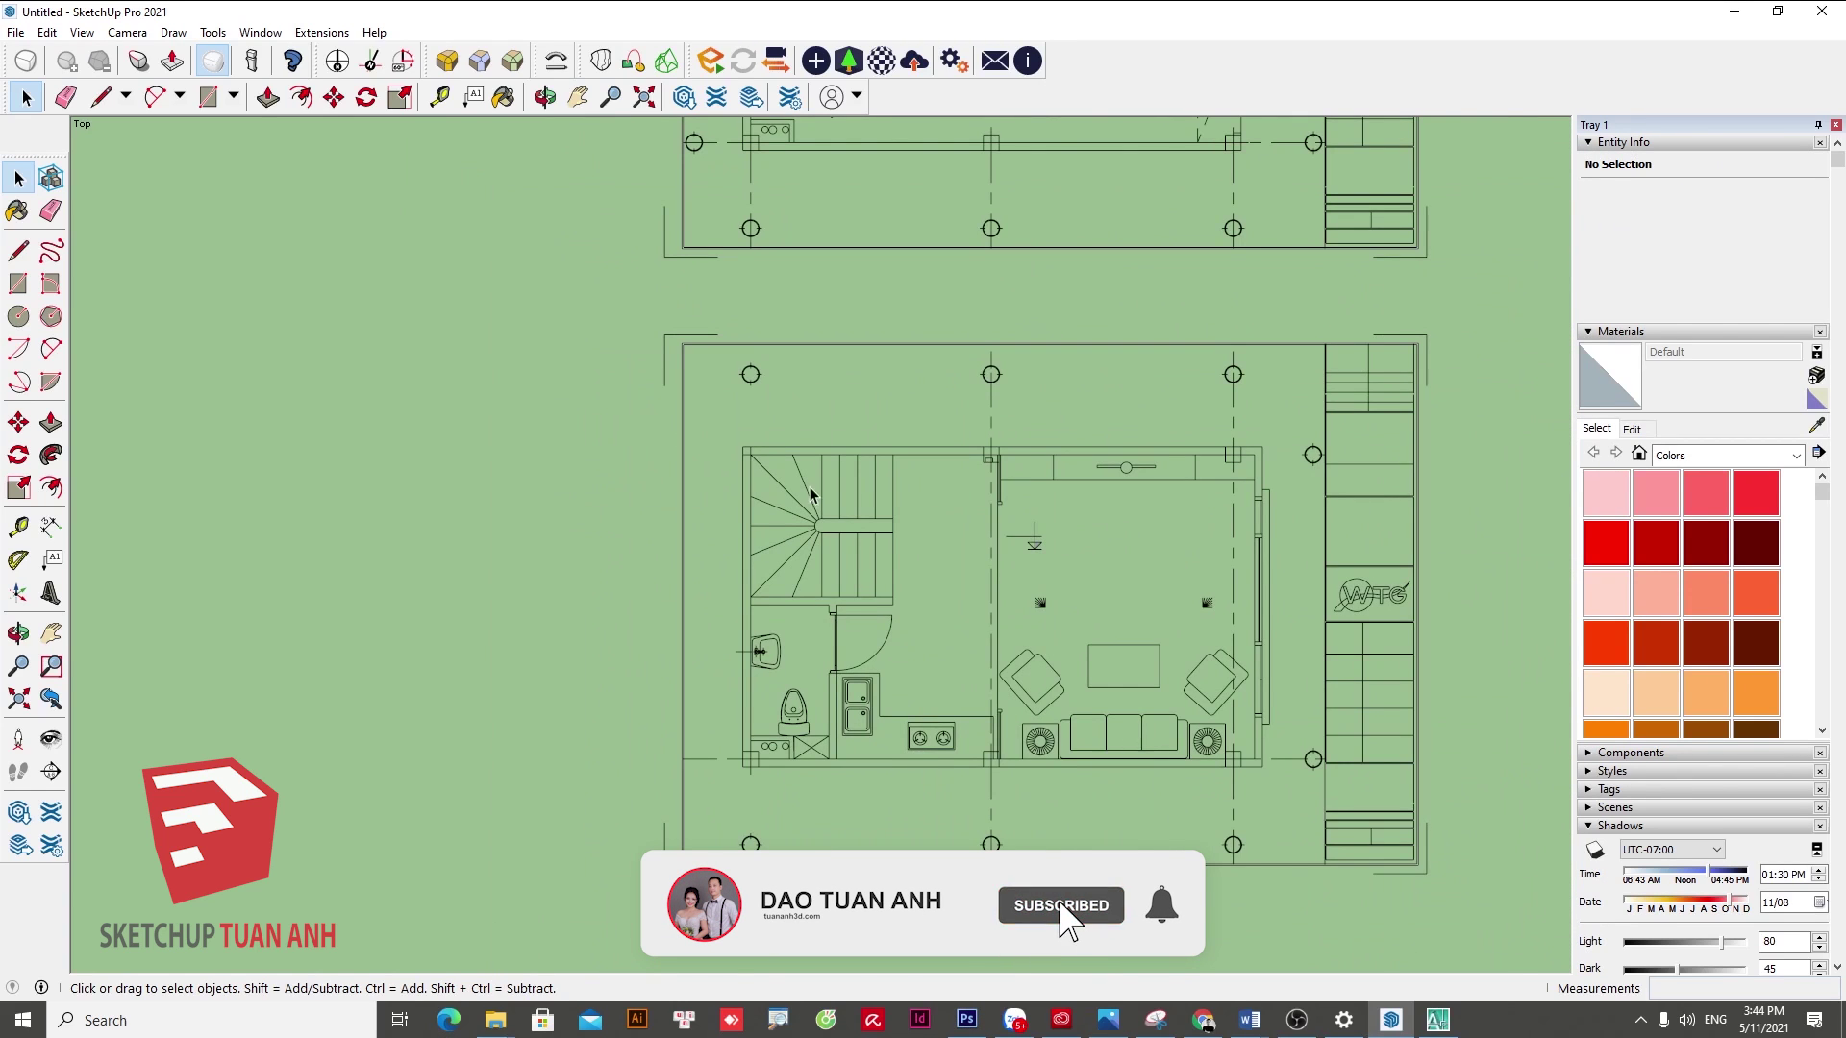
- Zoom in close on the floor plan's staircase with the selection cleared, ready to draw lines
scroll(814, 494, "up", 2)
left_click(791, 459)
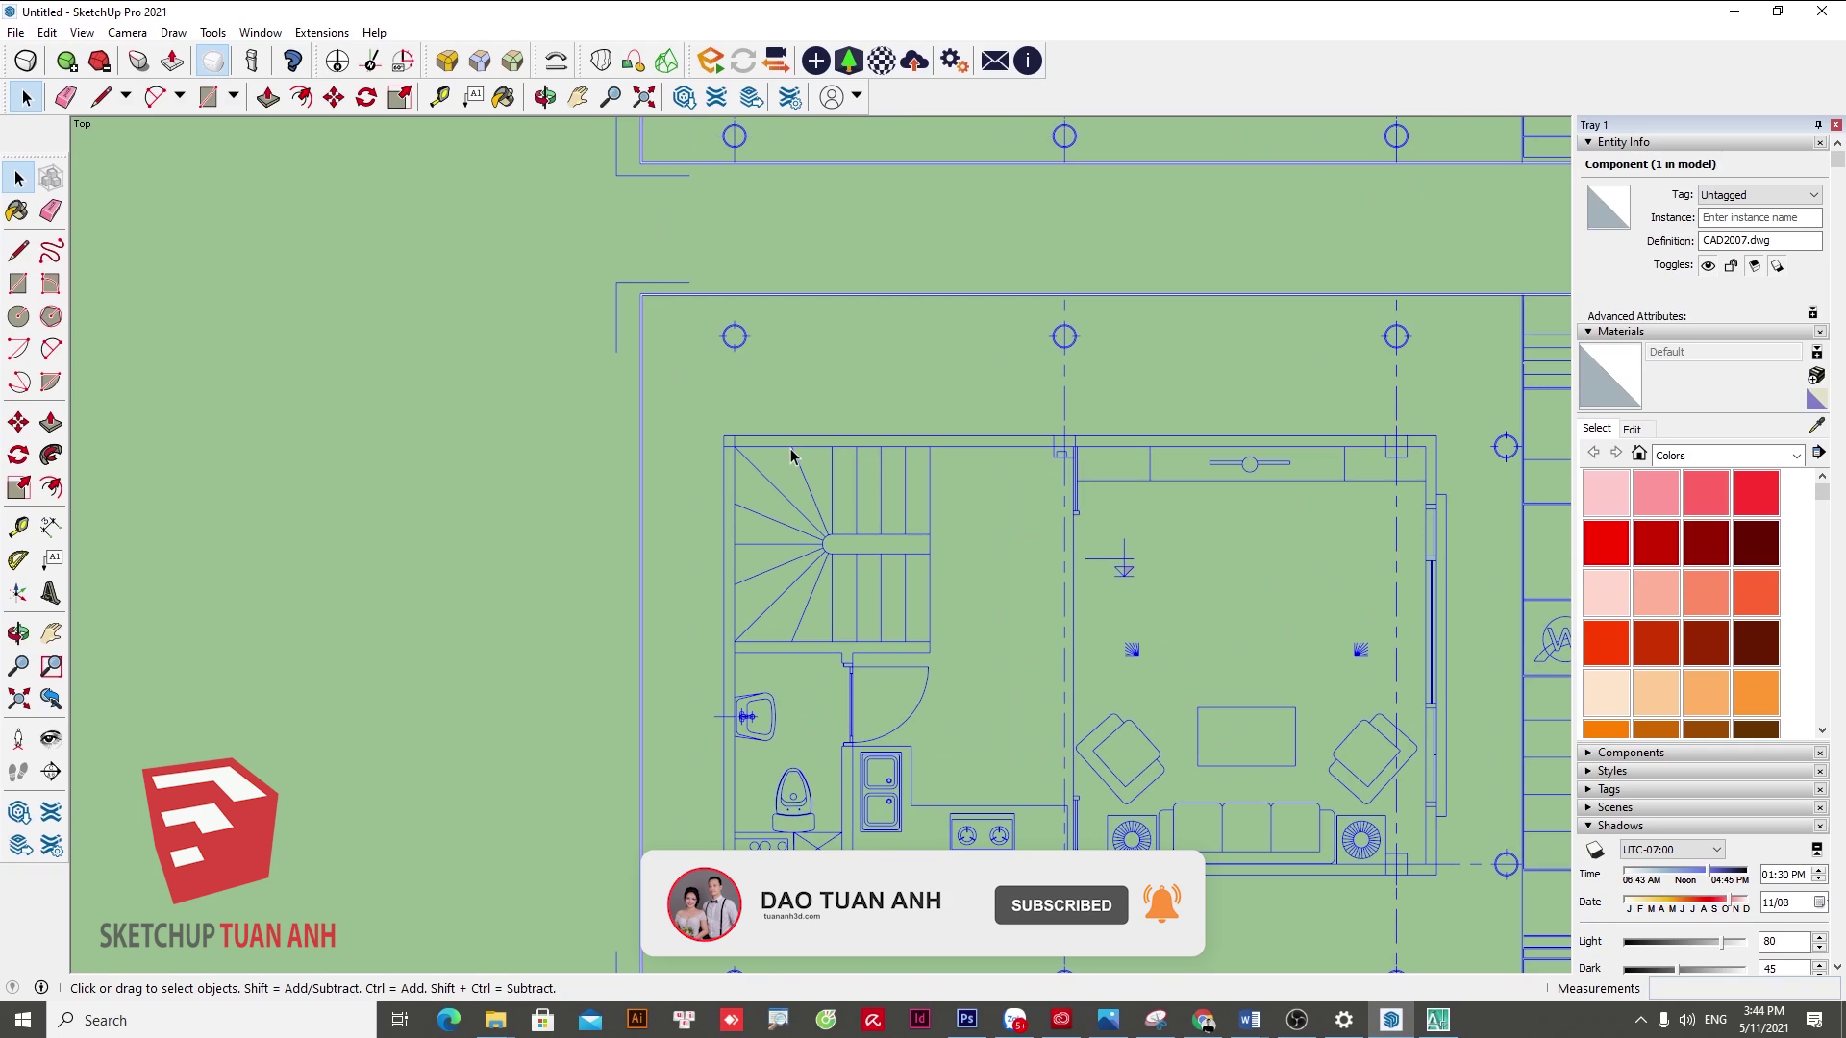
scroll(791, 455, "up", 1)
scroll(945, 522, "up", 5)
key("l")
key("space")
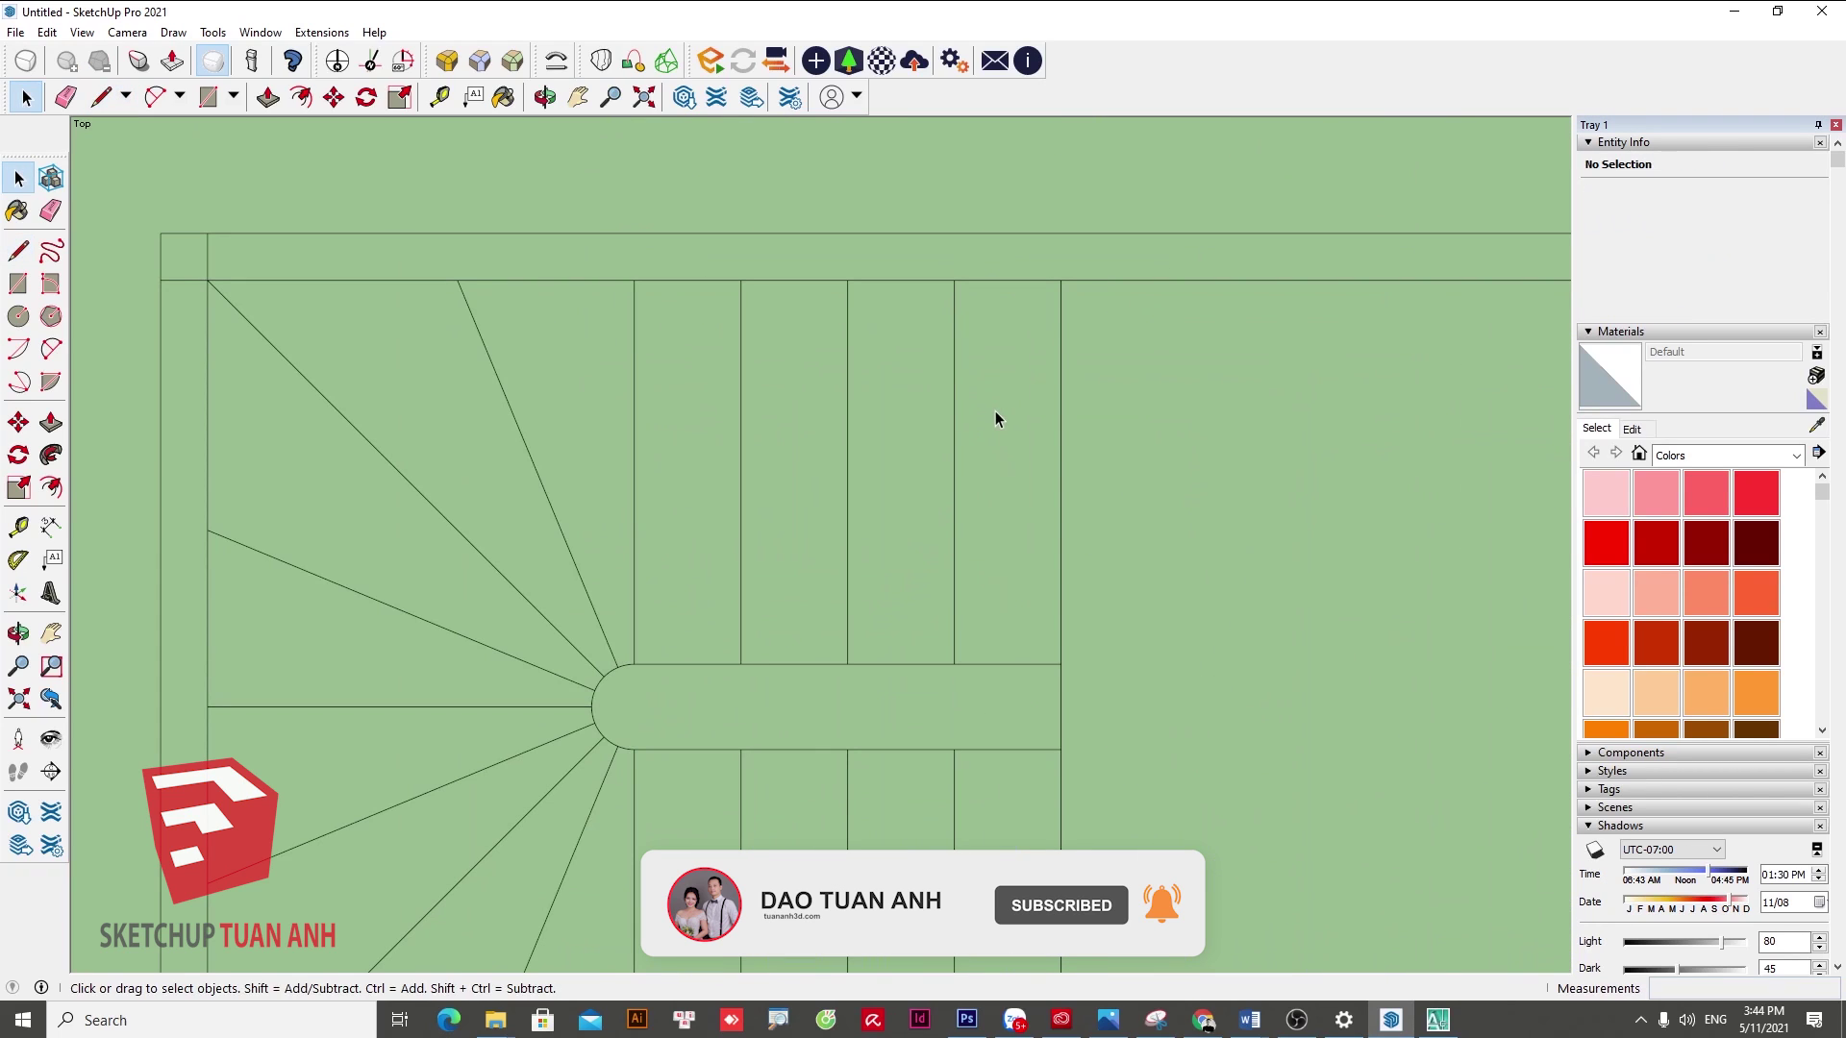
key("l")
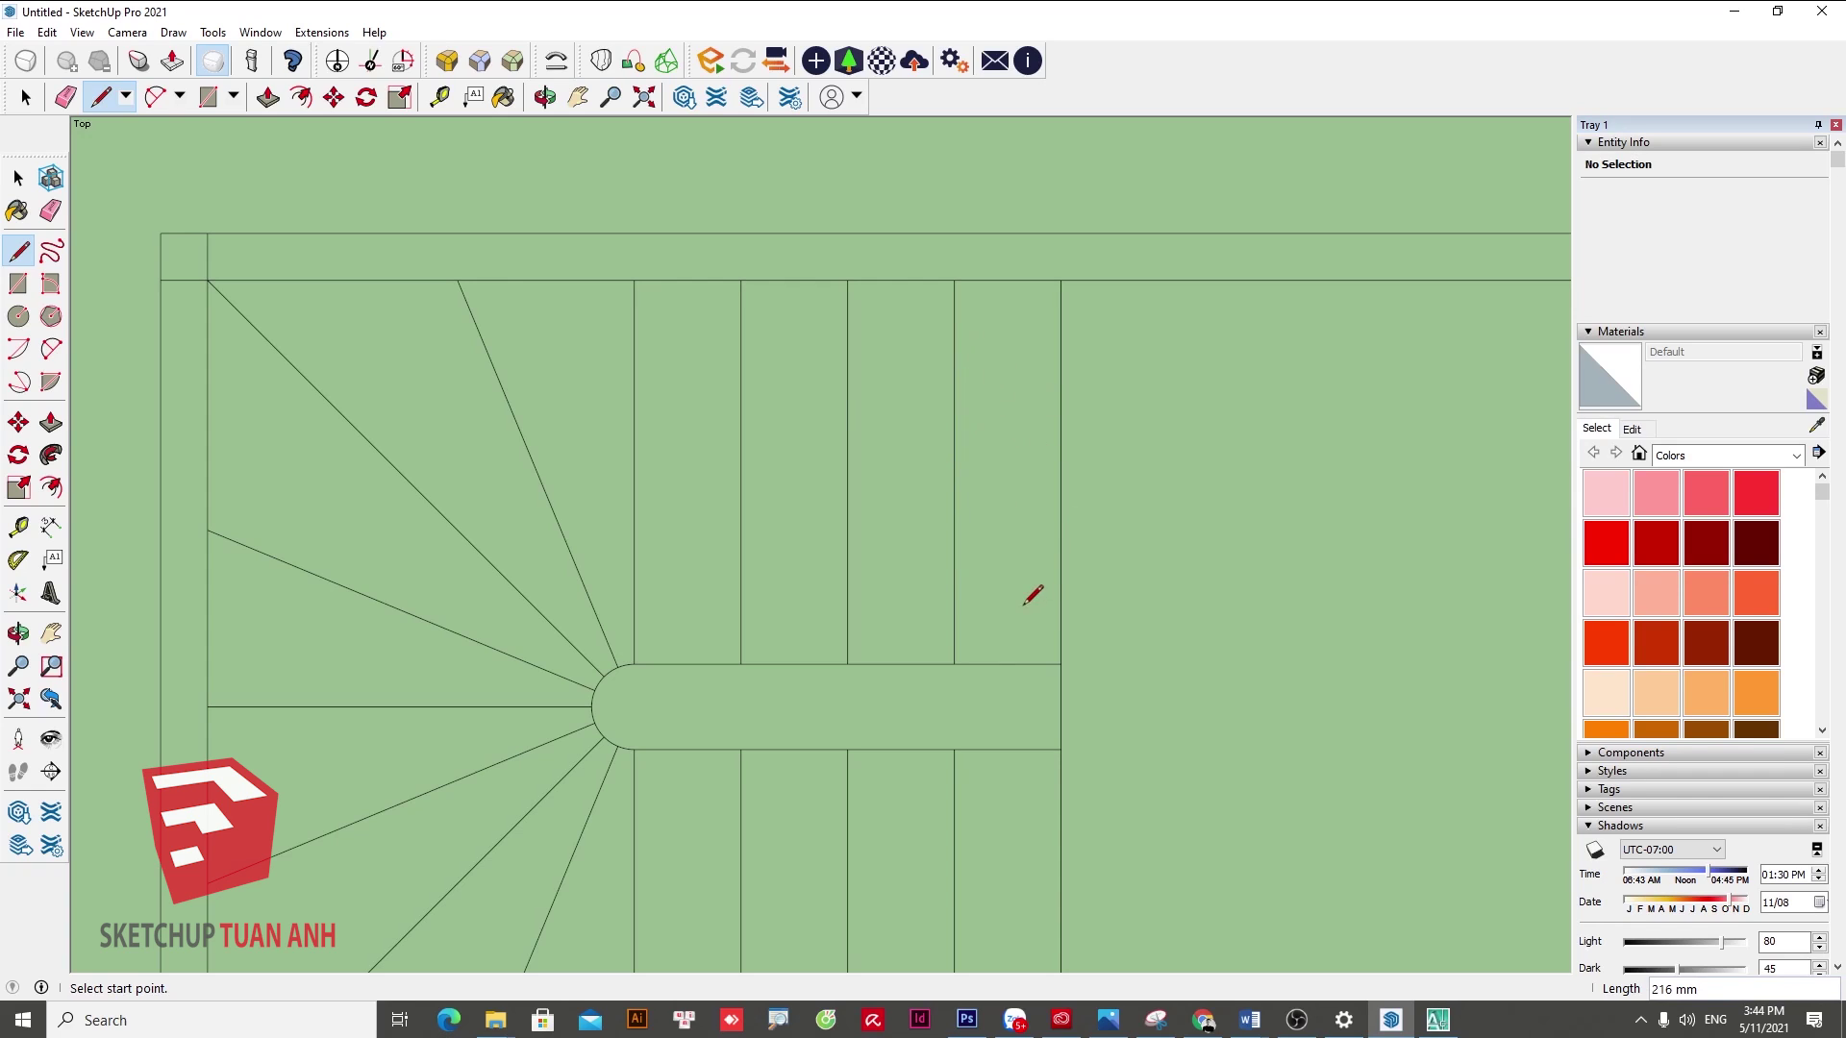
- Trace rectangular faces over the rightmost tread, the second tread, and the last two treads together
key("r")
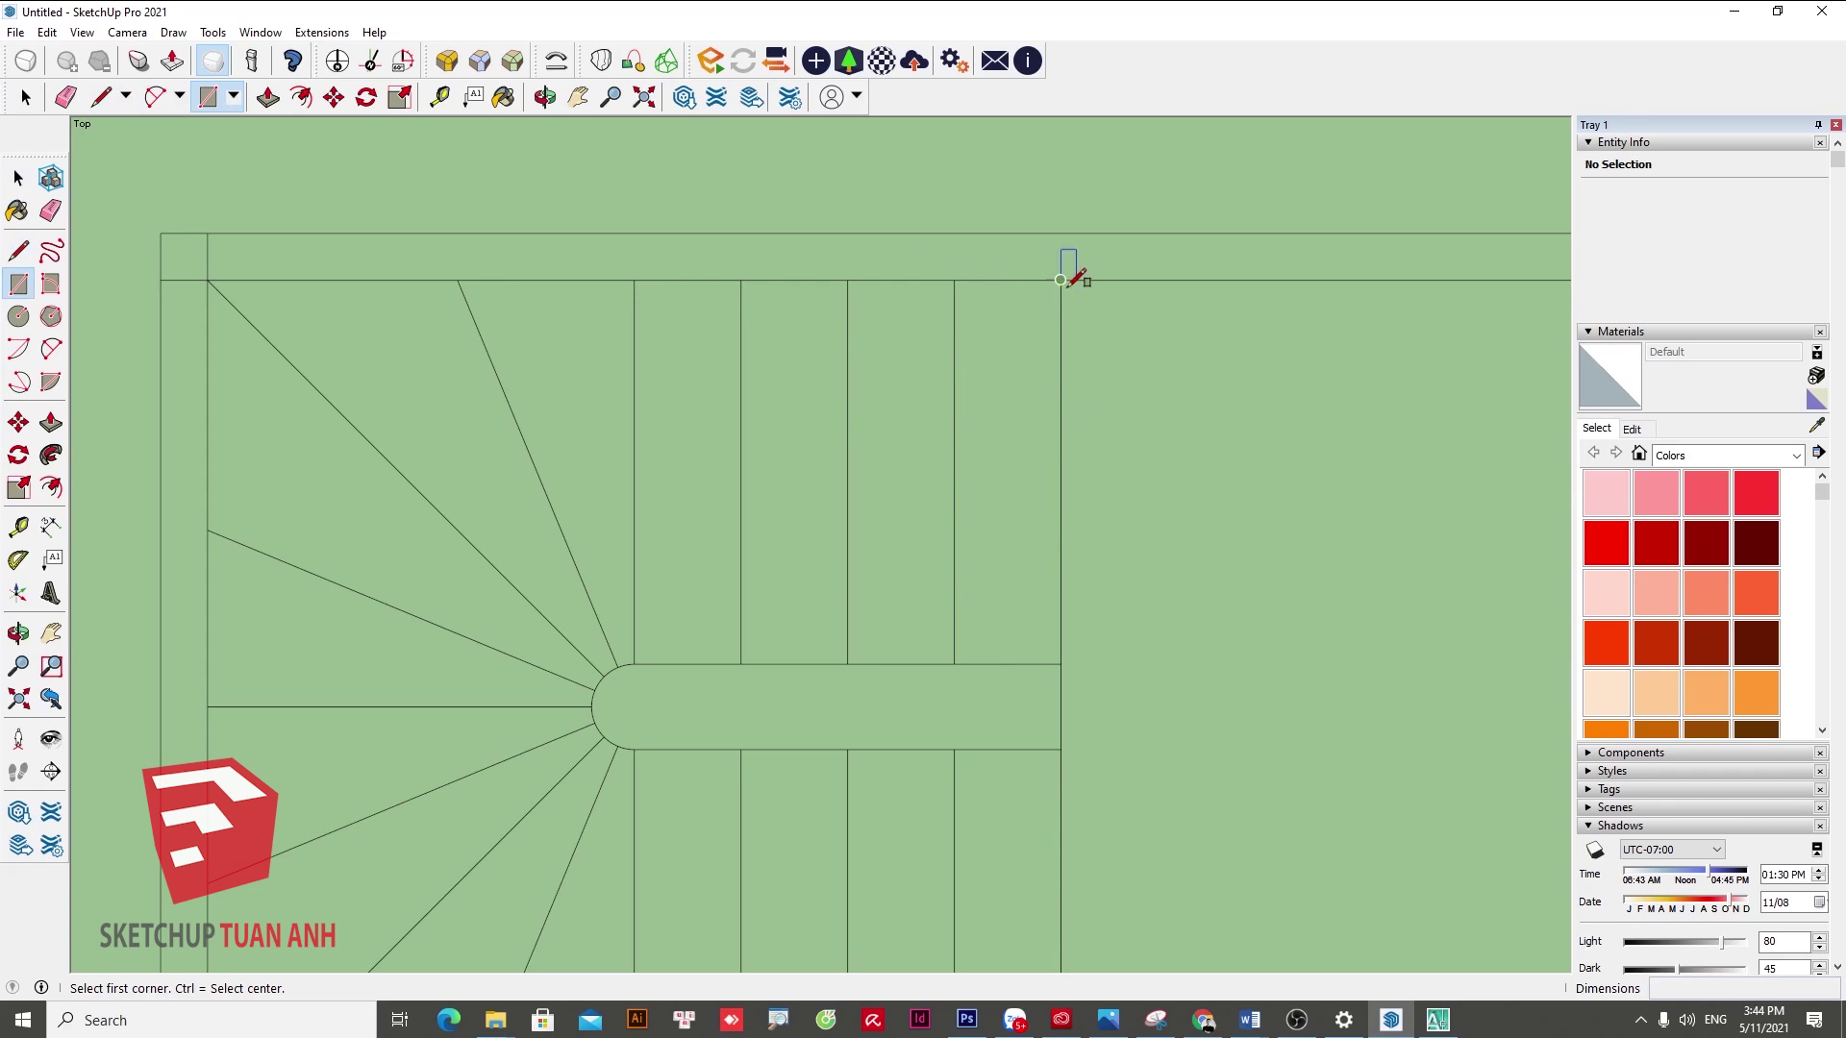
left_click(954, 279)
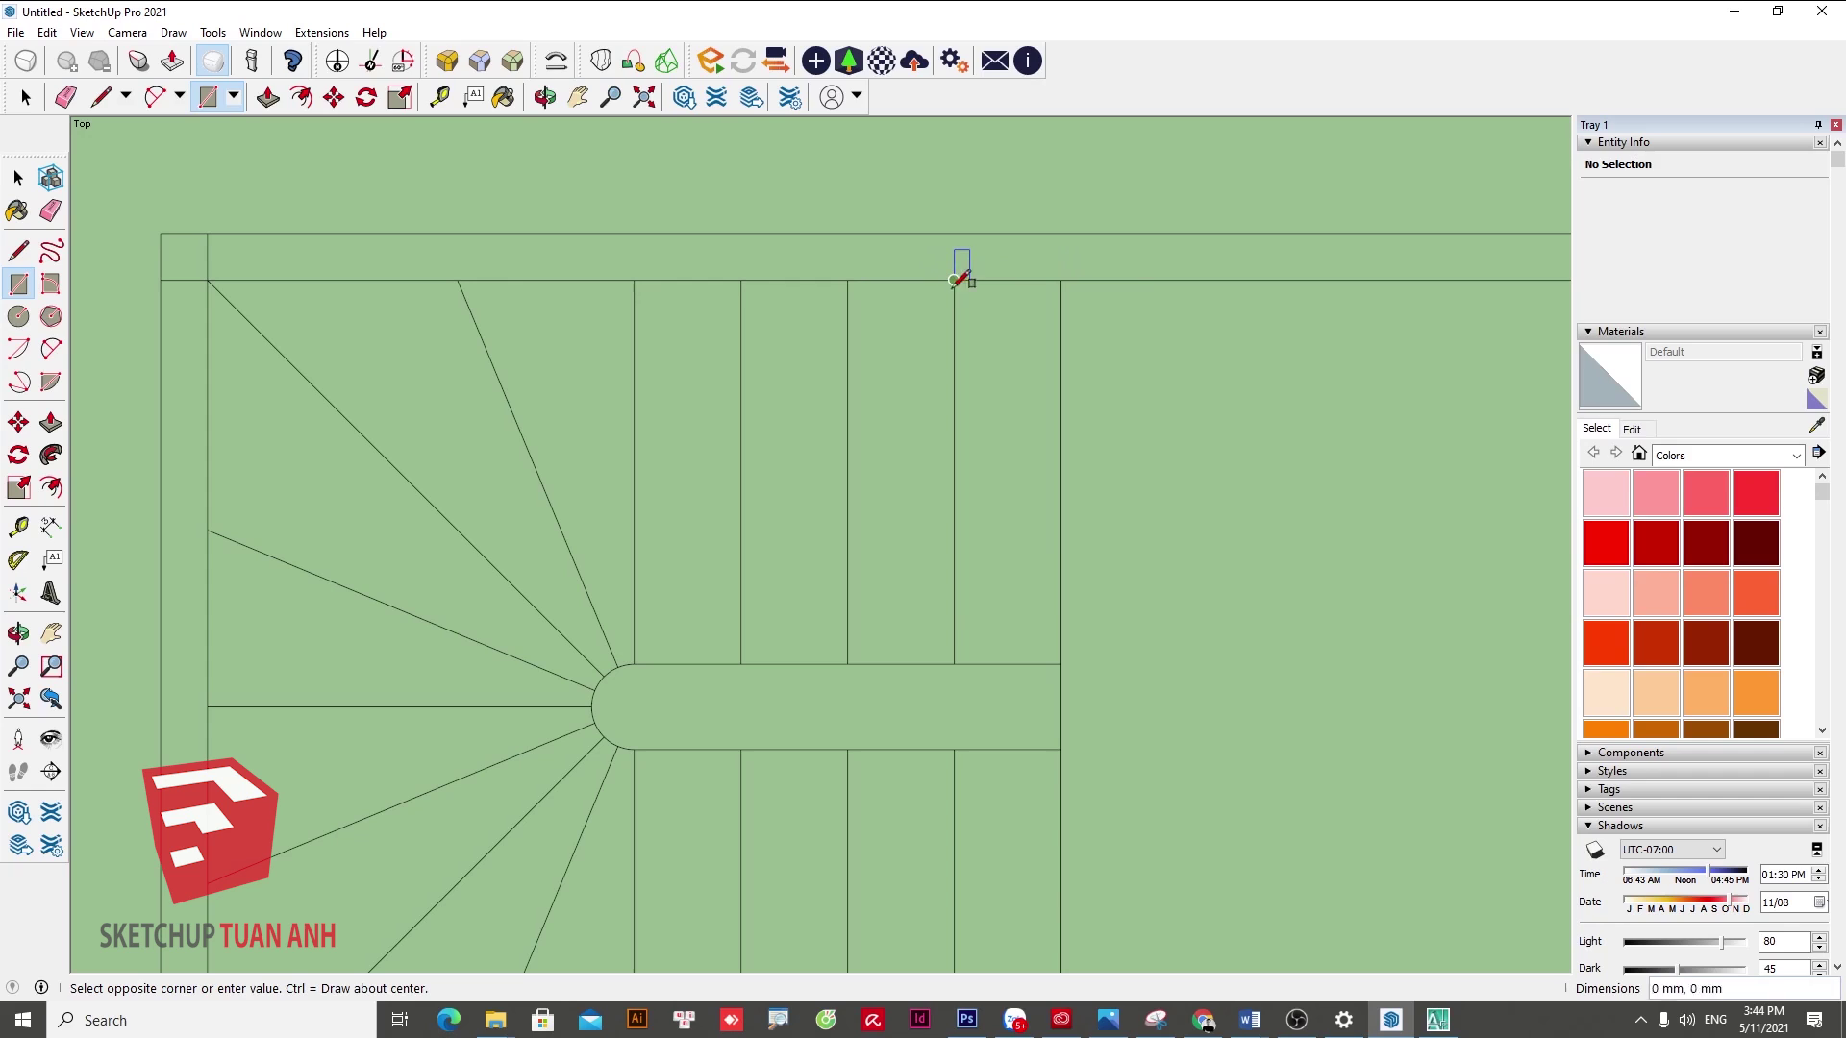
left_click(1060, 662)
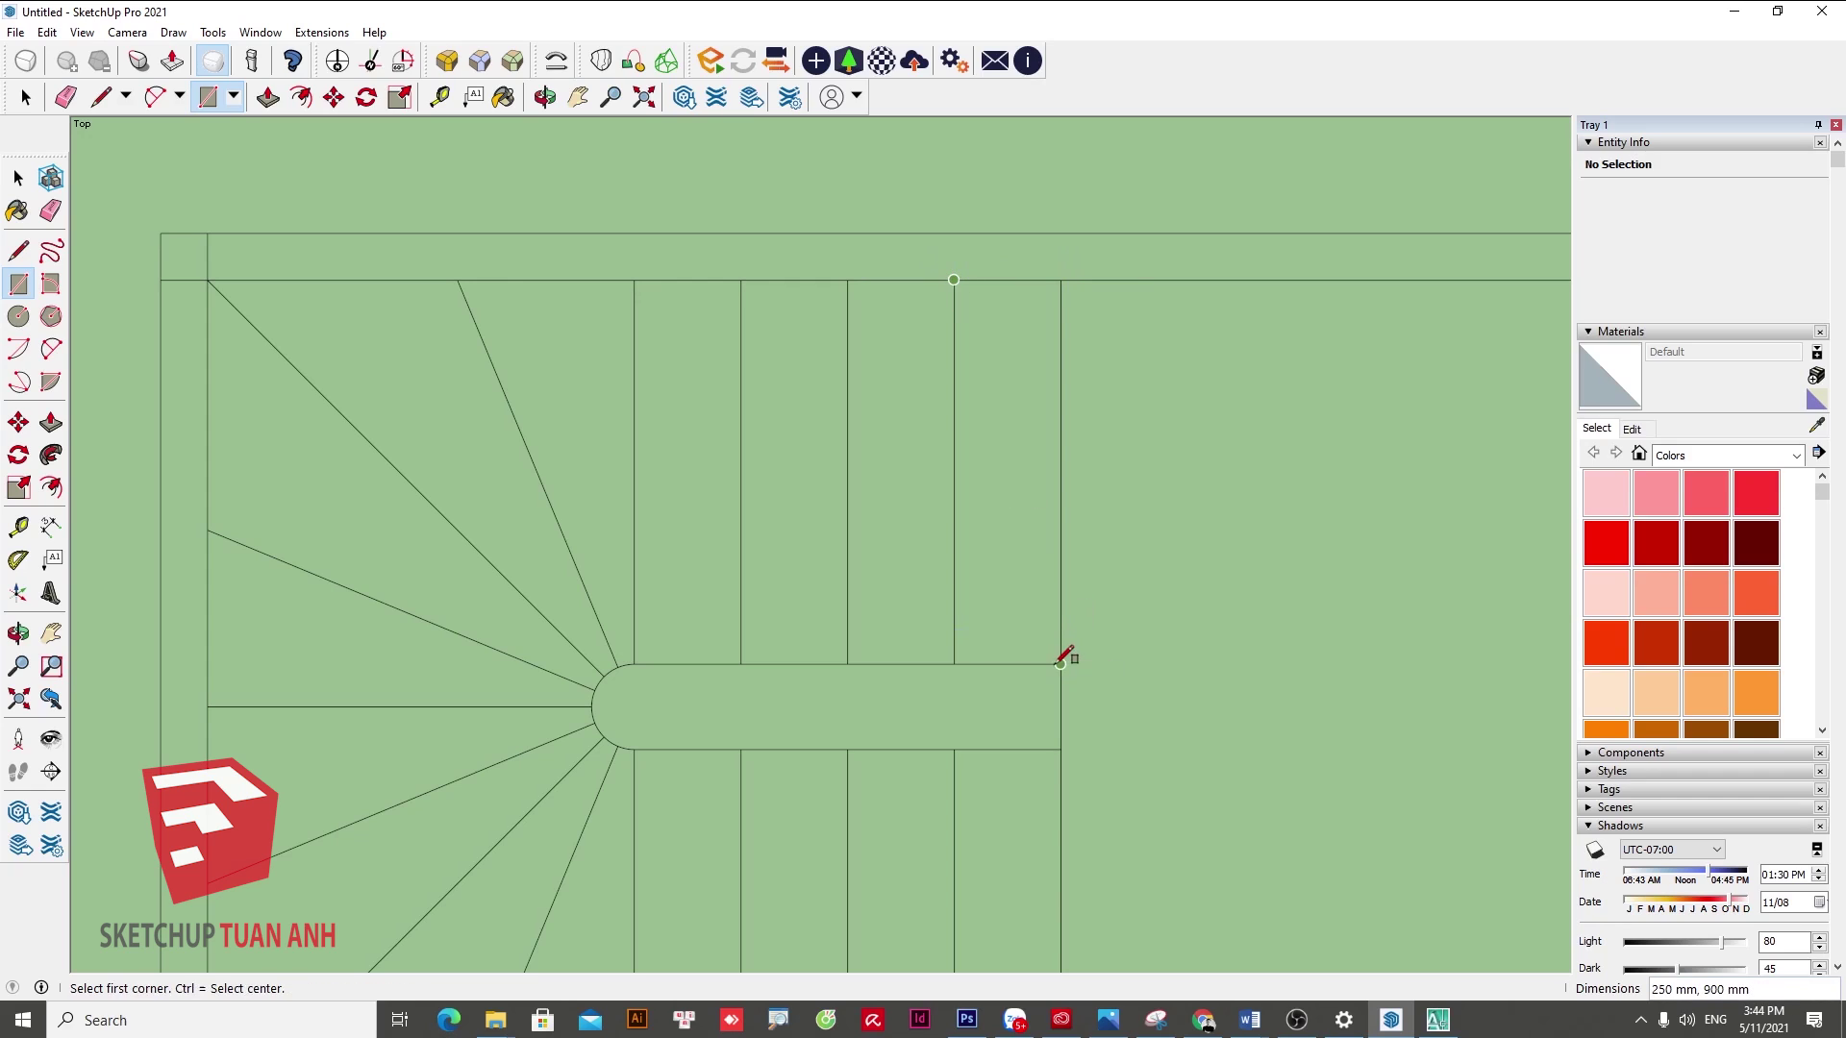
left_click(847, 280)
left_click(954, 663)
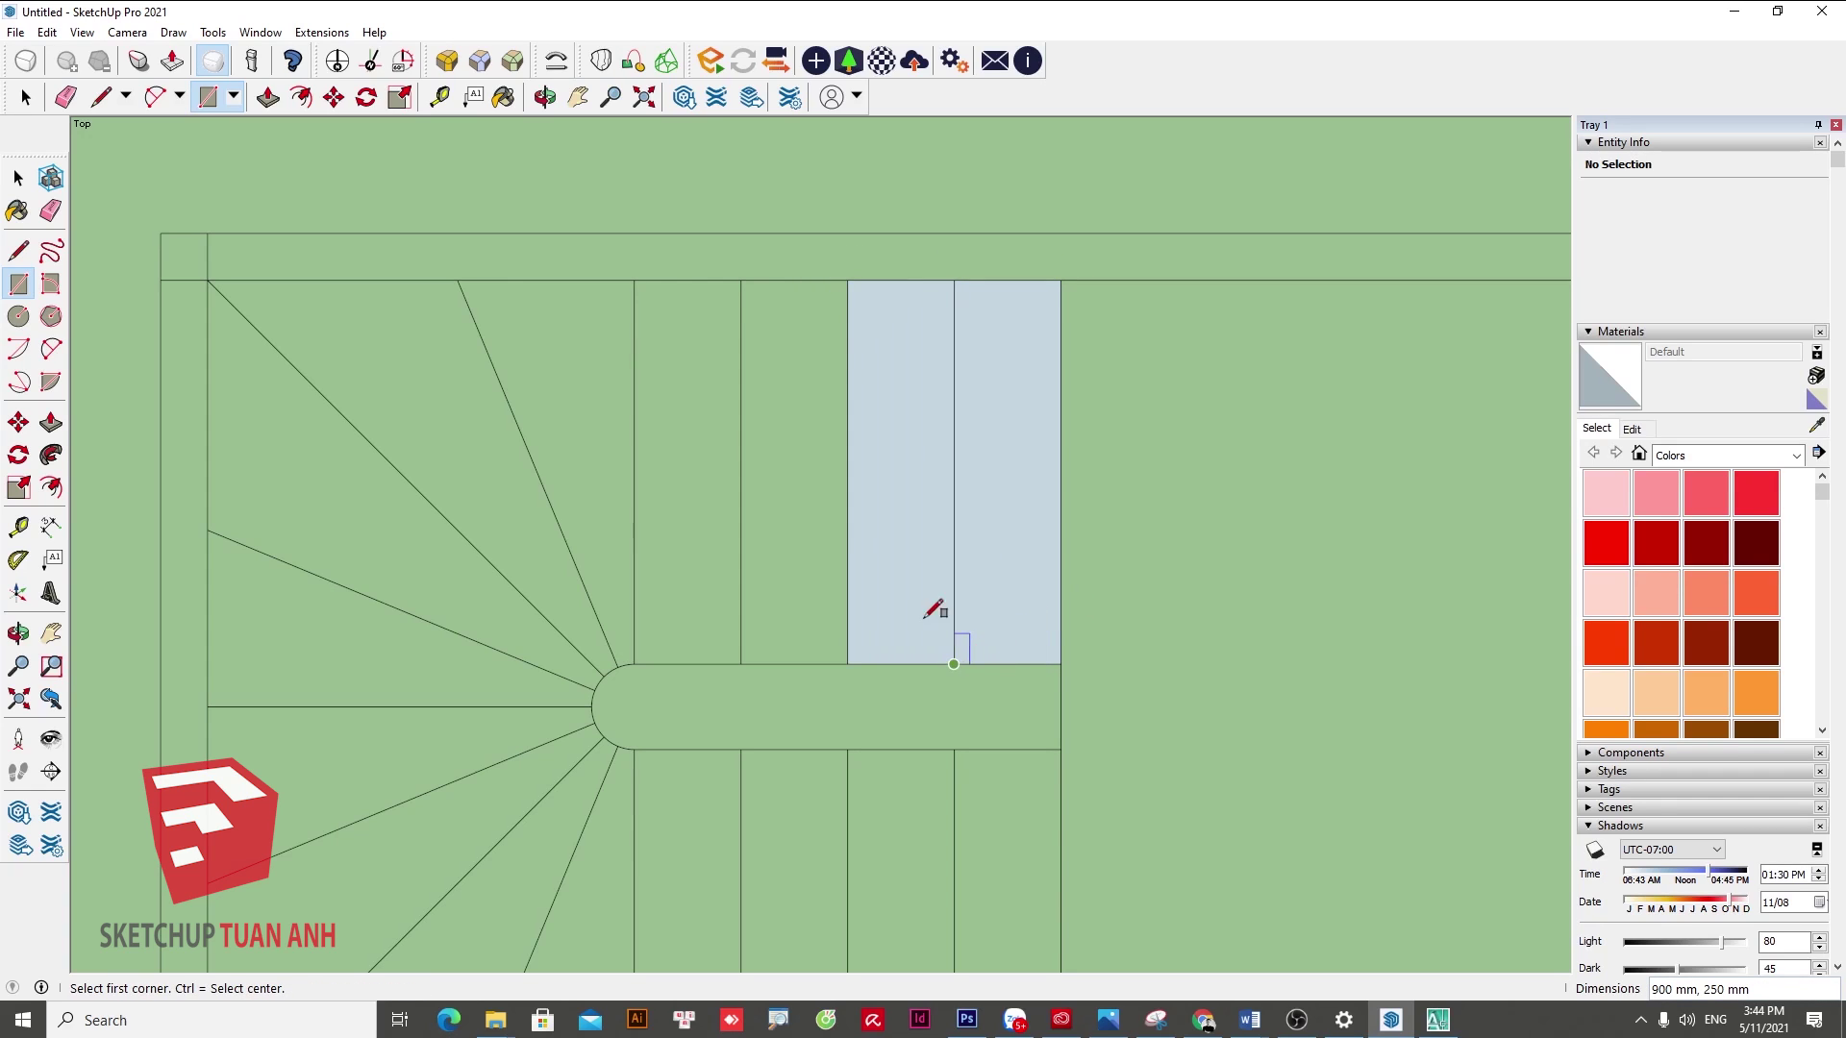
left_click(634, 280)
left_click(848, 663)
key("space")
scroll(844, 523, "down", 3)
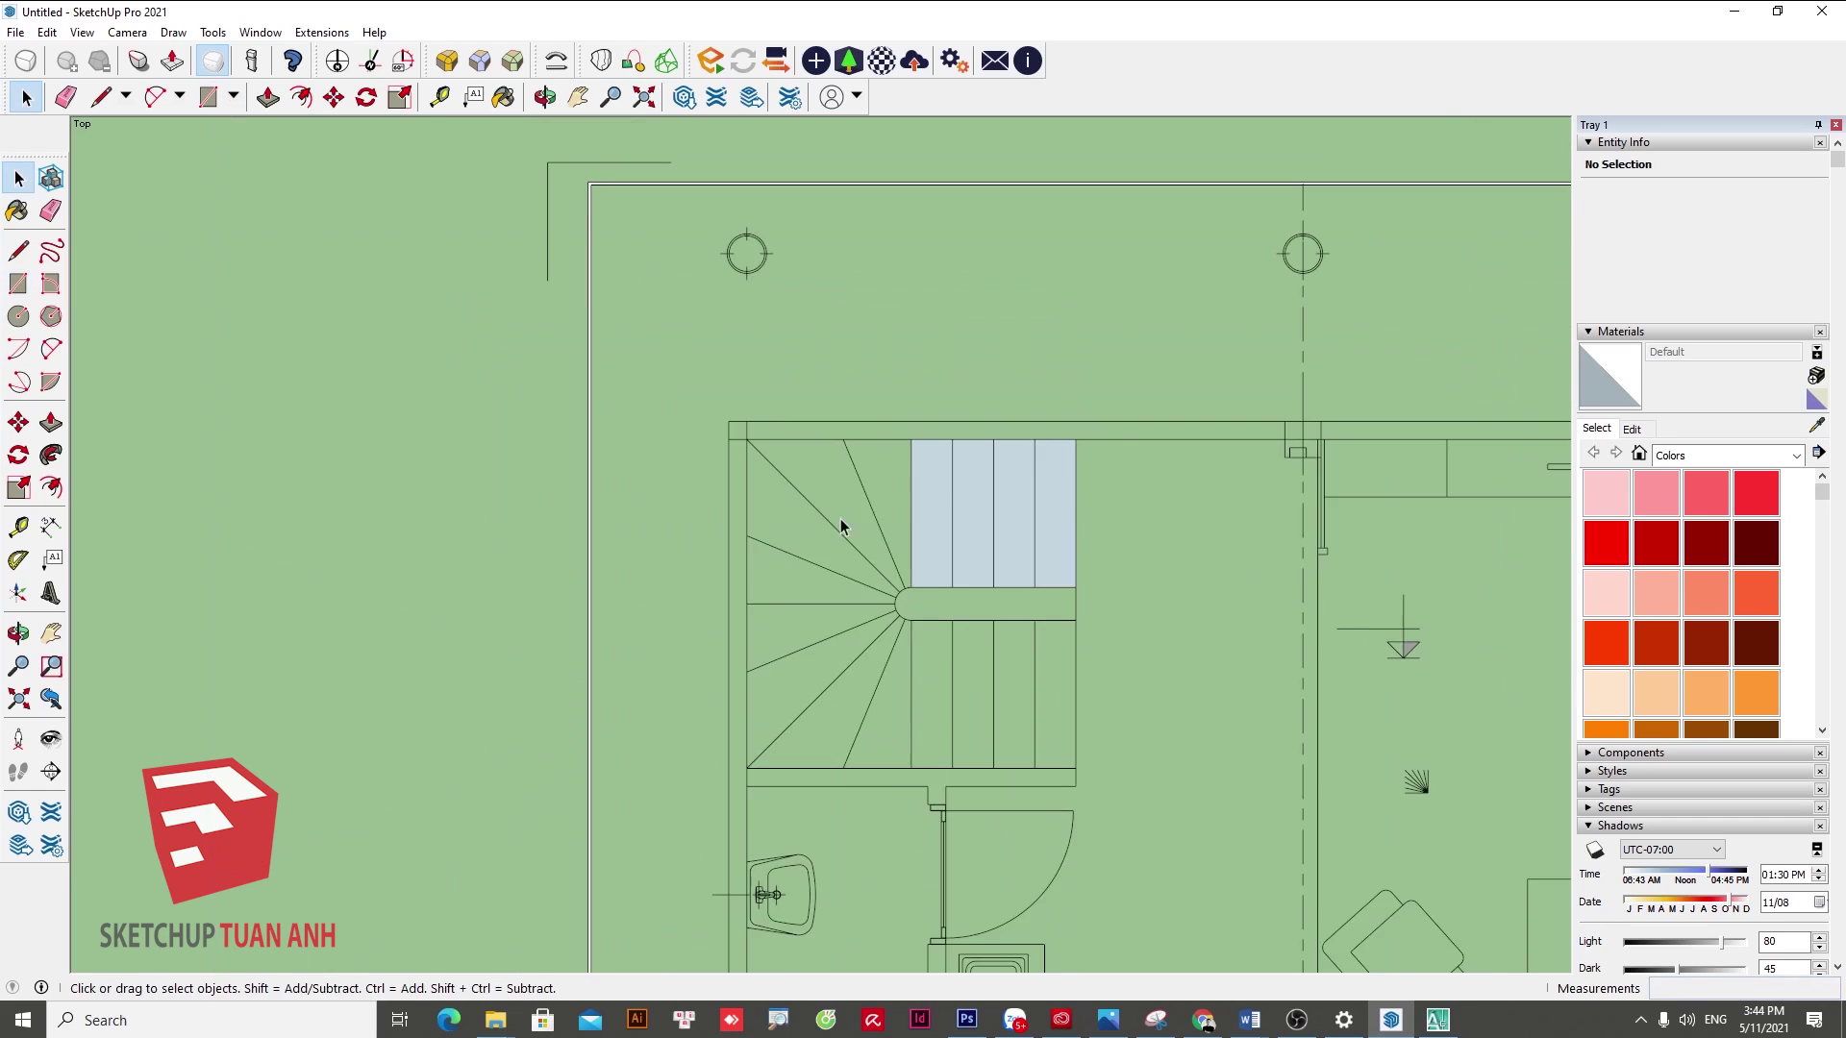
scroll(875, 527, "up", 3)
scroll(925, 507, "up", 3)
key("l")
scroll(864, 370, "down", 2)
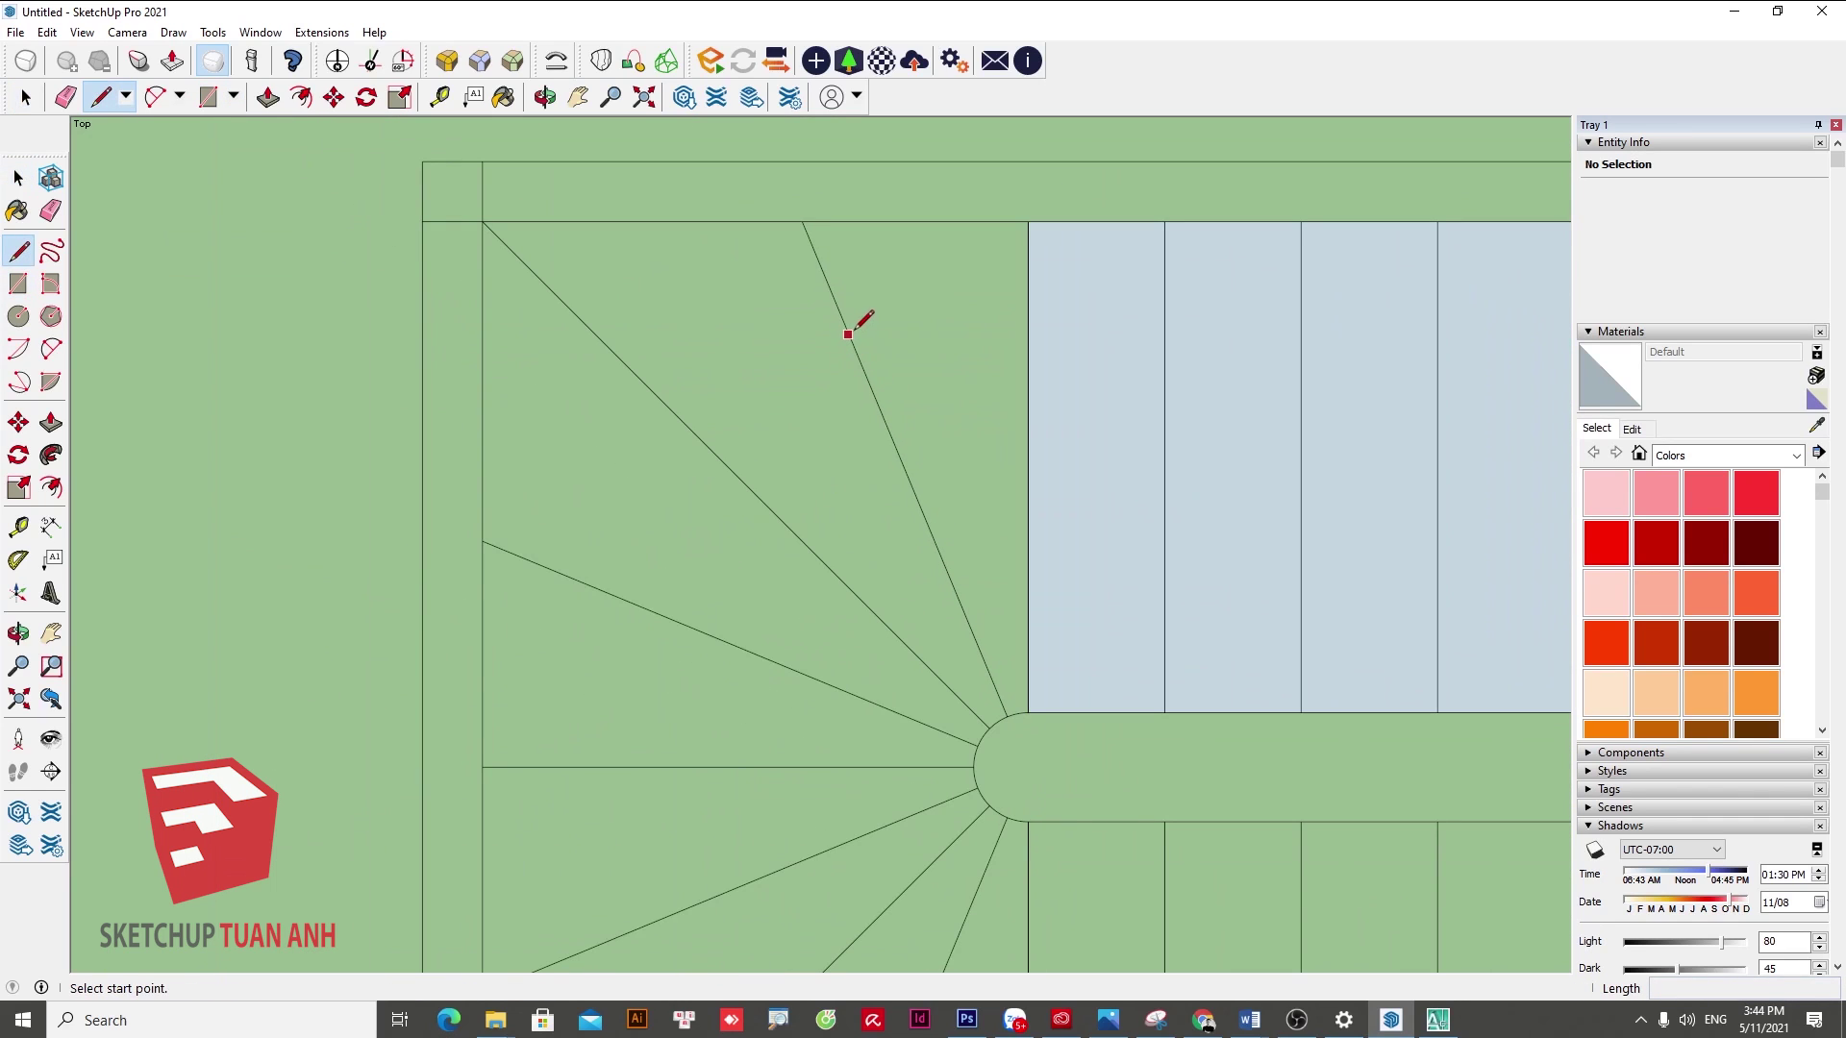
- Draw a line across the first winder tread edge, then abandon an unfinished diagonal line
left_click(847, 333)
left_click(895, 448)
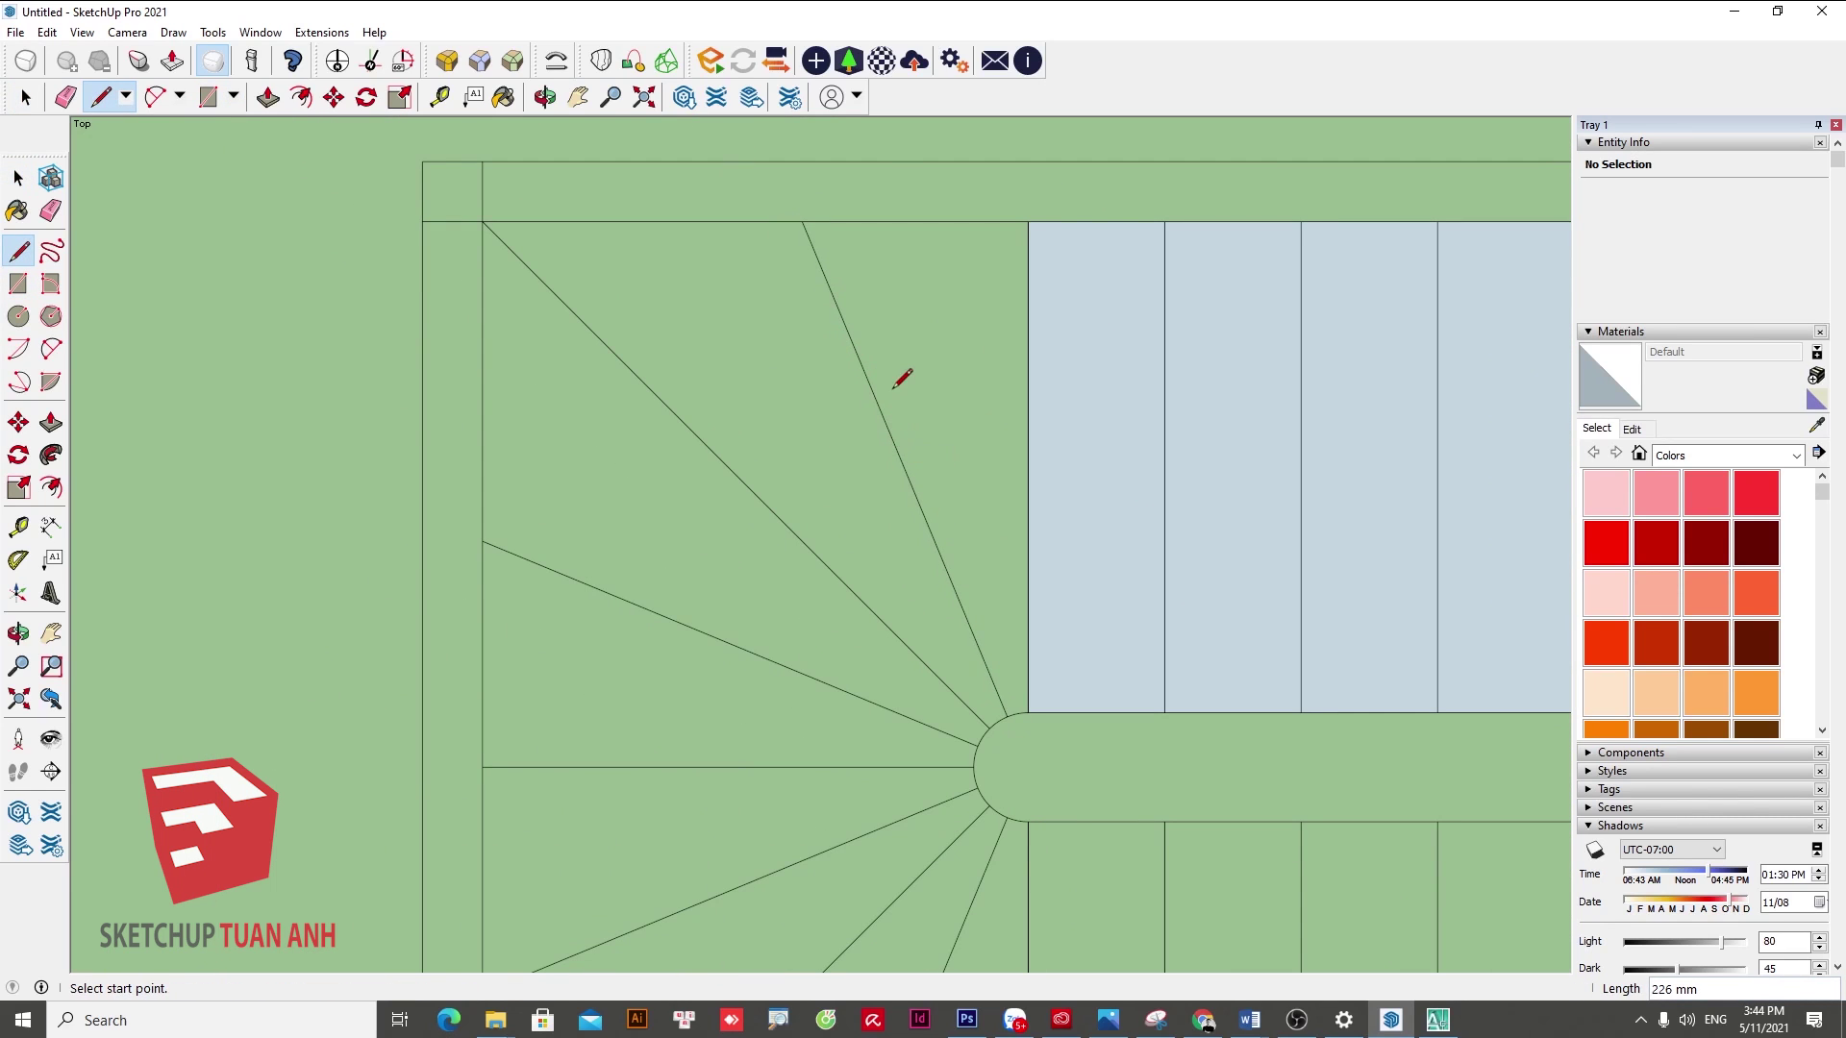
key("space")
scroll(1002, 670, "down", 2)
scroll(979, 612, "up", 3)
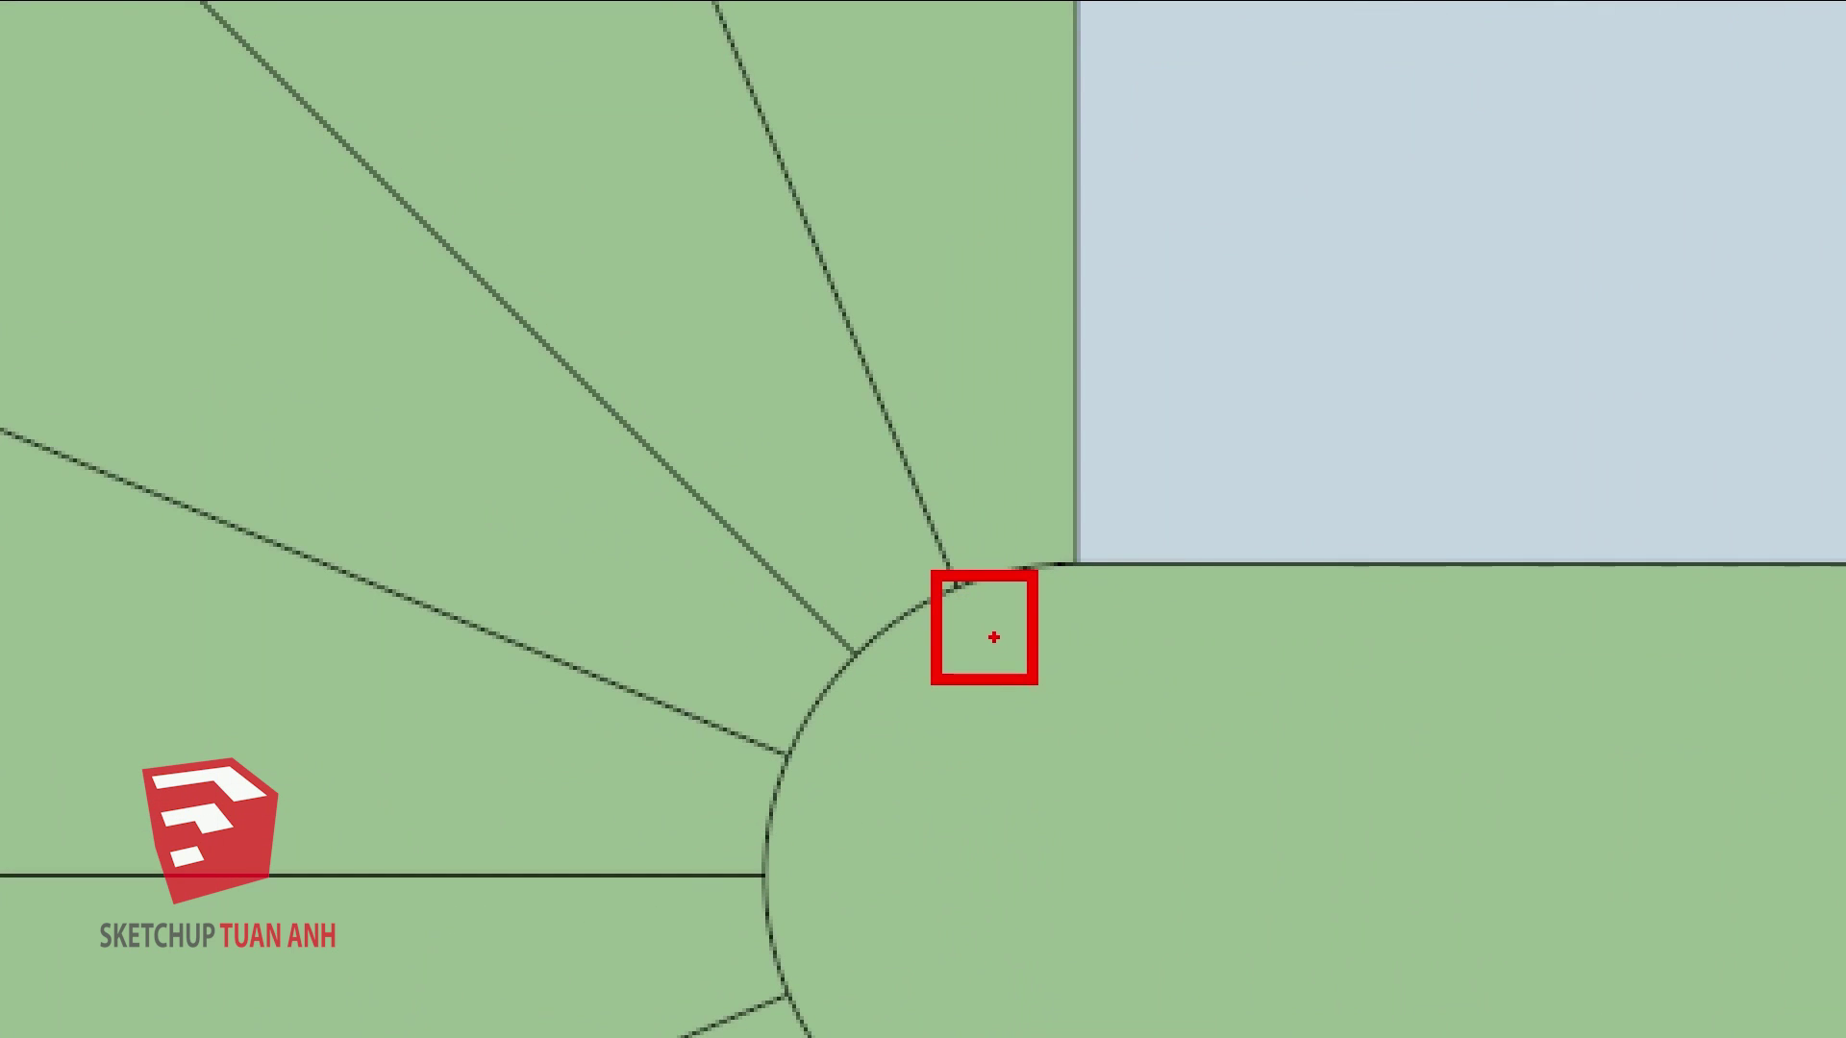
key("l")
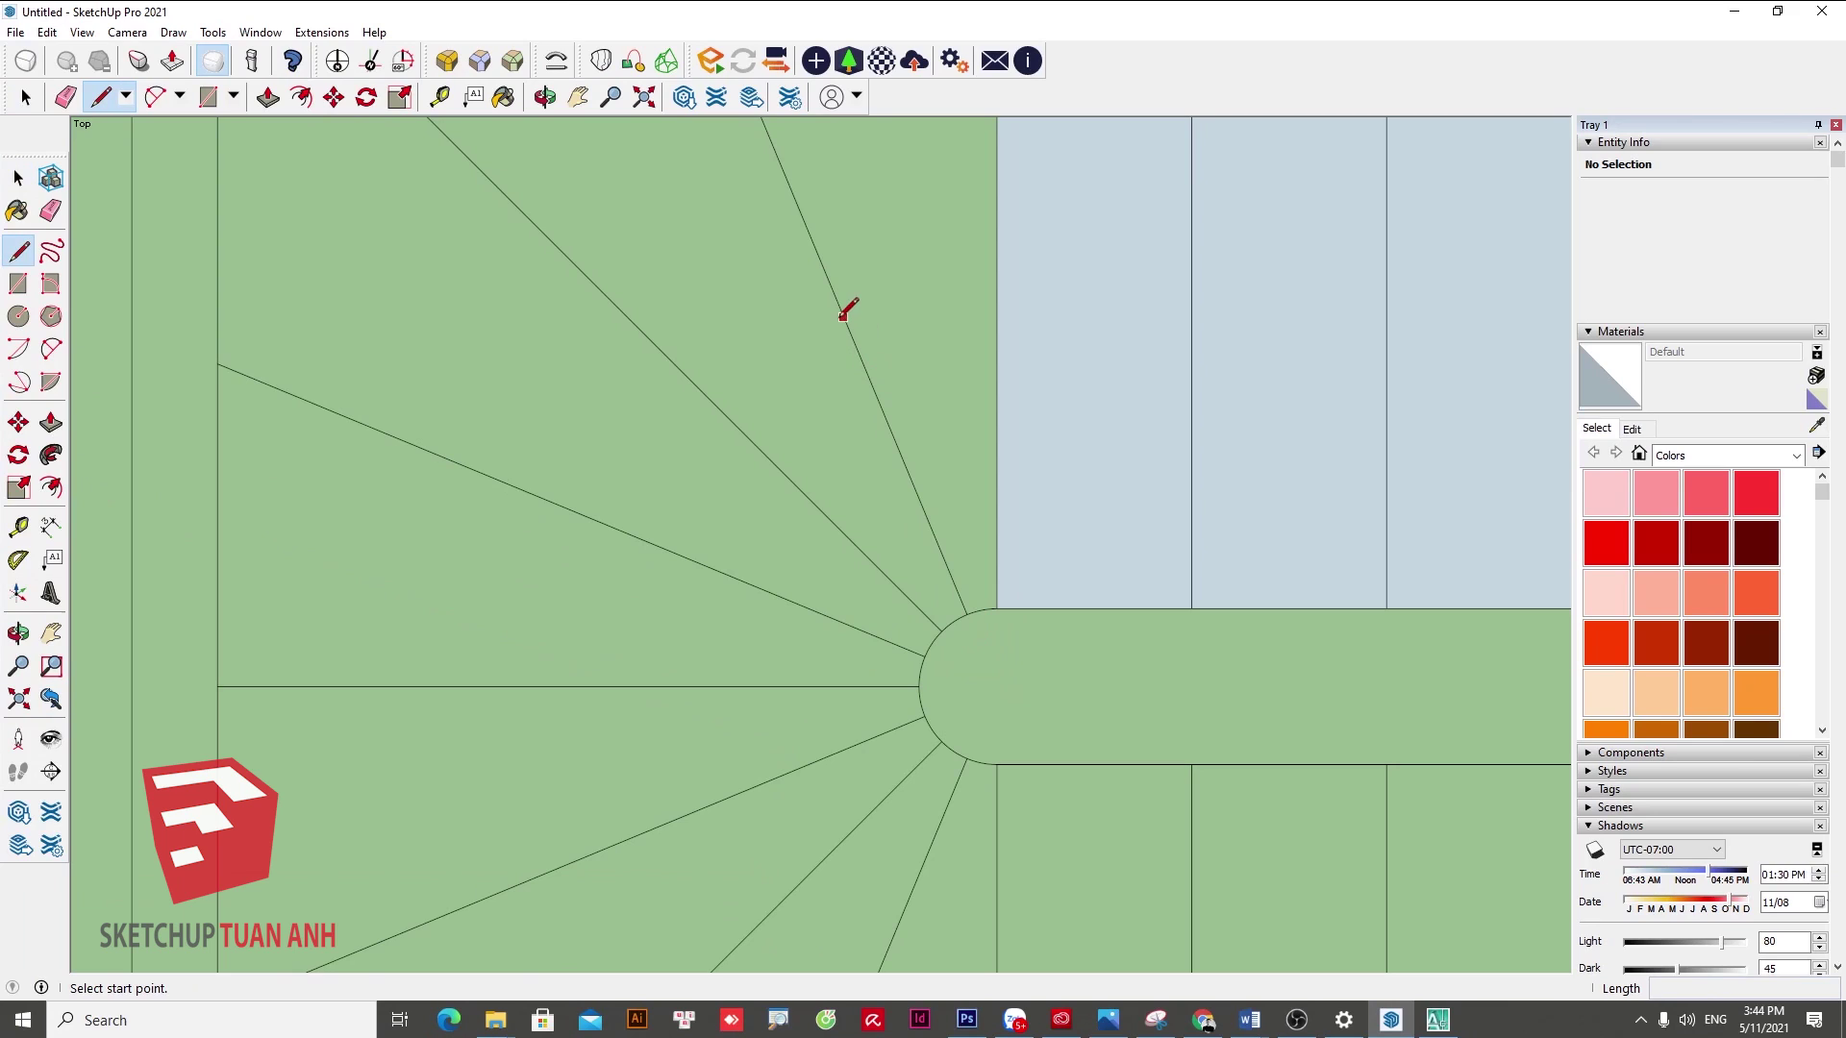
left_click(842, 314)
key("space")
scroll(966, 596, "down", 3)
scroll(973, 539, "up", 2)
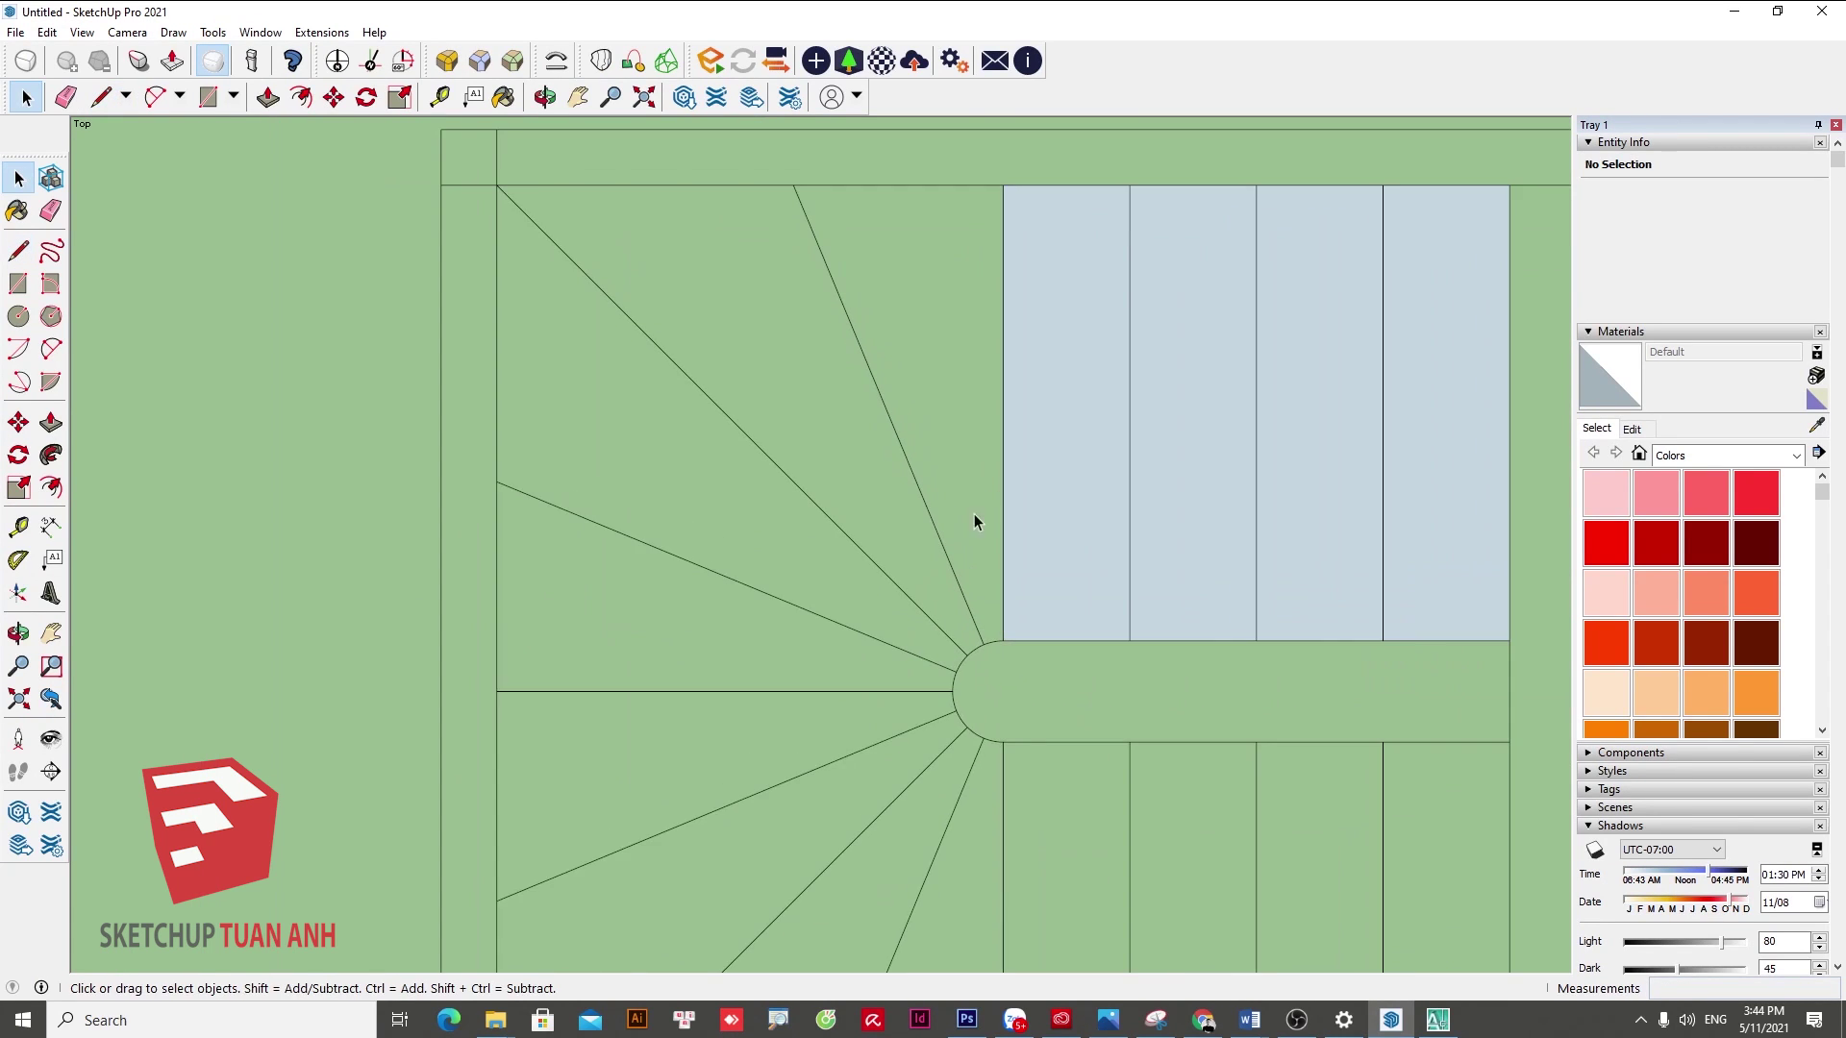
scroll(947, 481, "up", 2)
- Draw a line from the diagonal winder edge into the rounded landing
key("l")
left_click(892, 417)
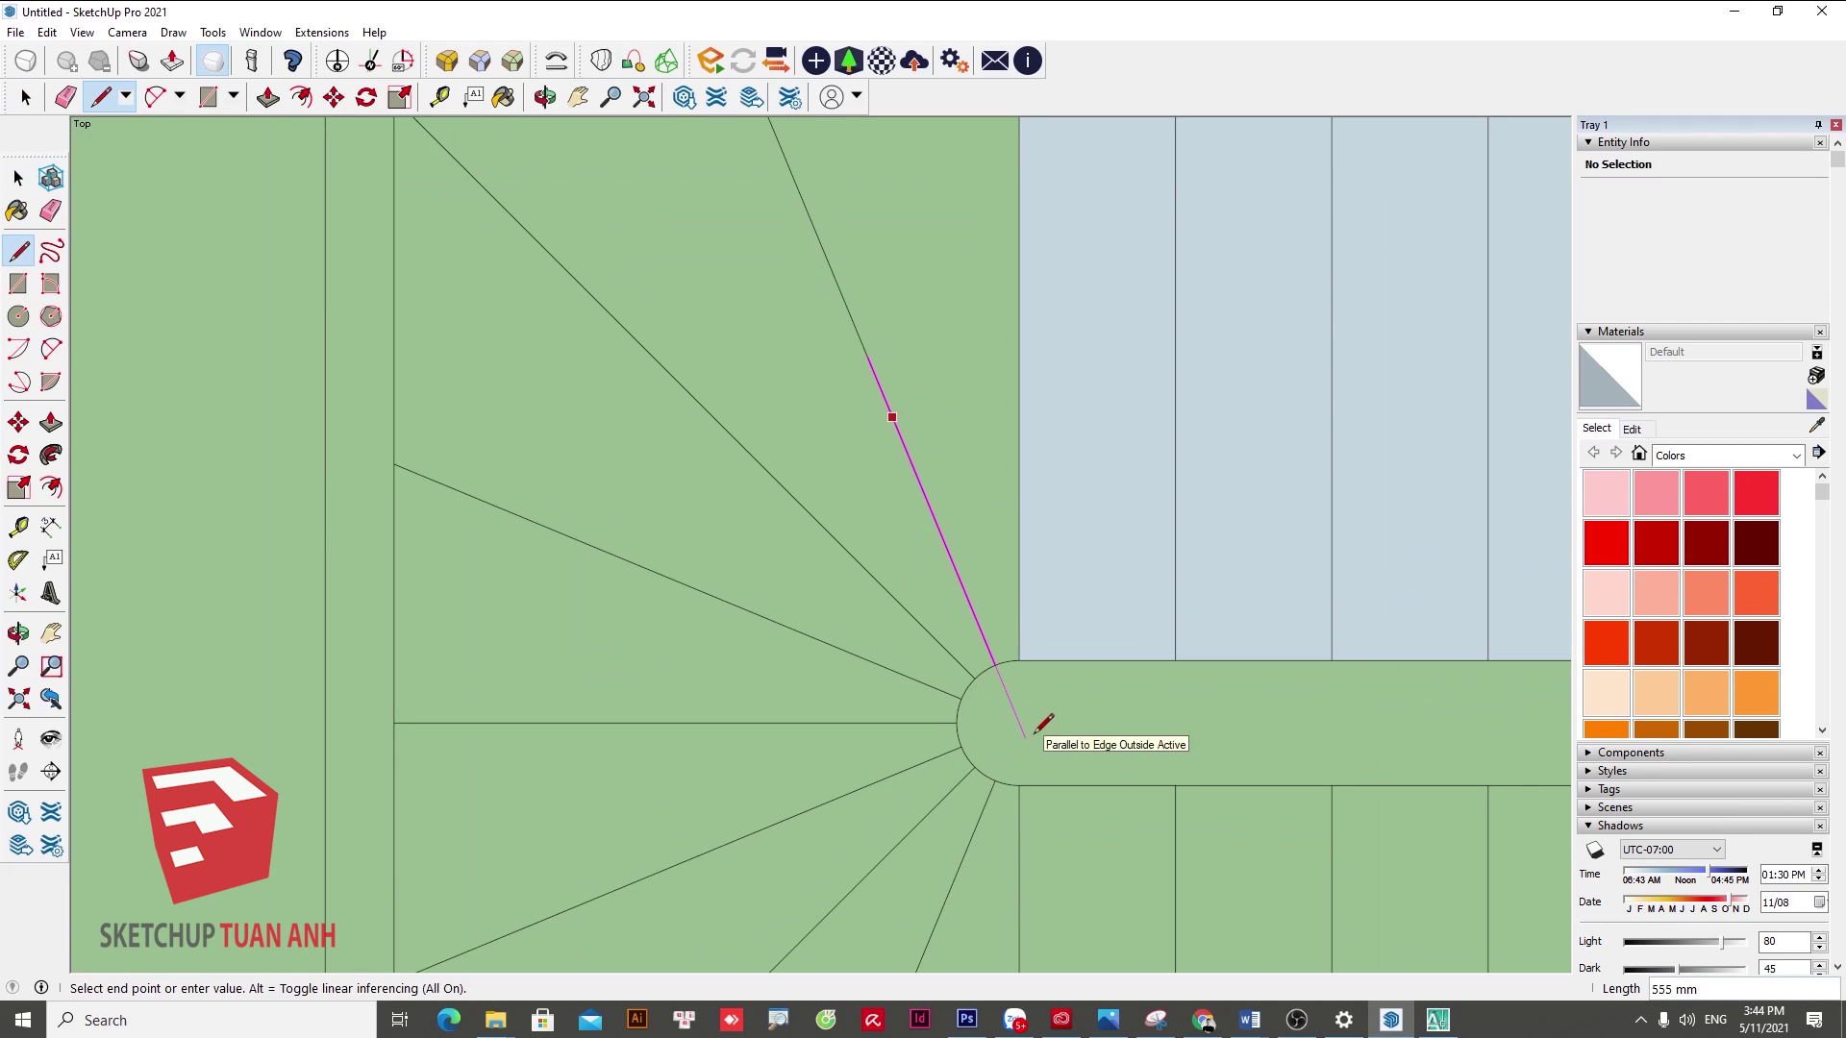
left_click(1033, 732)
scroll(1036, 729, "down", 3)
key("space")
- Extend a line along the winder edge past the top border, closing a triangular tread face
key("l")
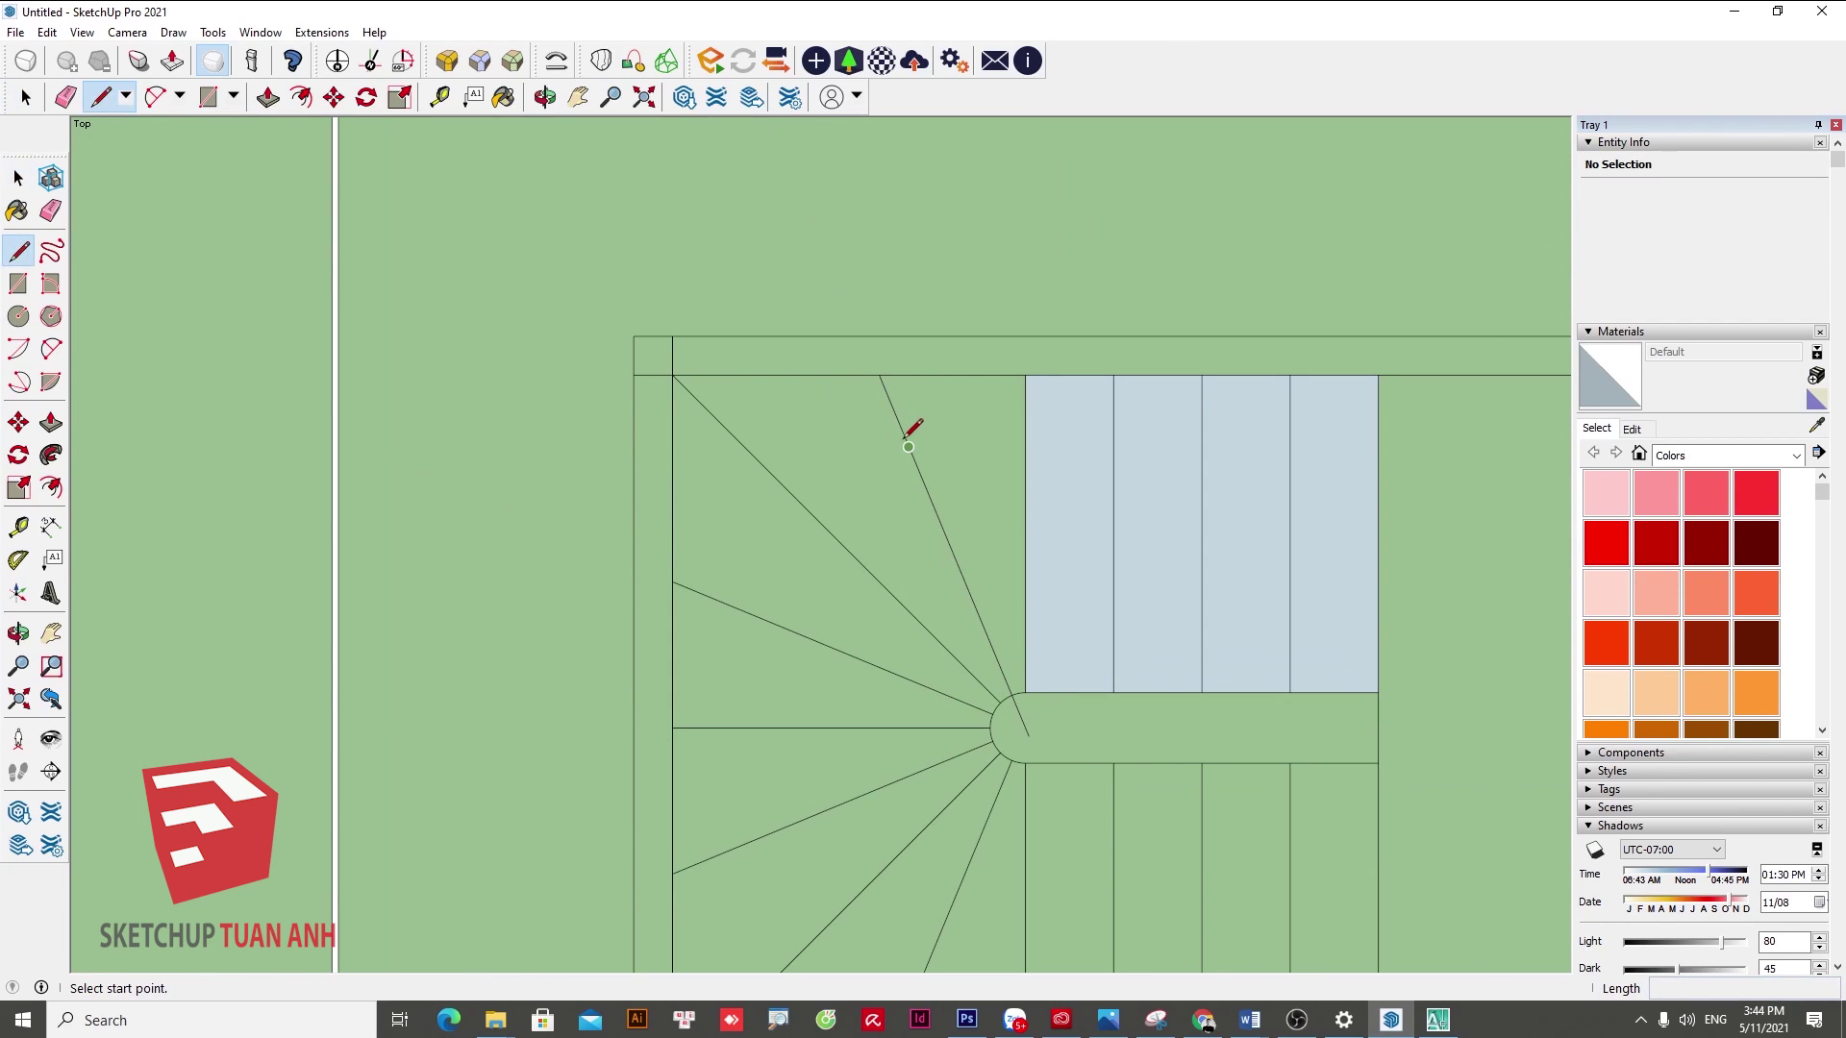
left_click(909, 445)
left_click(824, 187)
key("space")
scroll(989, 546, "up", 2)
scroll(988, 546, "up", 1)
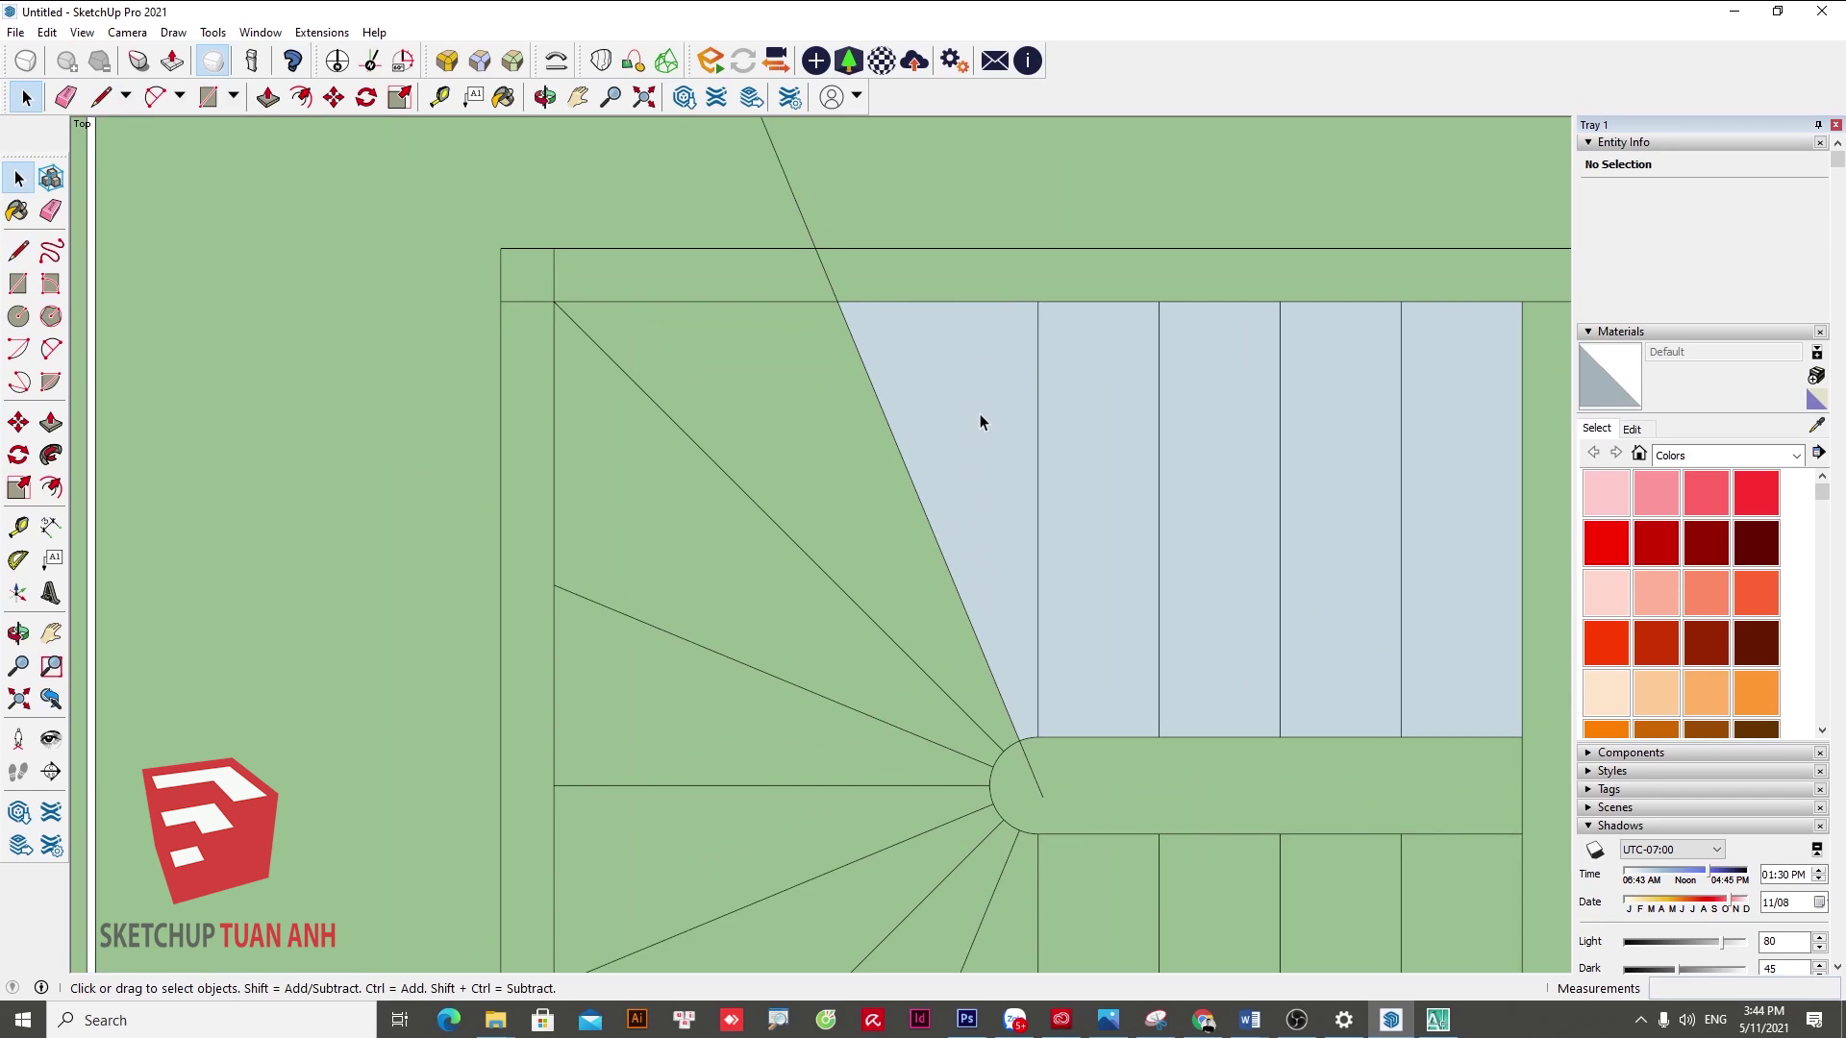
left_click(978, 422)
scroll(952, 403, "down", 1)
scroll(1010, 618, "down", 1)
scroll(972, 610, "up", 1)
scroll(894, 574, "up", 3)
left_click(894, 574)
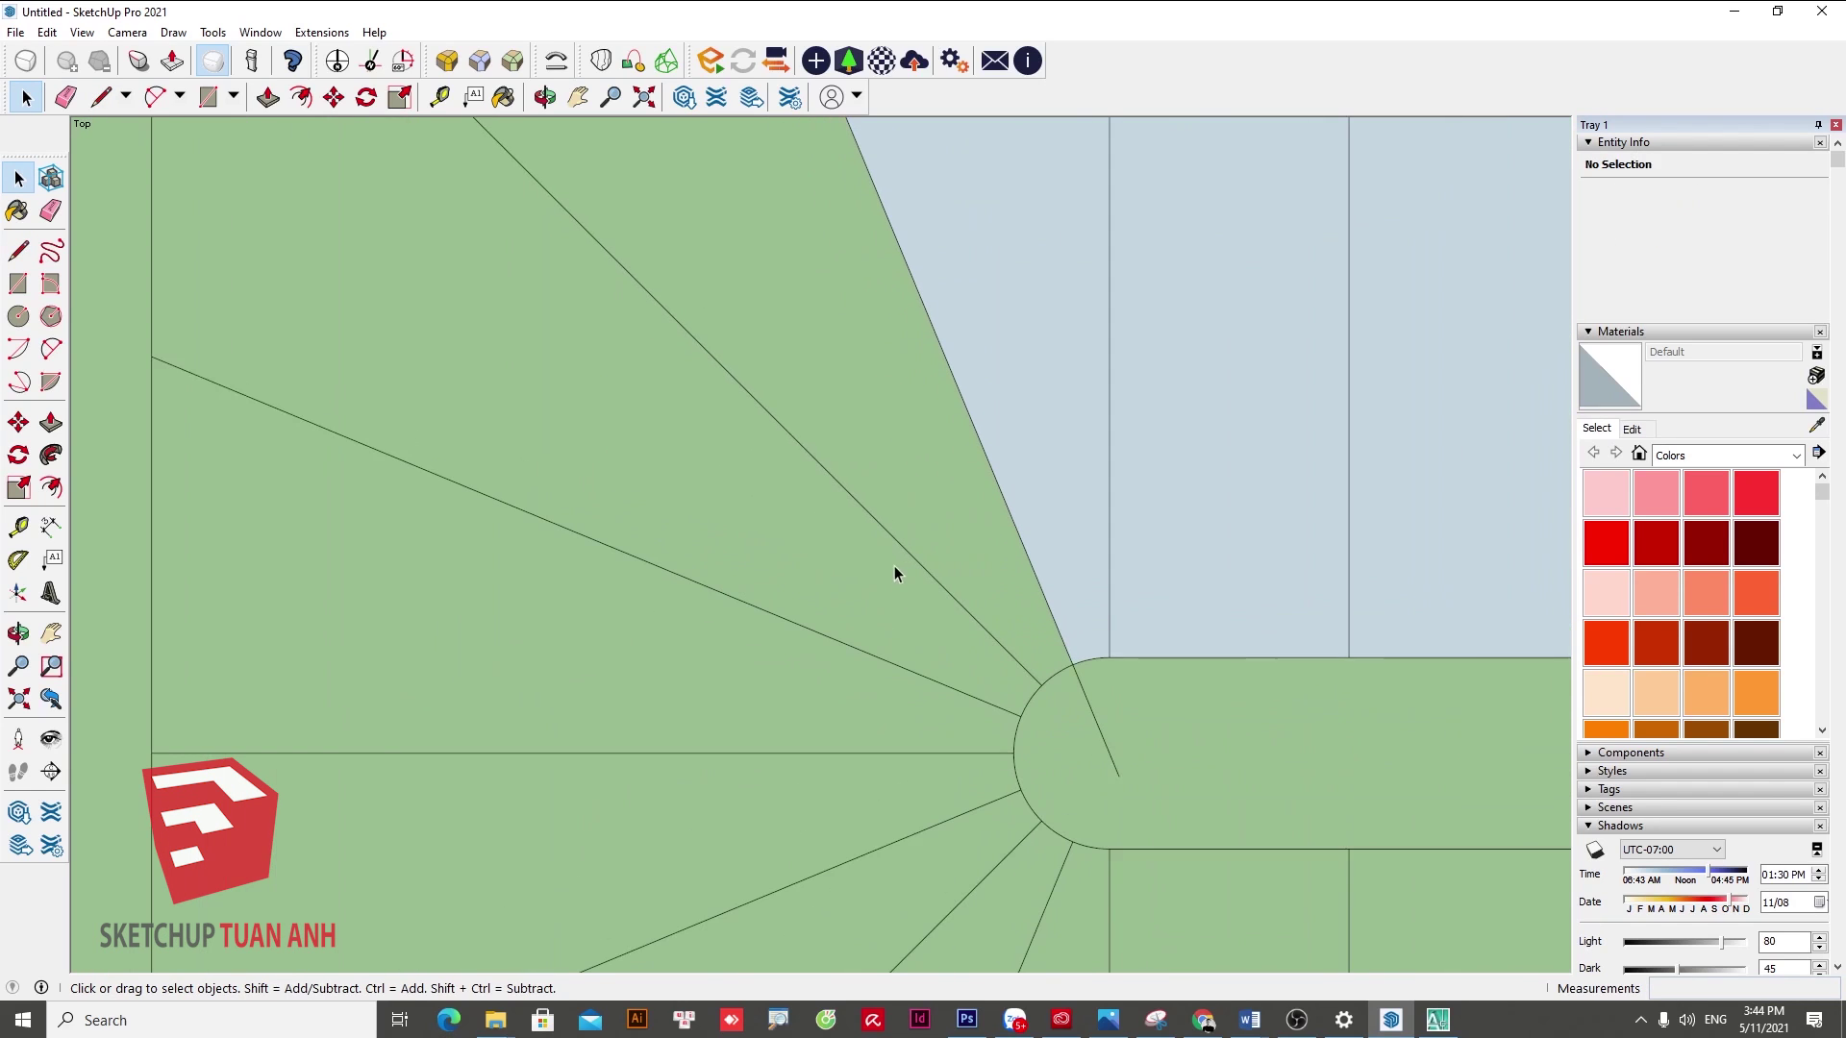
- Run a line from the next winder edge through the rounded landing to form a wedge-shaped tread
key("l")
left_click(875, 519)
scroll(1059, 725, "up", 3)
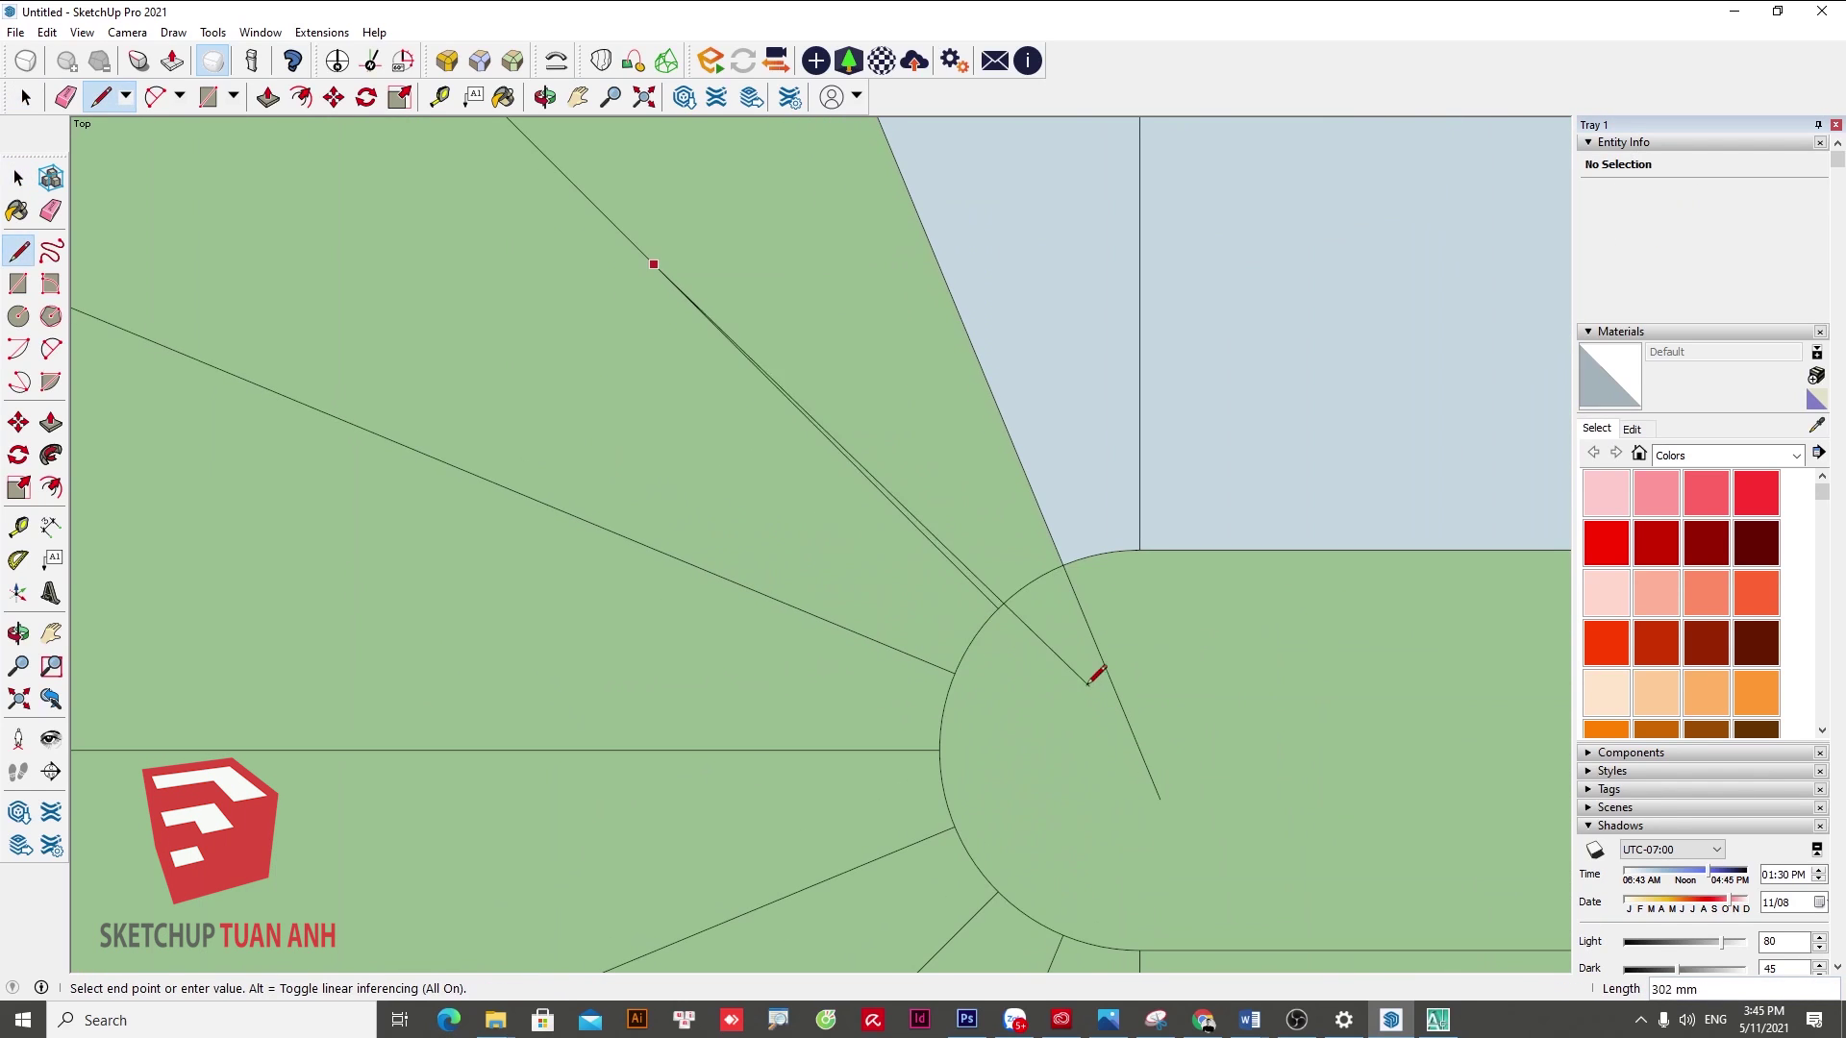
left_click(955, 565)
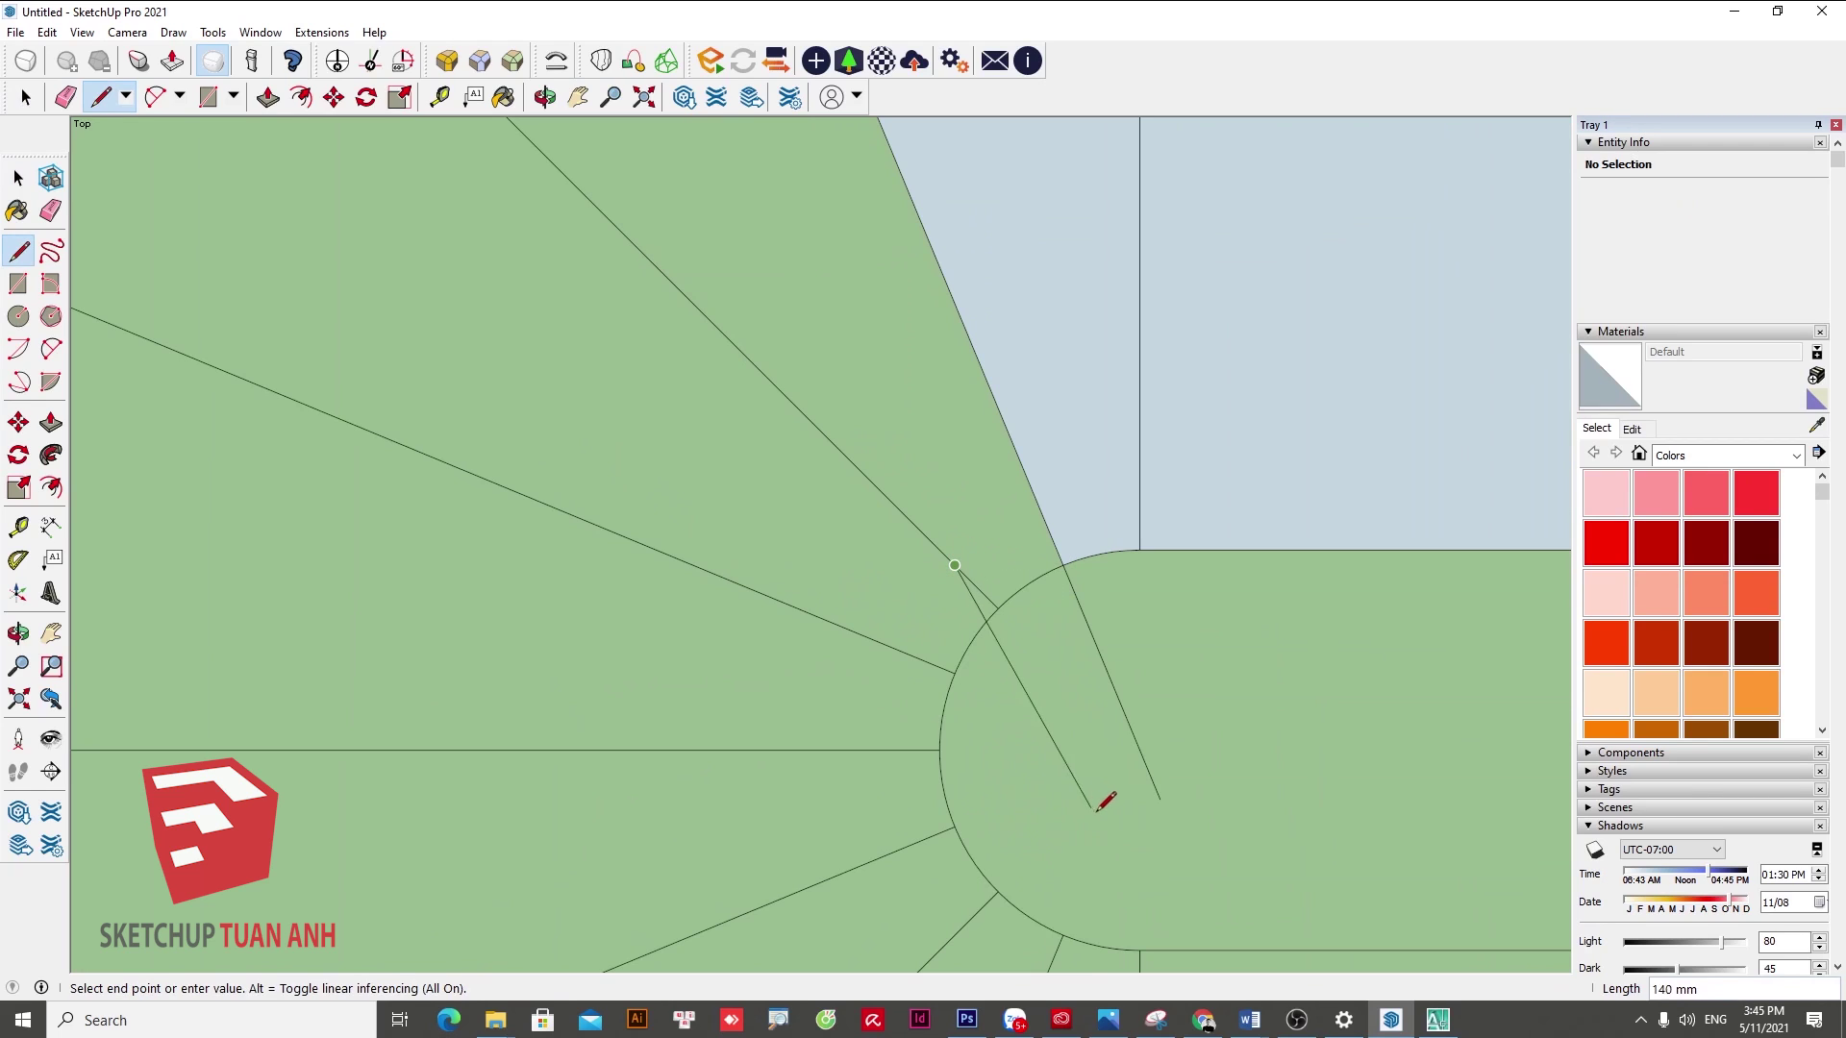
left_click(1251, 864)
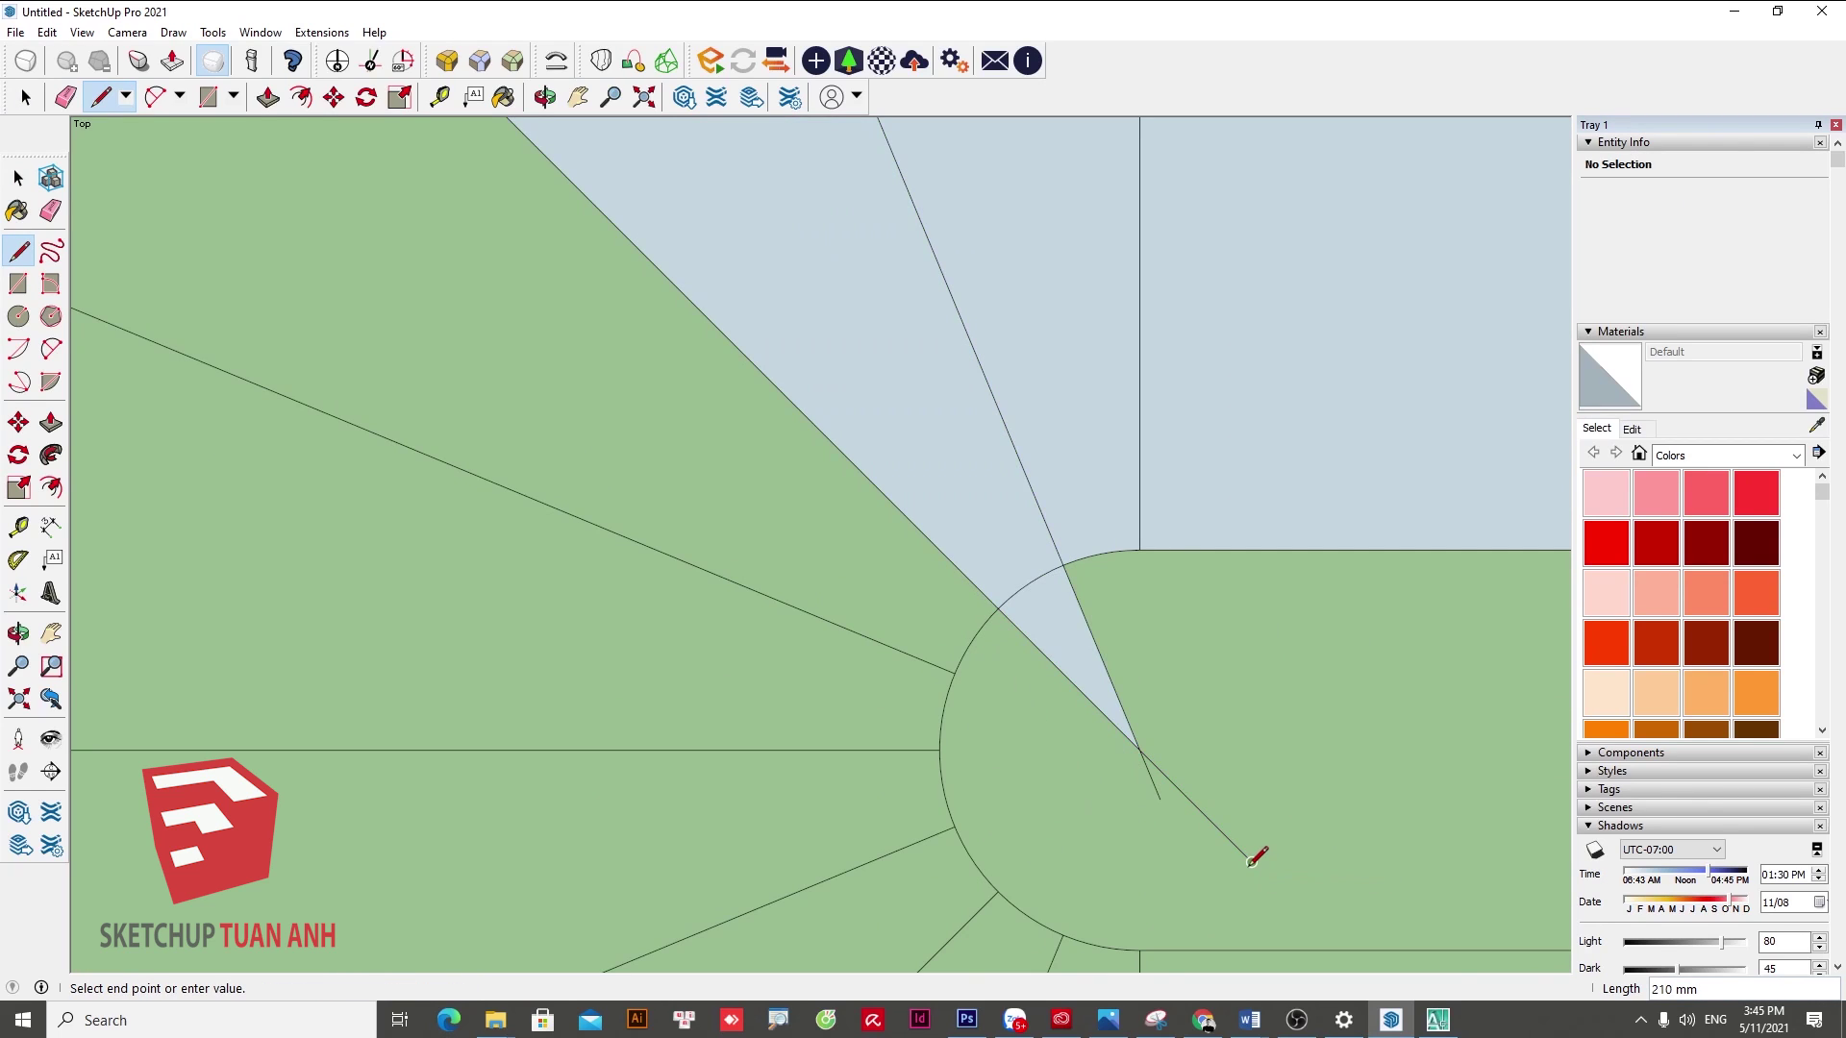
scroll(1251, 864, "down", 3)
- Draw tread lines from the next winder edges to the wall corner, closing another tread face
left_click(677, 572)
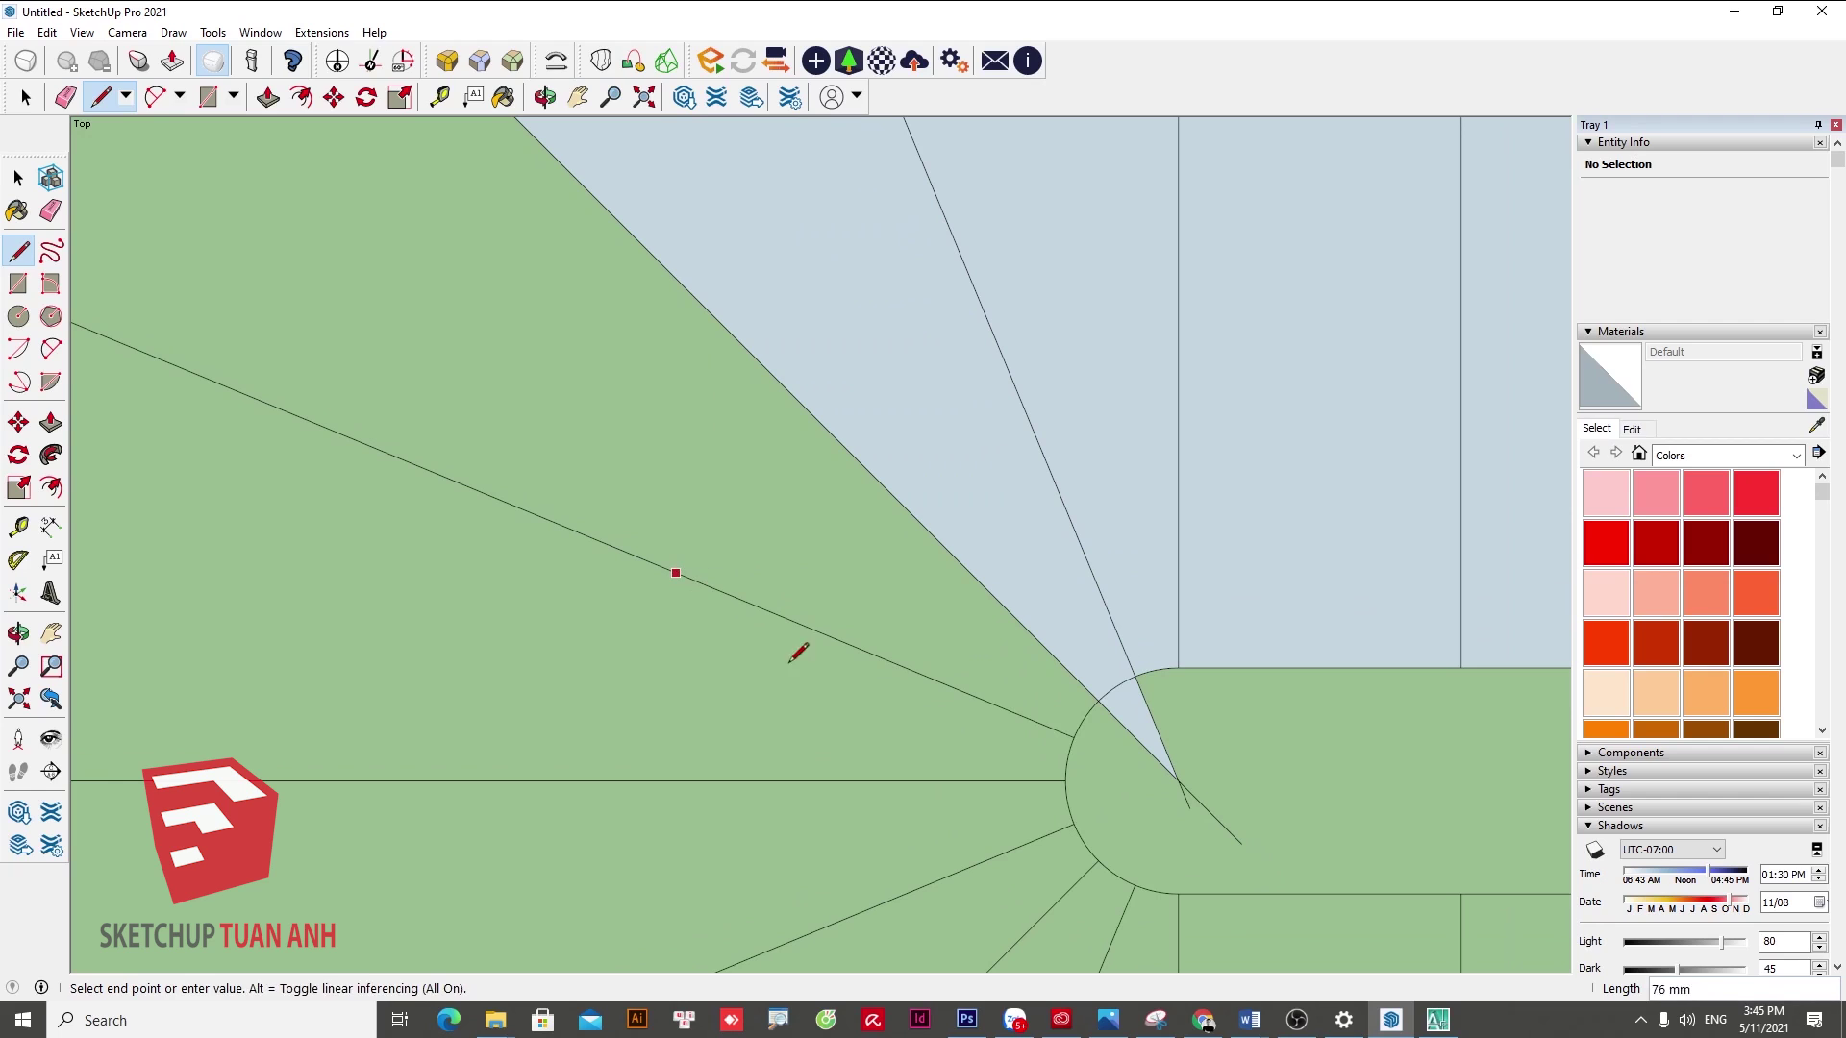
left_click(983, 701)
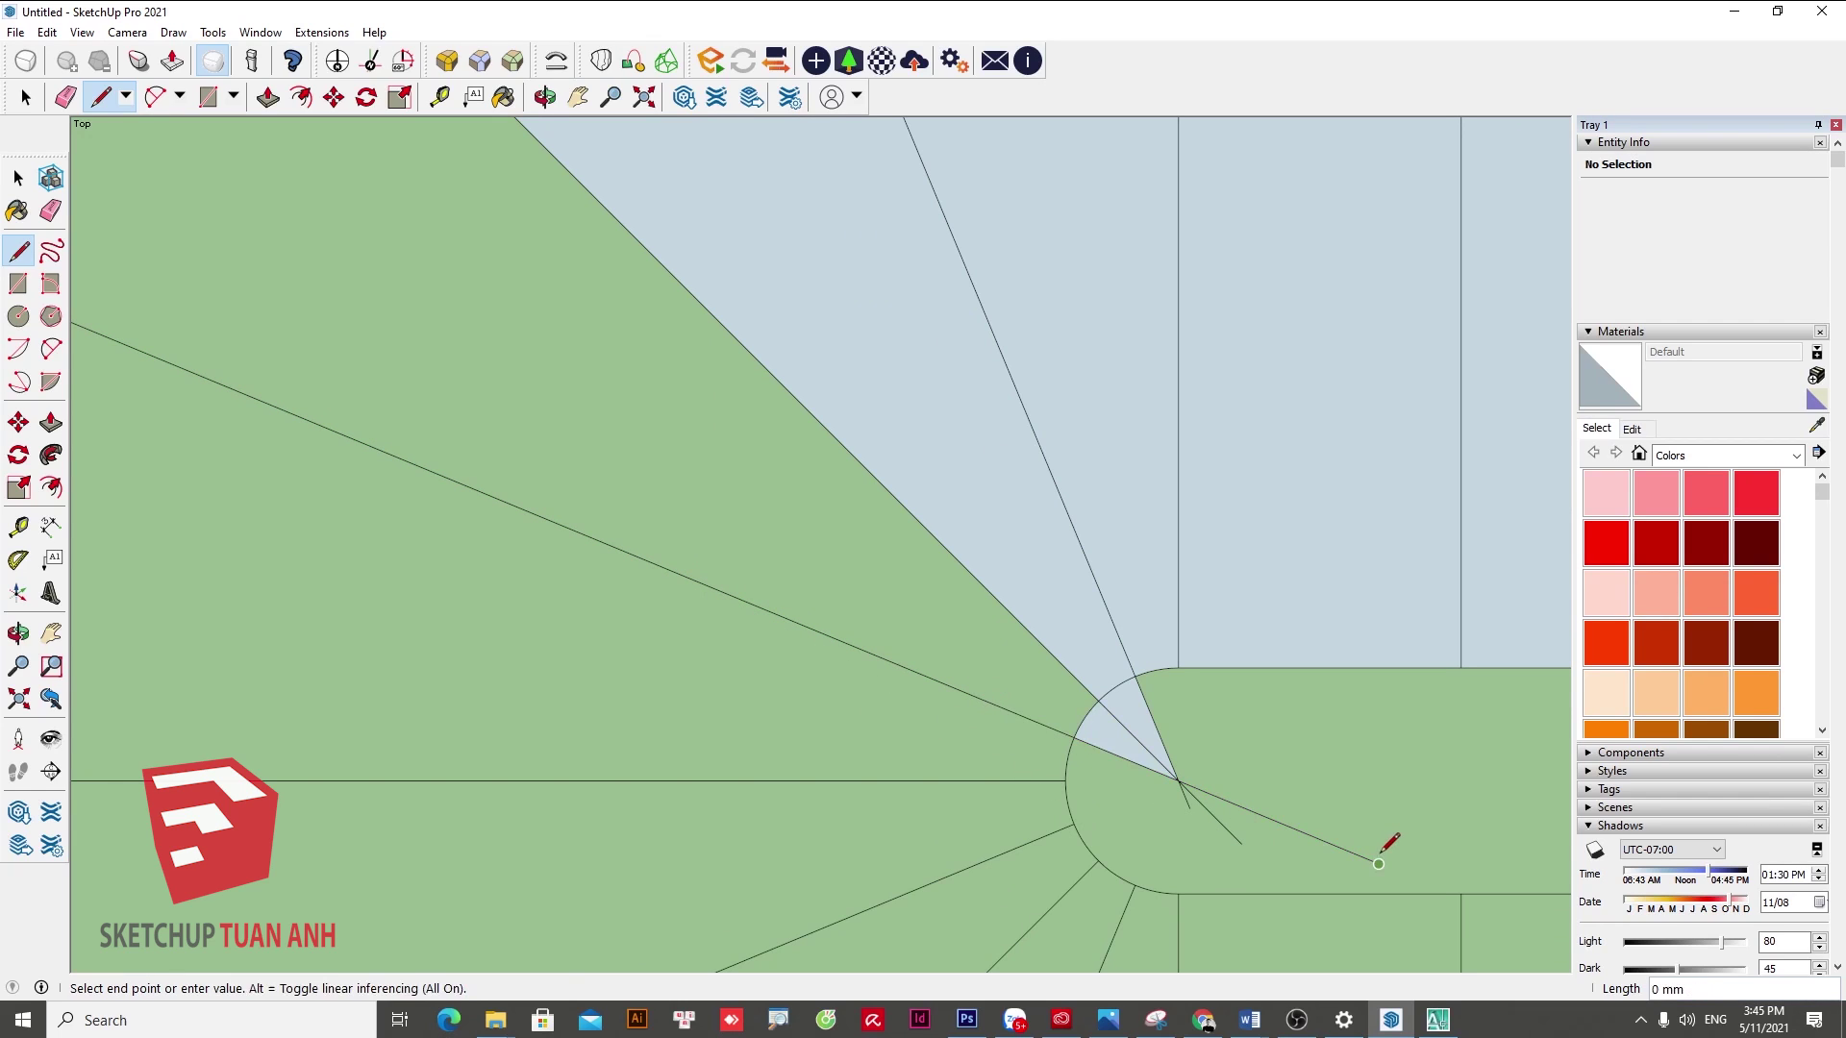
scroll(1244, 741, "down", 1)
scroll(852, 587, "down", 3)
left_click(680, 553)
left_click(751, 579)
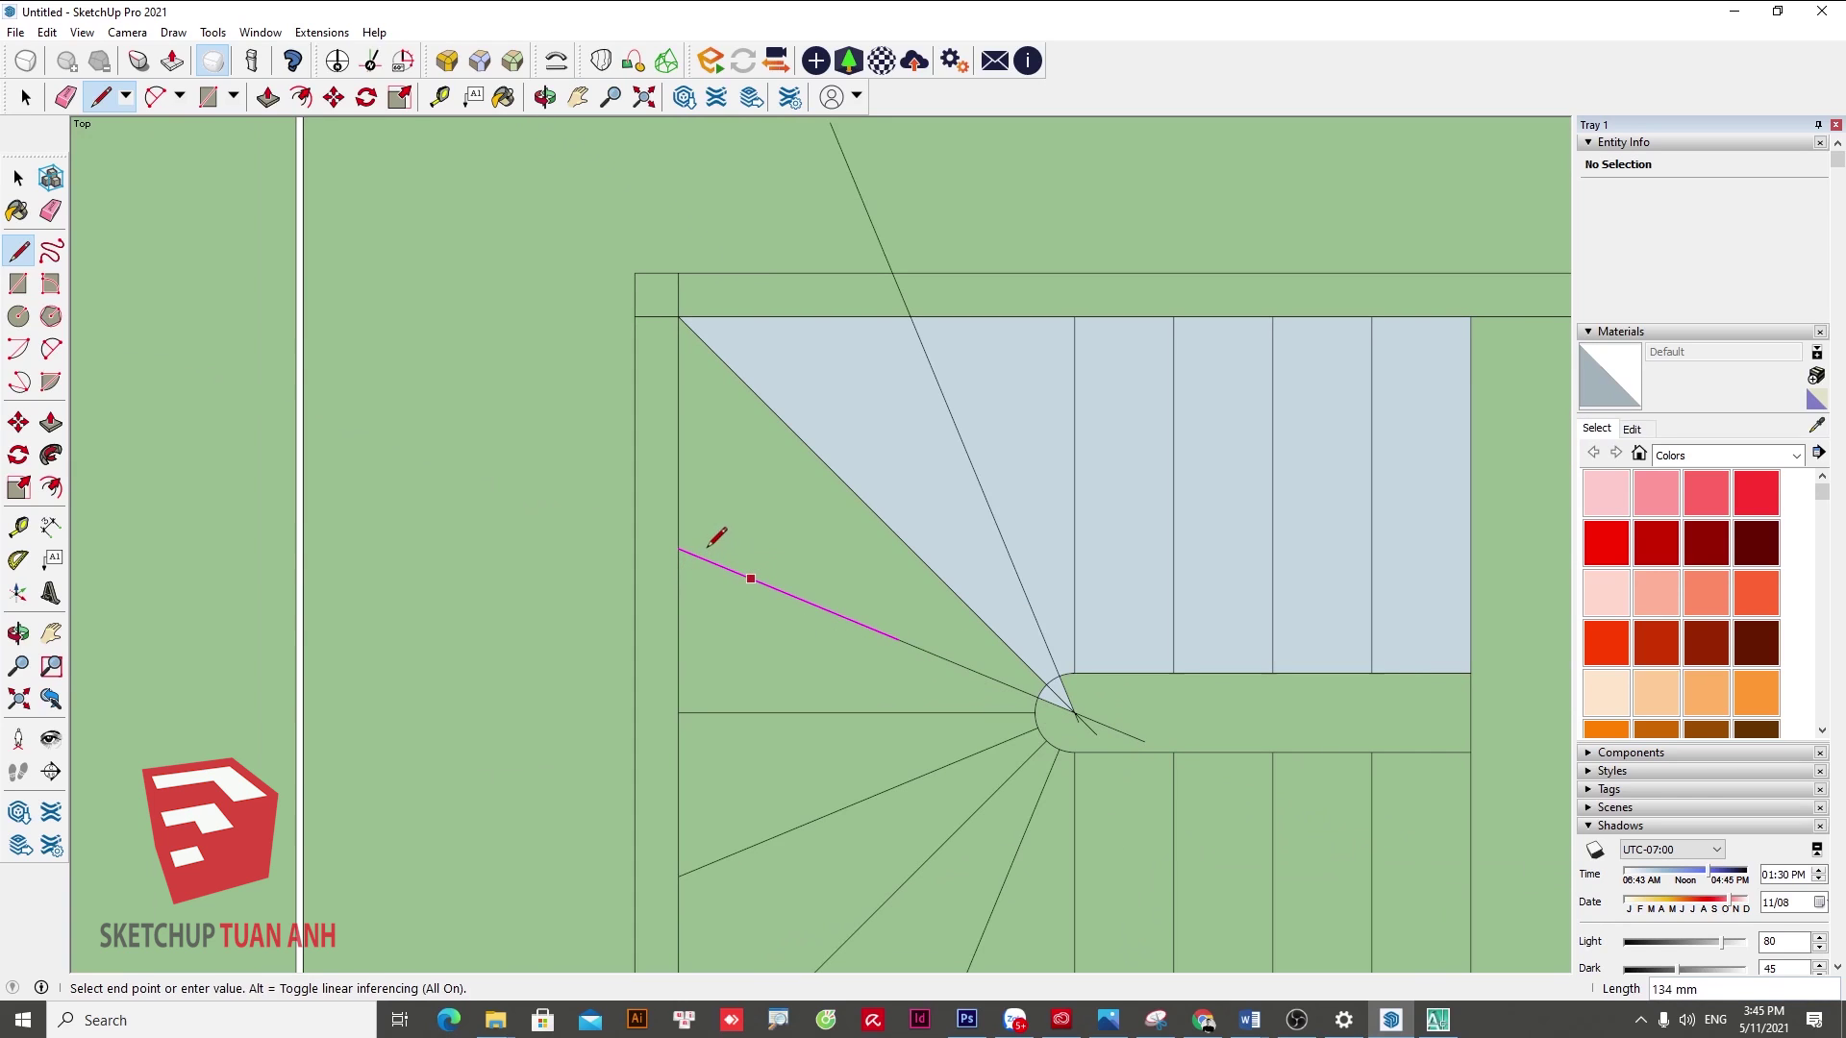
left_click(699, 558)
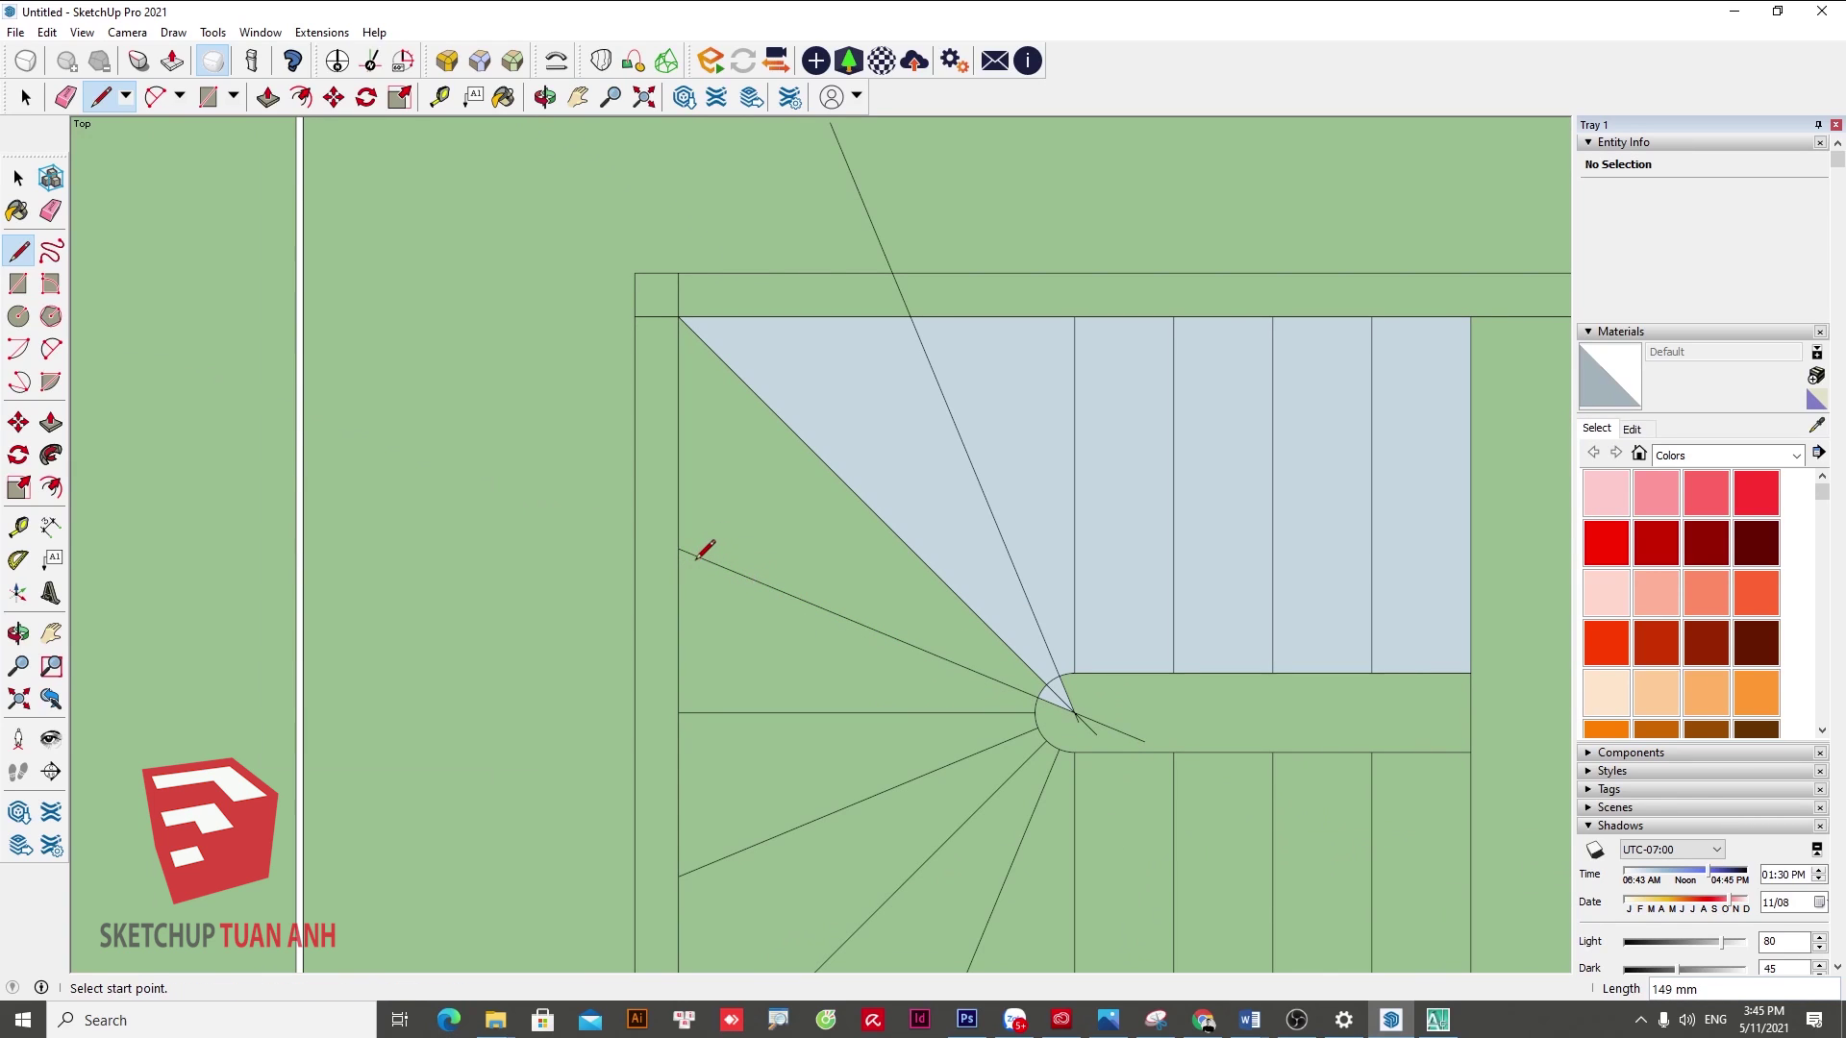
left_click(473, 441)
scroll(911, 622, "down", 1)
scroll(921, 567, "up", 3)
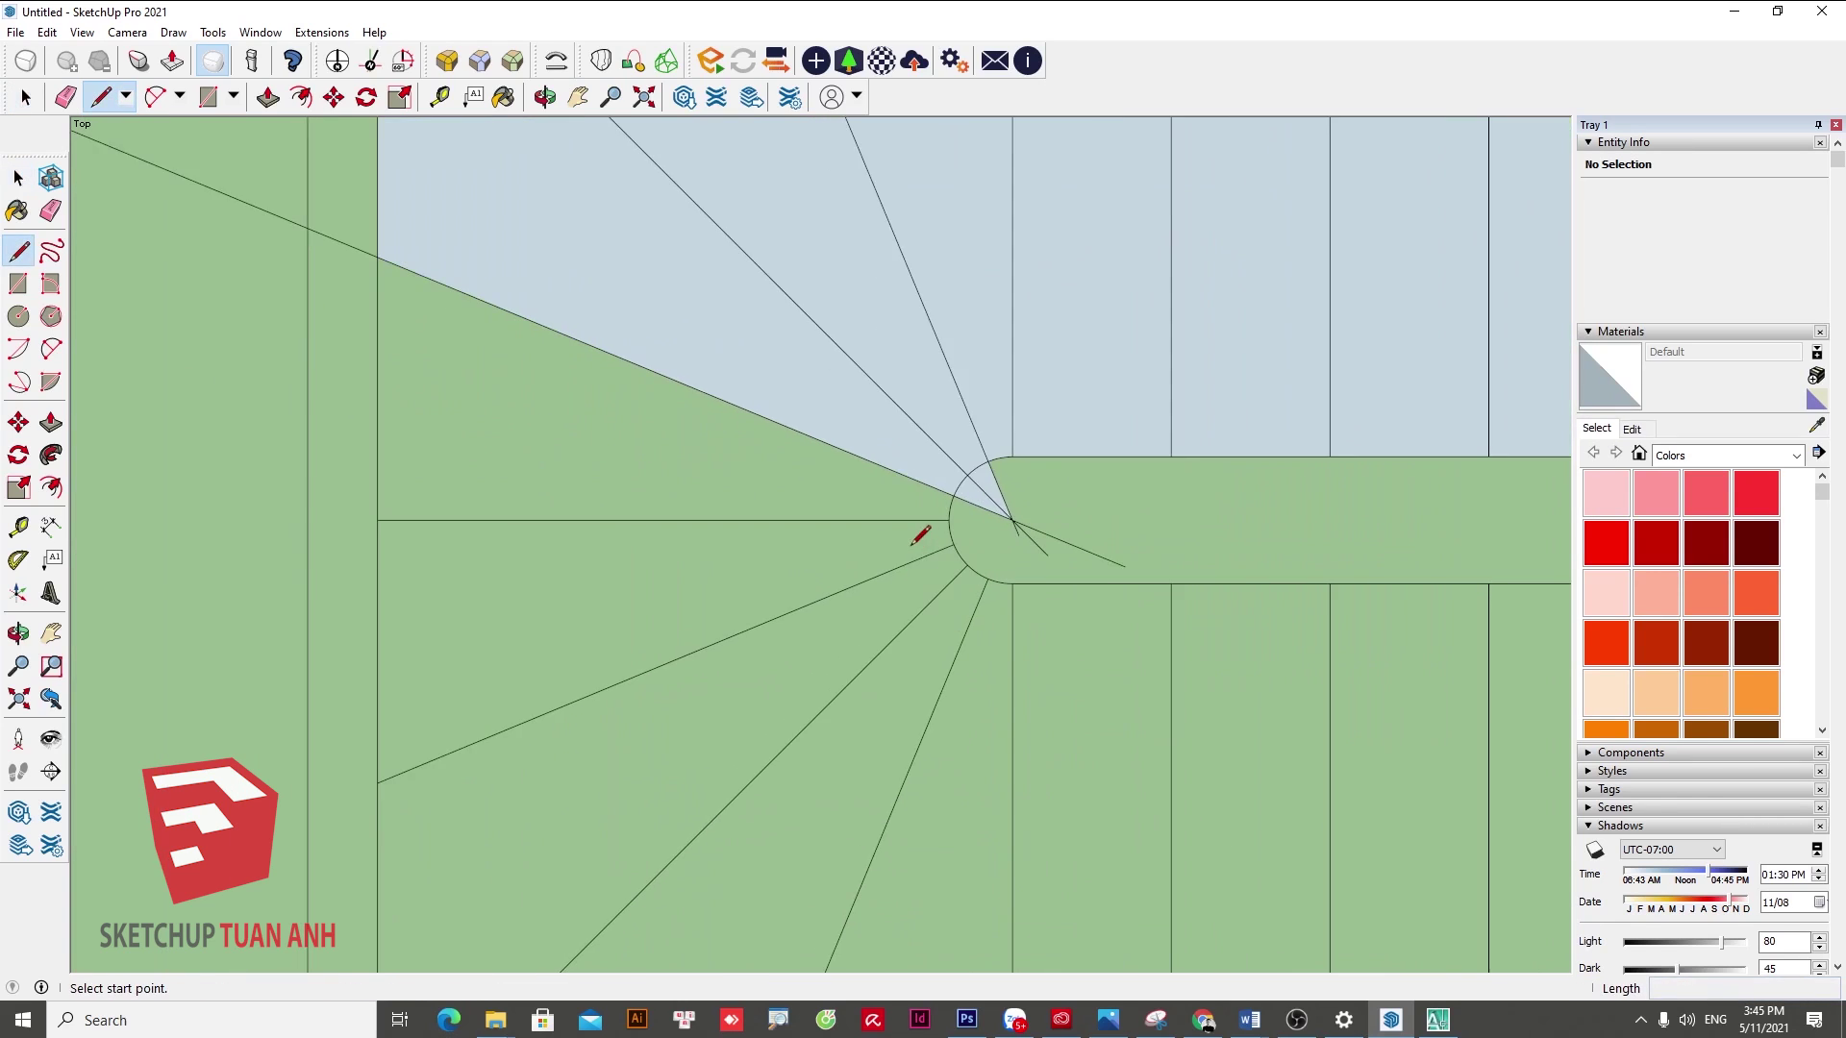
scroll(914, 514, "up", 1)
- Draw a line along the horizontal stair edge so another tread face forms
left_click(901, 519)
scroll(981, 529, "up", 2)
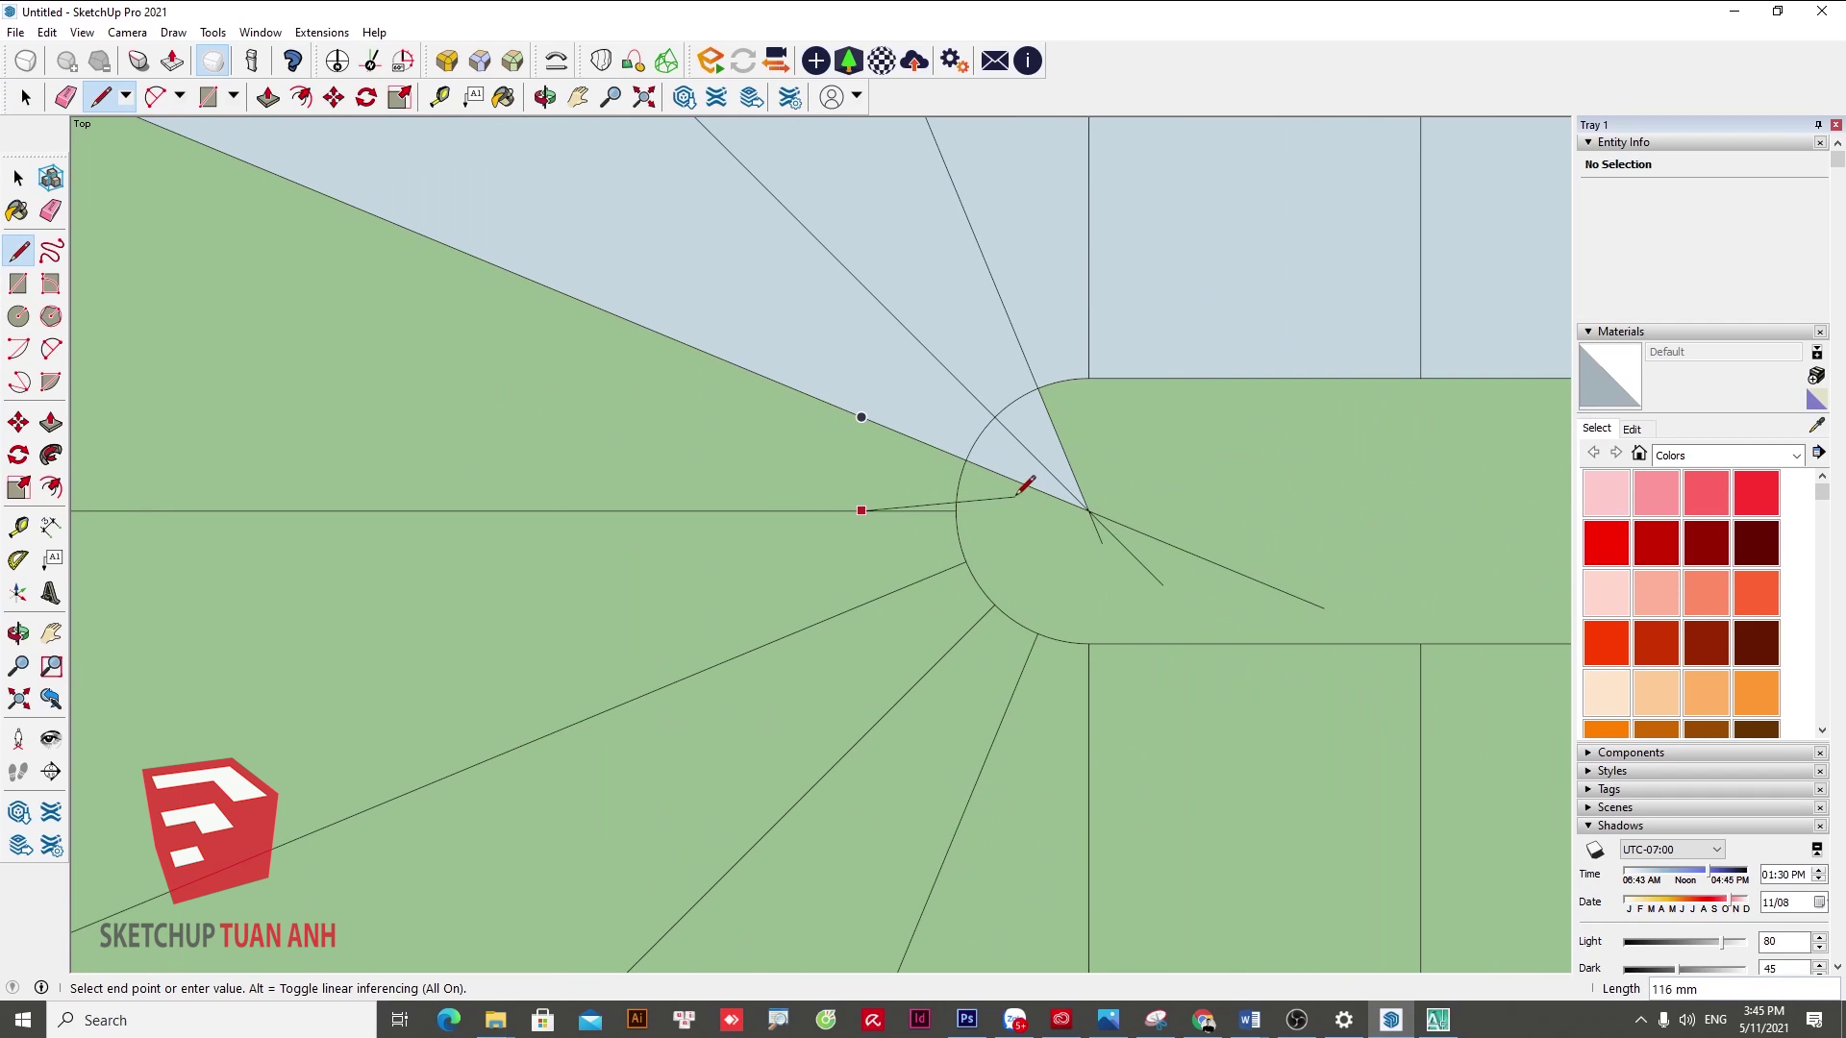
key("space")
scroll(990, 524, "down", 1)
key("l")
left_click(846, 515)
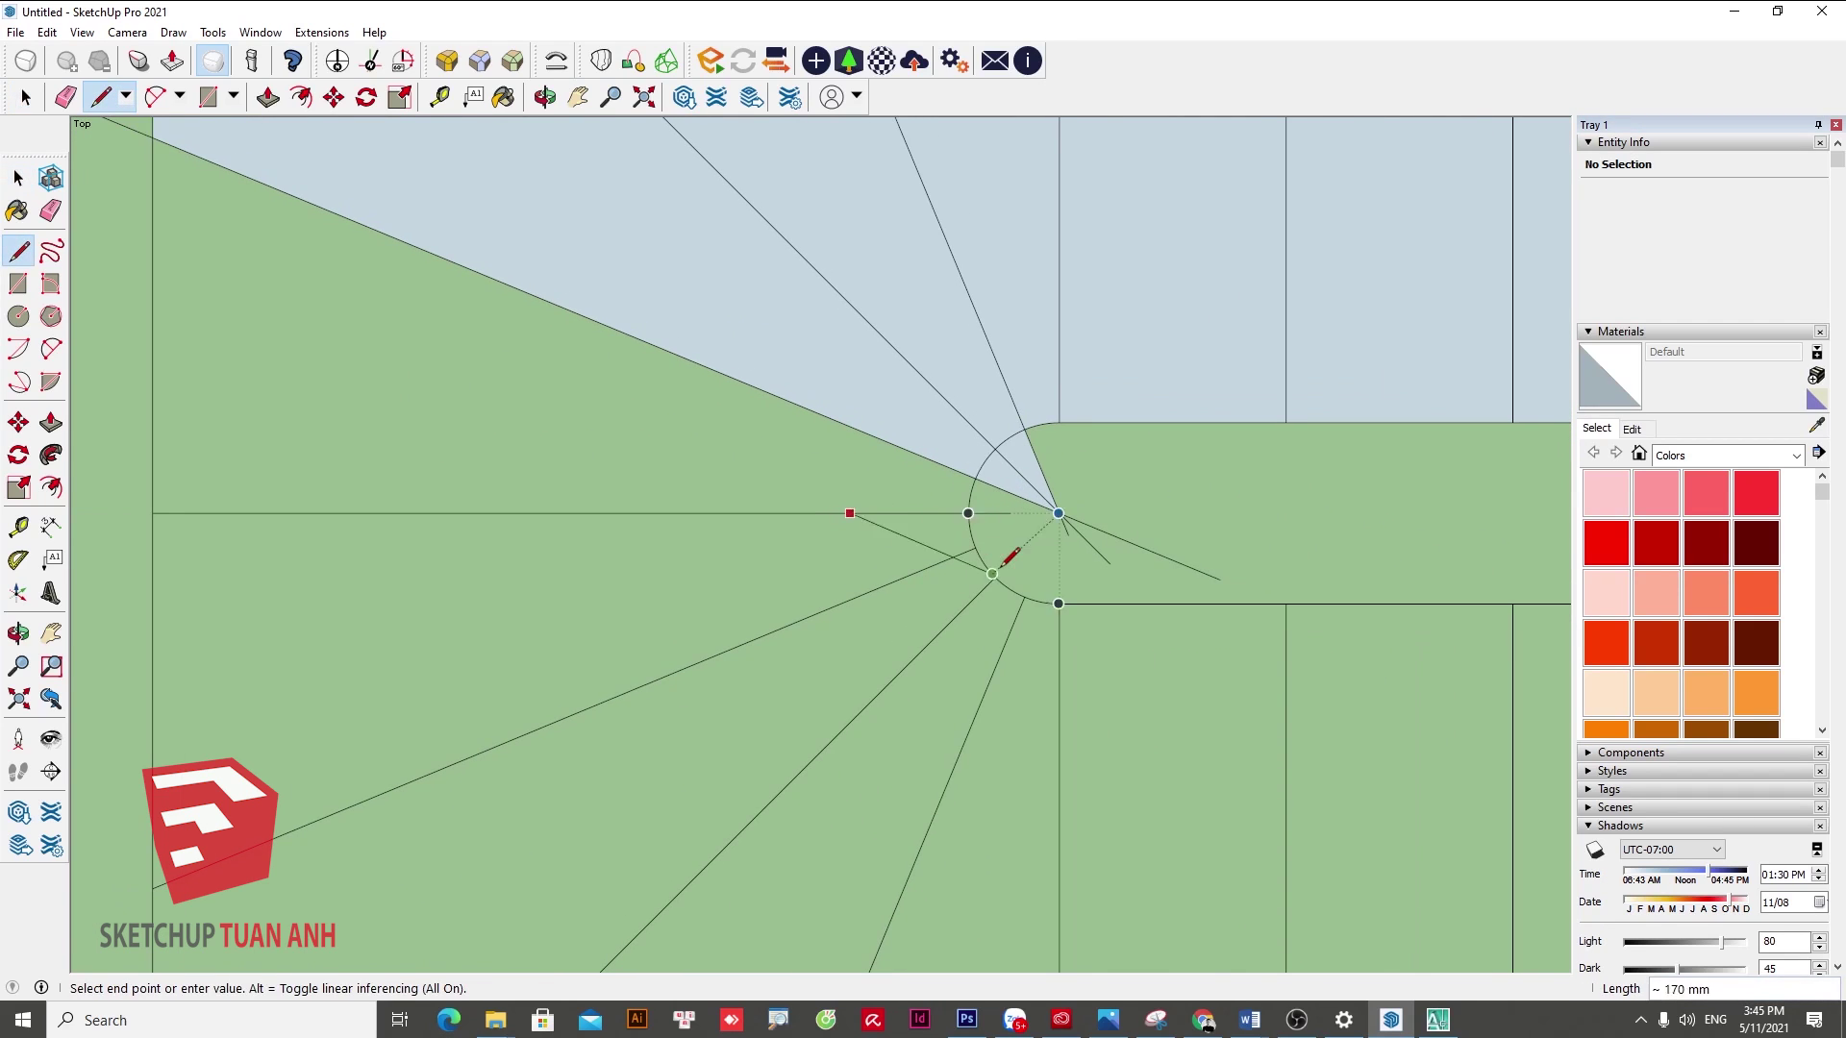
scroll(1046, 553, "down", 1)
left_click(329, 530)
key("space")
scroll(742, 613, "down", 2)
scroll(754, 528, "down", 1)
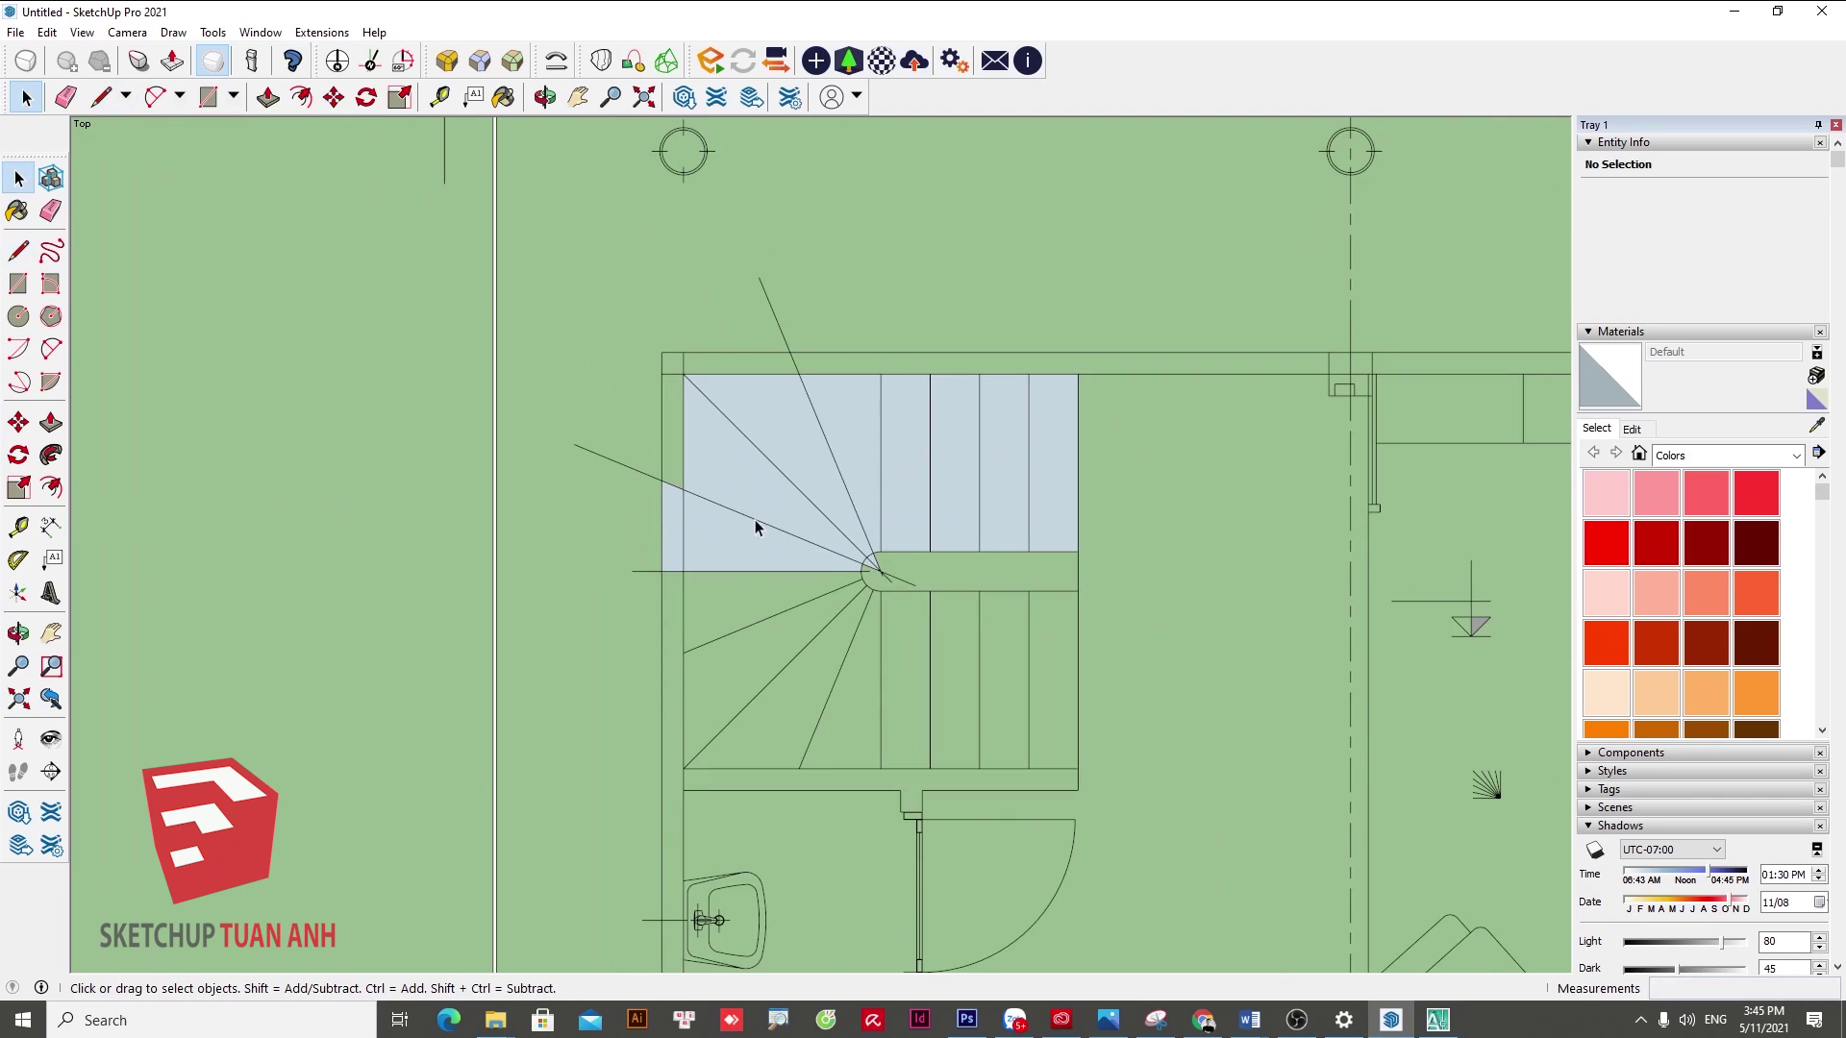
scroll(902, 536, "up", 2)
scroll(902, 539, "down", 3)
- Draw one more rectangle over the stair plan
key("r")
left_click(566, 398)
left_click(839, 648)
key("space")
scroll(807, 418, "up", 3)
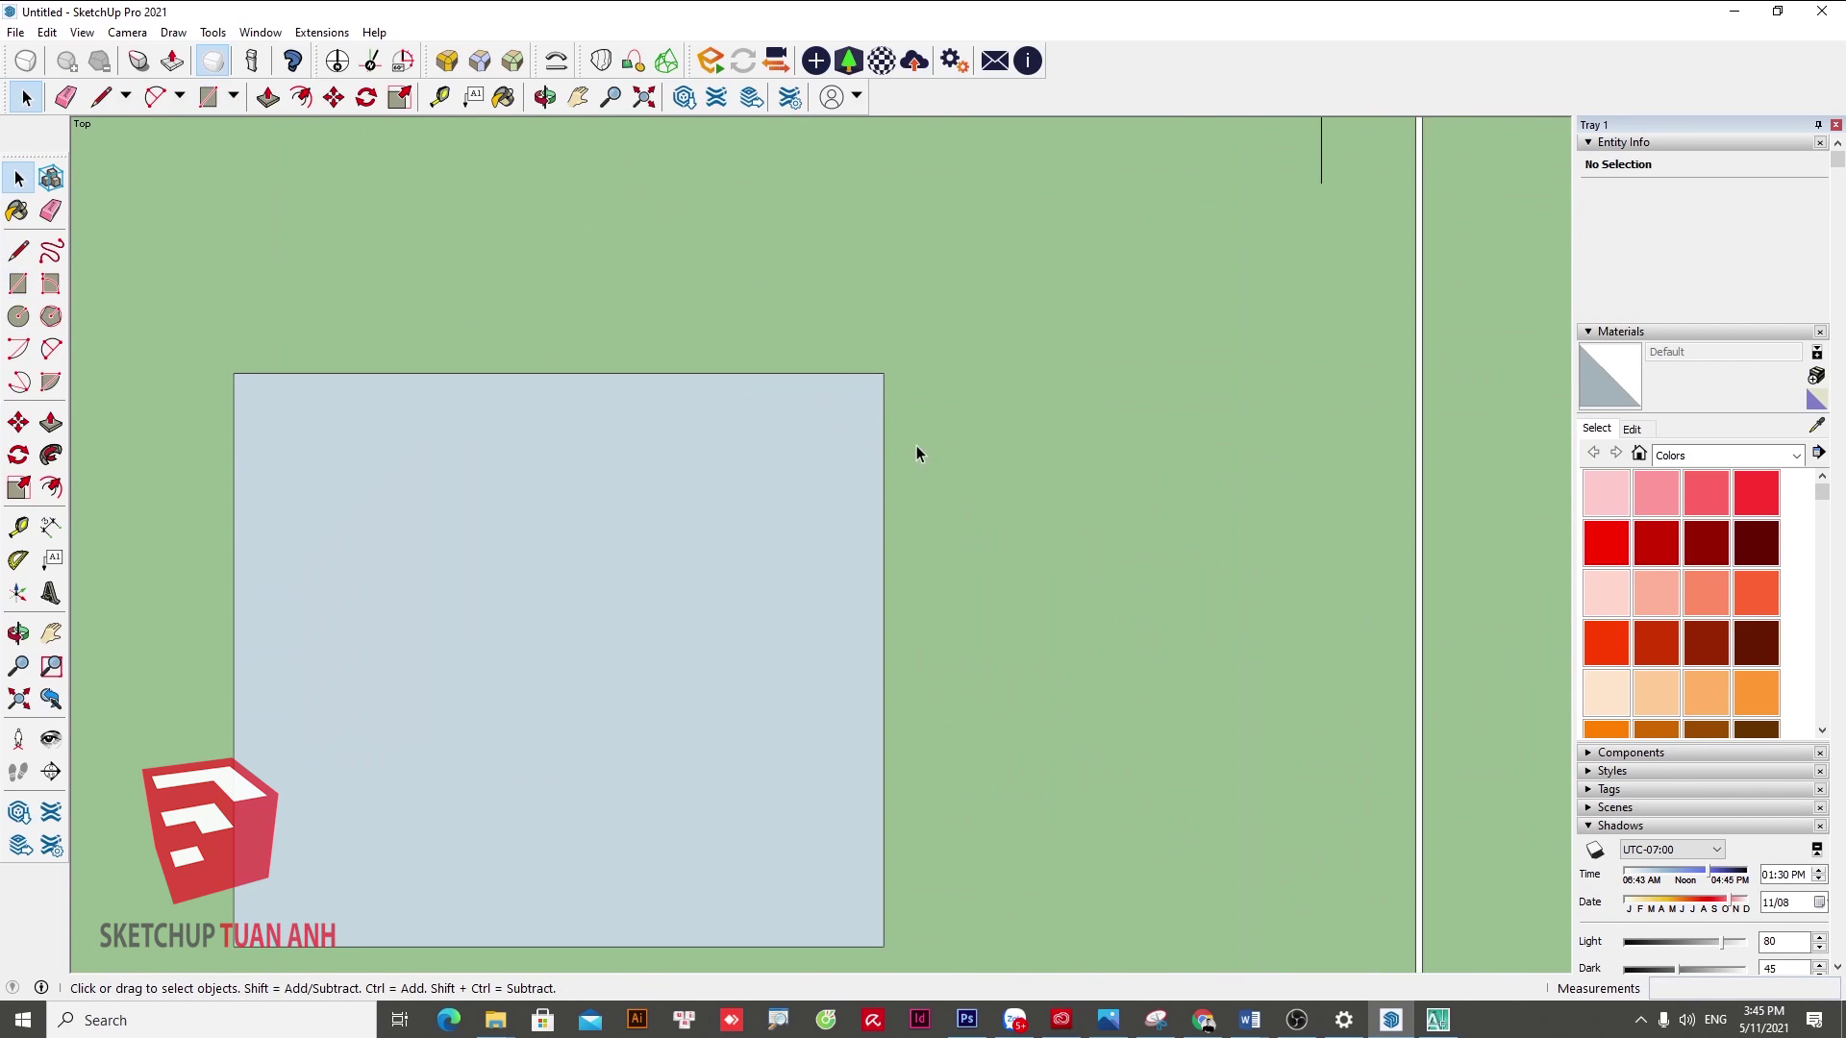
scroll(938, 450, "down", 2)
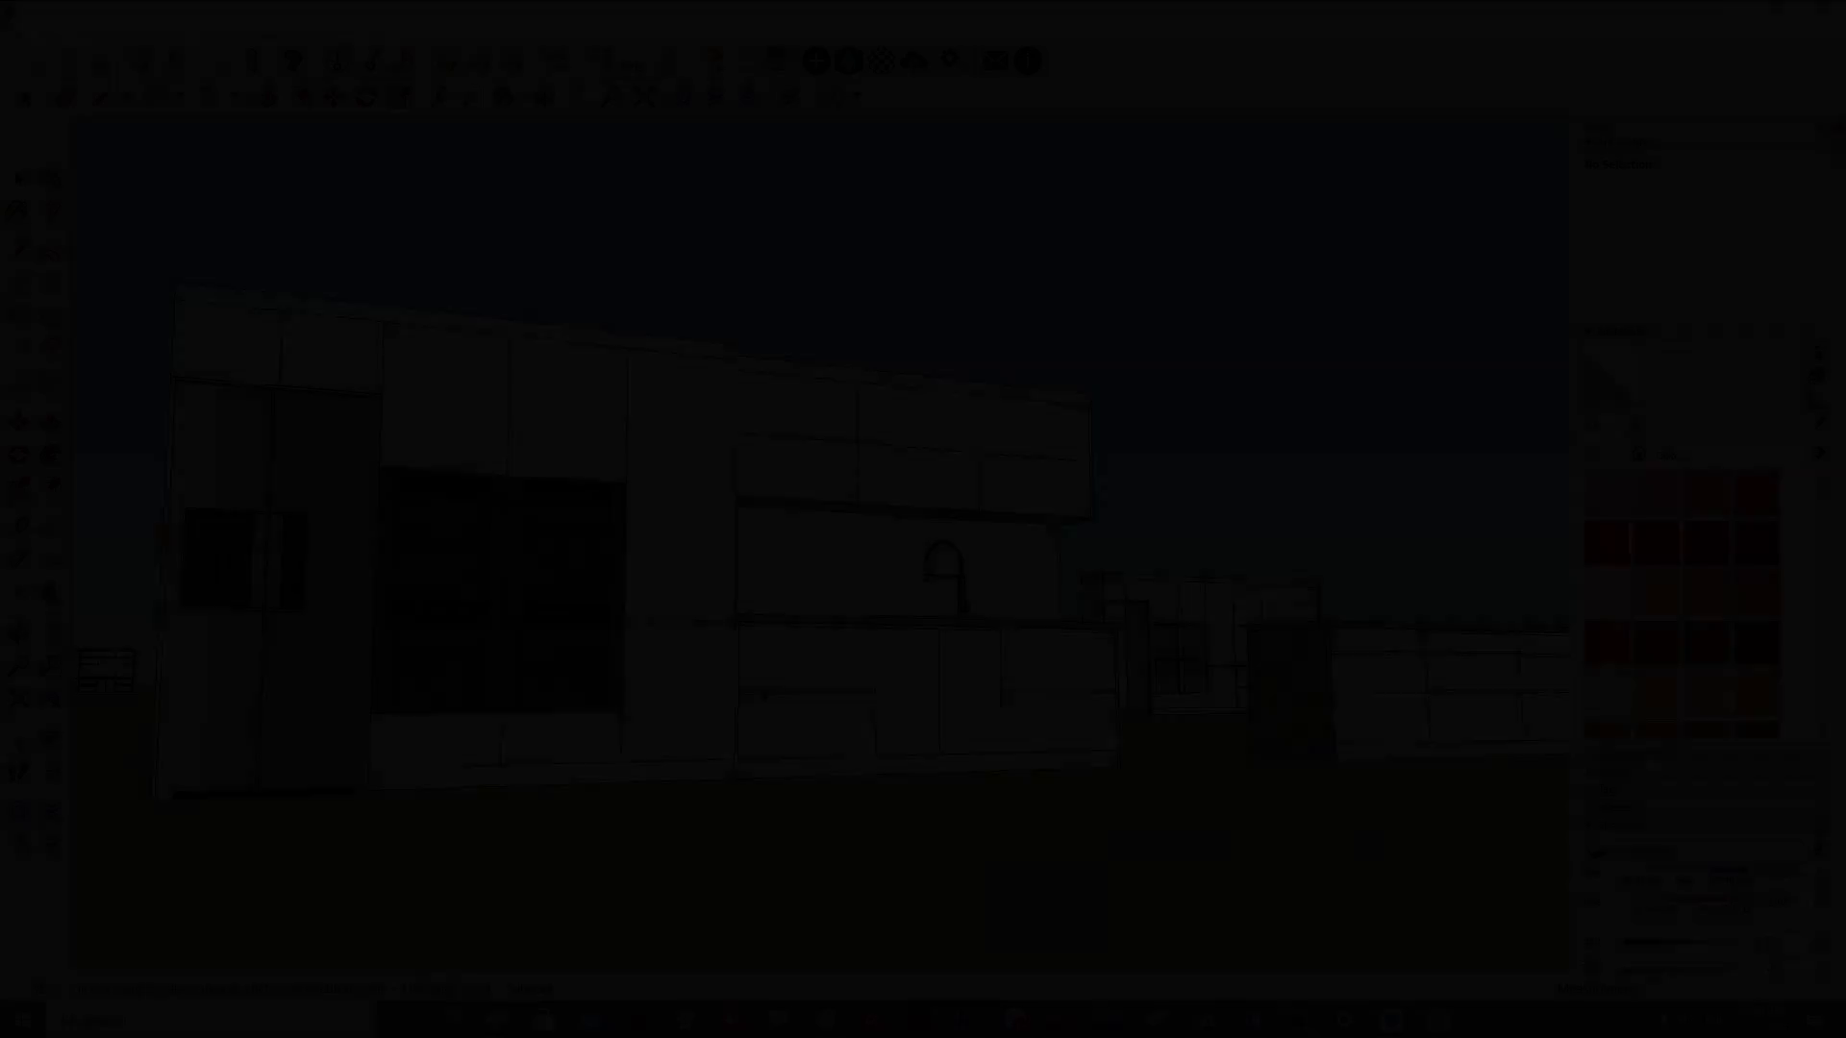
- Orbit and zoom to a frontal overview of the kitchen cabinets
scroll(820, 461, "up", 5)
scroll(825, 528, "down", 2)
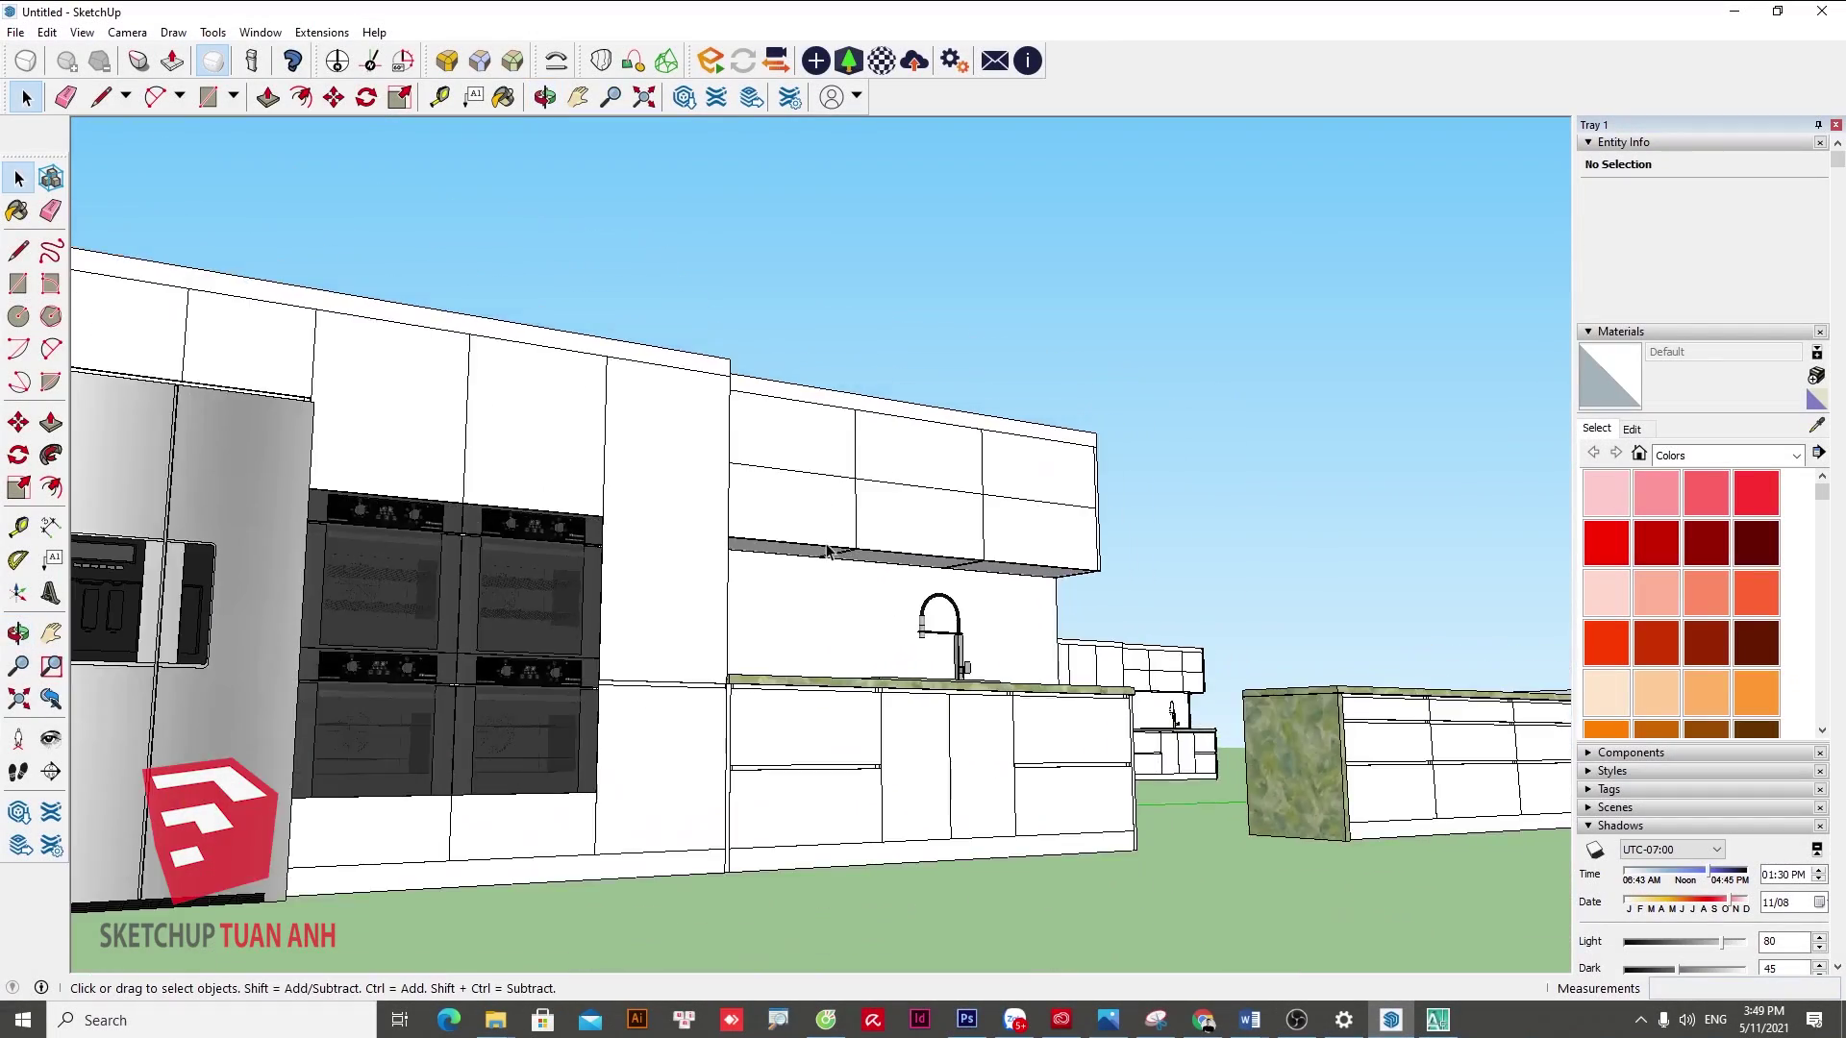
scroll(827, 550, "down", 5)
mouse_move(766, 763)
middle_mouse_down()
mouse_move(424, 842)
mouse_move(902, 546)
middle_mouse_up()
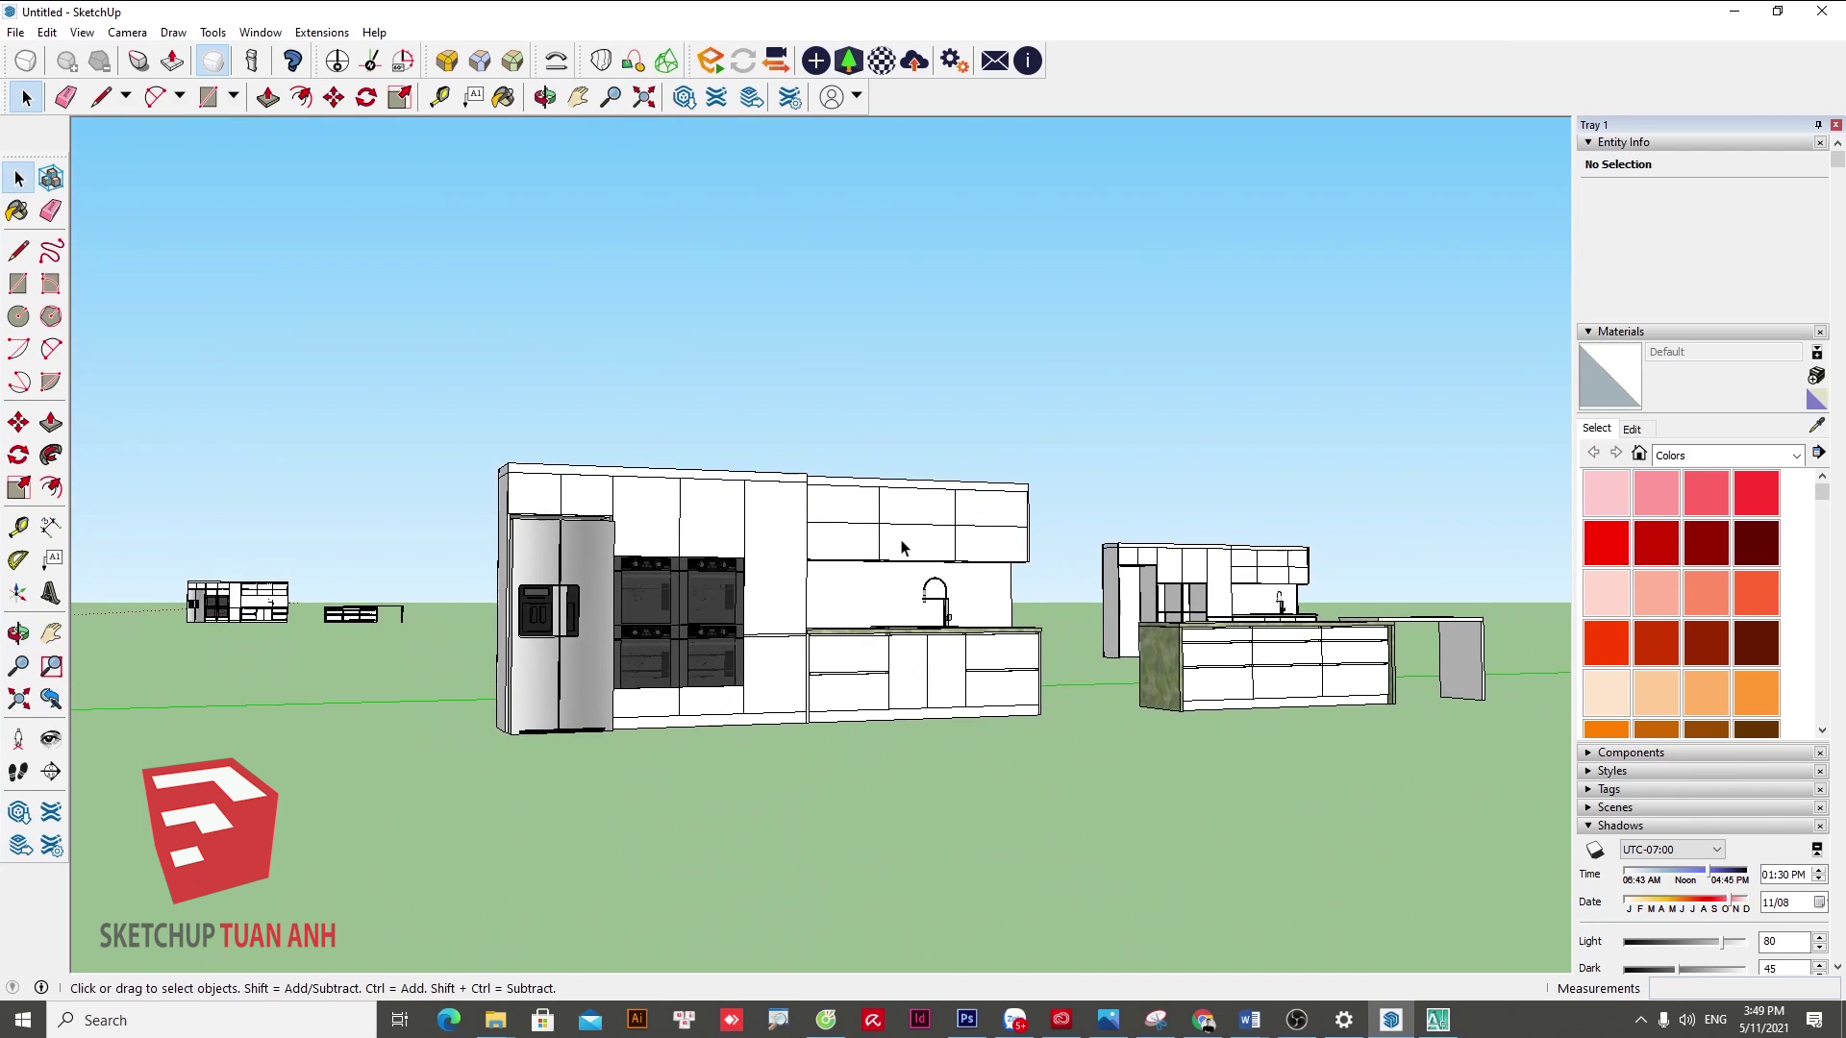
scroll(902, 546, "up", 5)
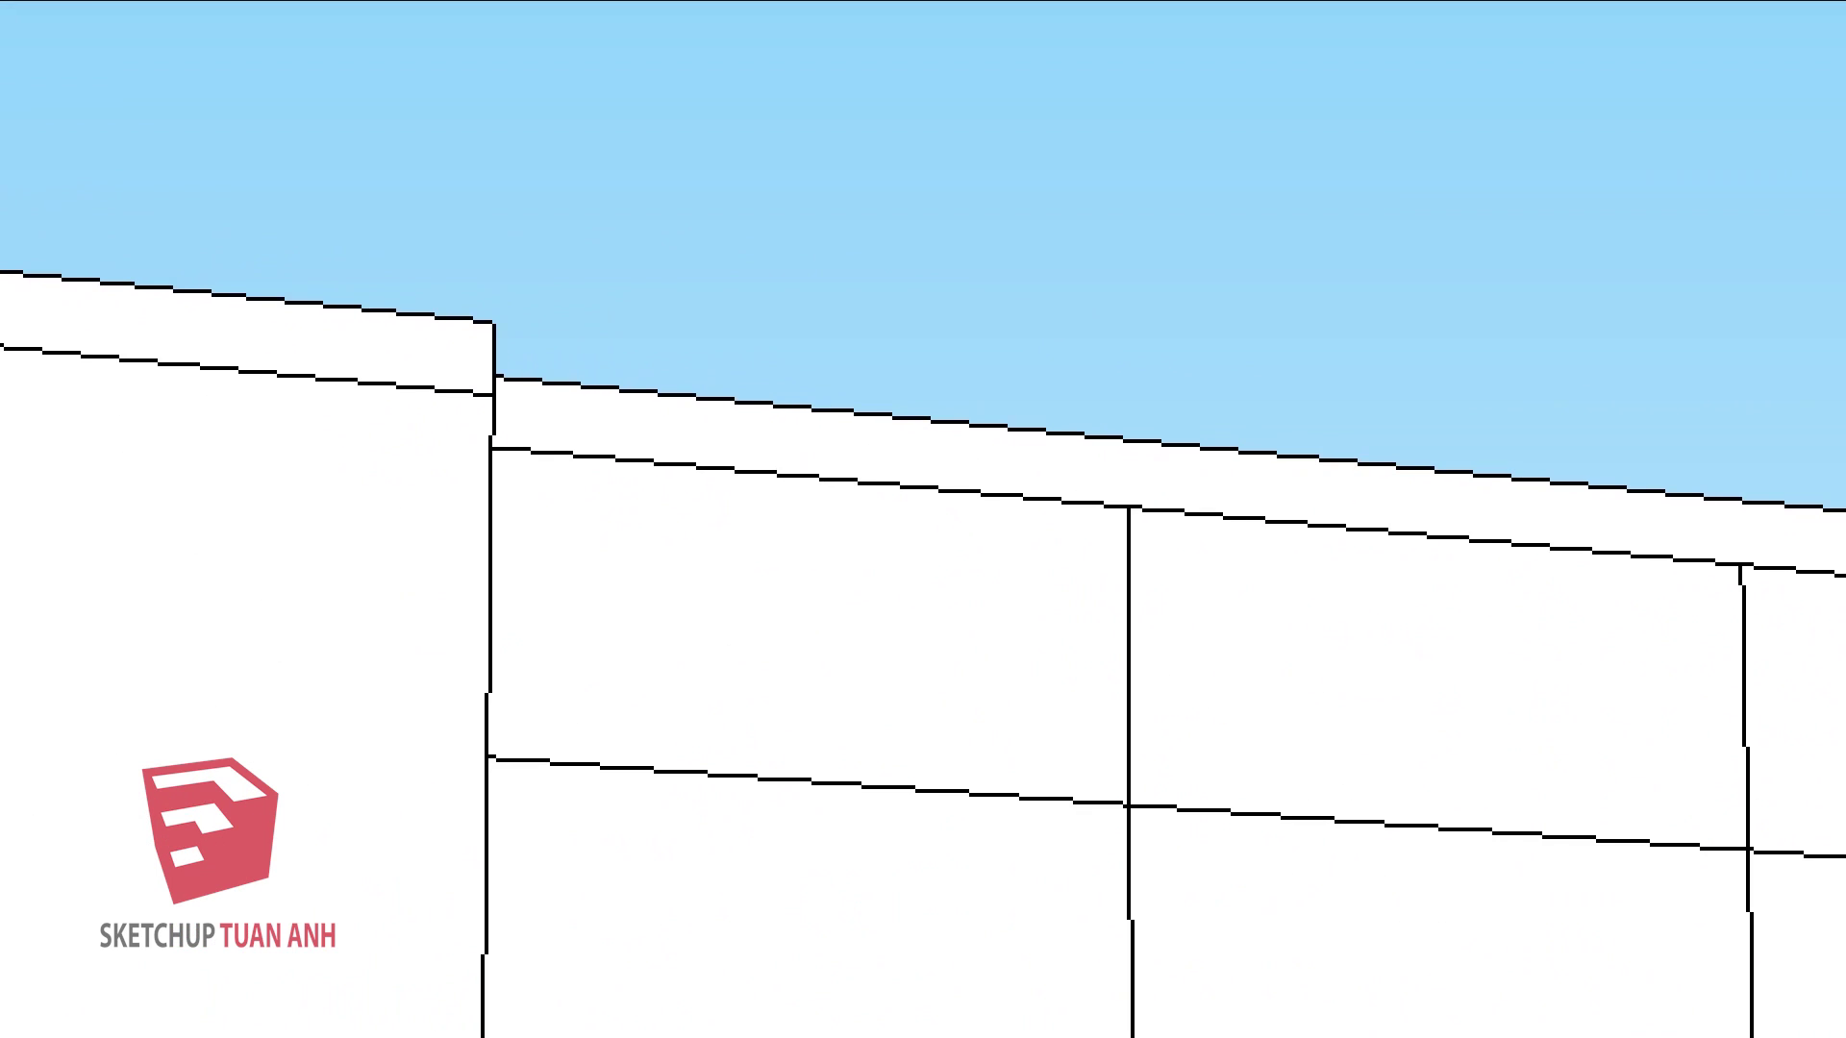
mouse_move(875, 353)
left_mouse_down()
mouse_move(928, 565)
mouse_move(769, 271)
left_mouse_up()
left_click_drag(1382, 391, 1387, 455)
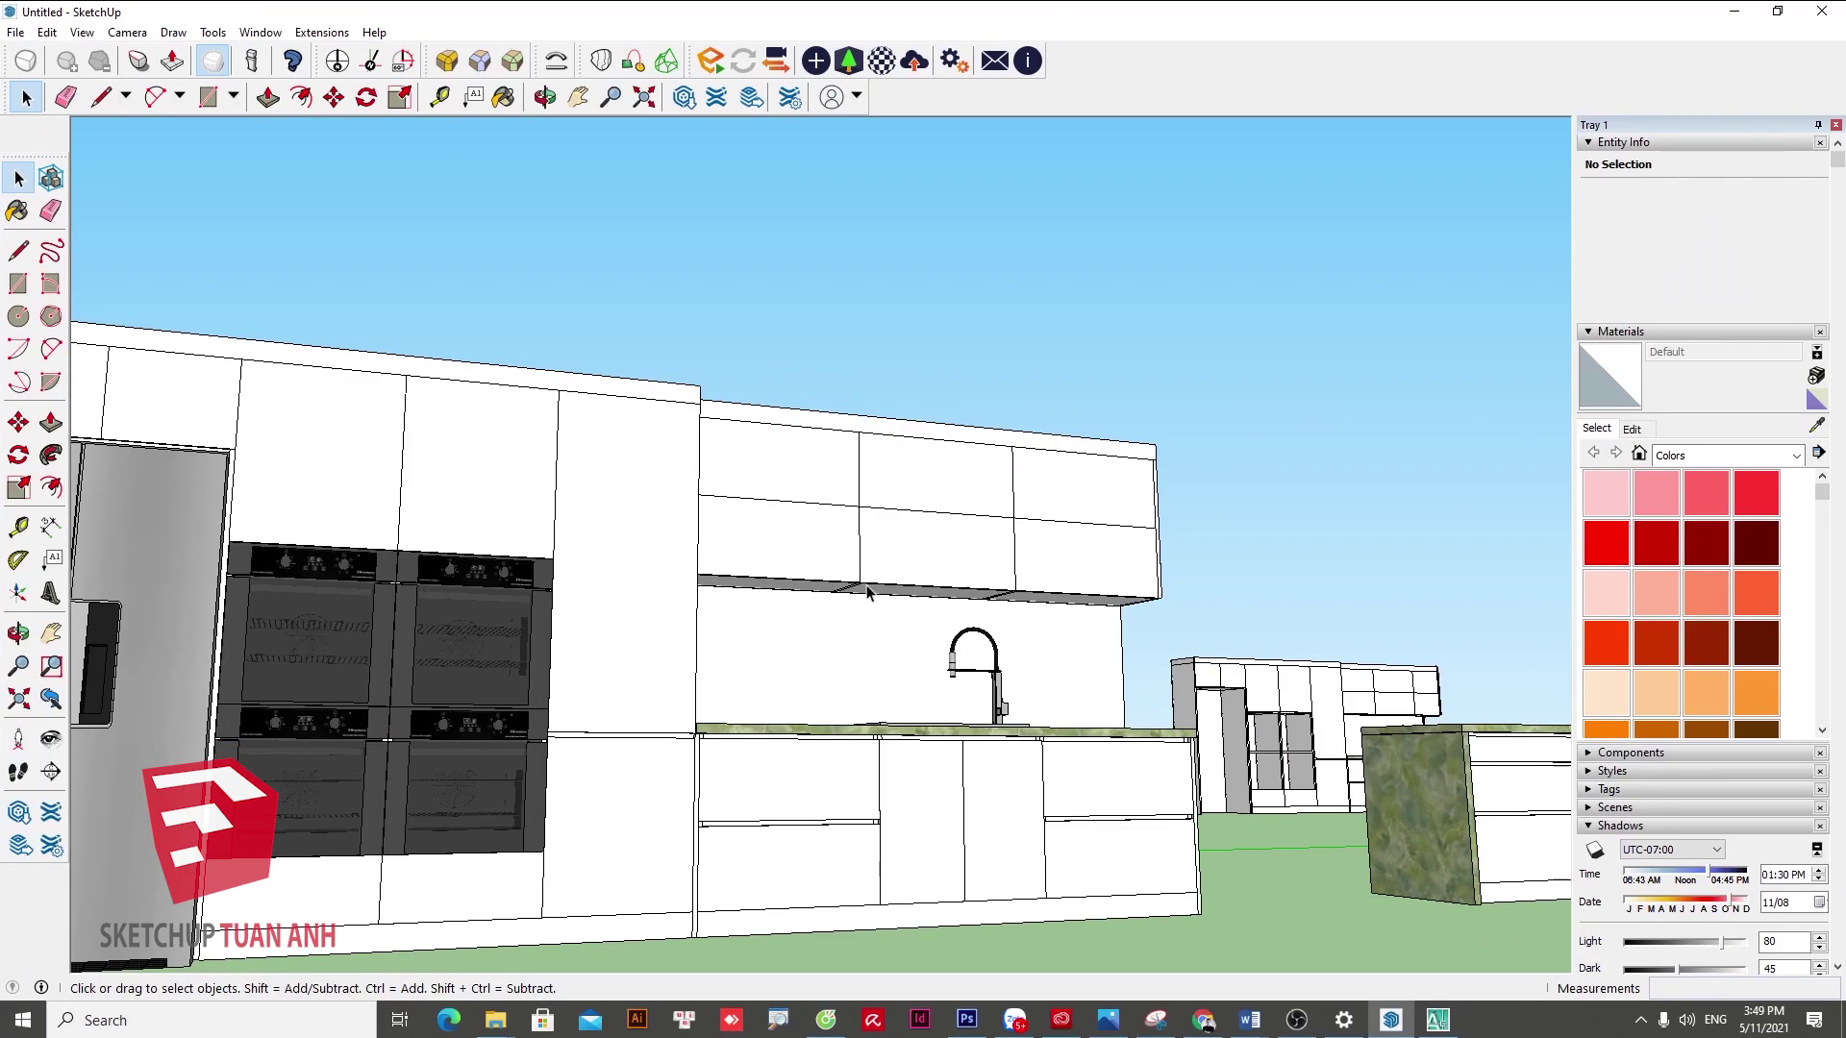
- Rotate the kitchen to angled views showing jagged edges, then open the Window menu
mouse_move(861, 606)
middle_mouse_down()
mouse_move(279, 650)
mouse_move(385, 646)
middle_mouse_up()
scroll(654, 770, "up", 2)
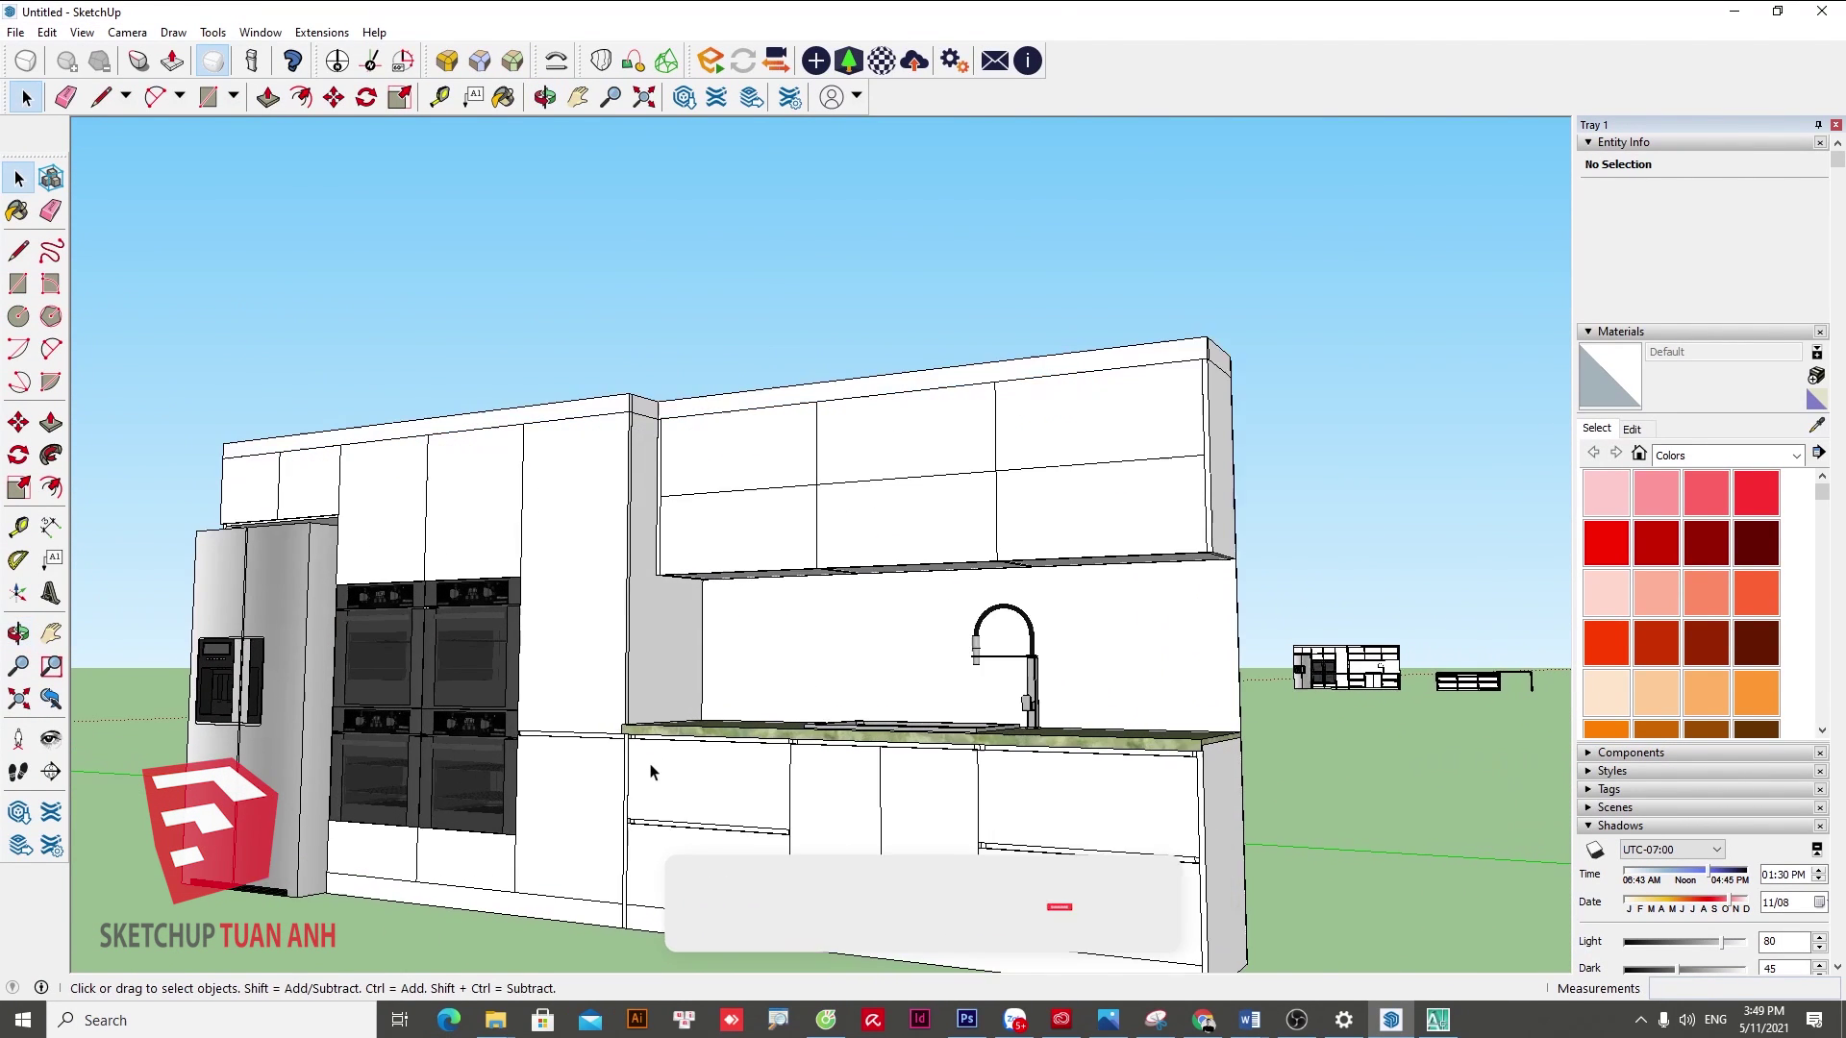
scroll(706, 846, "up", 3)
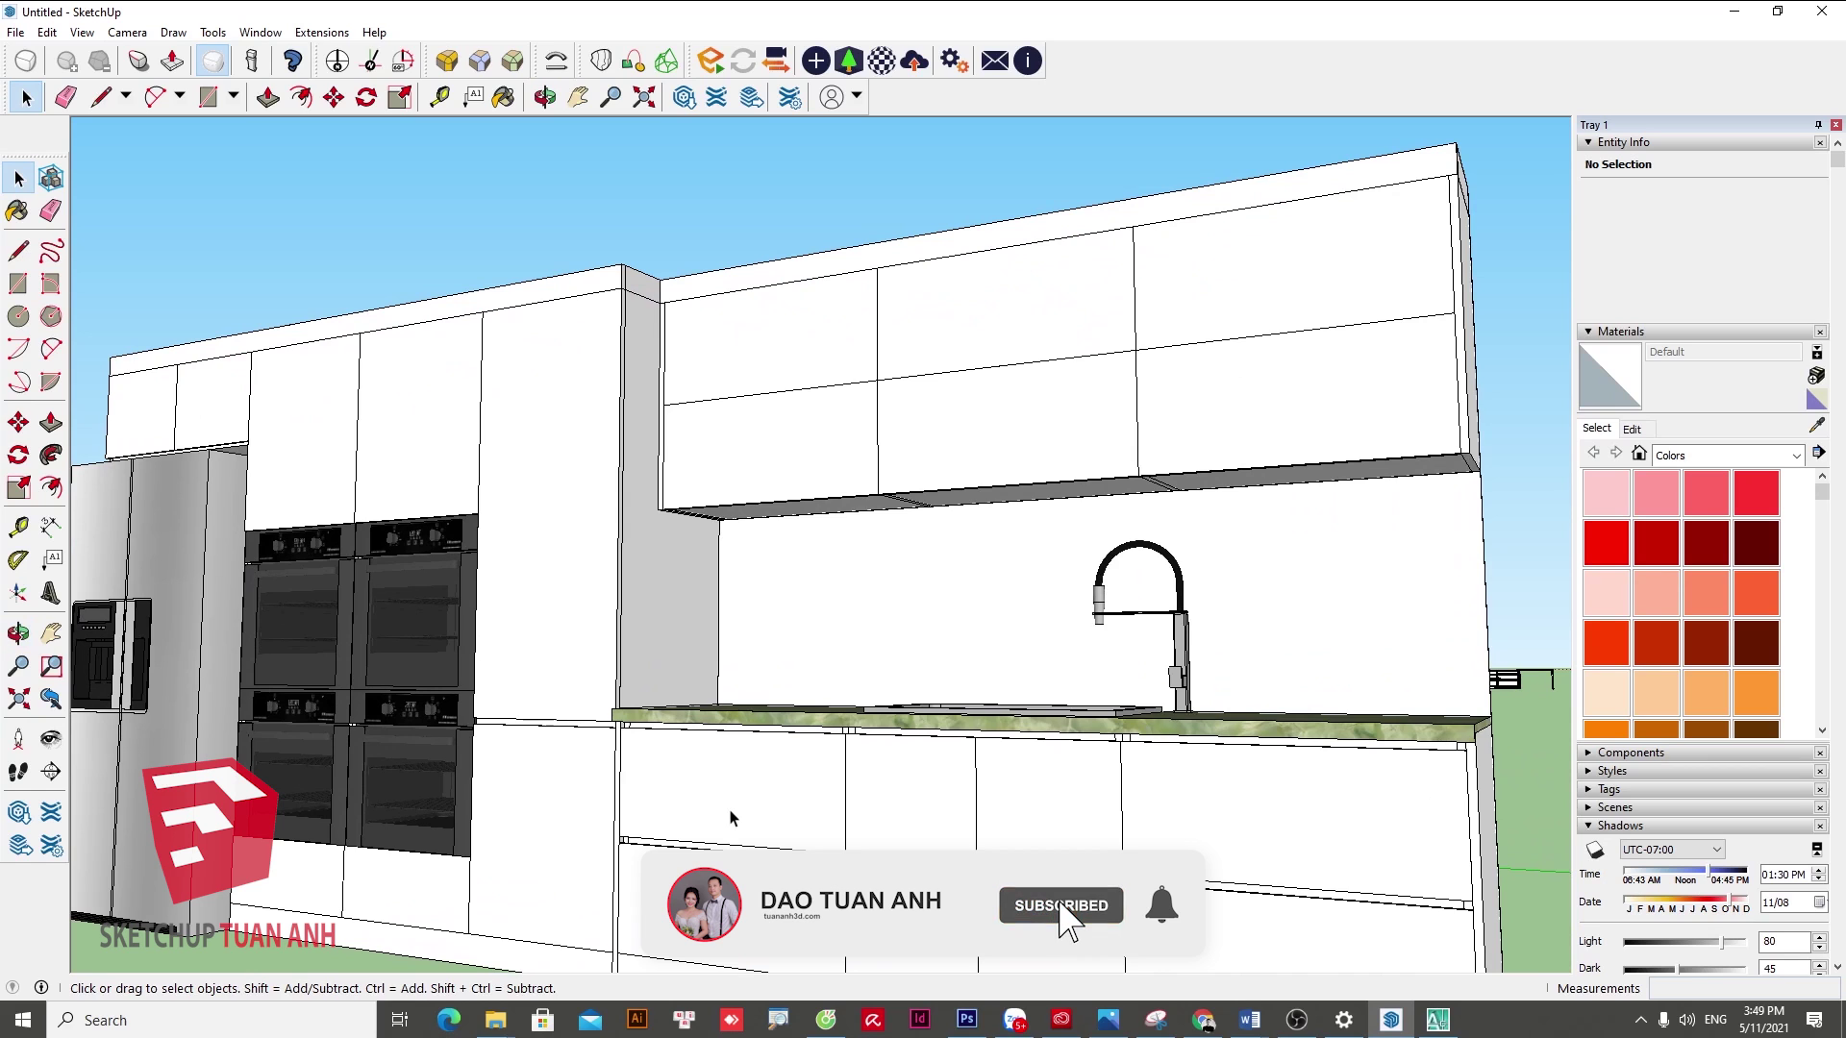
scroll(837, 671, "down", 2)
scroll(961, 625, "down", 2)
middle_click_drag(1014, 582, 1187, 646)
middle_click_drag(979, 690, 1000, 696)
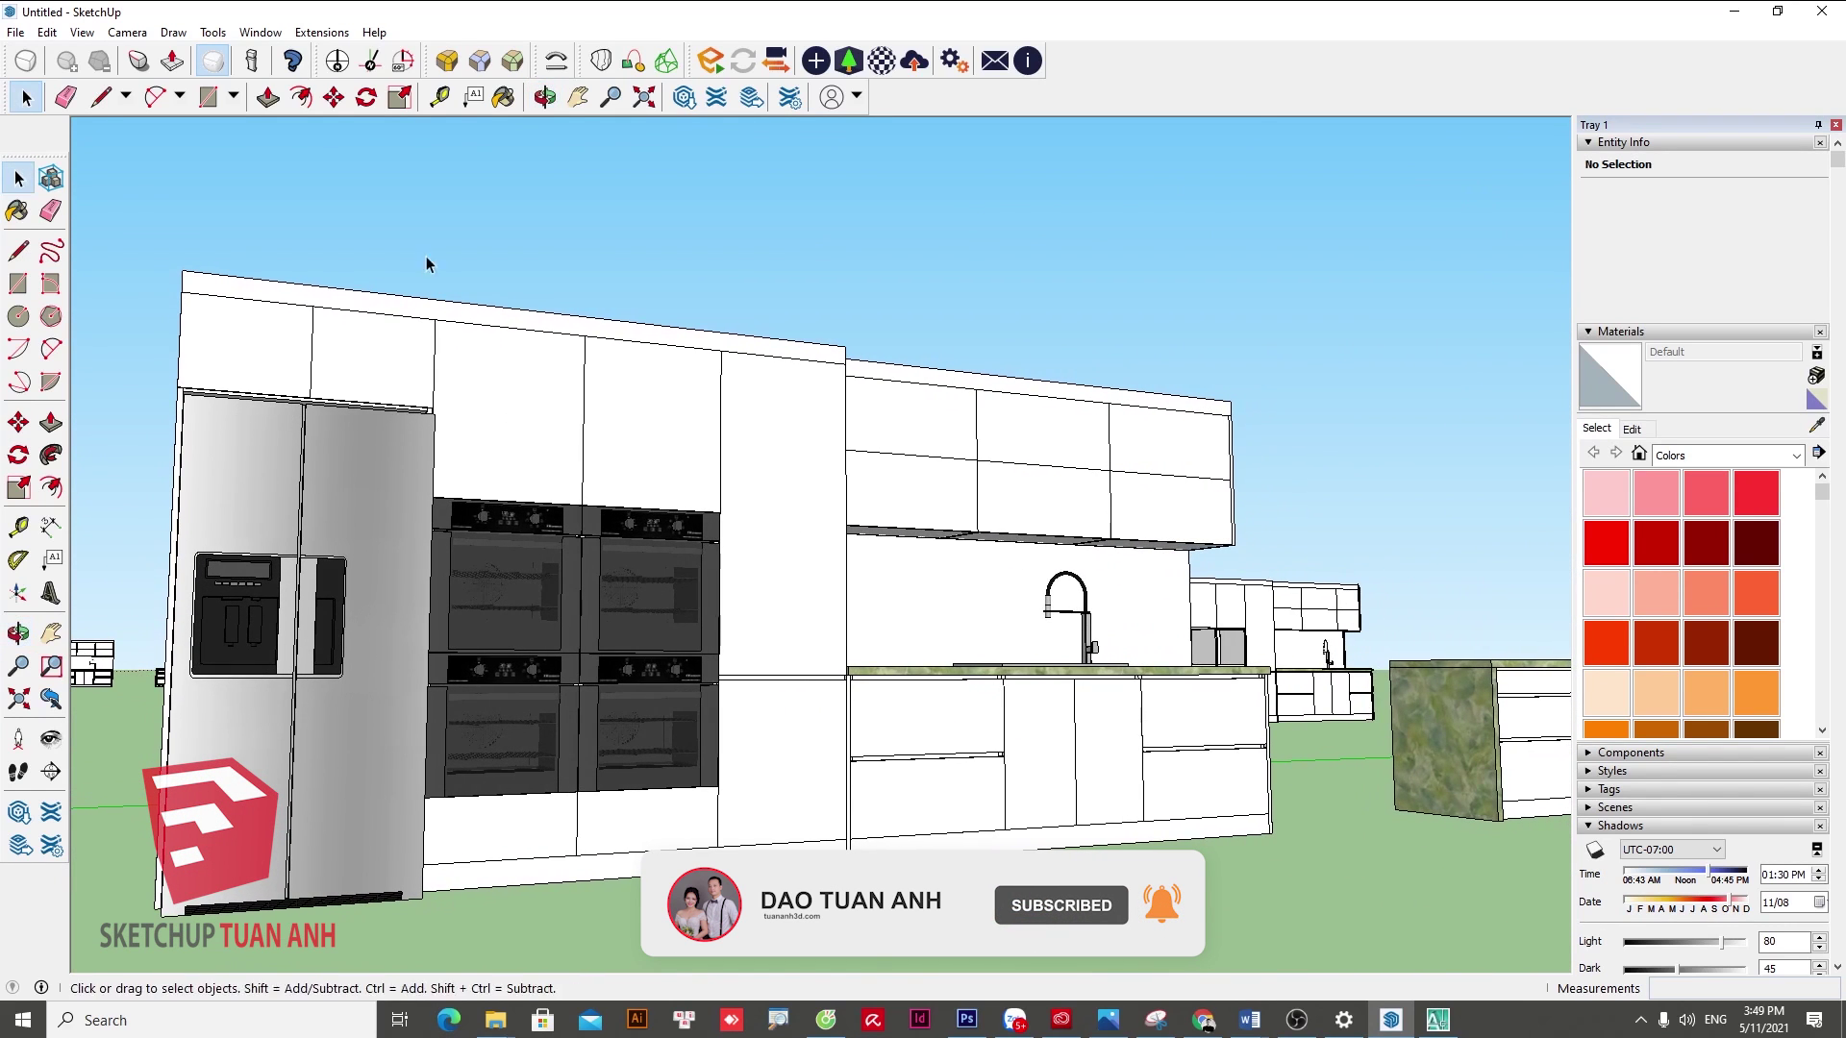
left_click(259, 31)
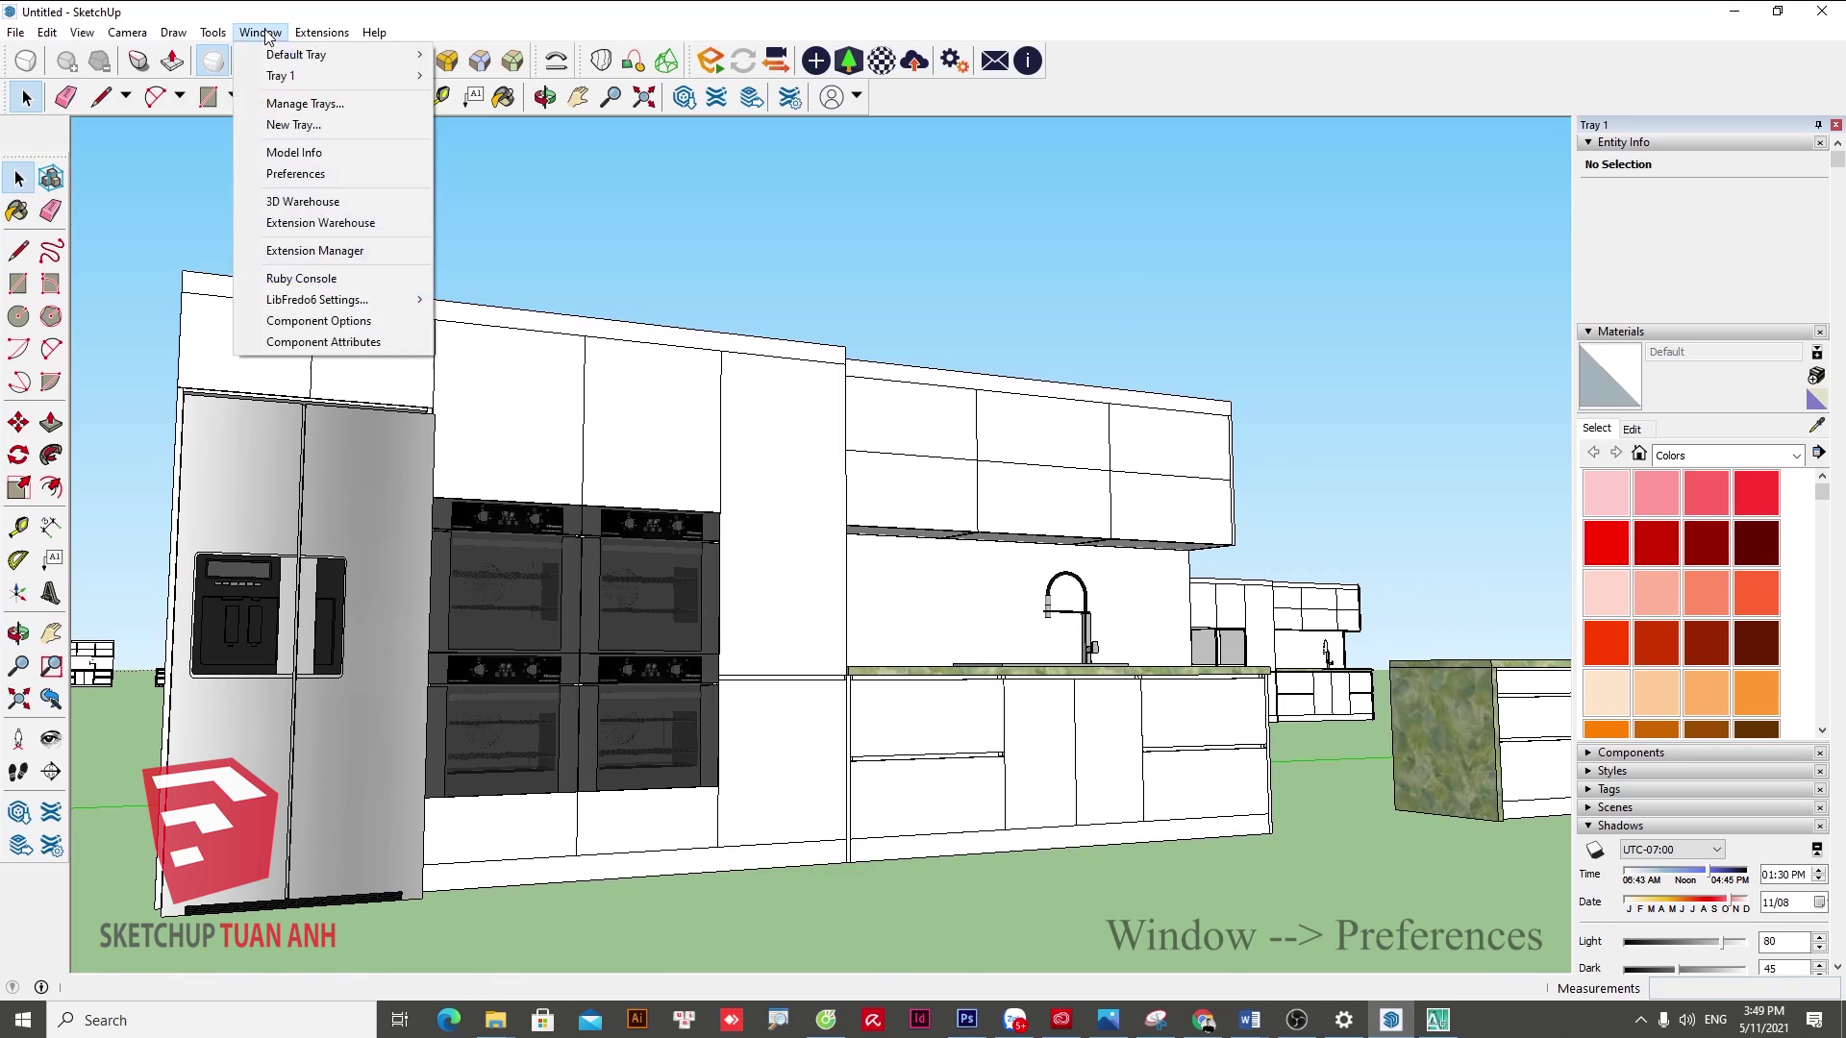
- Set multisample anti-aliasing to 64x in Preferences, accepting the slowdown warning
left_click(306, 177)
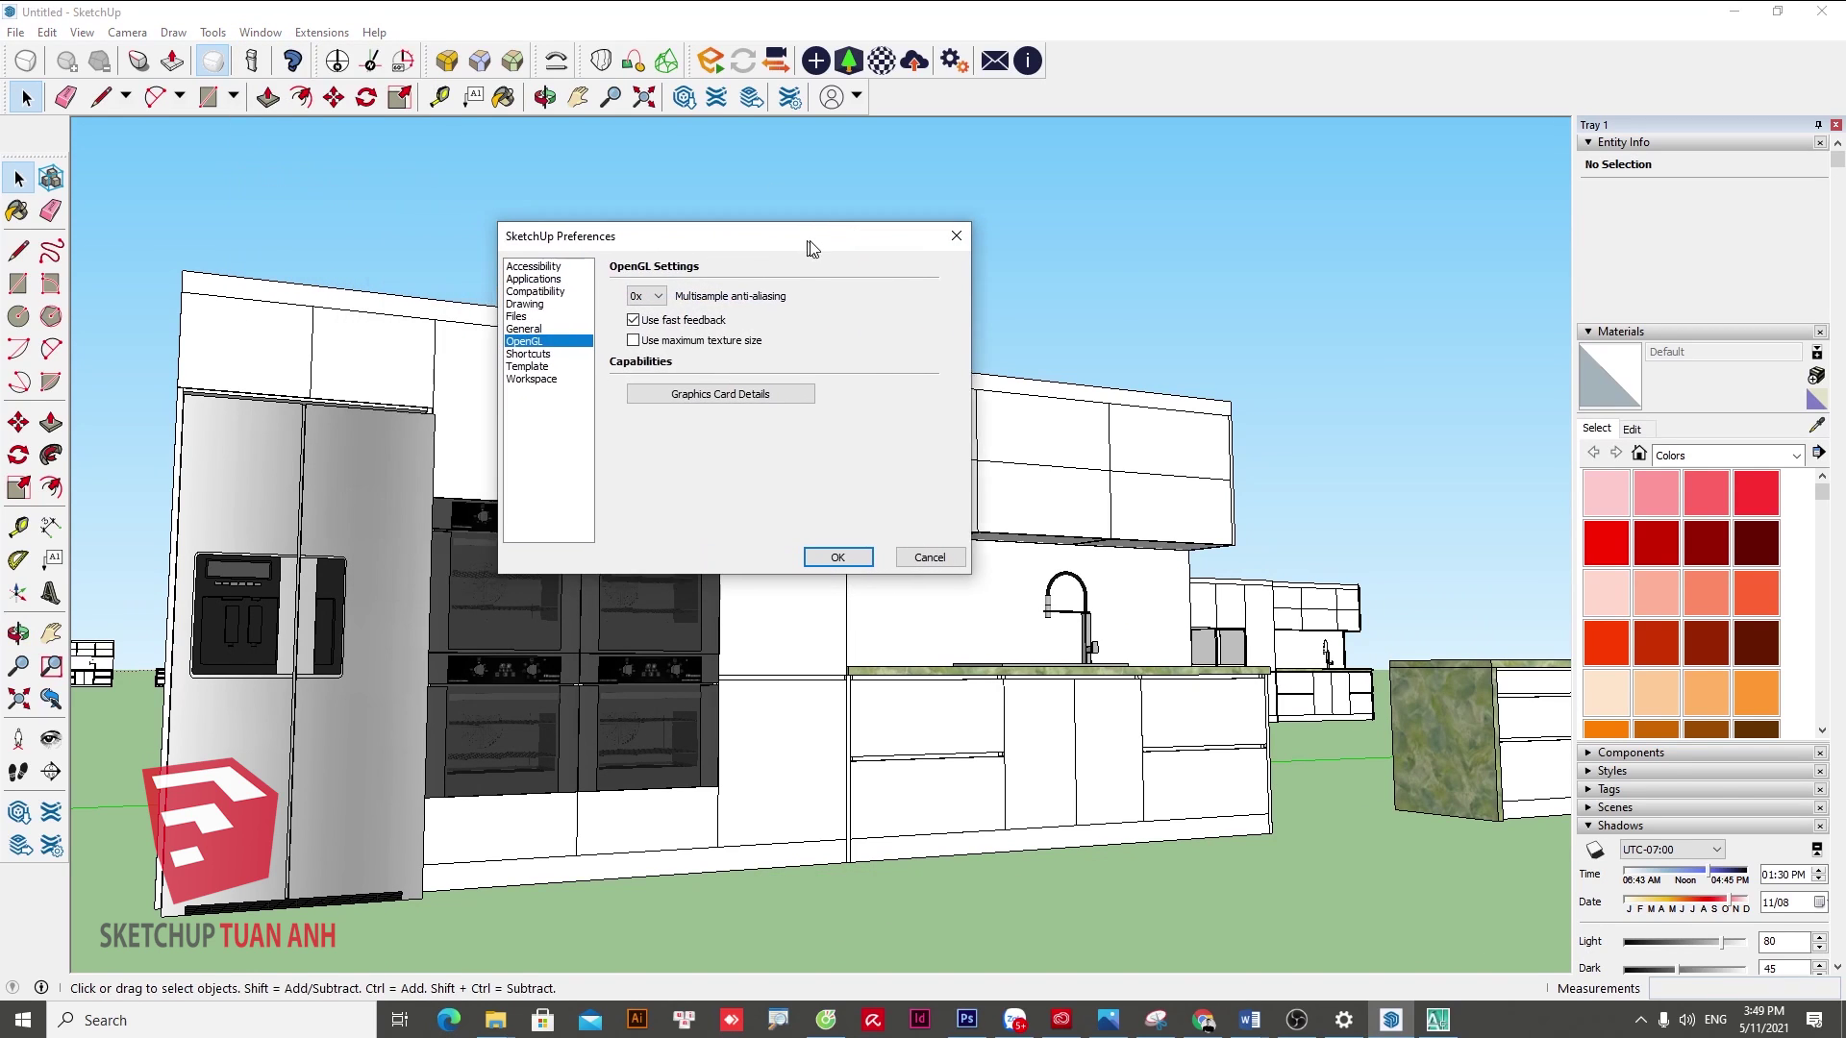
left_click_drag(807, 248, 819, 248)
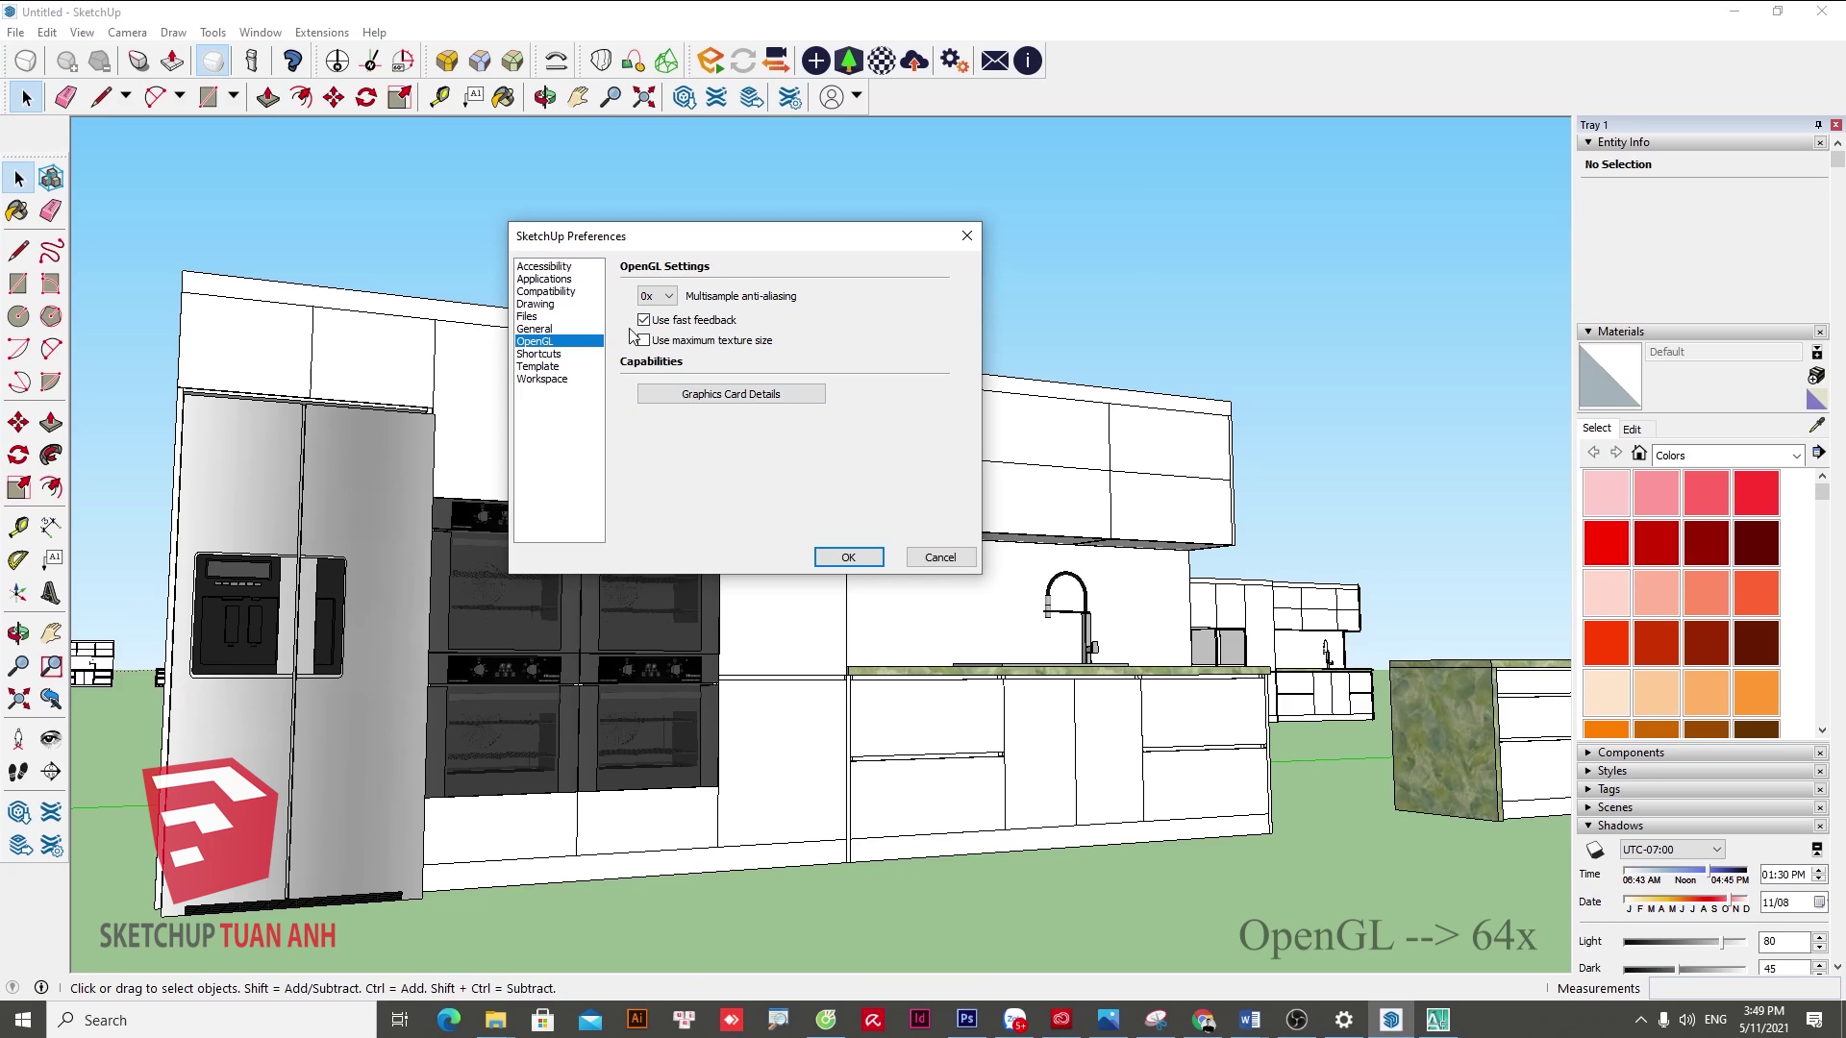
left_click(670, 296)
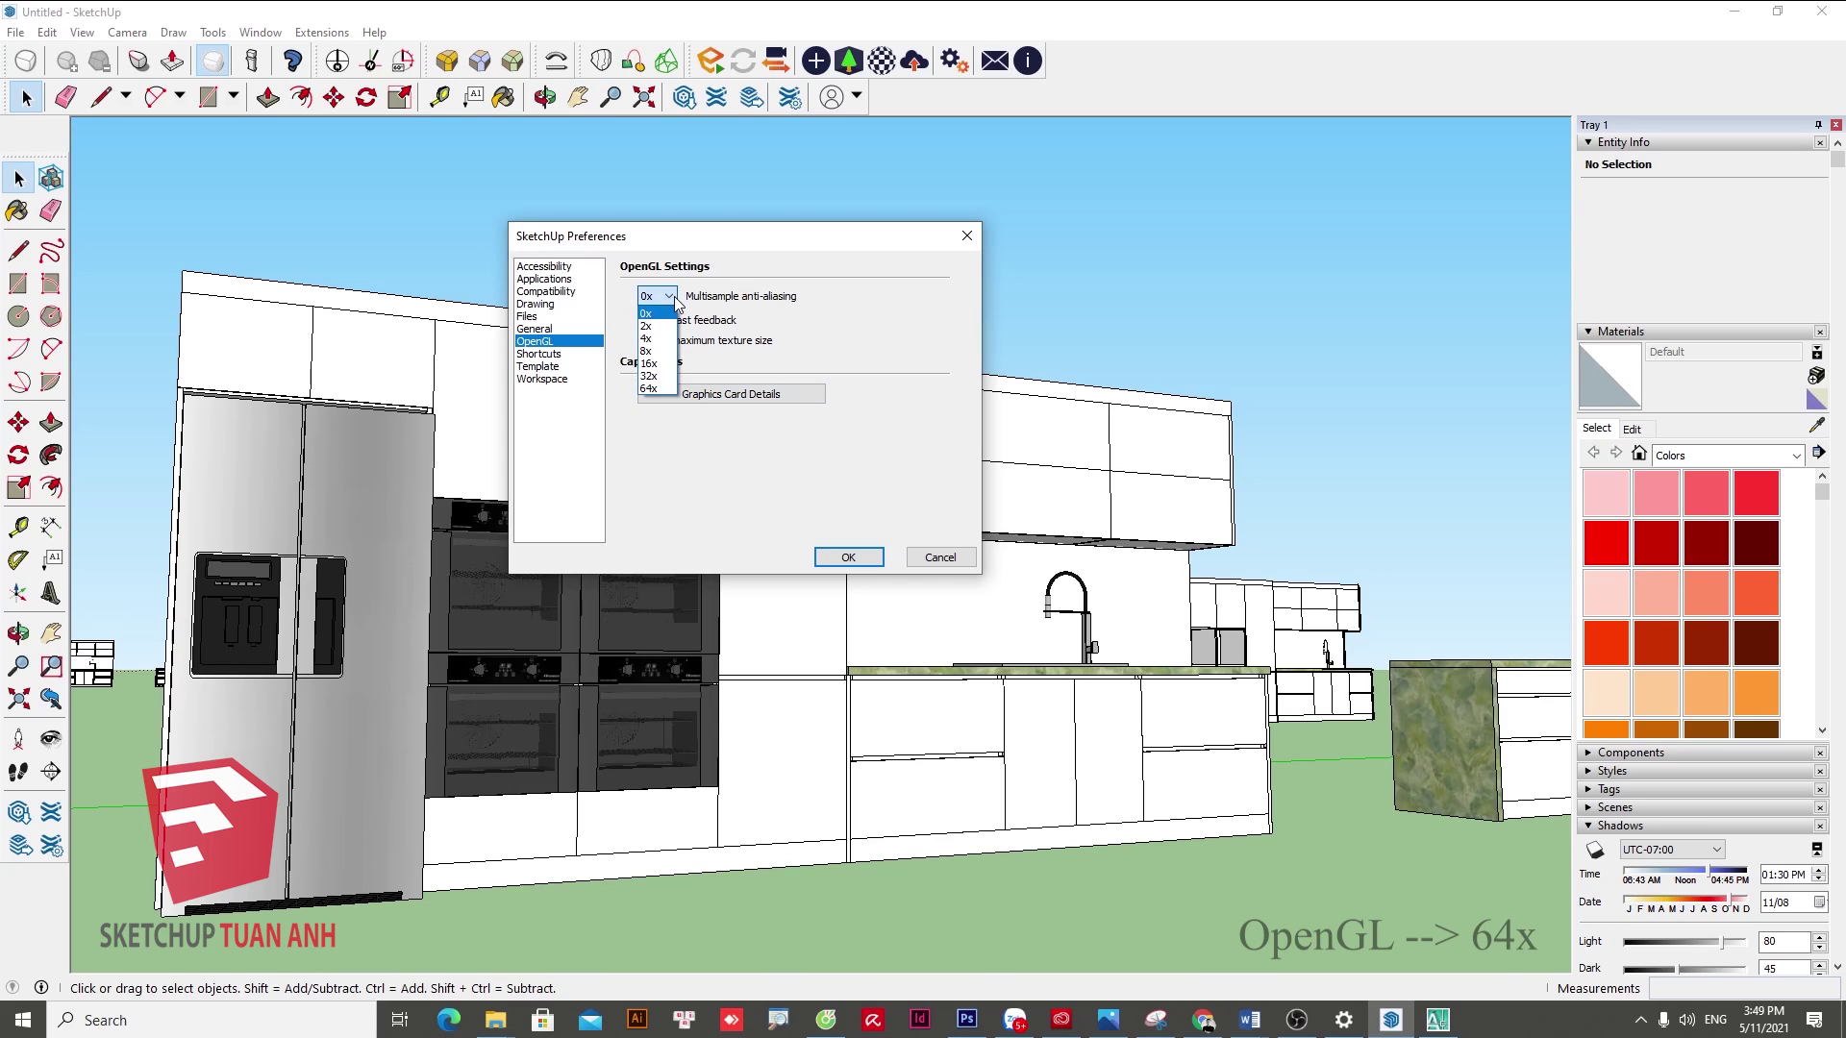
left_click(656, 390)
left_click(811, 461)
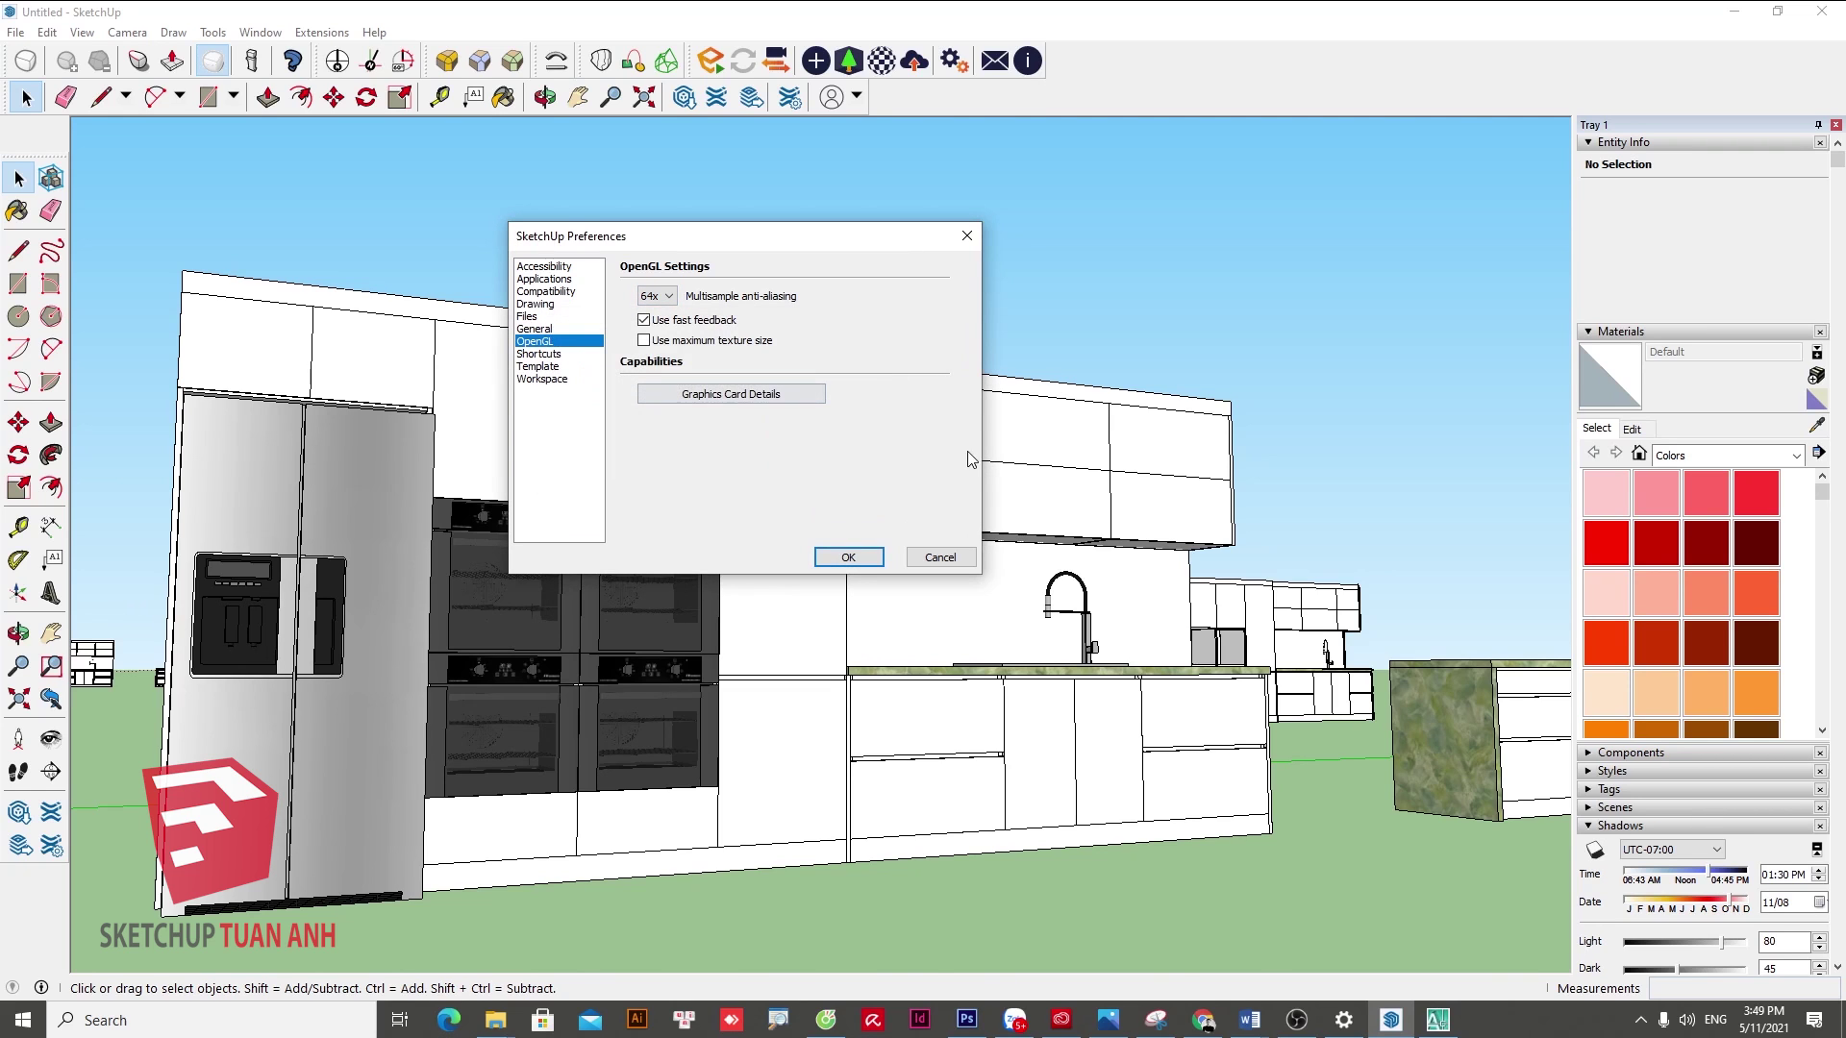
left_click(848, 558)
- Orbit the kitchen to check the smoothed cabinet edges
mouse_move(853, 536)
middle_mouse_down()
mouse_move(1297, 539)
mouse_move(664, 540)
middle_mouse_up()
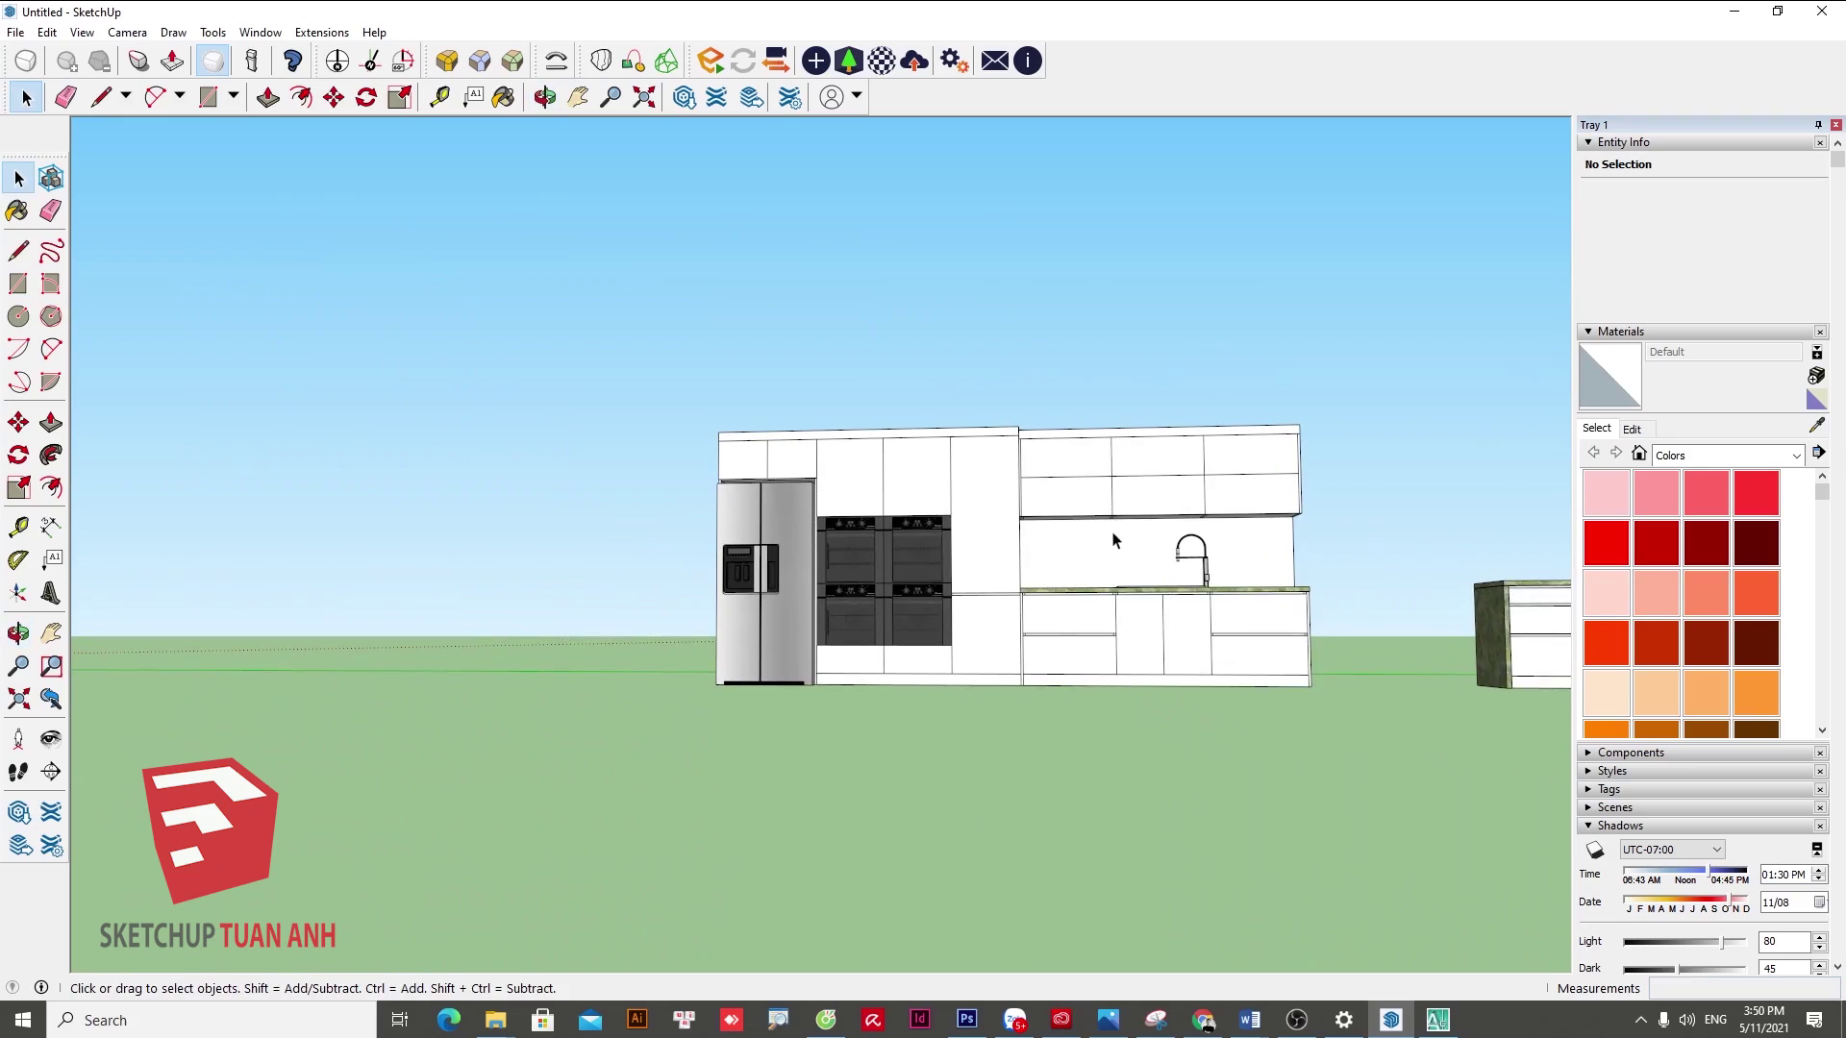
scroll(1106, 548, "up", 5)
mouse_move(1093, 557)
middle_mouse_down()
mouse_move(1044, 535)
mouse_move(1502, 550)
mouse_move(1231, 573)
mouse_move(610, 573)
mouse_move(1341, 602)
mouse_move(1250, 602)
middle_mouse_up()
scroll(1228, 573, "down", 5)
scroll(1341, 602, "up", 5)
- Turn the camera toward the white car in the garage and switch to Look Around
key("space")
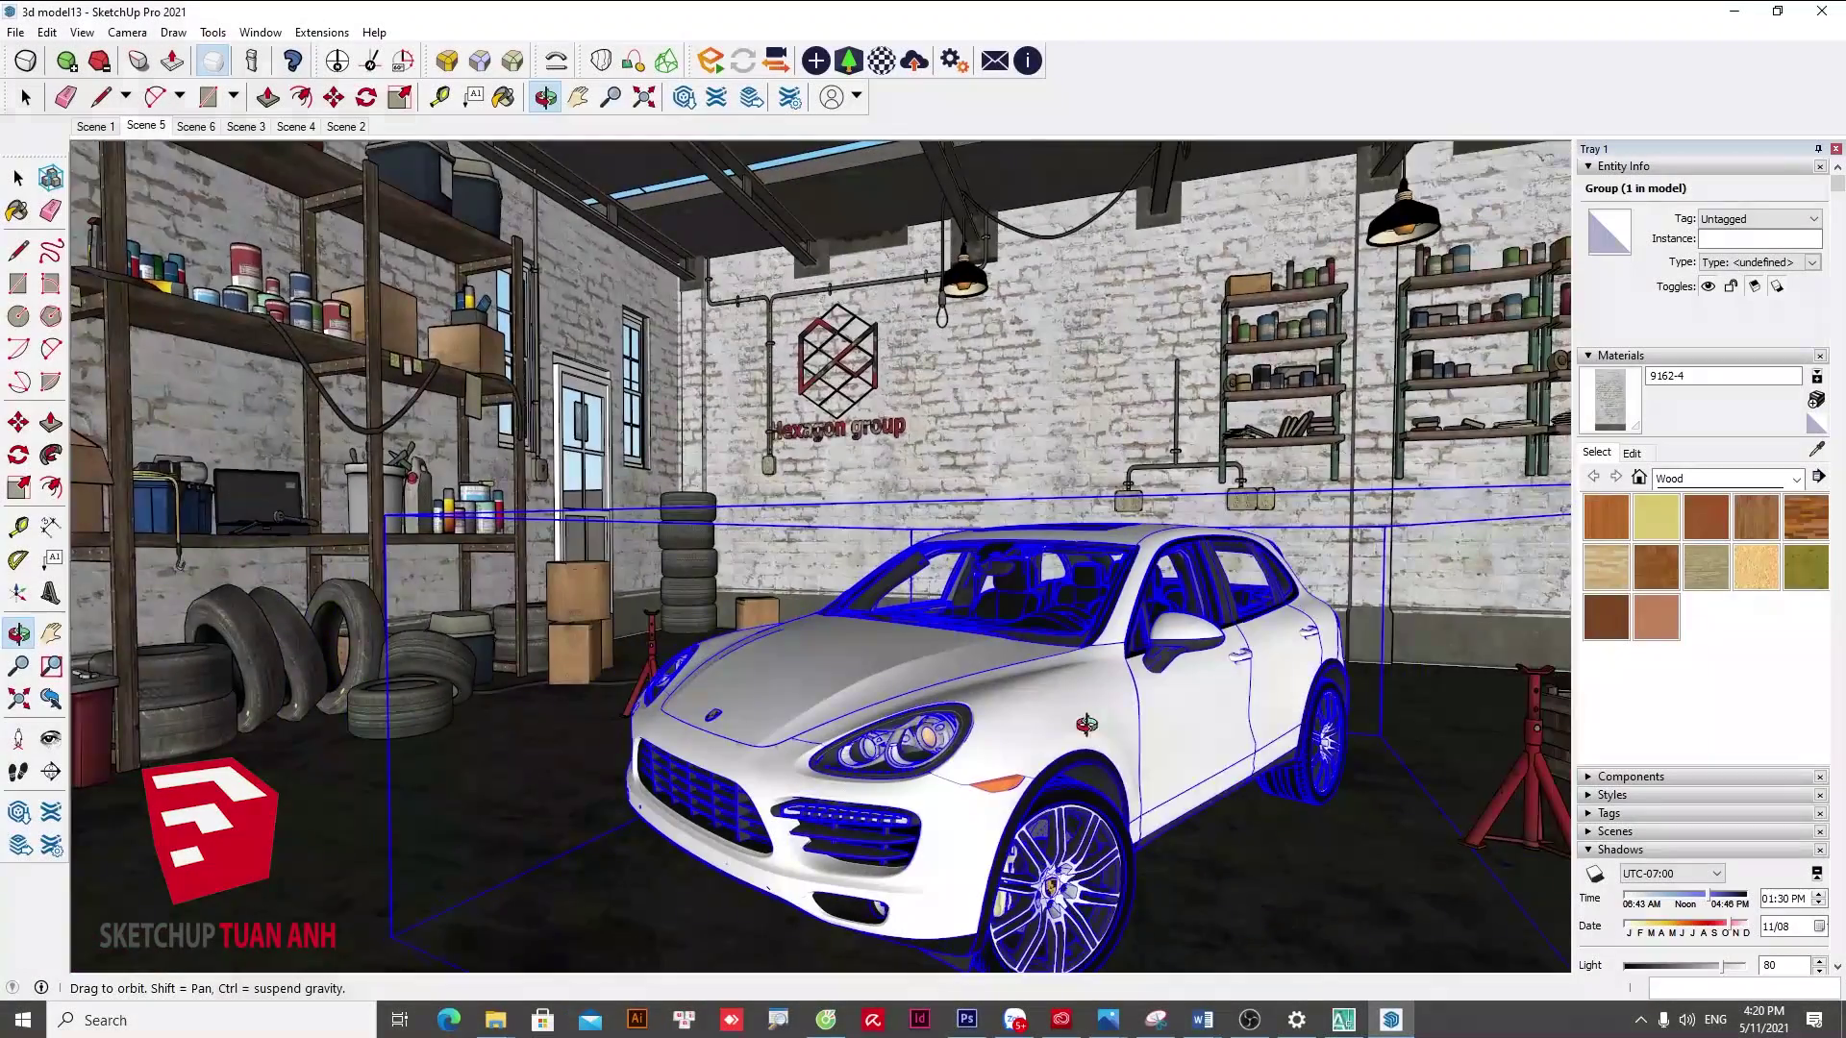
mouse_move(1087, 724)
left_mouse_down()
mouse_move(983, 733)
mouse_move(827, 668)
left_mouse_up()
key("l")
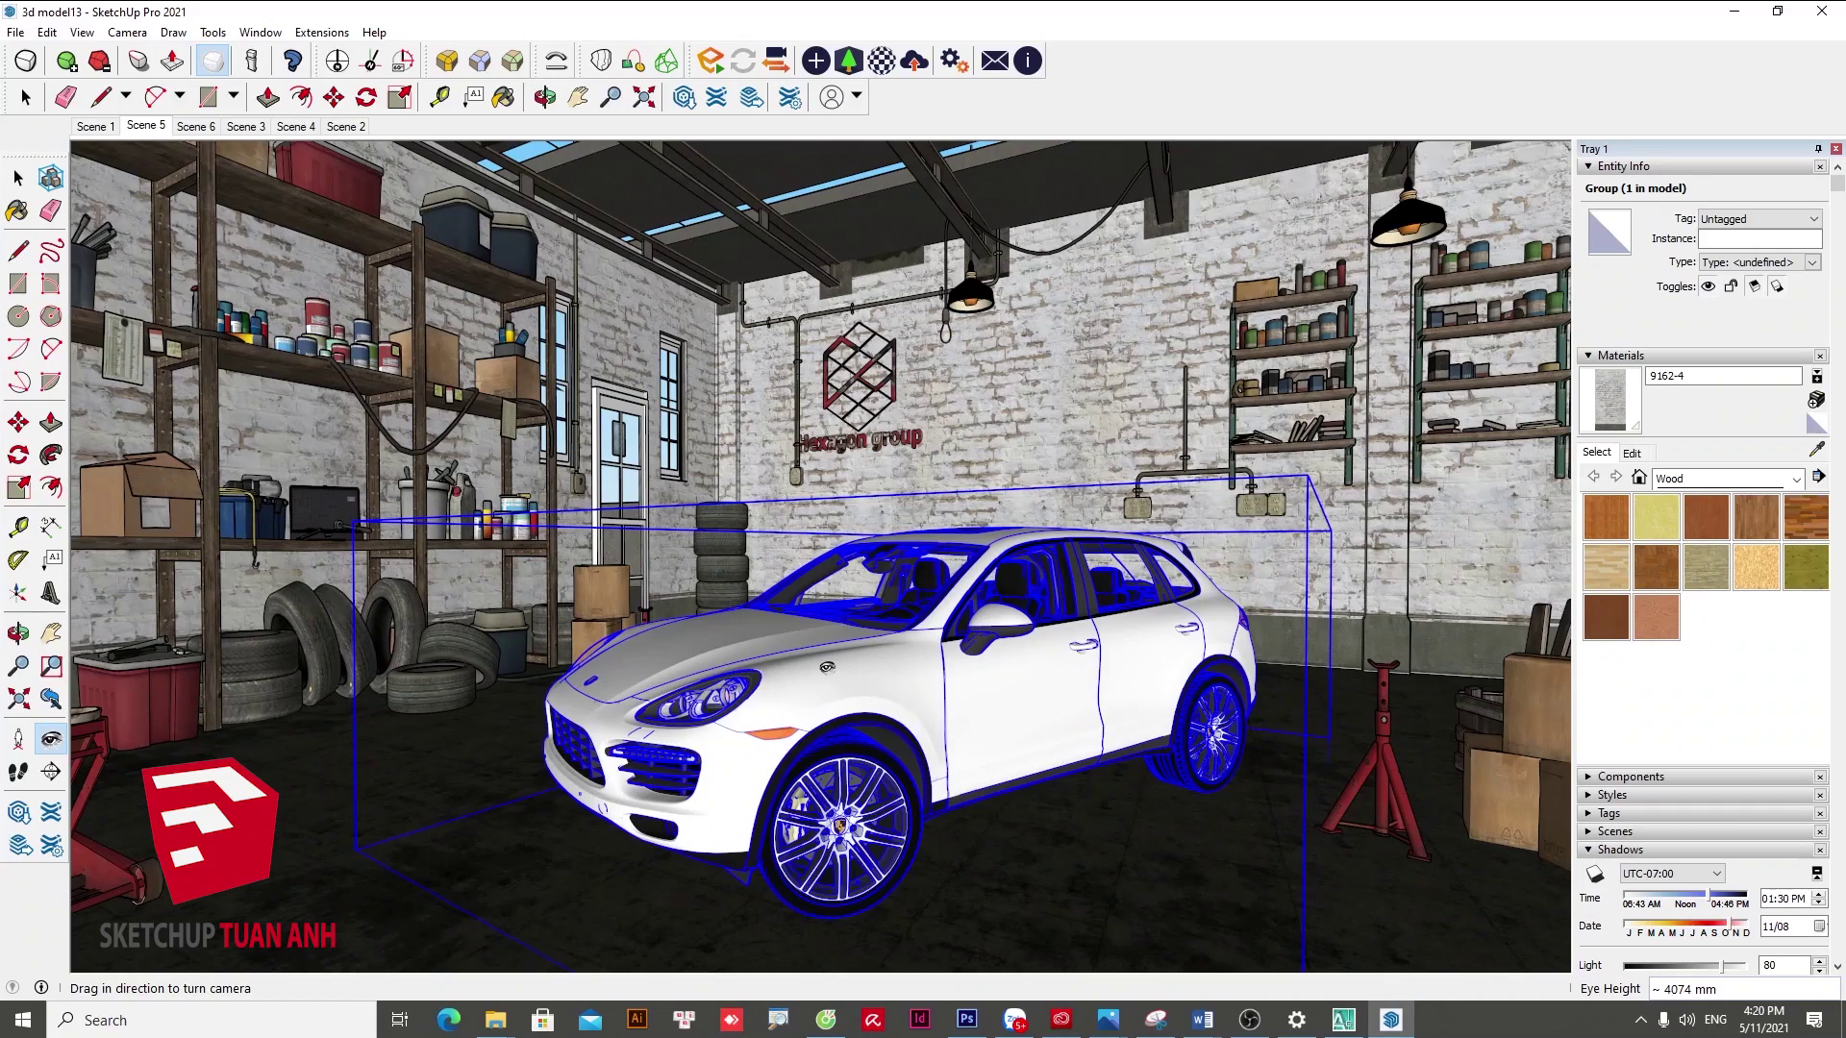
- Look around and orbit the garage to face the car, then open the View menu
middle_click_drag(854, 694, 835, 702)
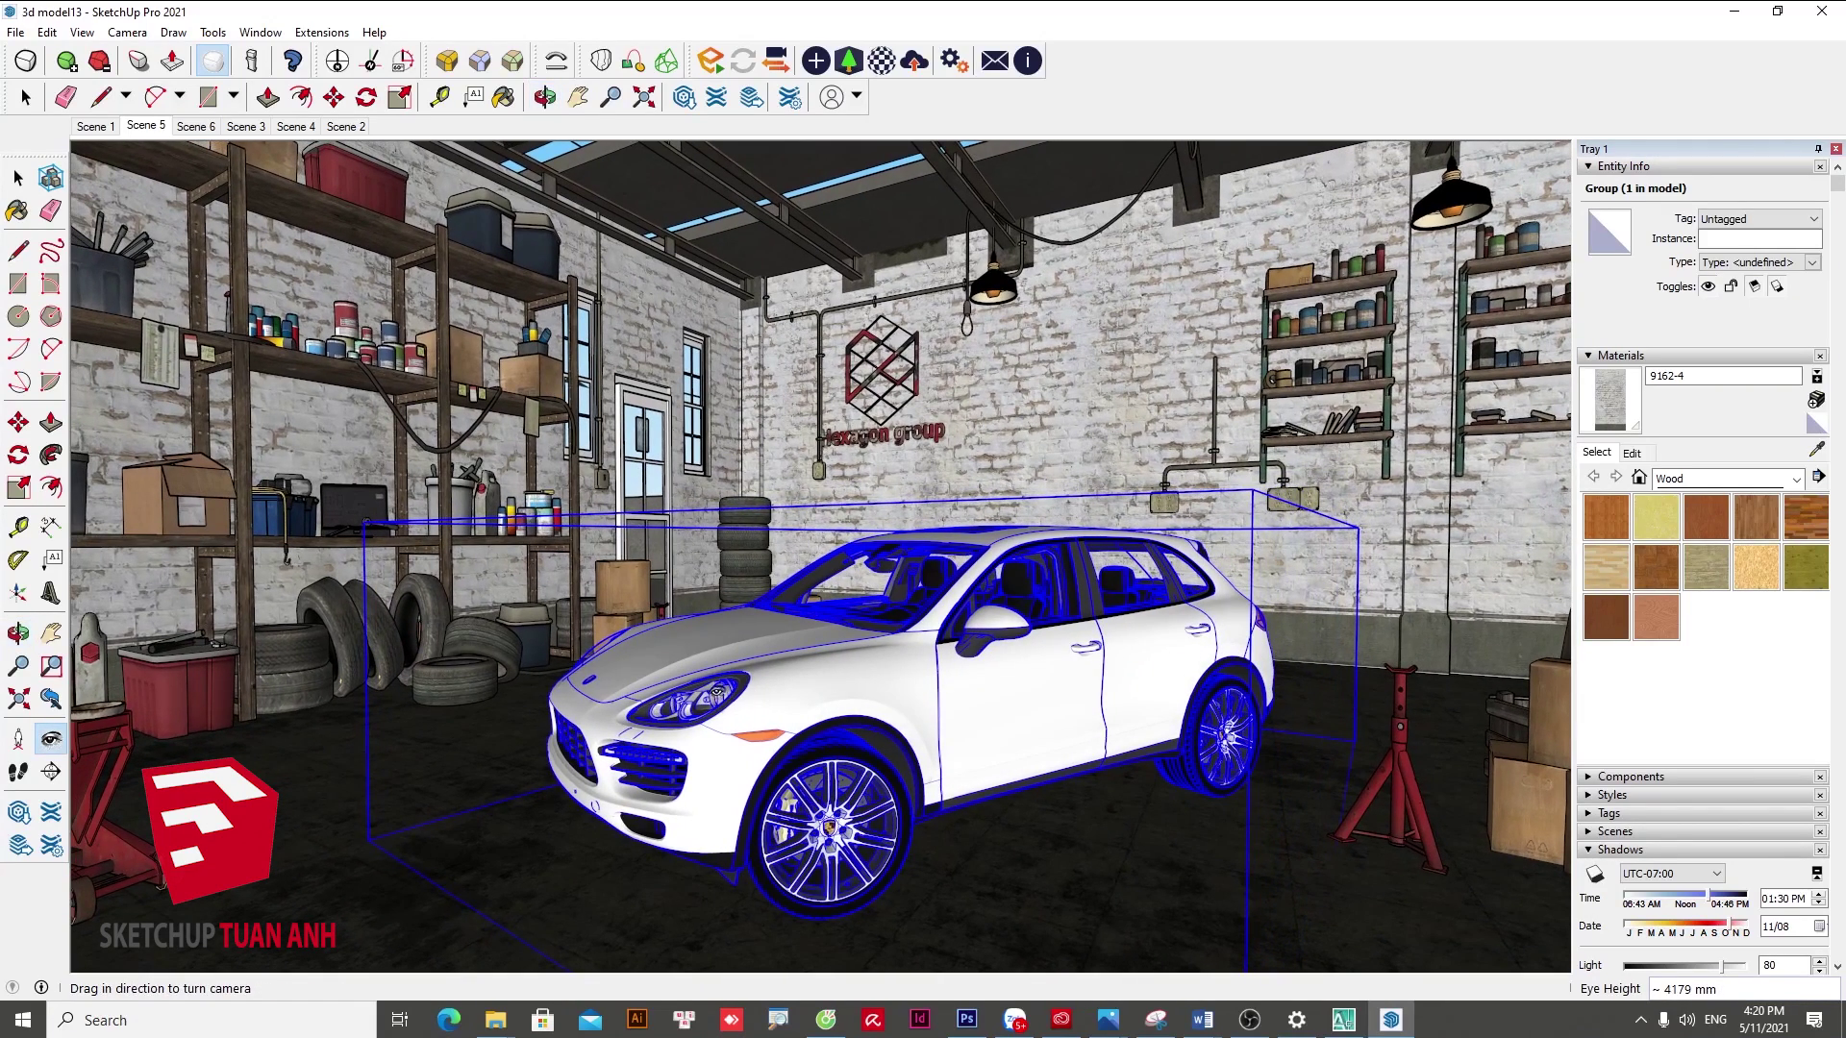
middle_click_drag(716, 693, 851, 696)
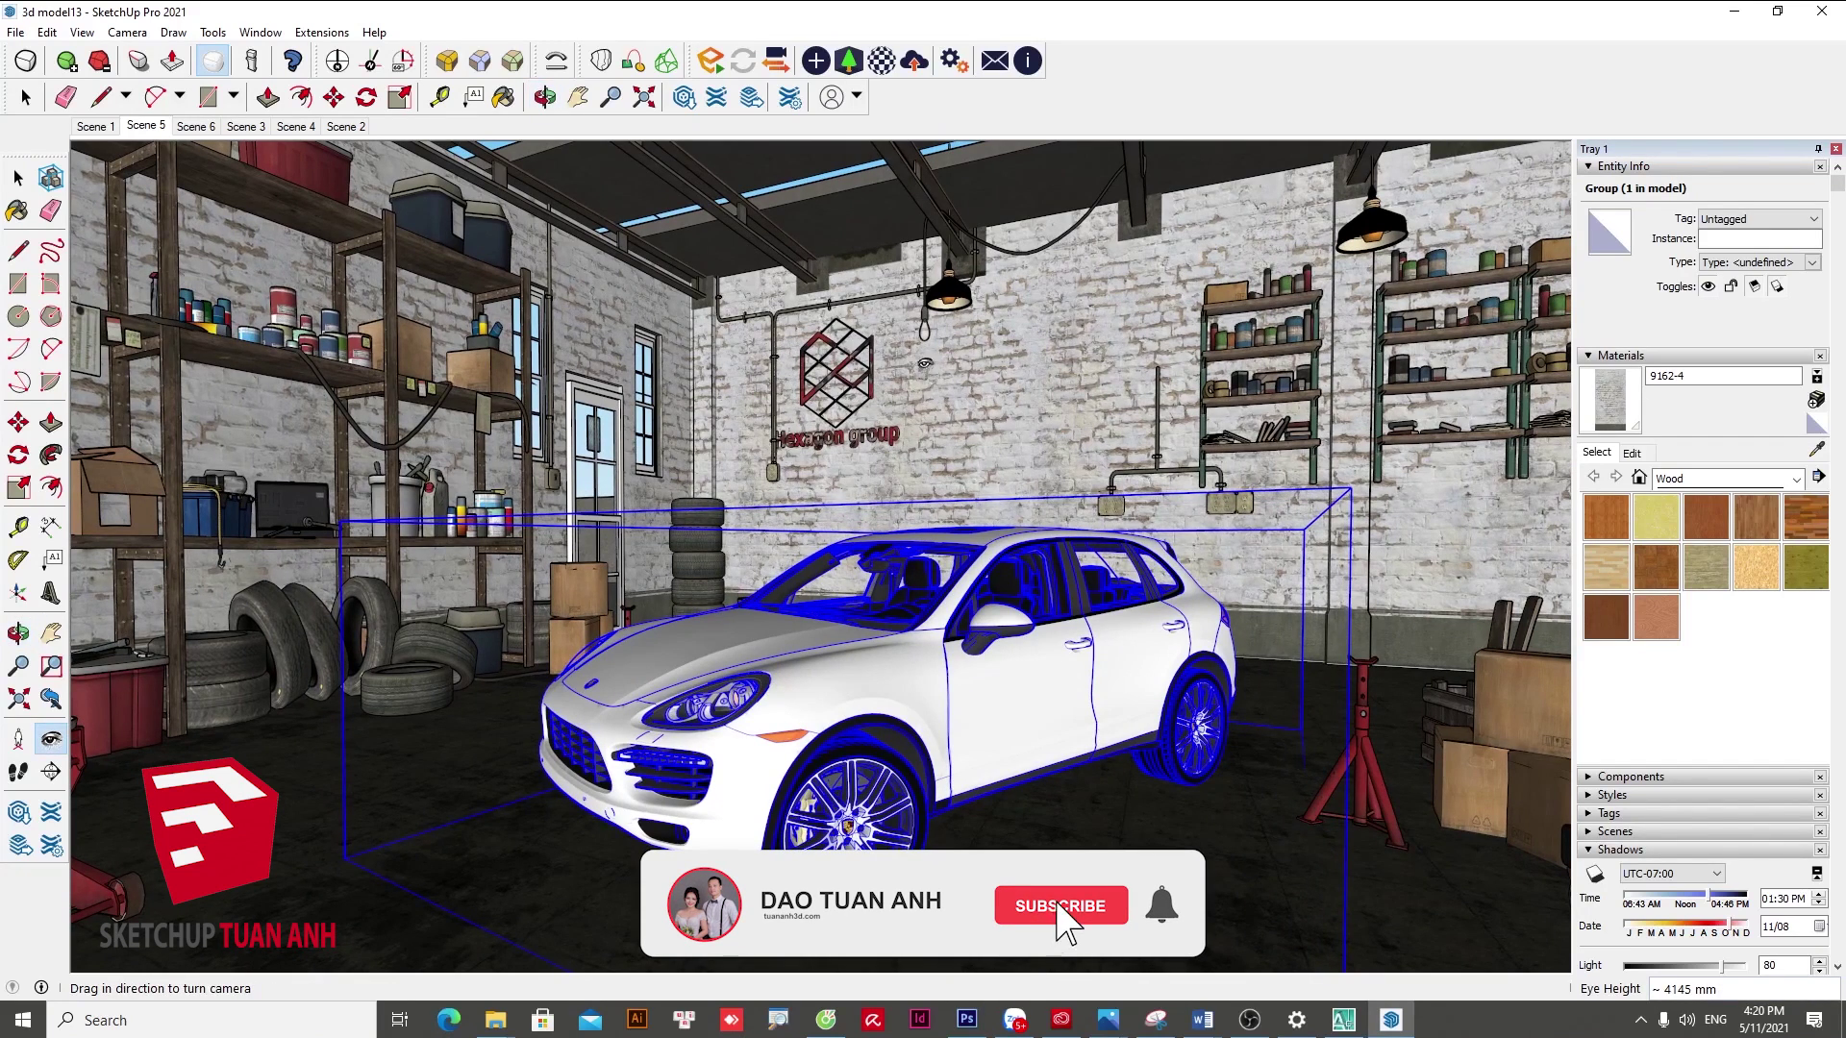
key("space")
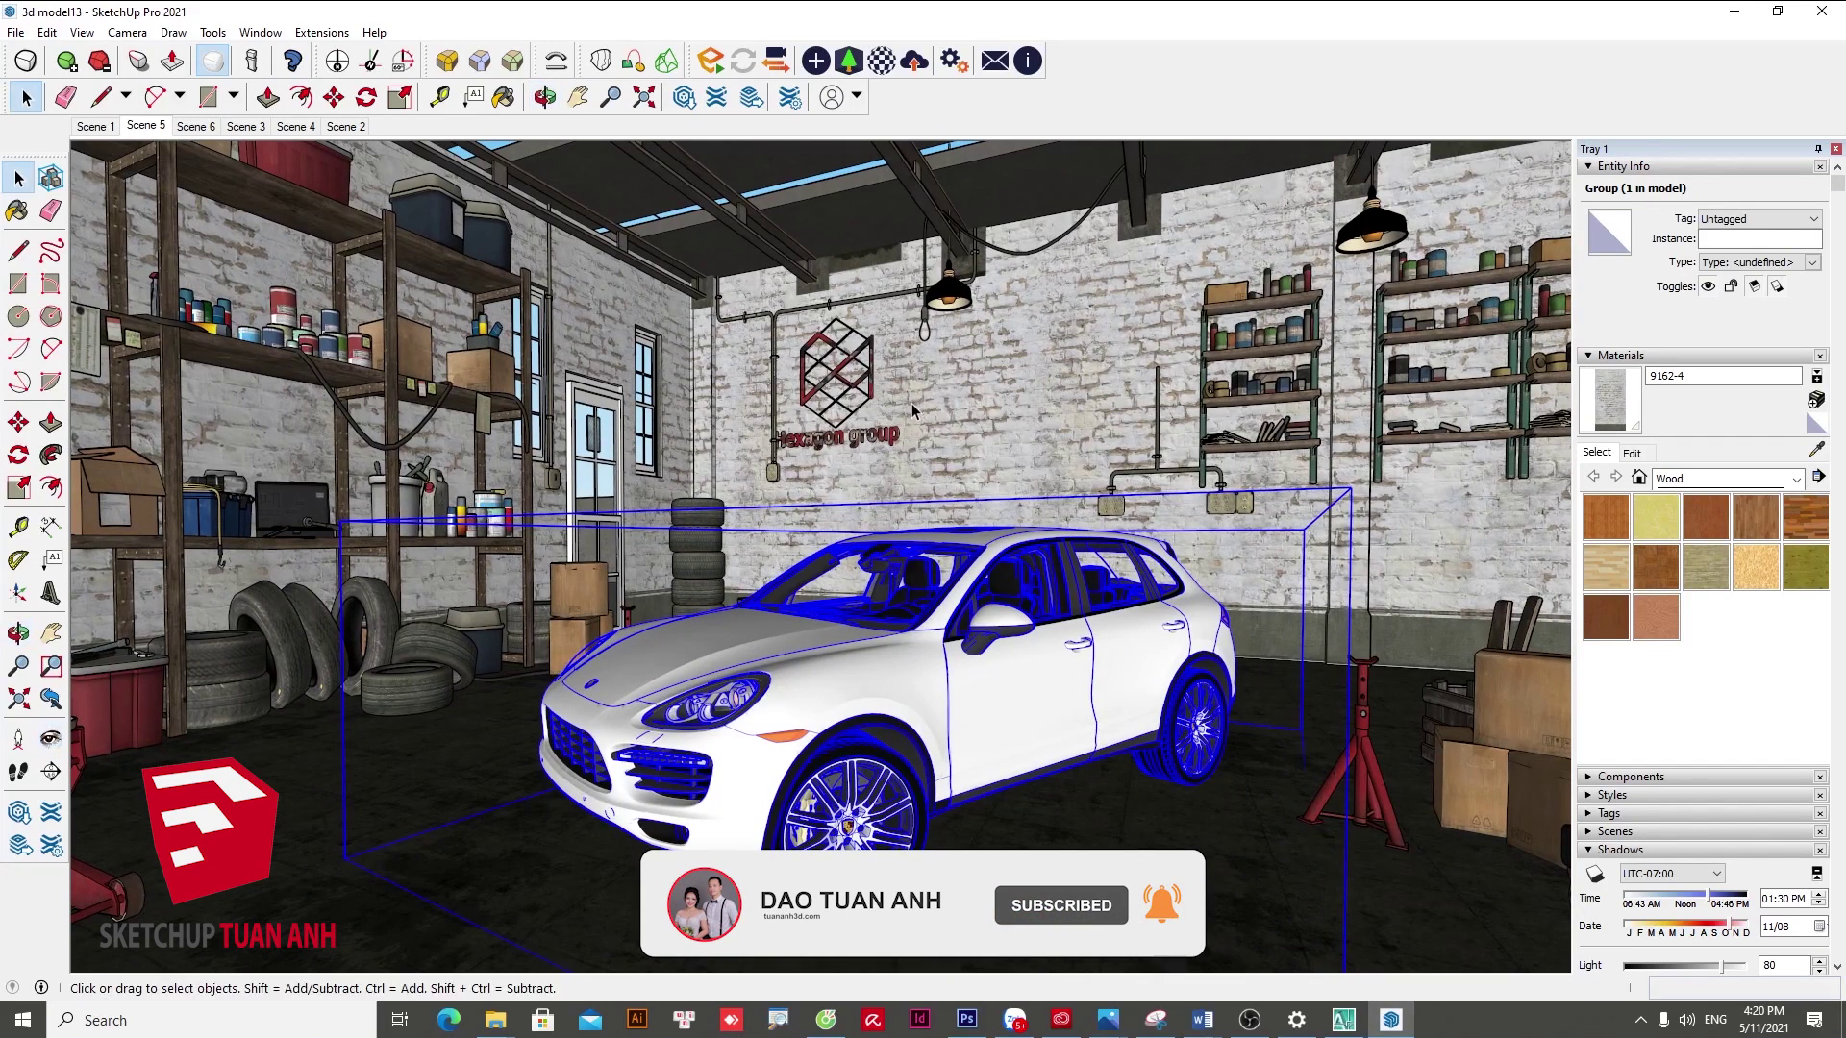
scroll(933, 493, "up", 10)
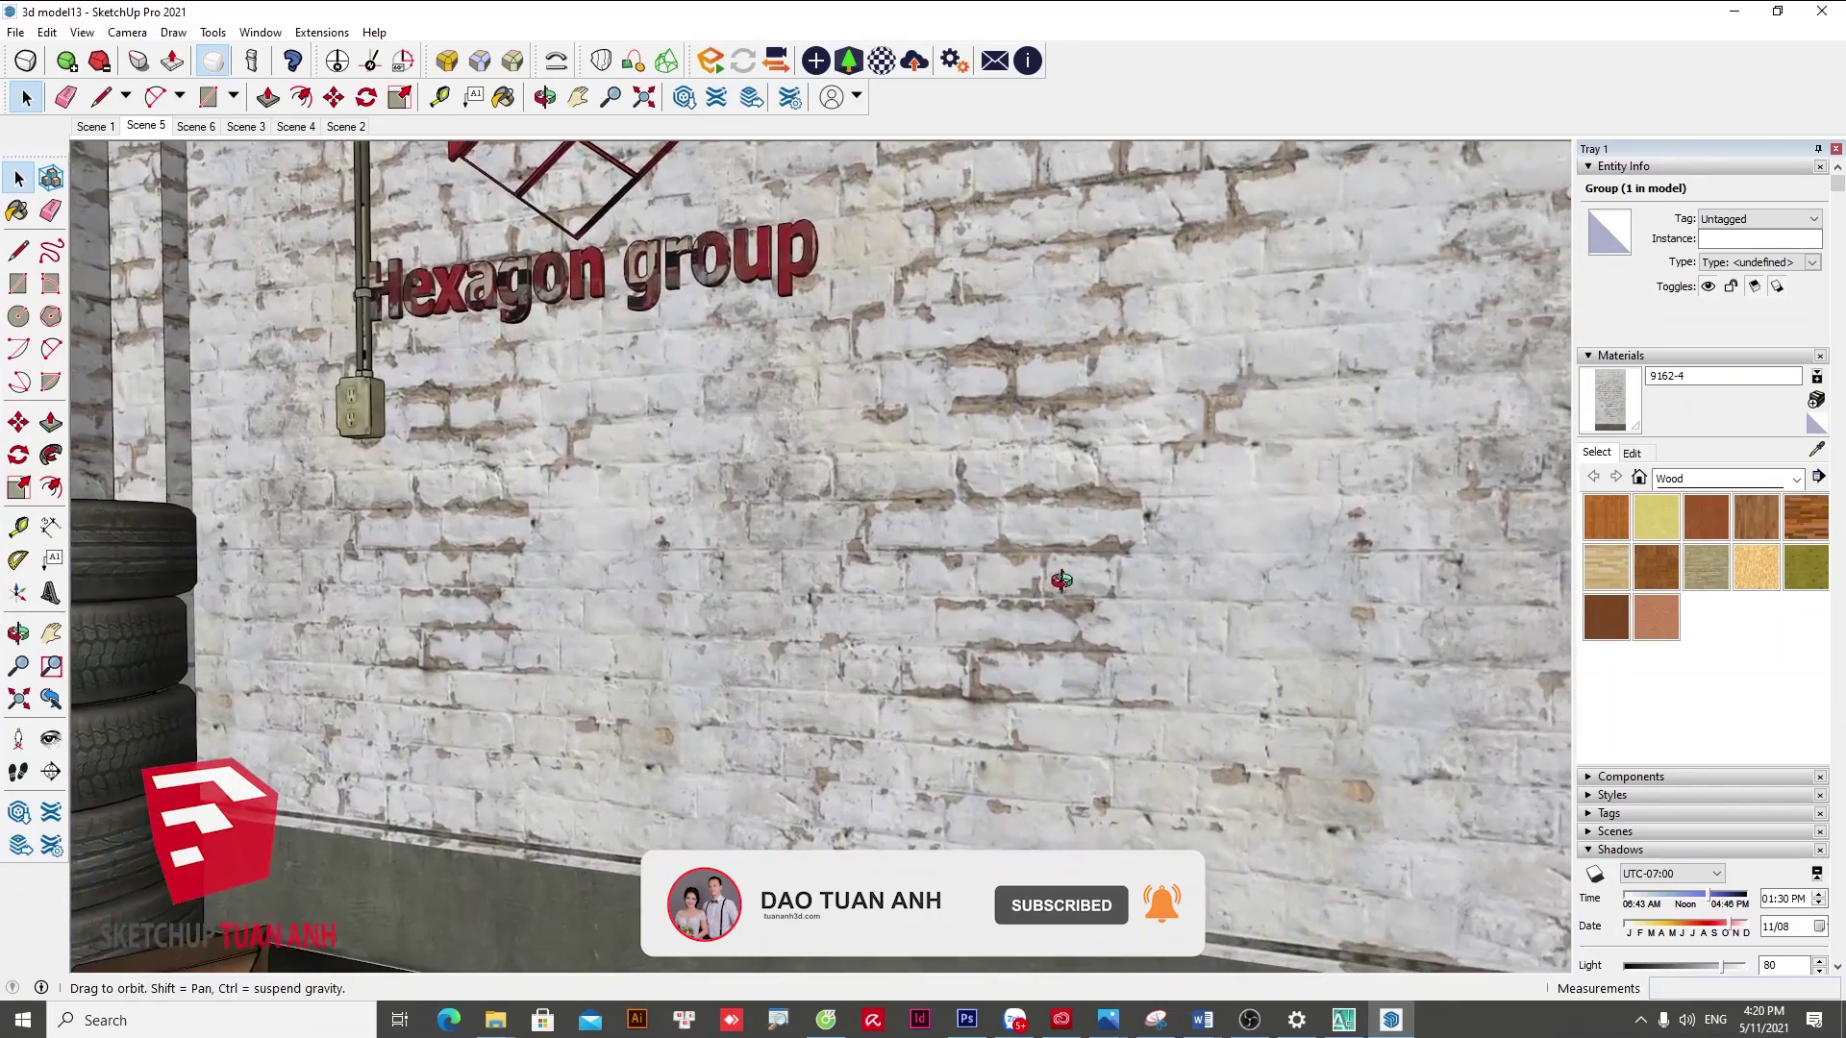
scroll(1062, 581, "down", 10)
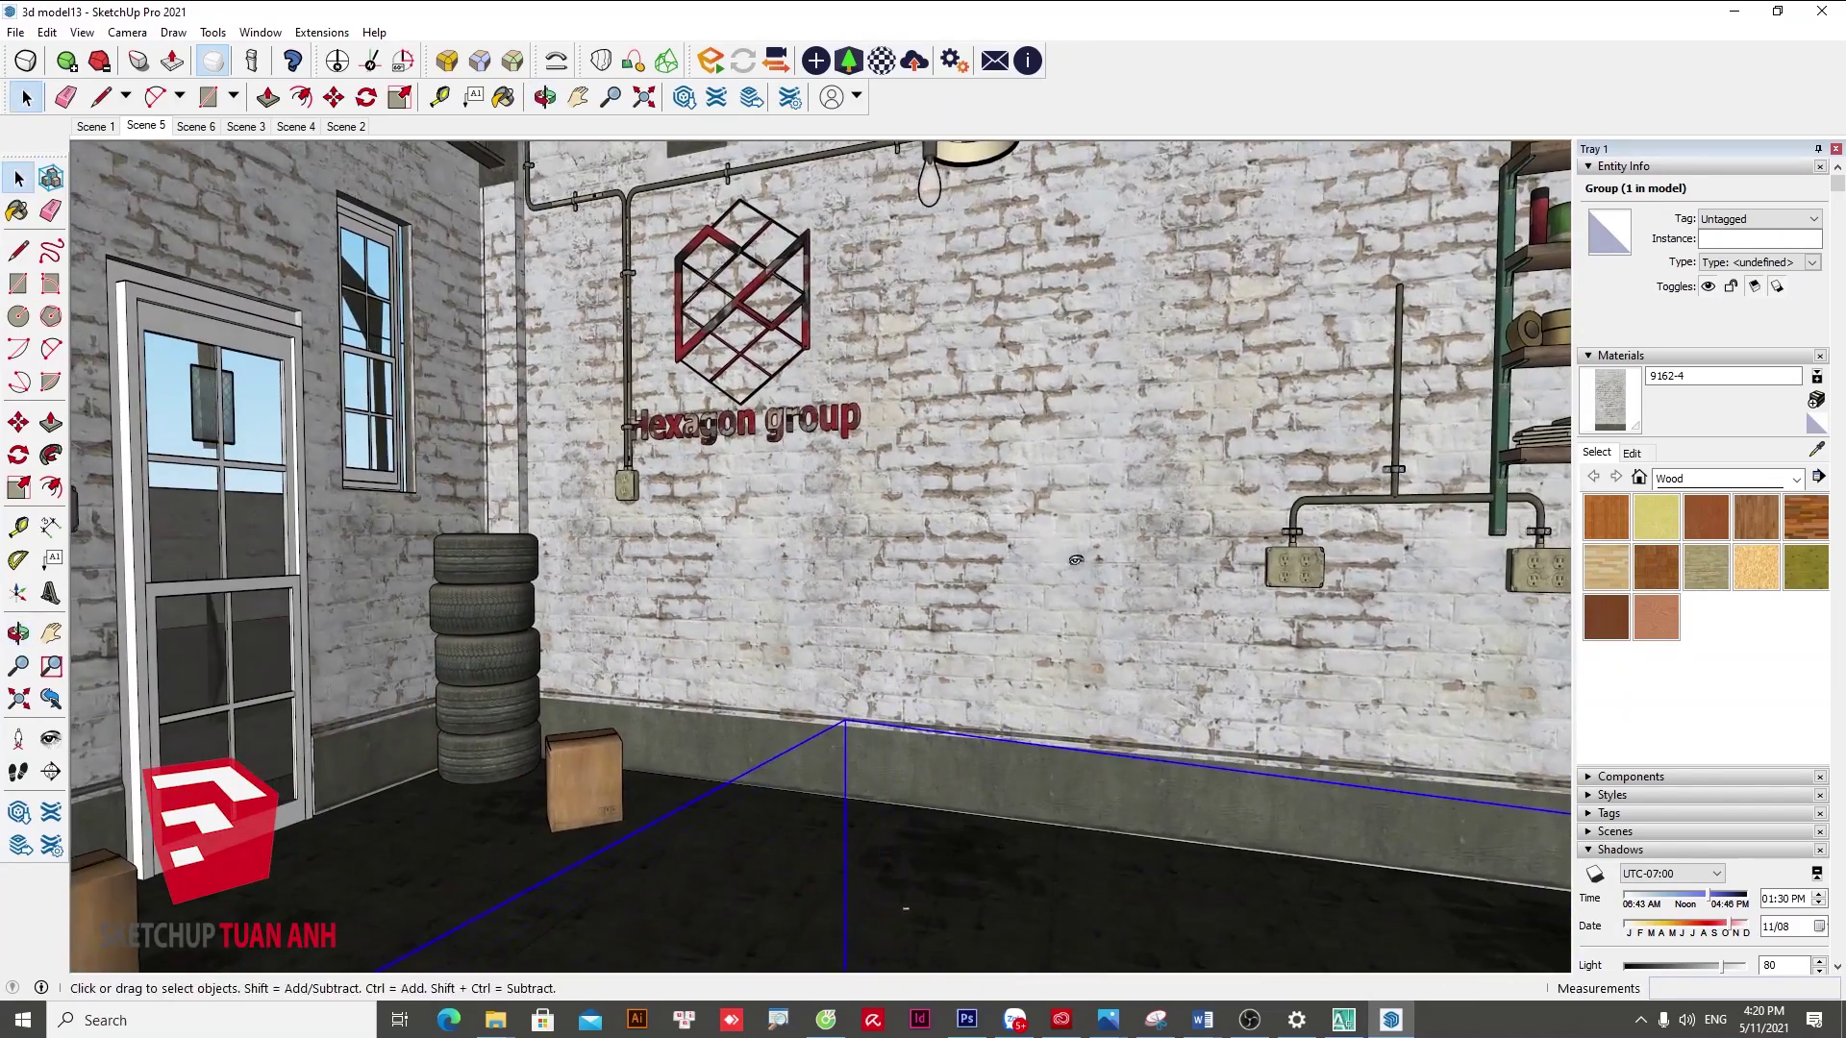
mouse_move(673, 625)
left_mouse_down()
mouse_move(858, 623)
mouse_move(893, 749)
left_mouse_up()
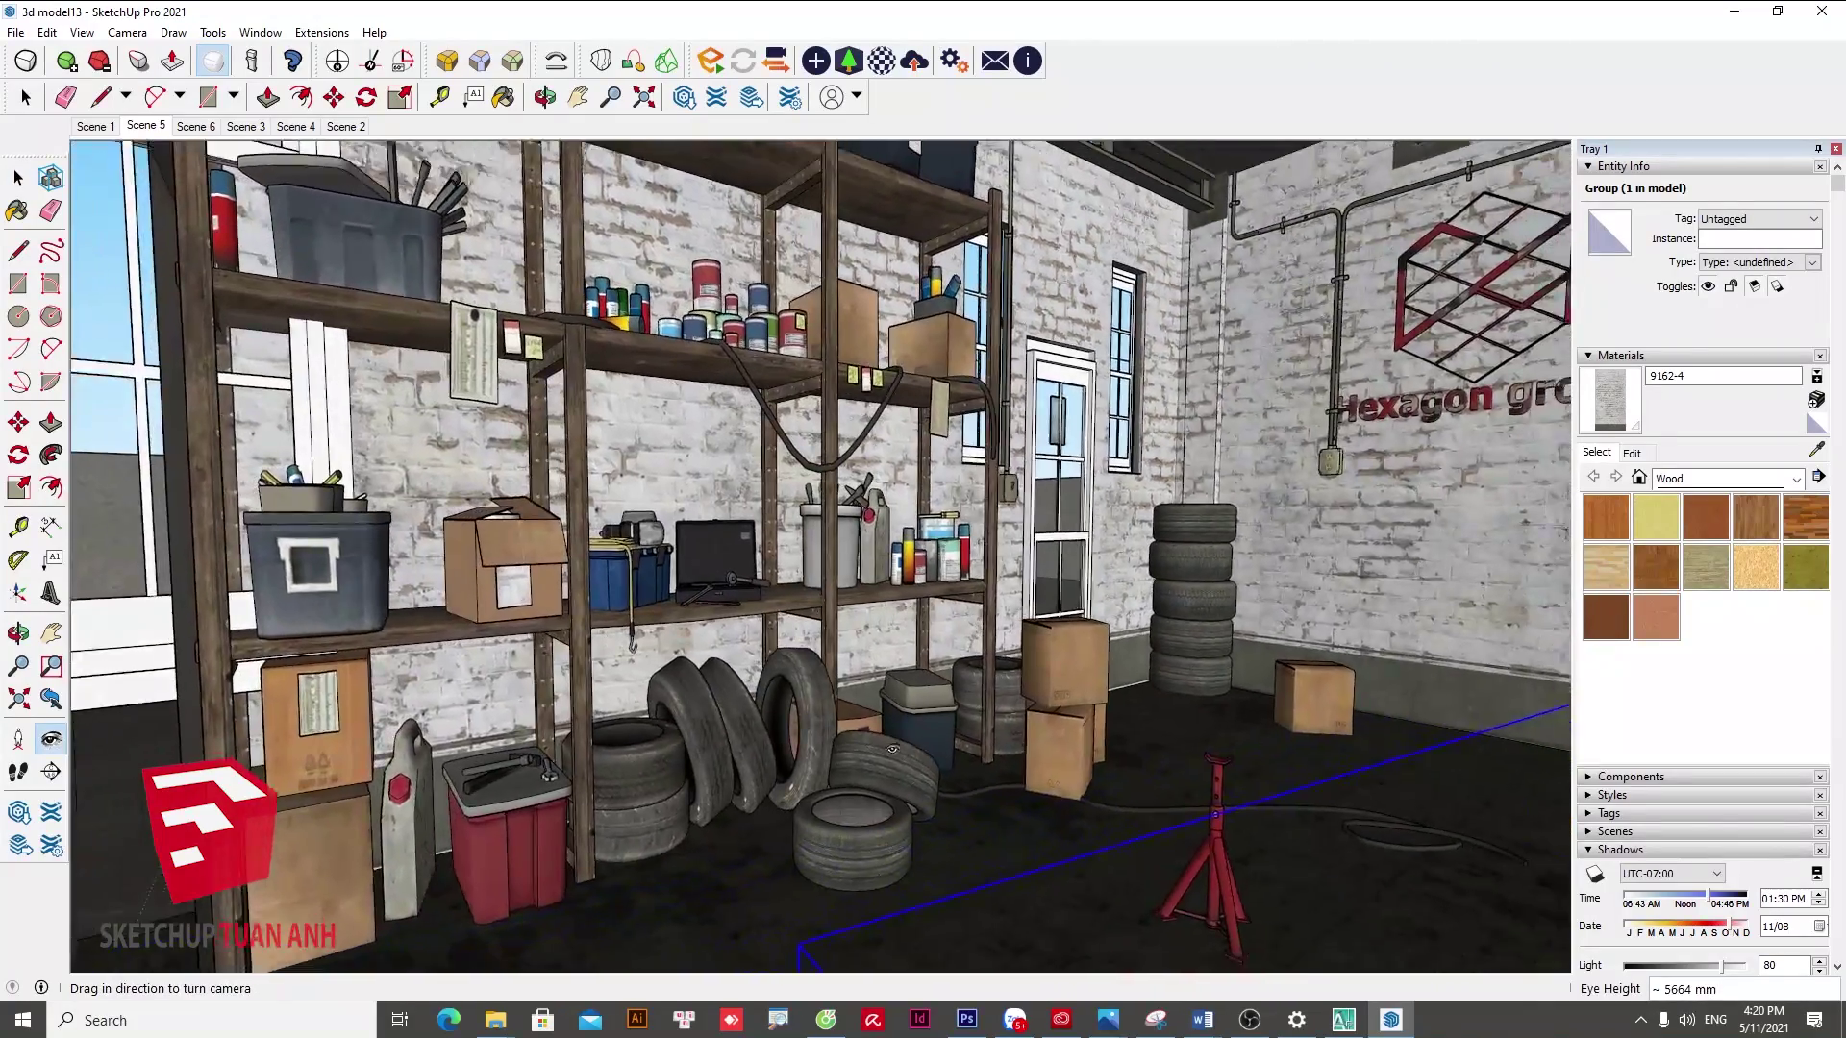
mouse_move(892, 749)
middle_mouse_down()
mouse_move(993, 650)
mouse_move(973, 650)
middle_mouse_up()
left_click(81, 33)
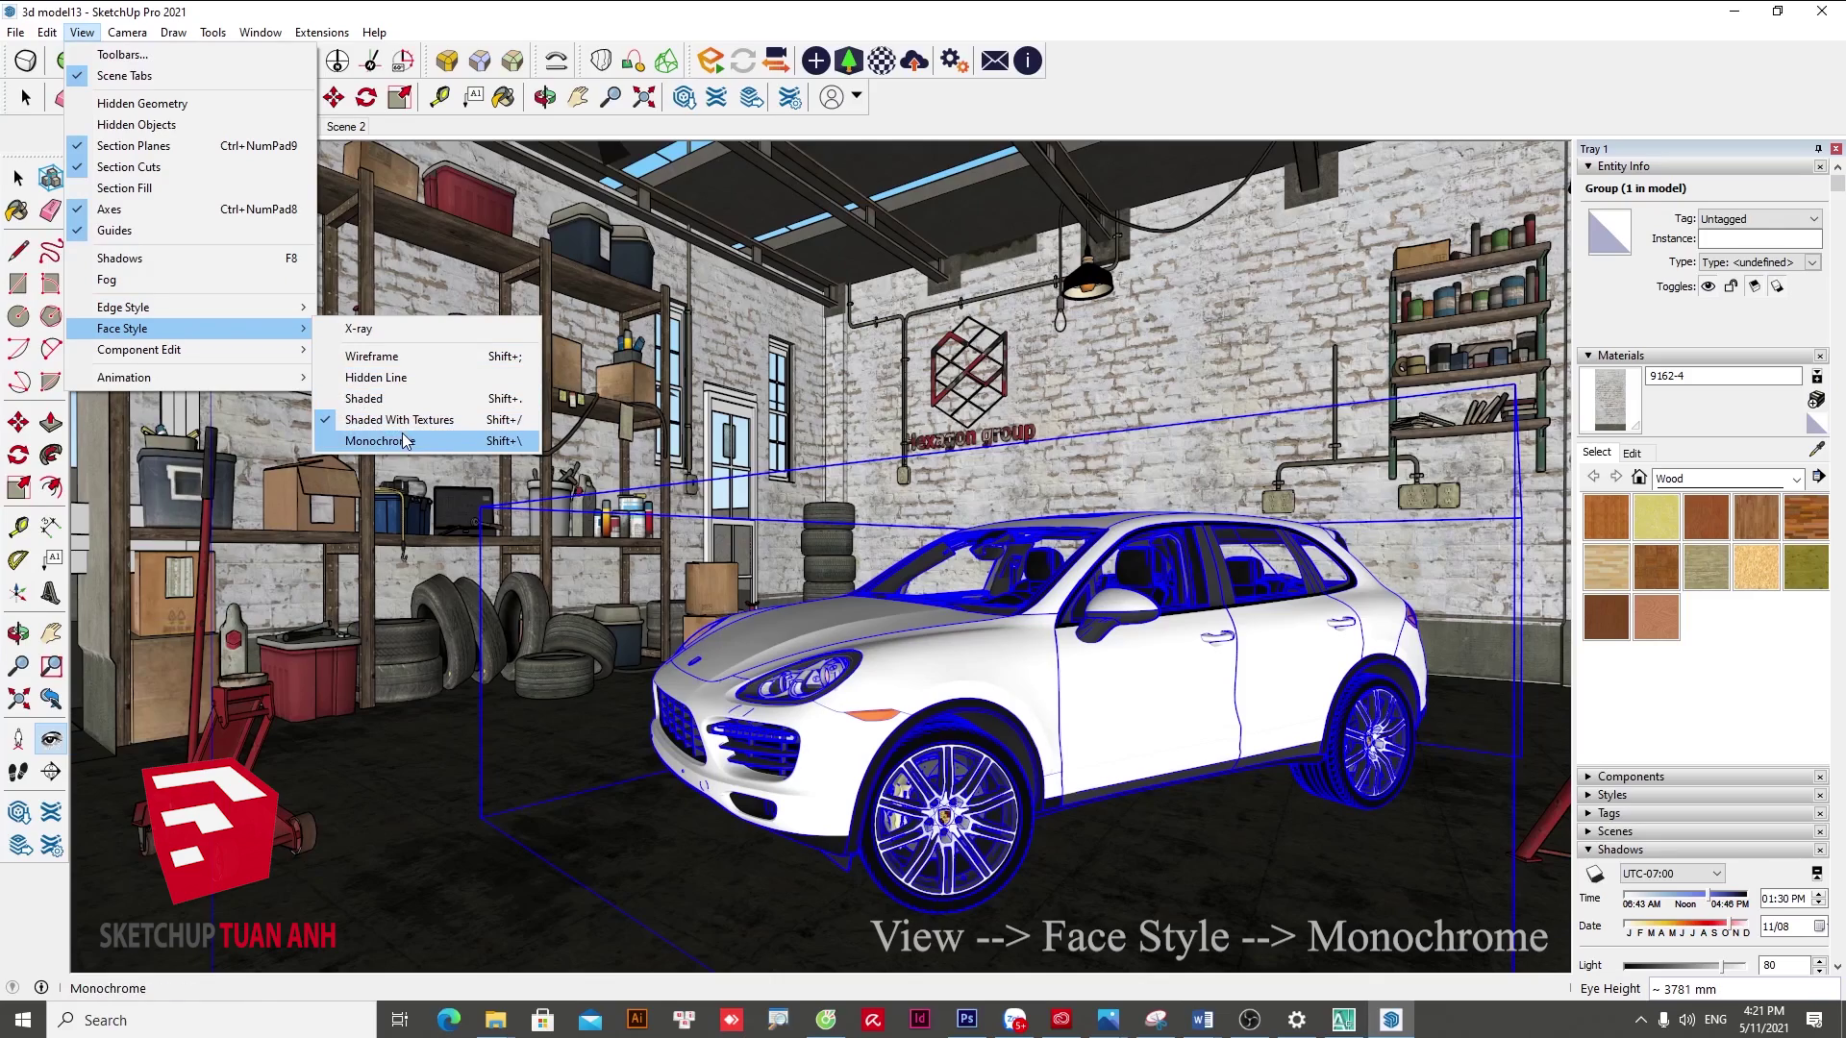
- Switch the garage to Monochrome face style and orbit around the car
left_click(423, 445)
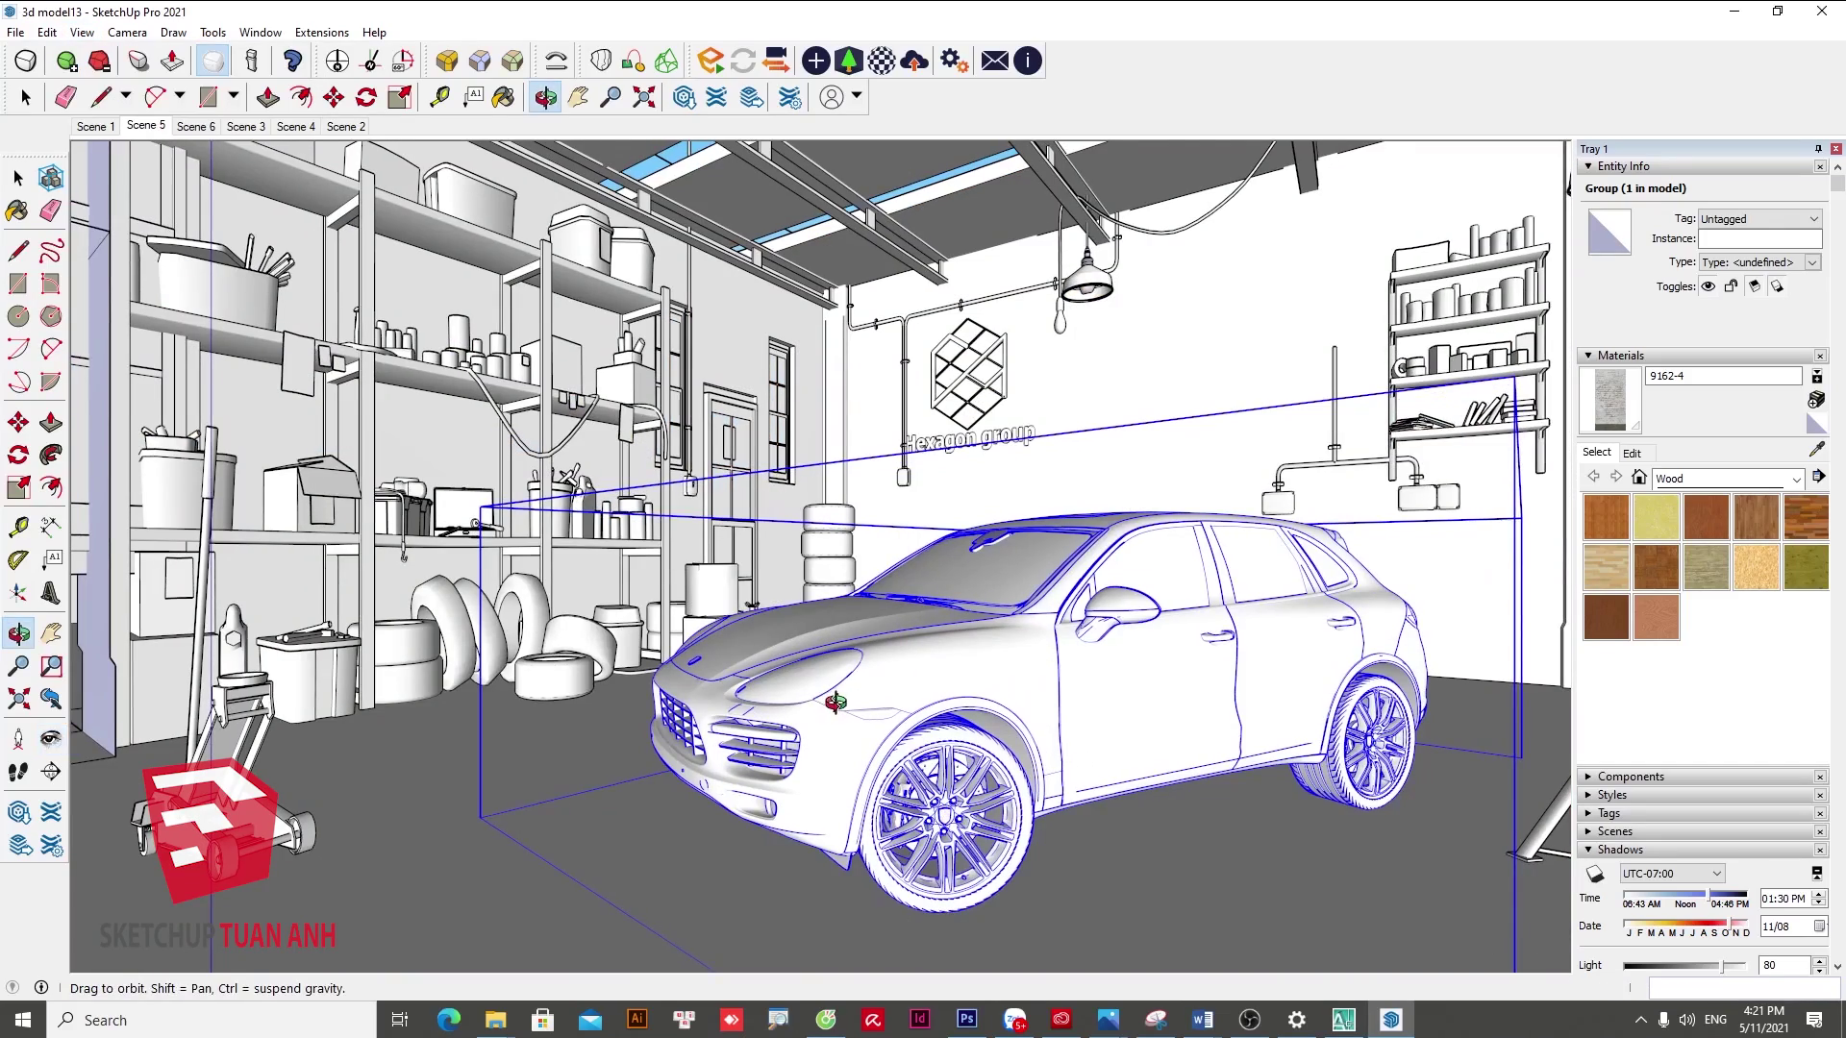
mouse_move(635, 652)
middle_mouse_down()
mouse_move(1000, 652)
mouse_move(1037, 668)
middle_mouse_up()
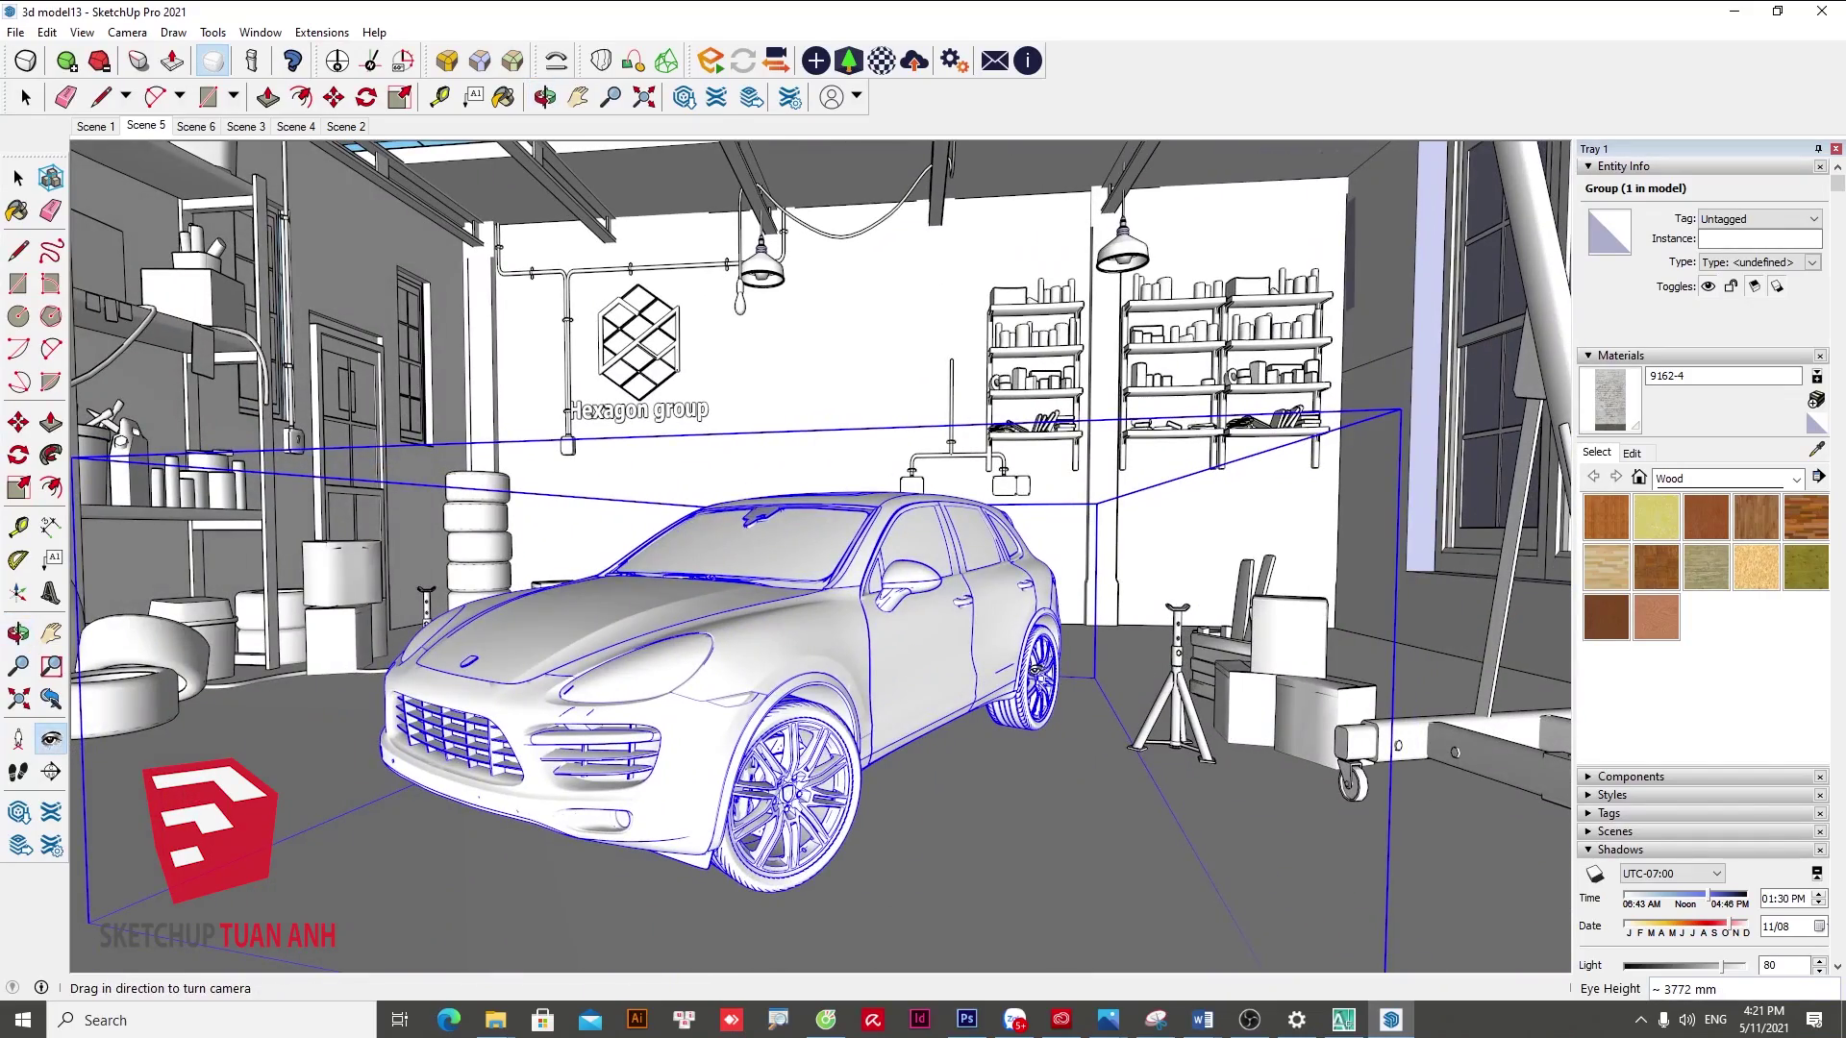
mouse_move(684, 591)
middle_mouse_down()
mouse_move(759, 642)
mouse_move(794, 565)
mouse_move(1172, 652)
mouse_move(1324, 775)
mouse_move(721, 598)
mouse_move(767, 631)
middle_mouse_up()
scroll(872, 492, "up", 5)
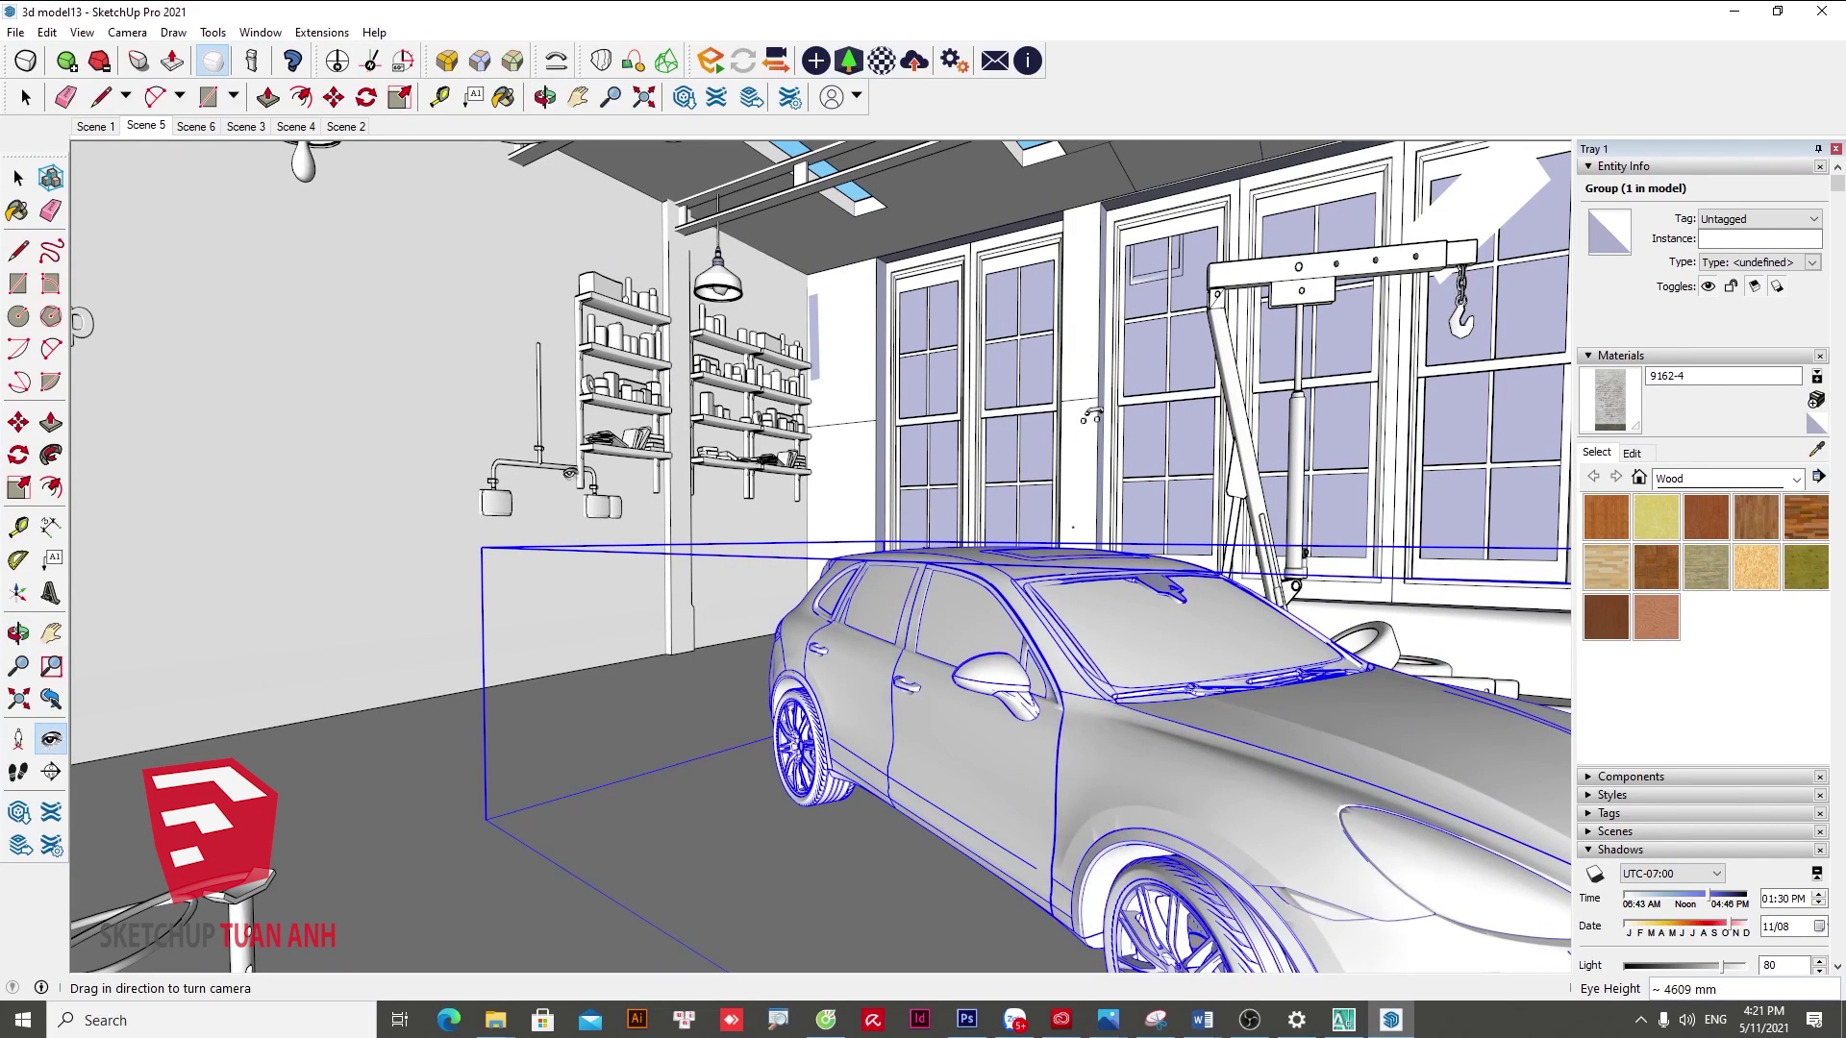
- Orbit the garage toward the shelves and back, returning to Select
key("space")
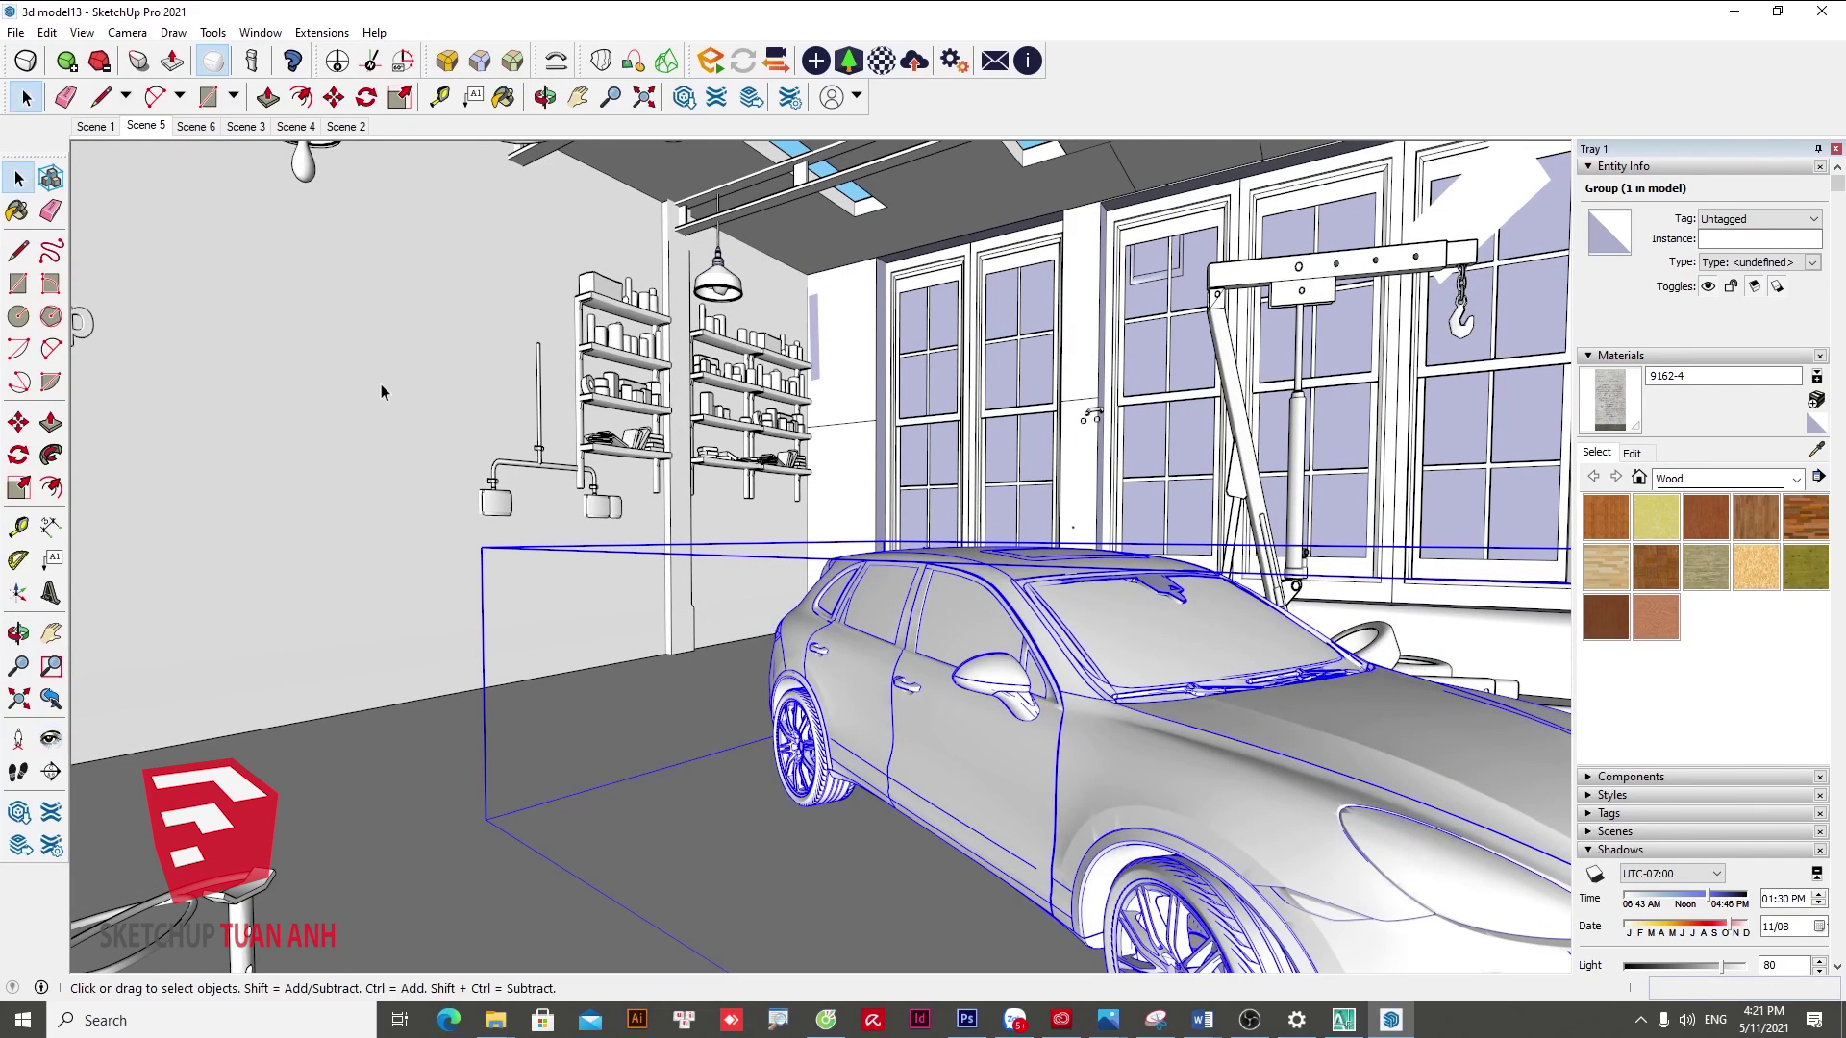
left_click(381, 383)
mouse_move(381, 384)
middle_mouse_down()
mouse_move(197, 471)
mouse_move(86, 845)
middle_mouse_up()
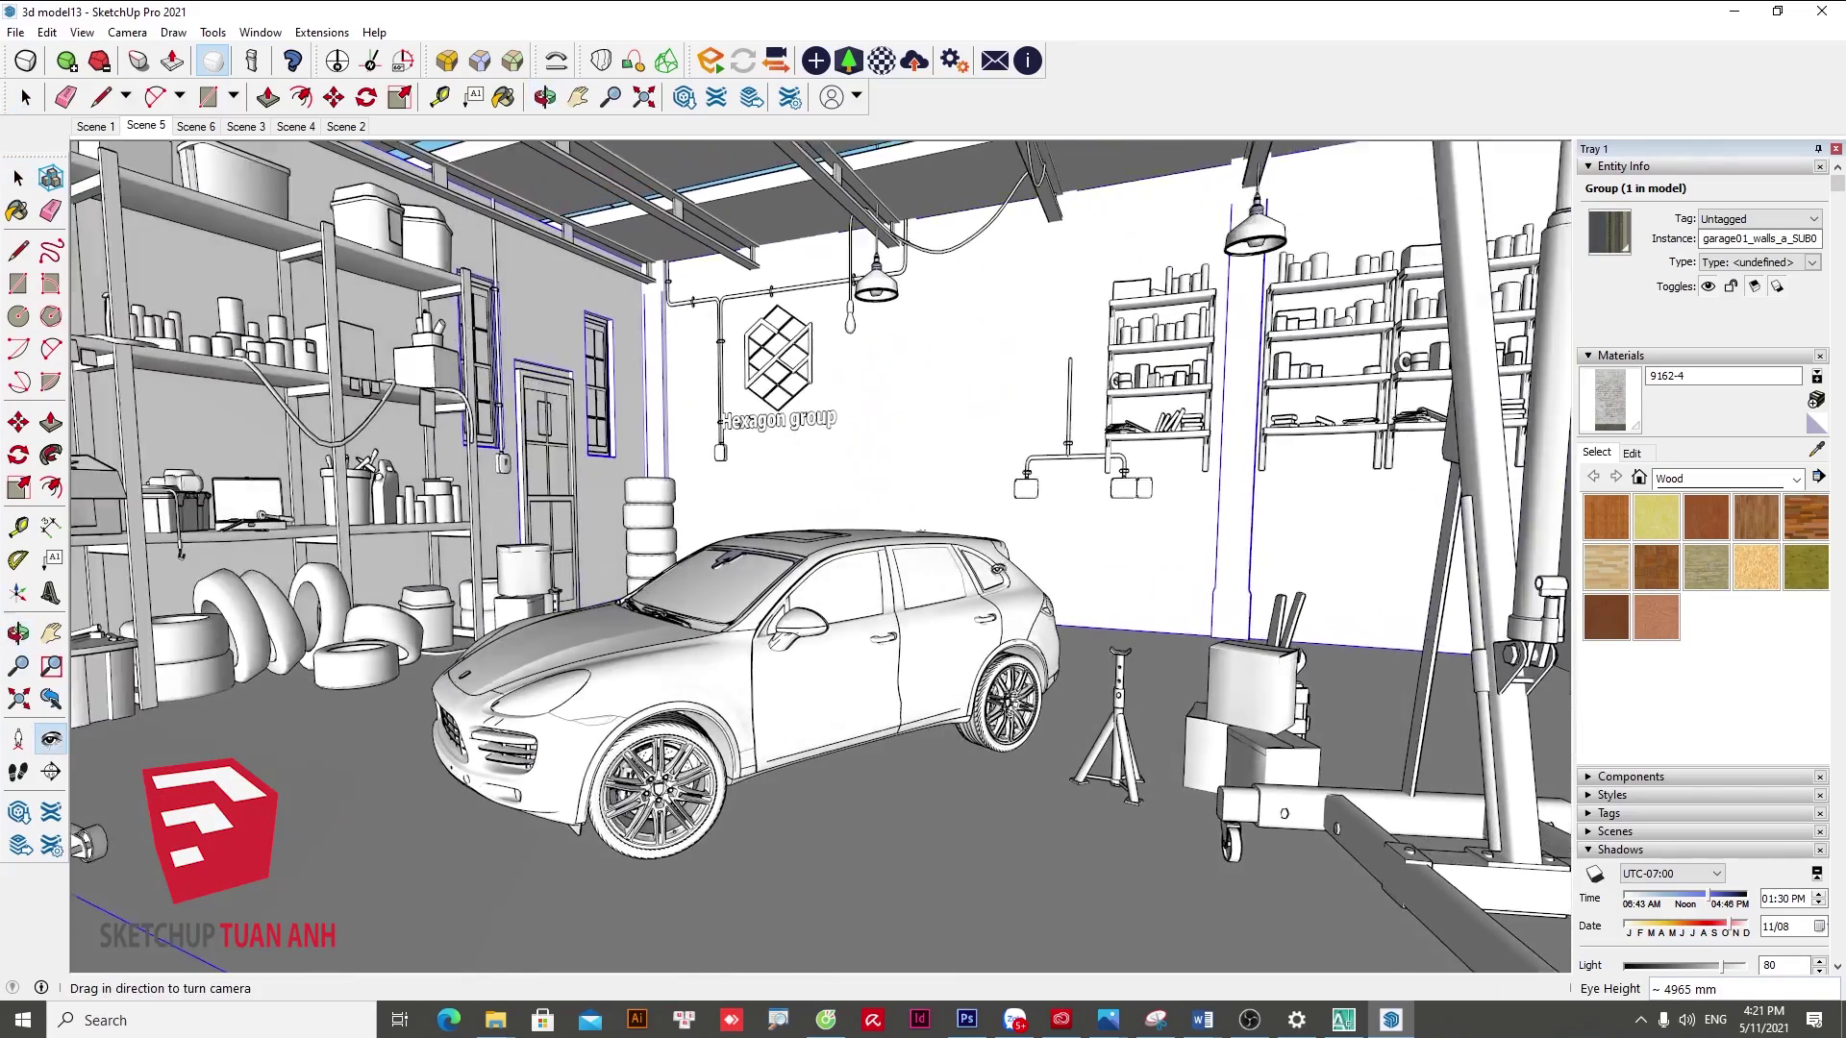
left_click_drag(86, 844, 1011, 545)
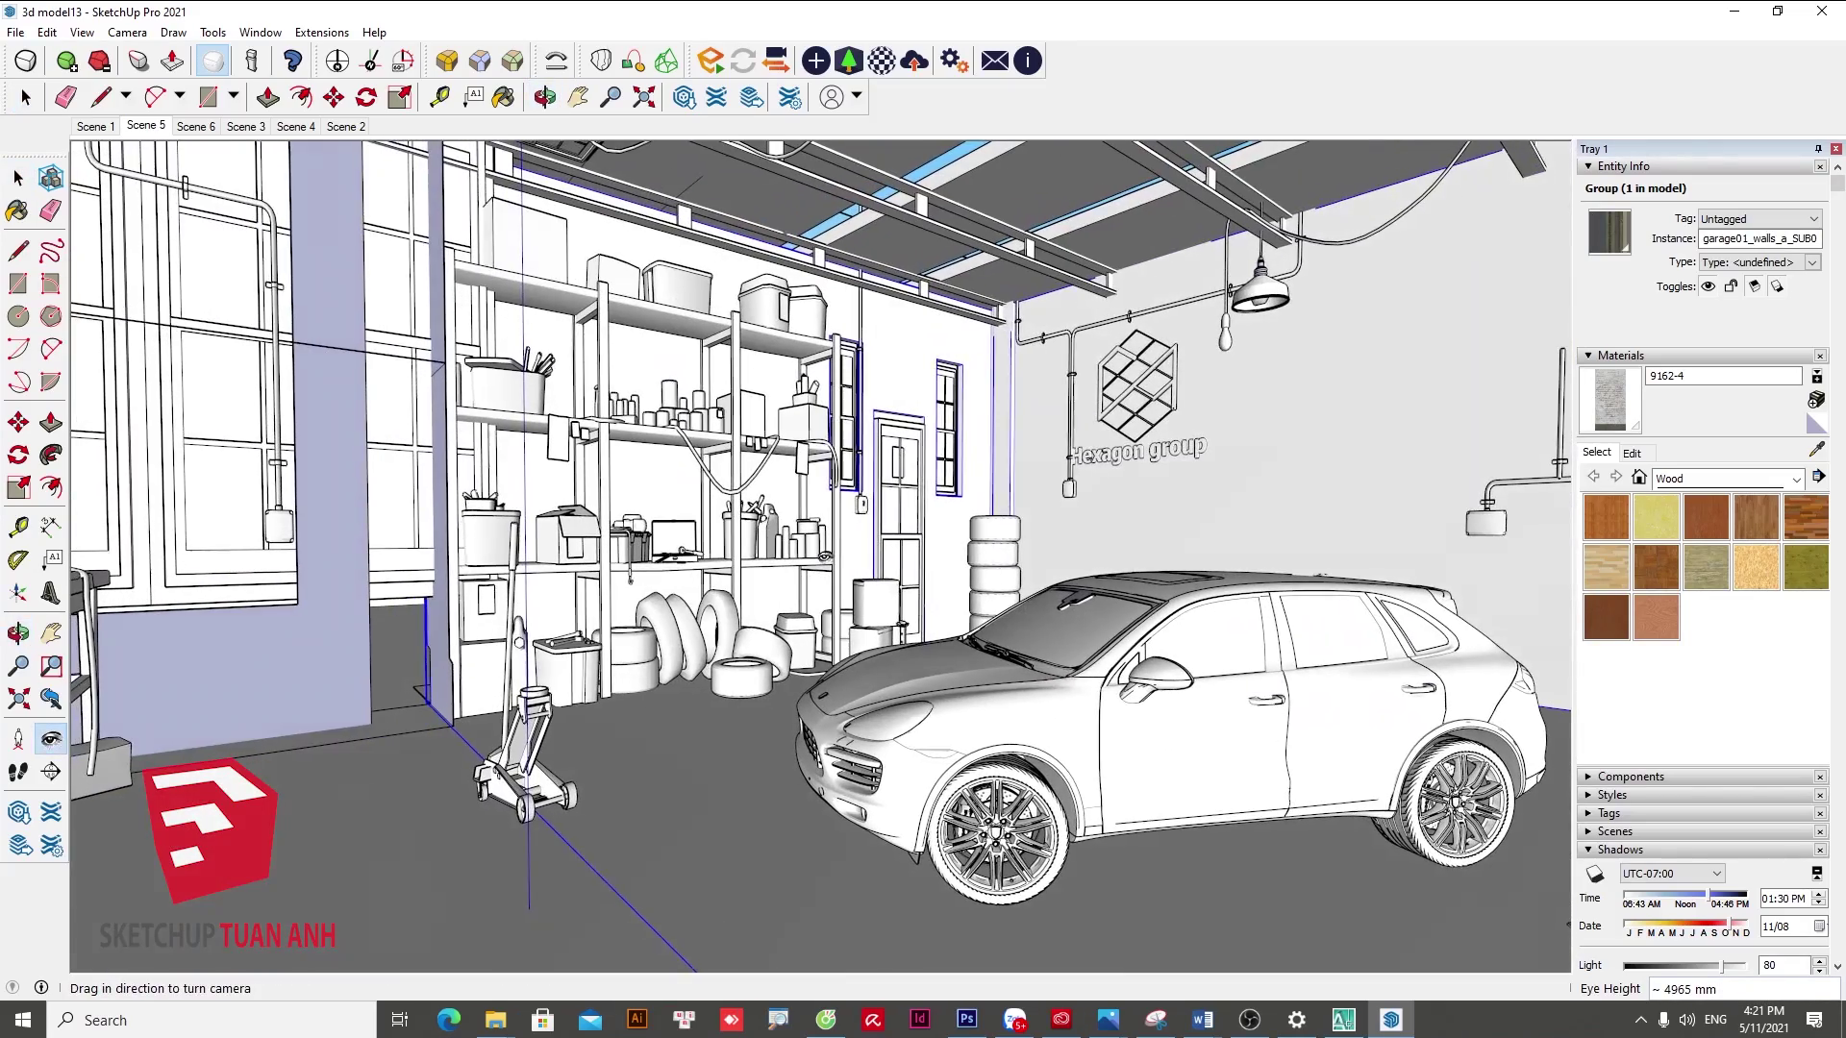
key("space")
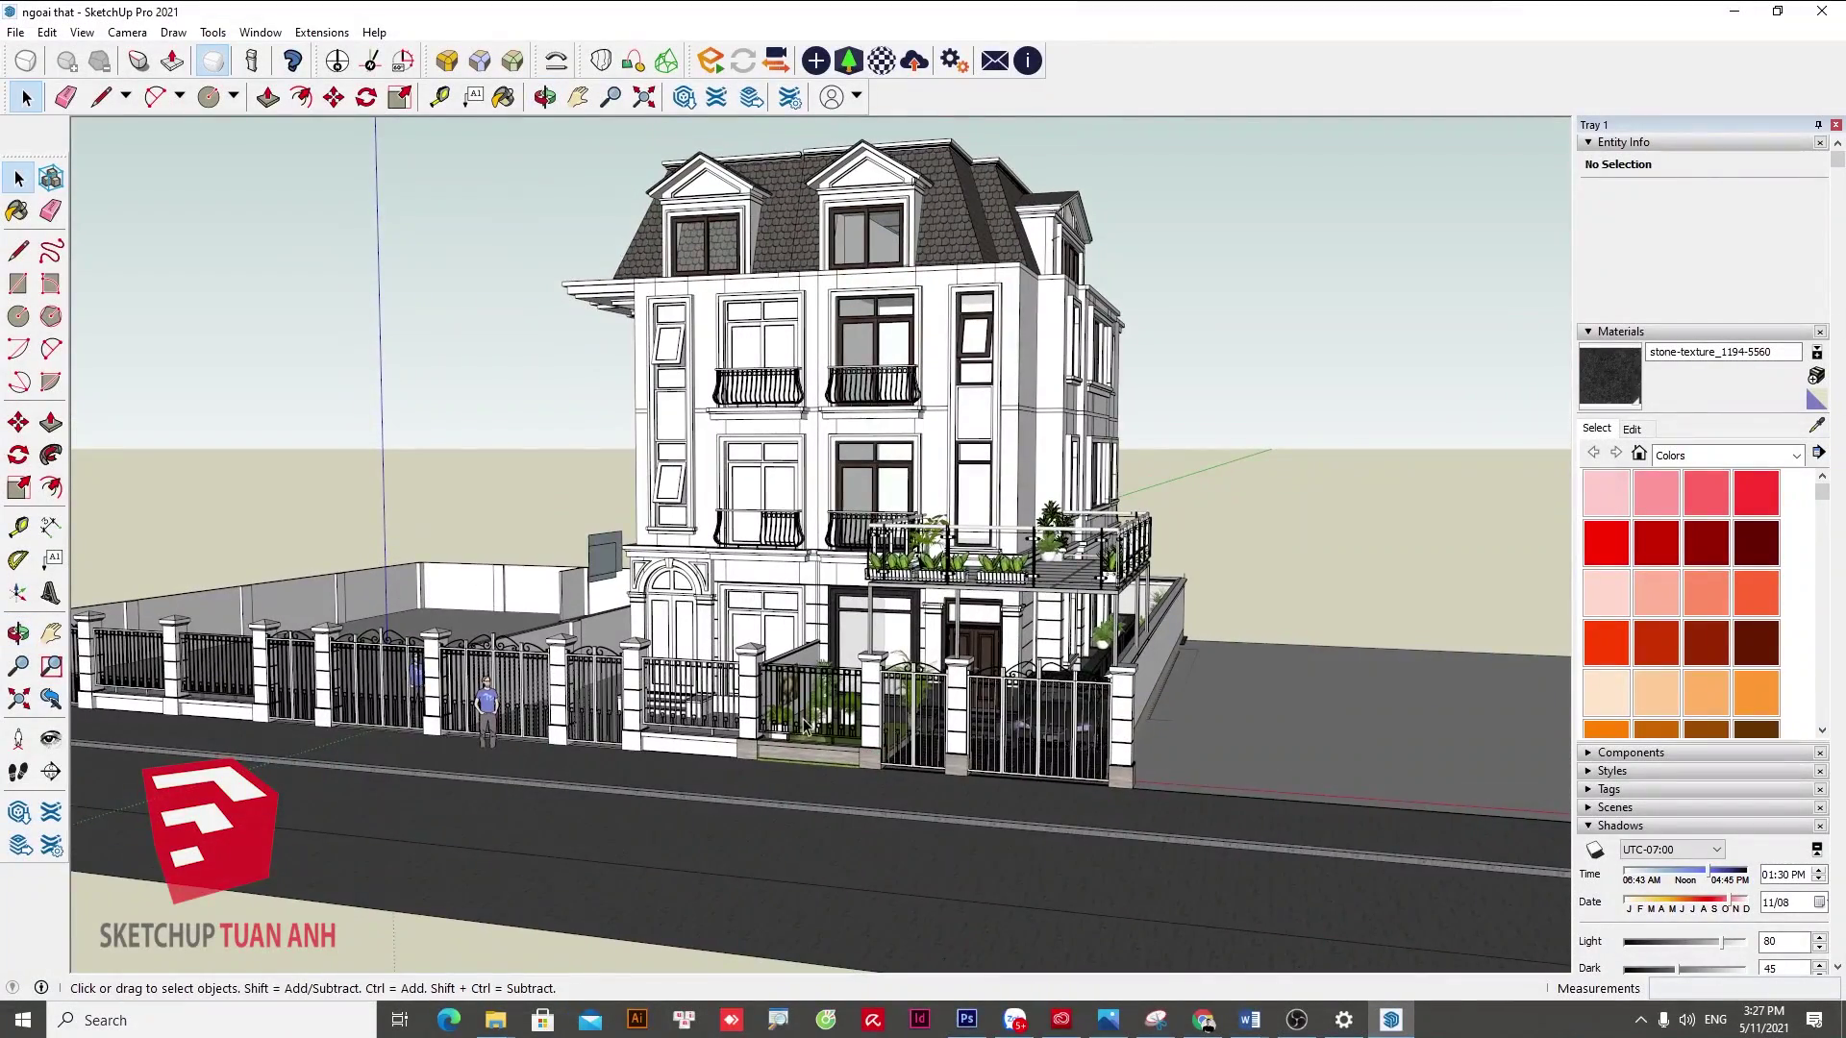
- Import Patron_Armchair_PMP_Furniture from Downloads as a SketchUp (*.skp) file
scroll(572, 717, "up", 5)
middle_click_drag(572, 716, 478, 729)
middle_click_drag(542, 642, 500, 635)
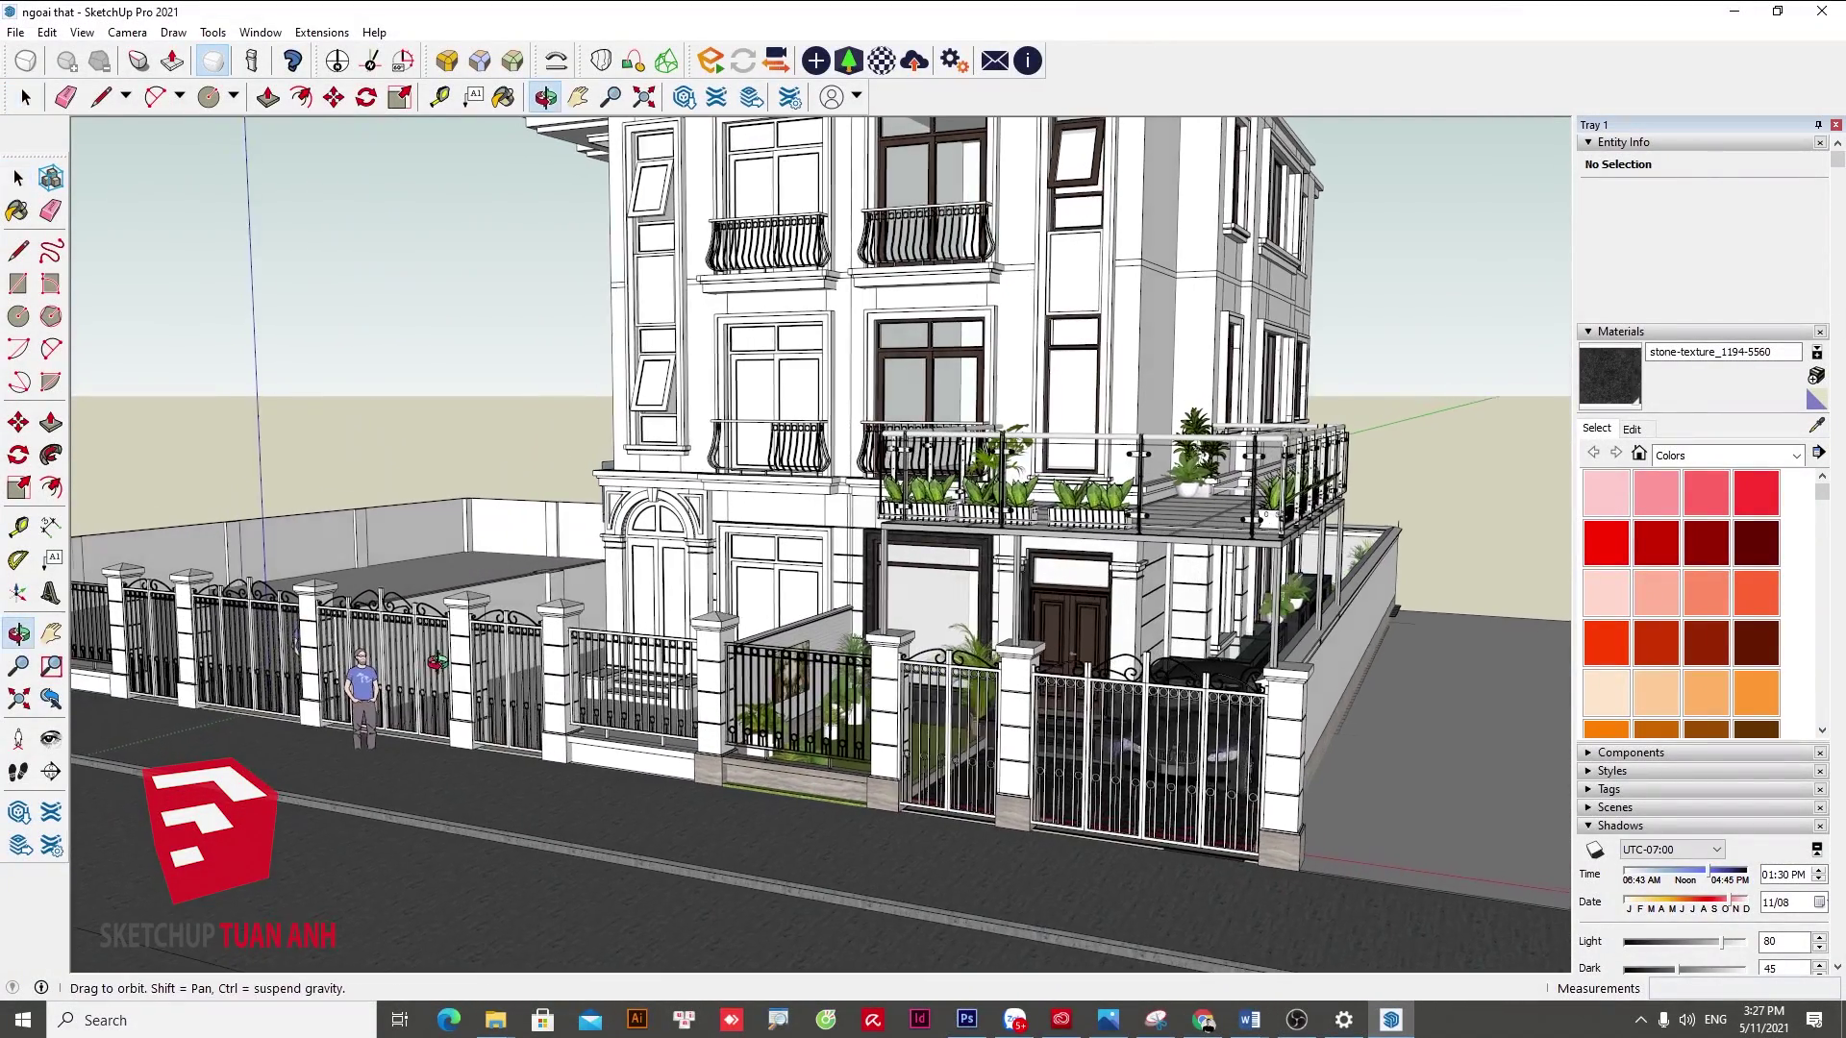
left_click(15, 32)
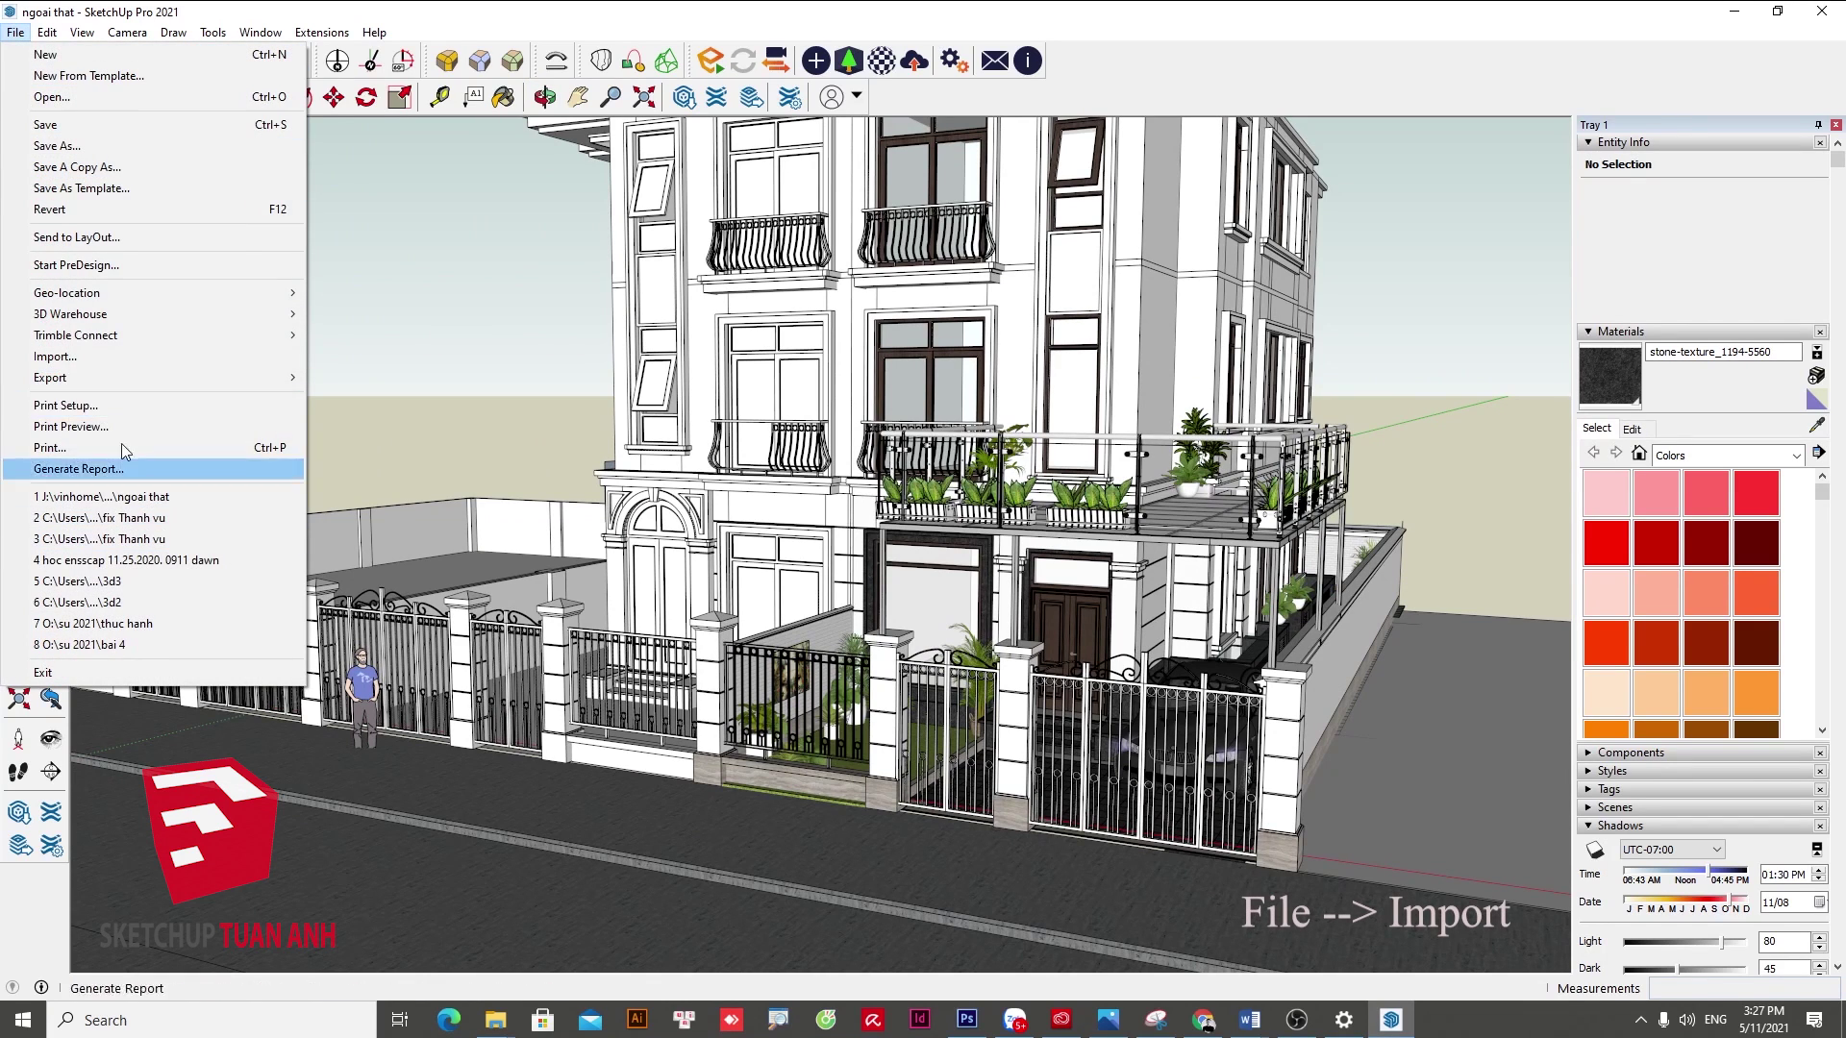
left_click(93, 361)
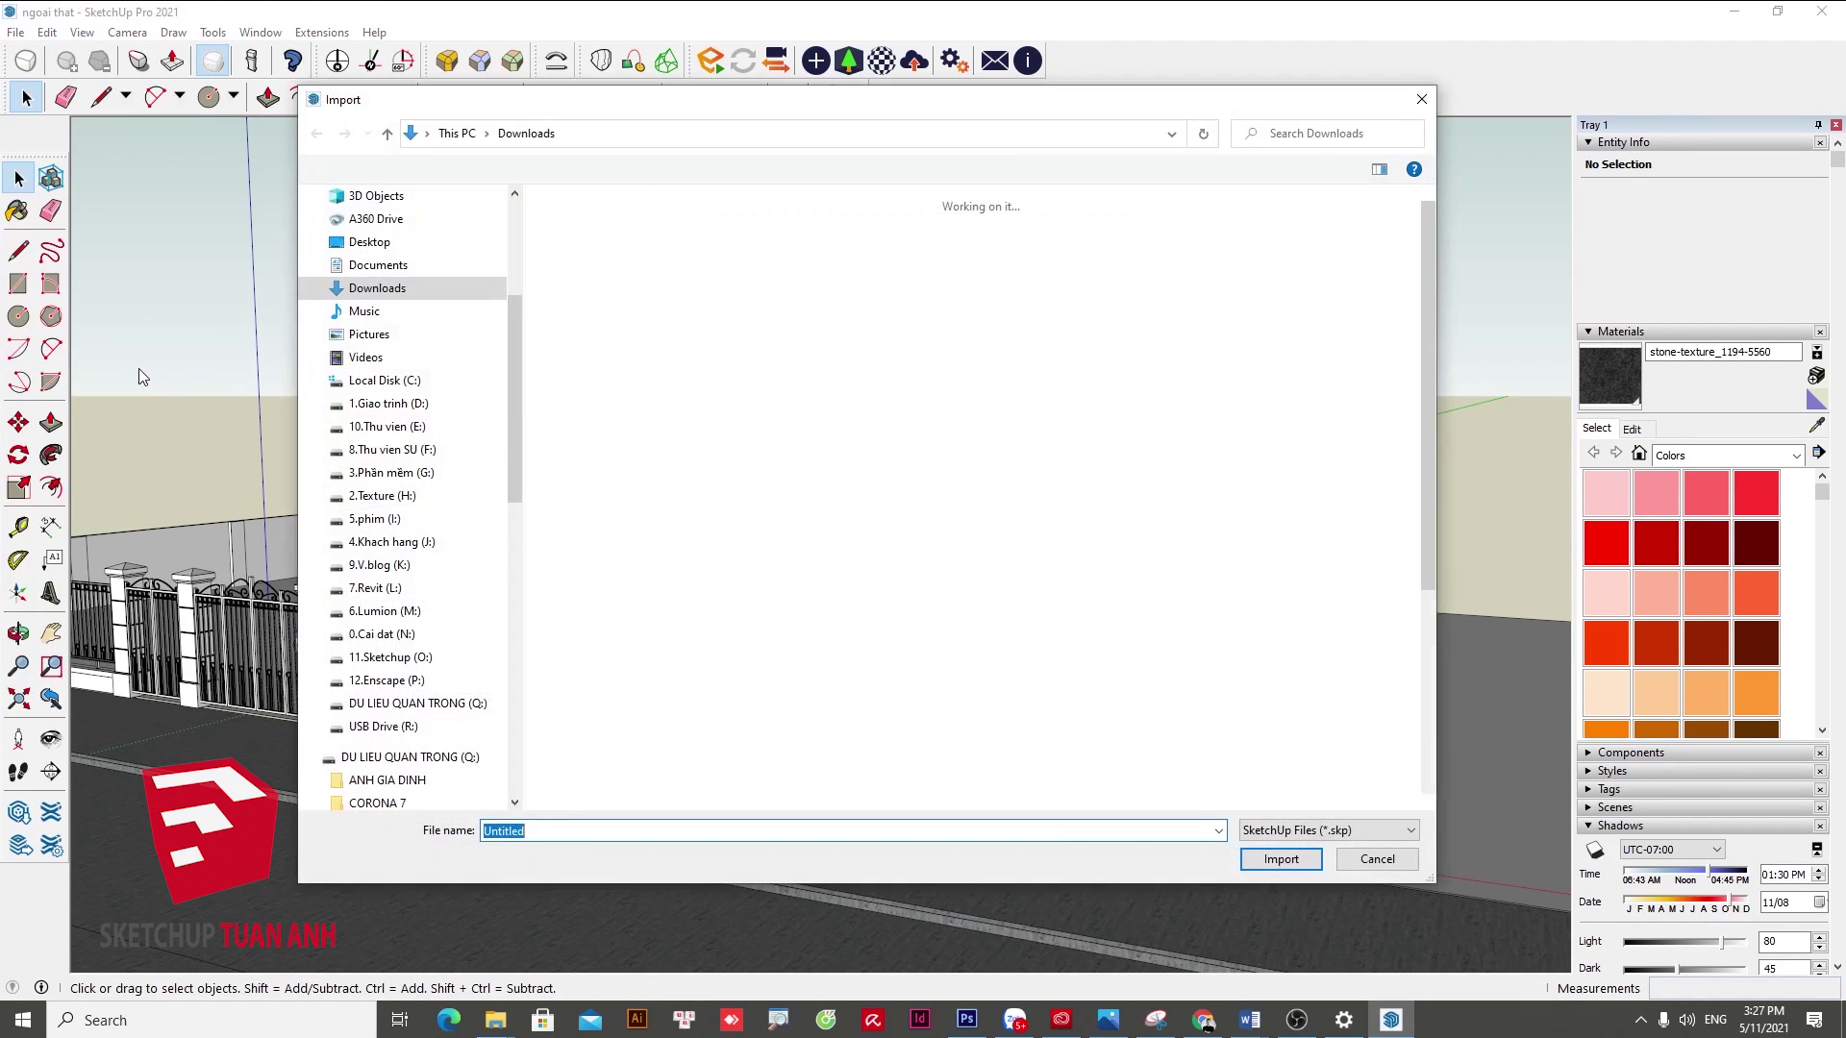
left_click(1354, 830)
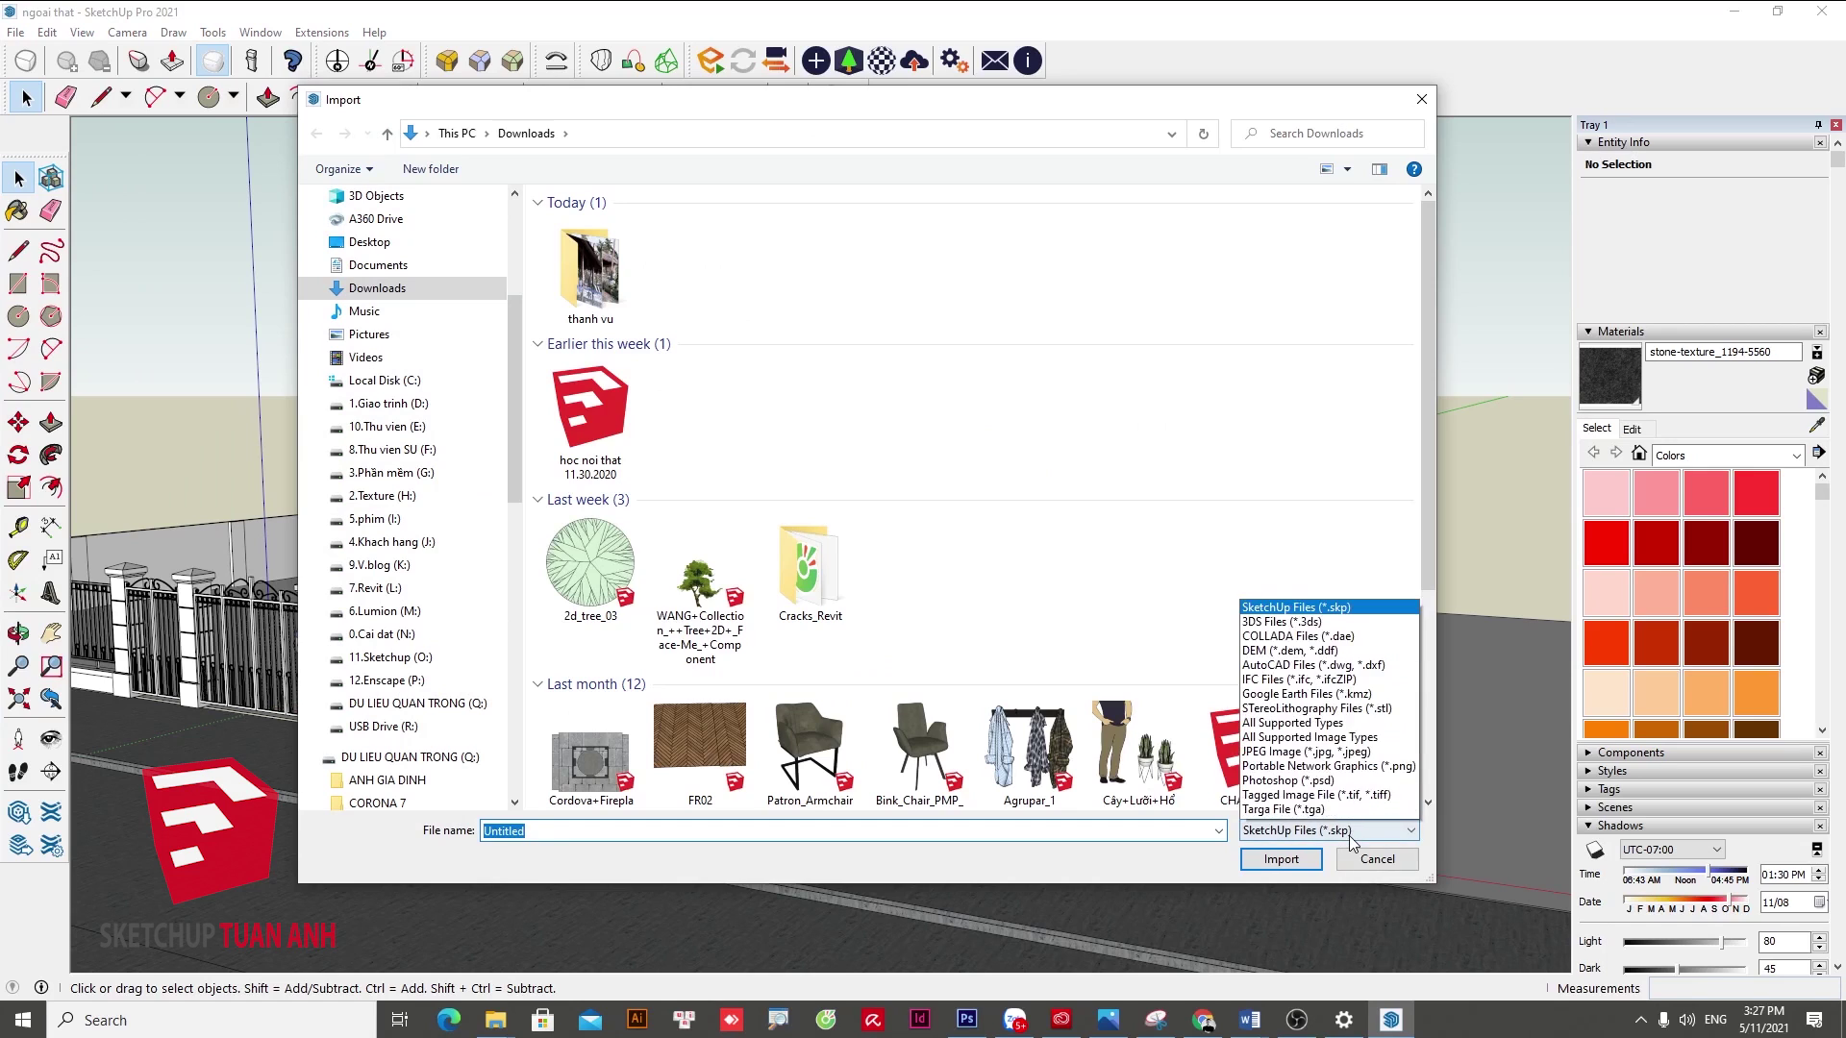
left_click(1369, 597)
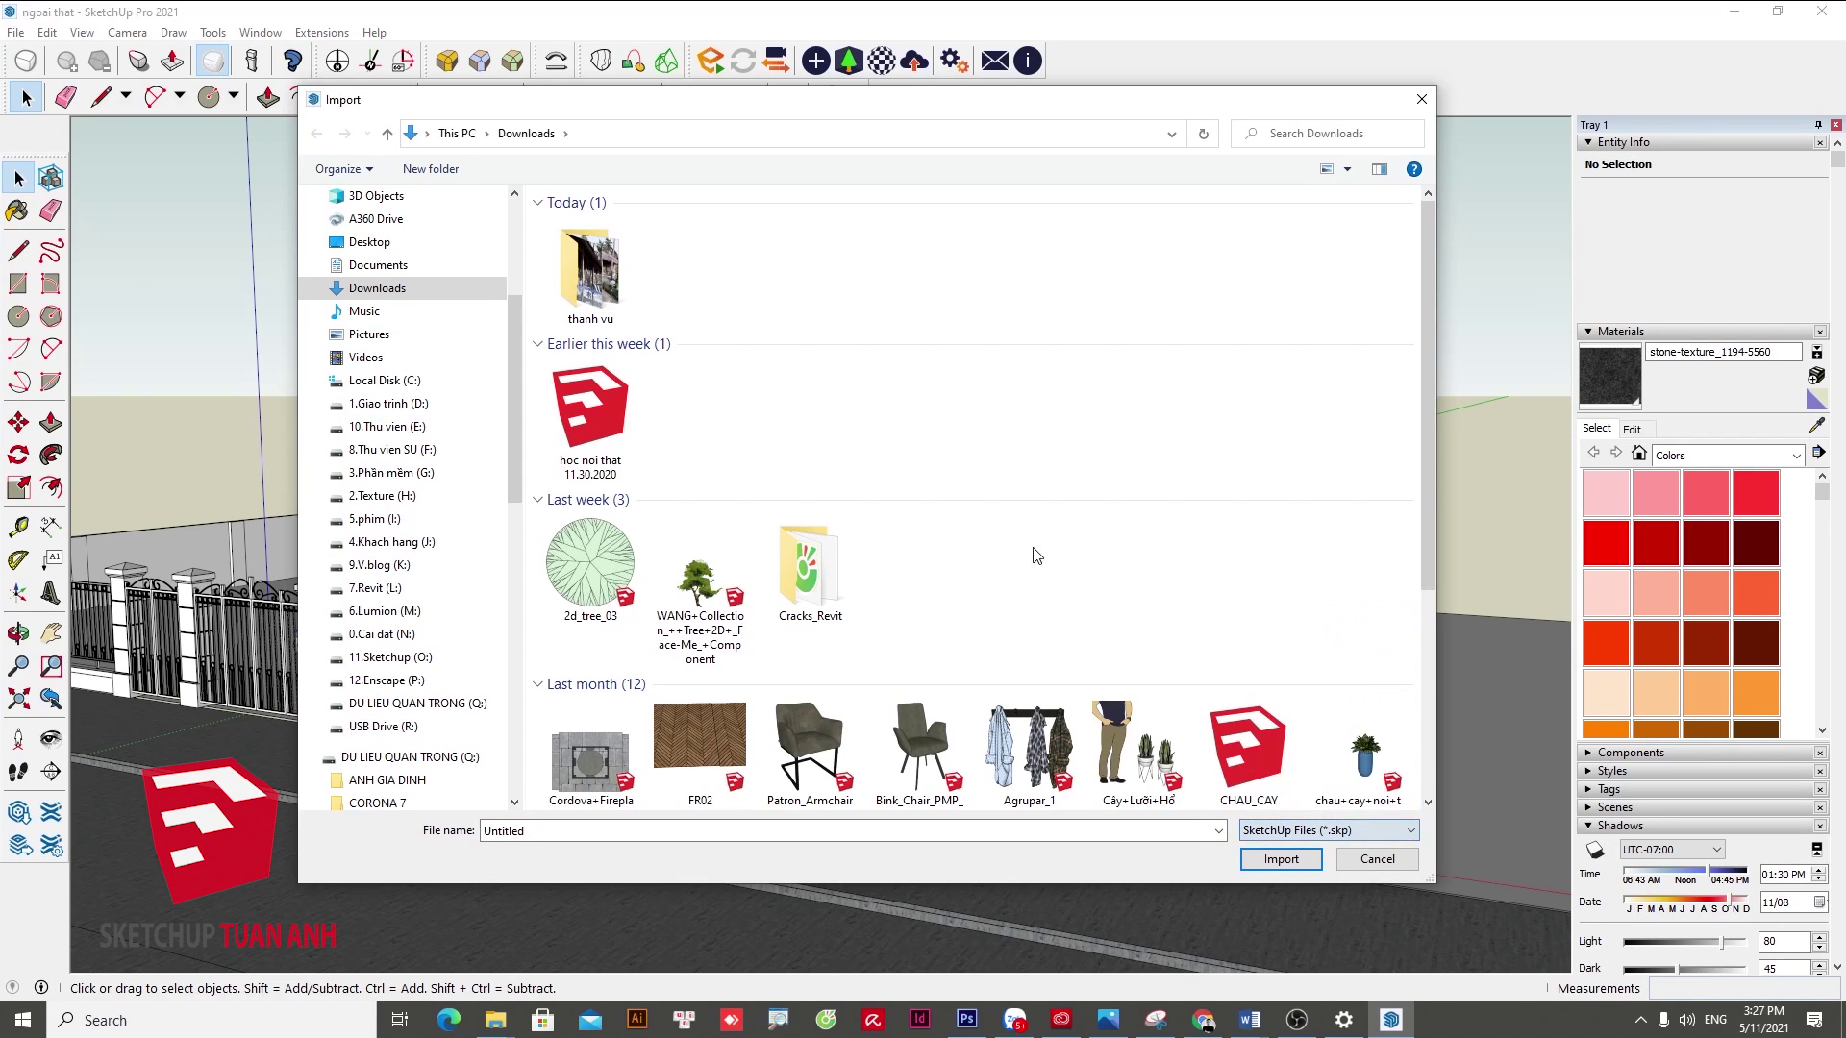
left_click_drag(1429, 500, 1425, 673)
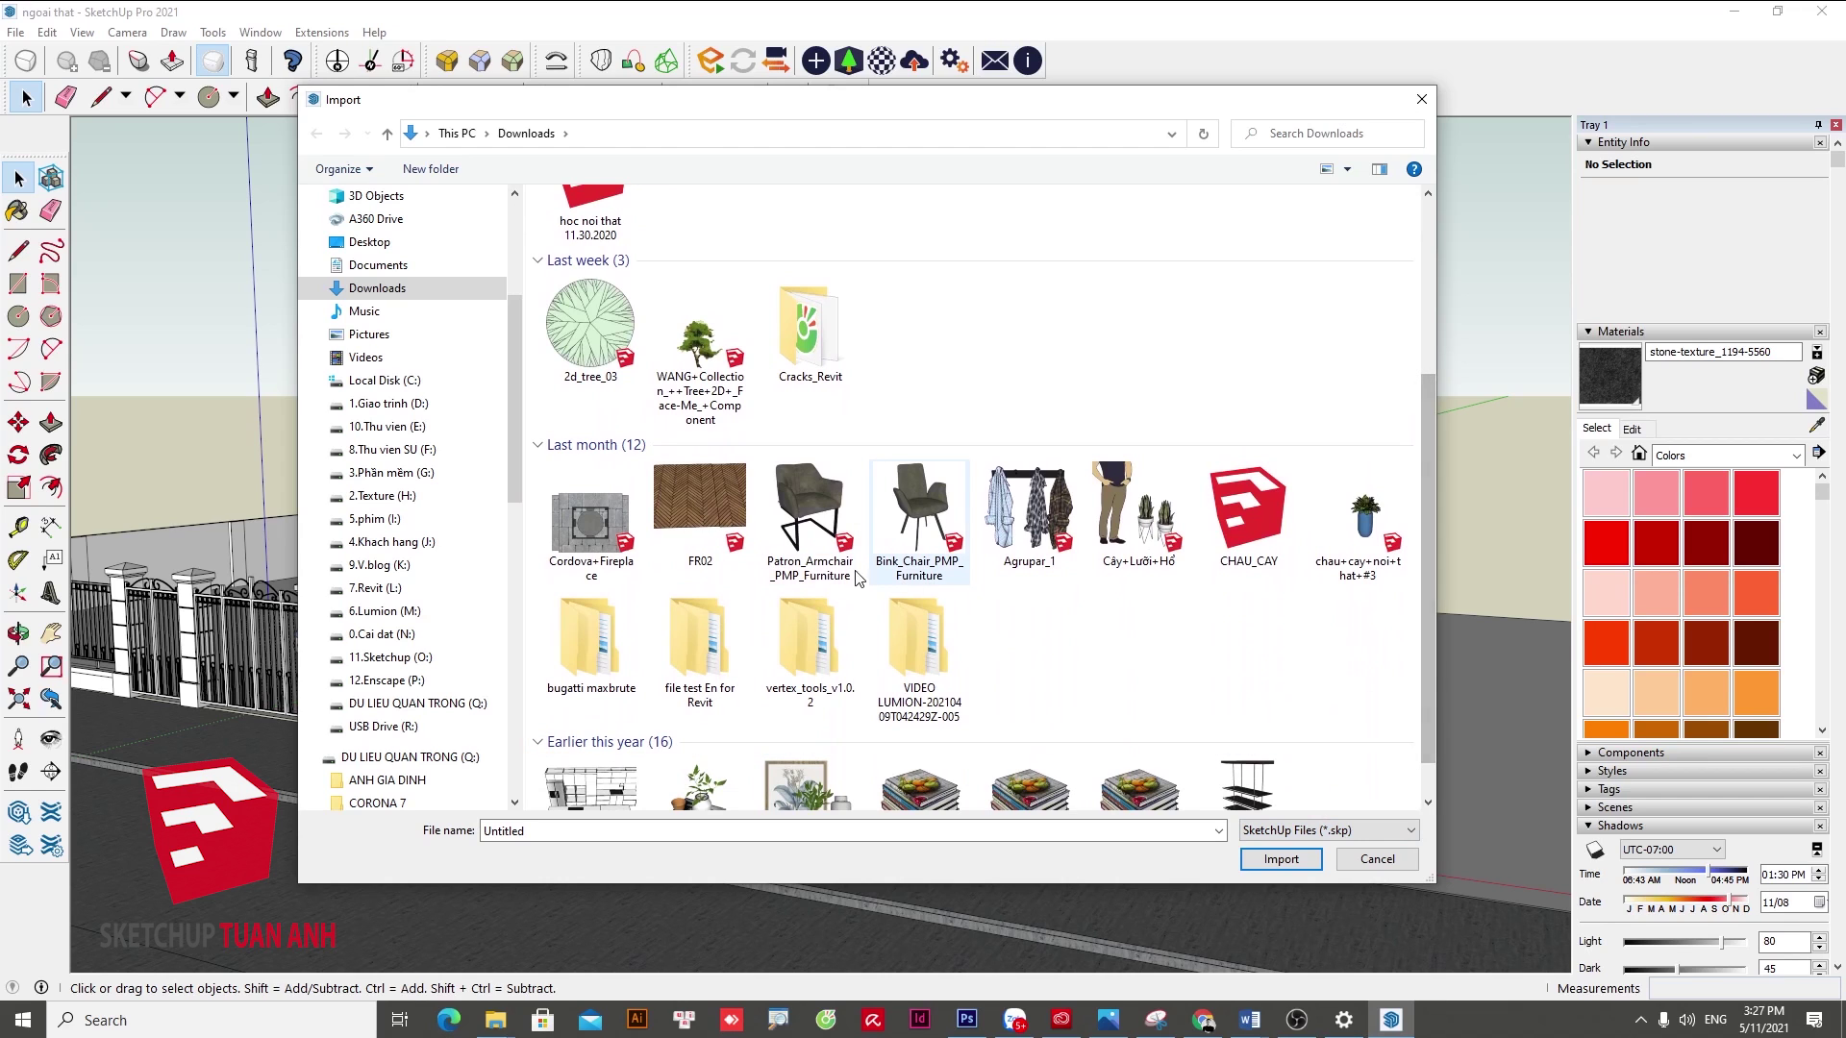
left_click(803, 508)
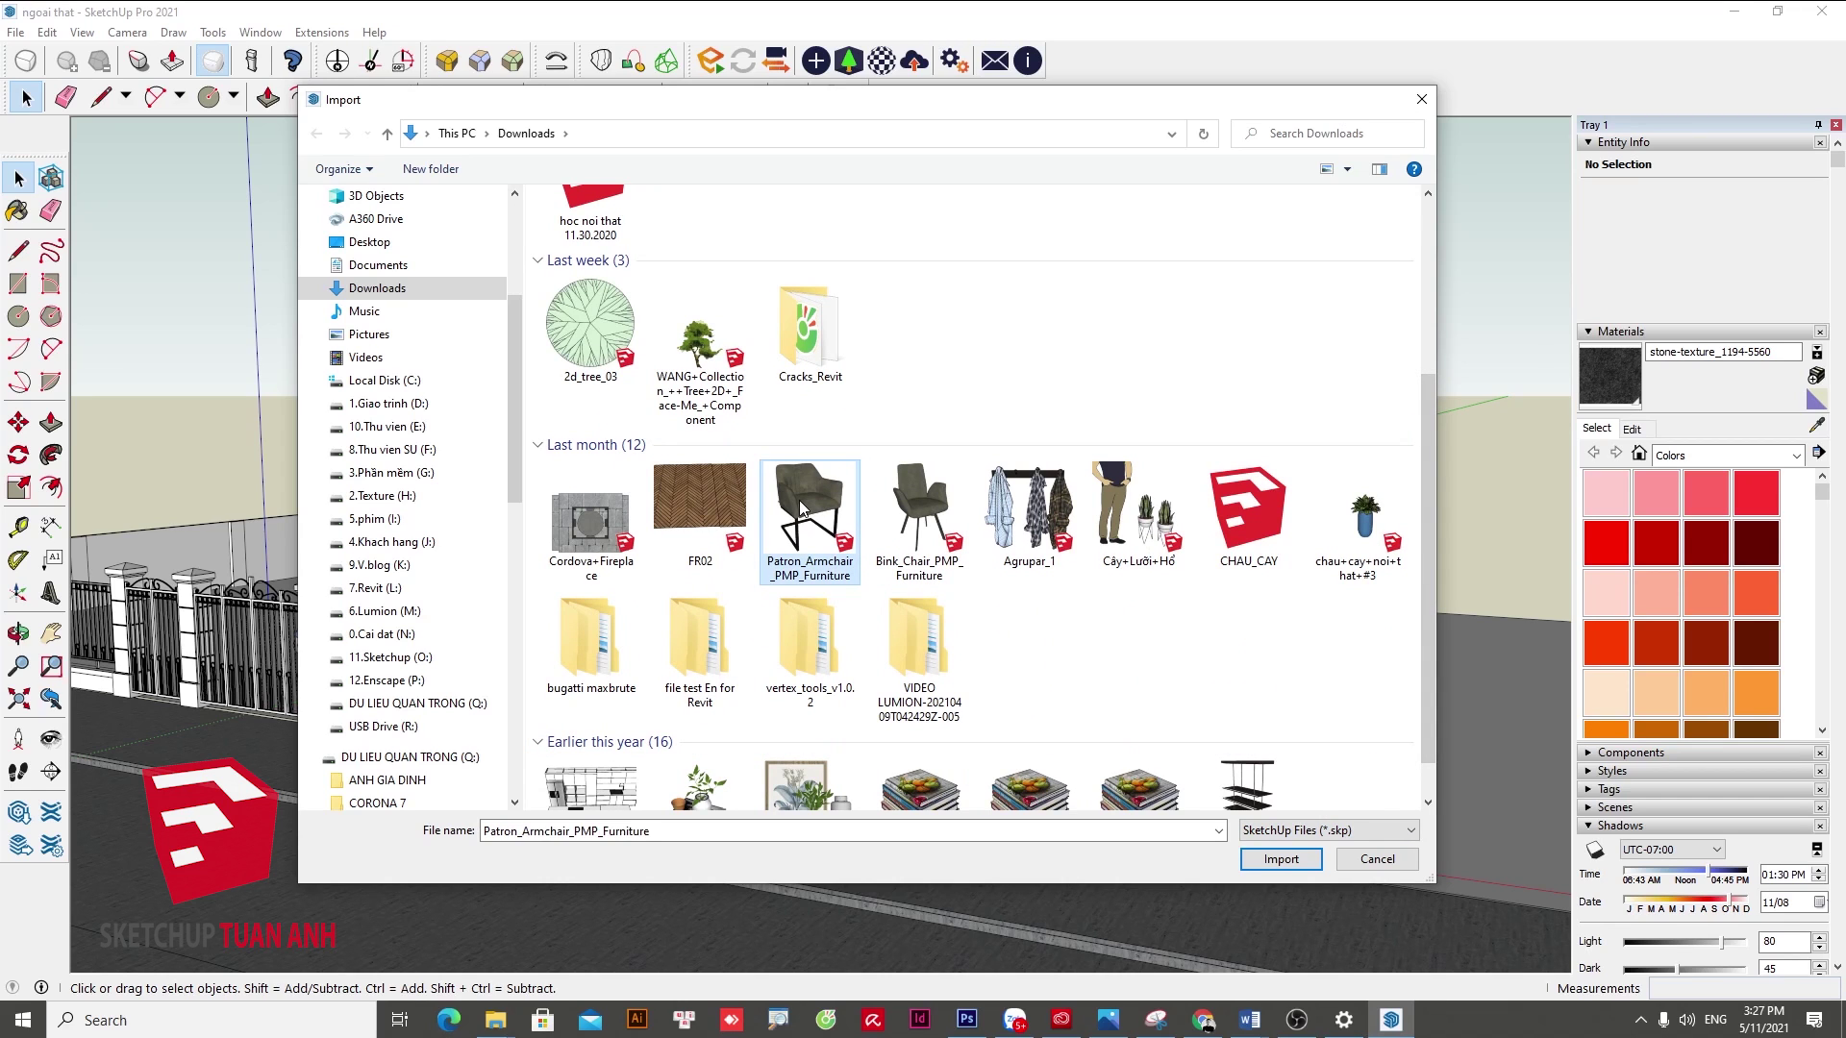
left_click(1282, 860)
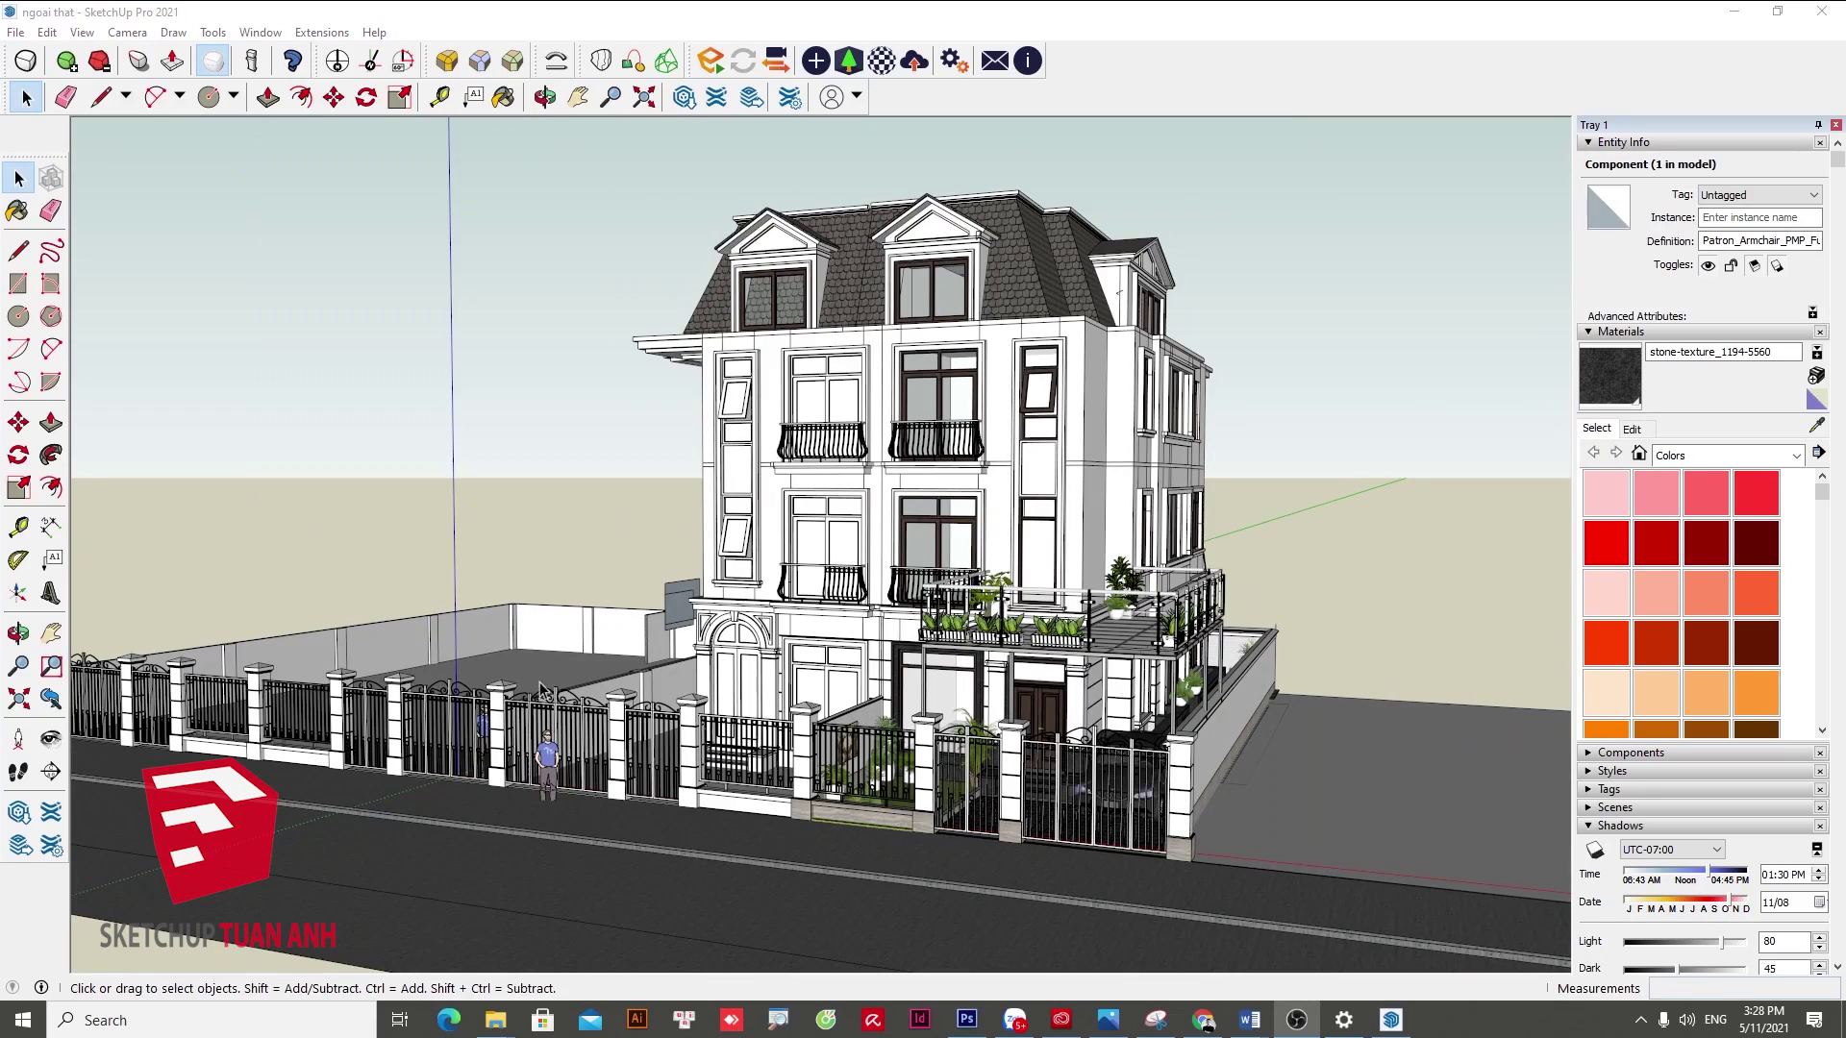
- Select all 1105 villa entities with a crossing window and hide them
mouse_move(866, 664)
middle_mouse_down()
mouse_move(722, 680)
mouse_move(899, 762)
middle_mouse_up()
scroll(723, 683, "down", 3)
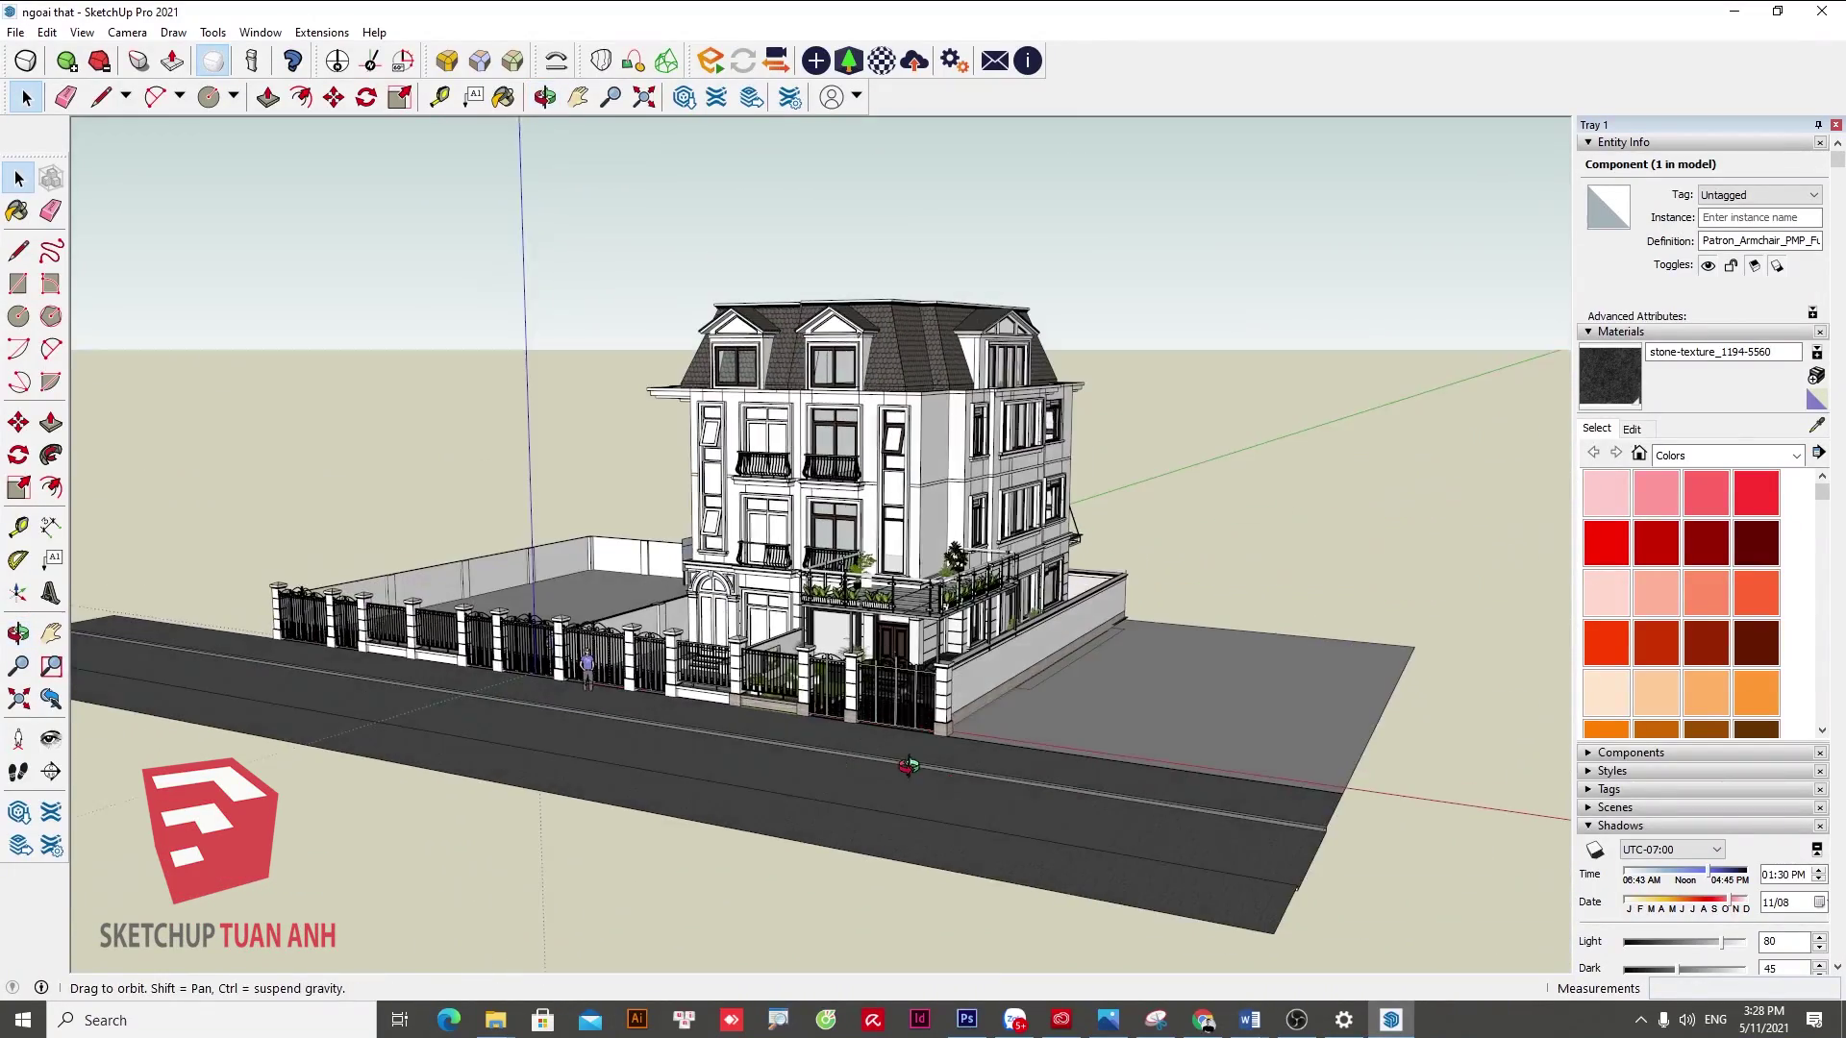
left_click_drag(356, 226, 356, 227)
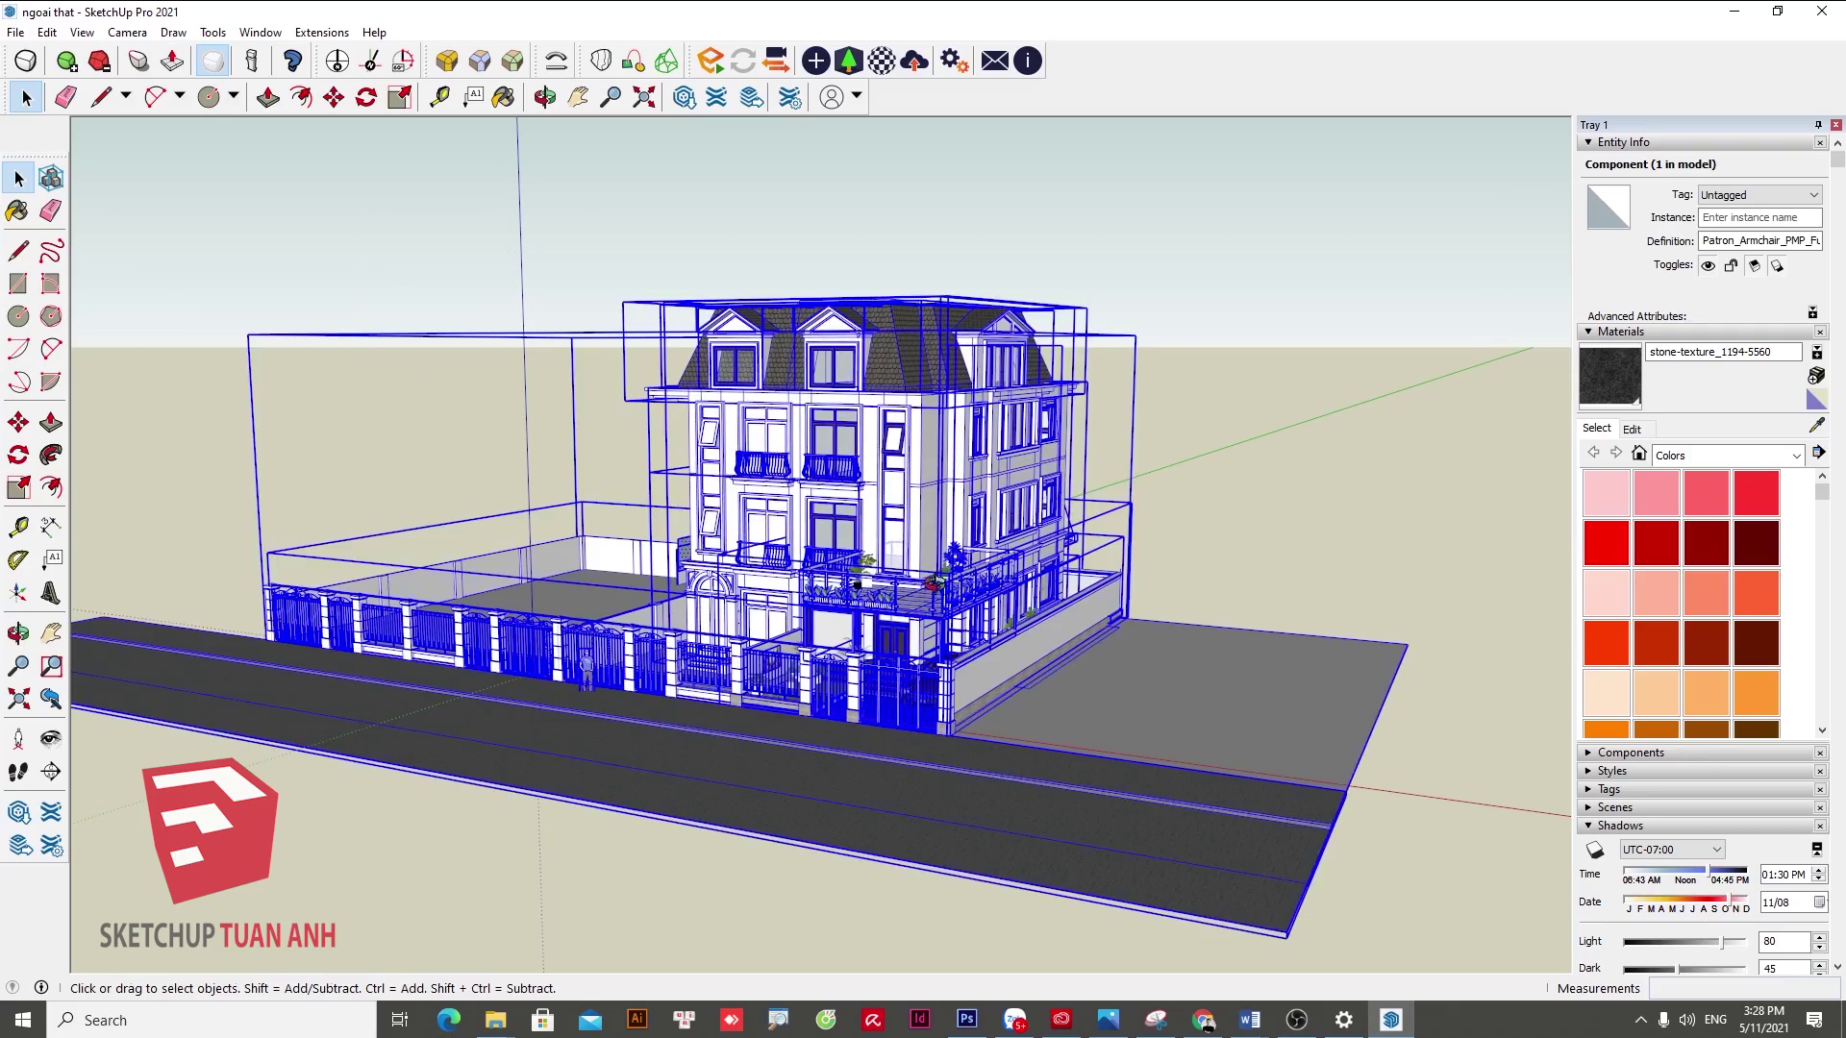
mouse_move(356, 227)
middle_mouse_down()
mouse_move(1585, 595)
mouse_move(926, 390)
middle_mouse_up()
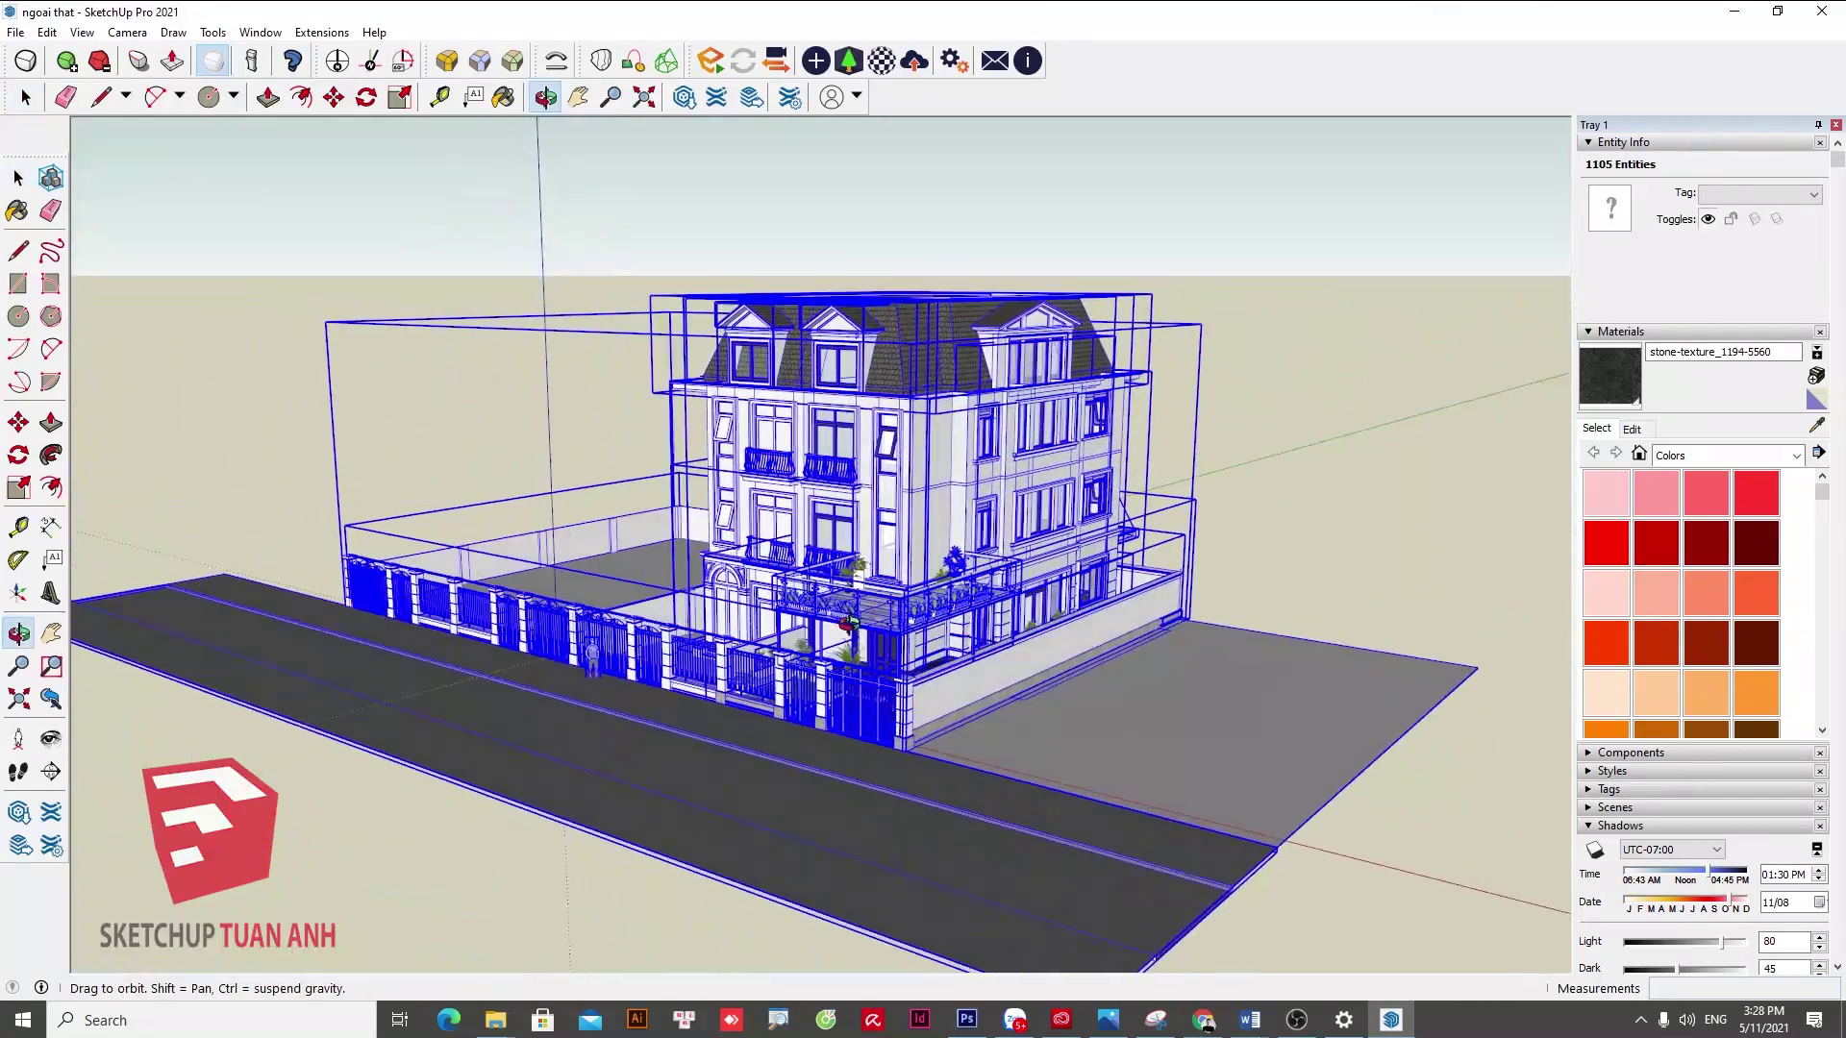
right_click(926, 389)
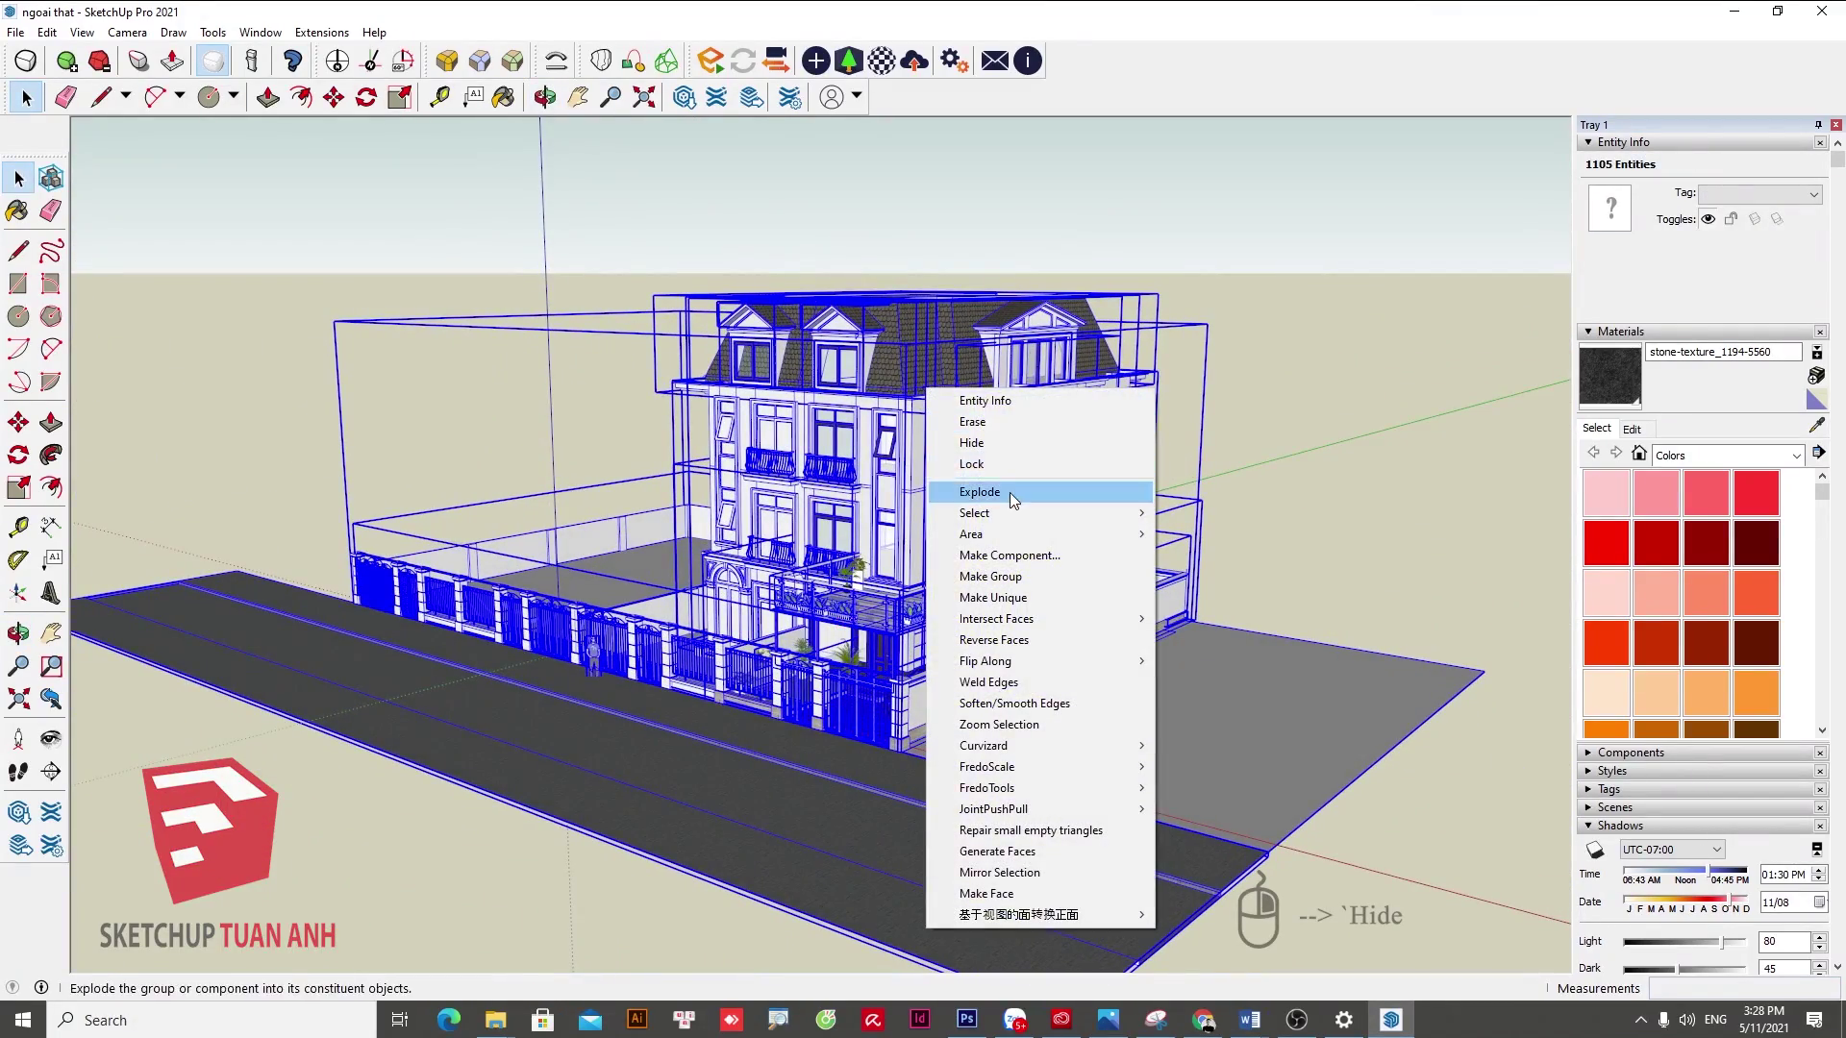
left_click(994, 443)
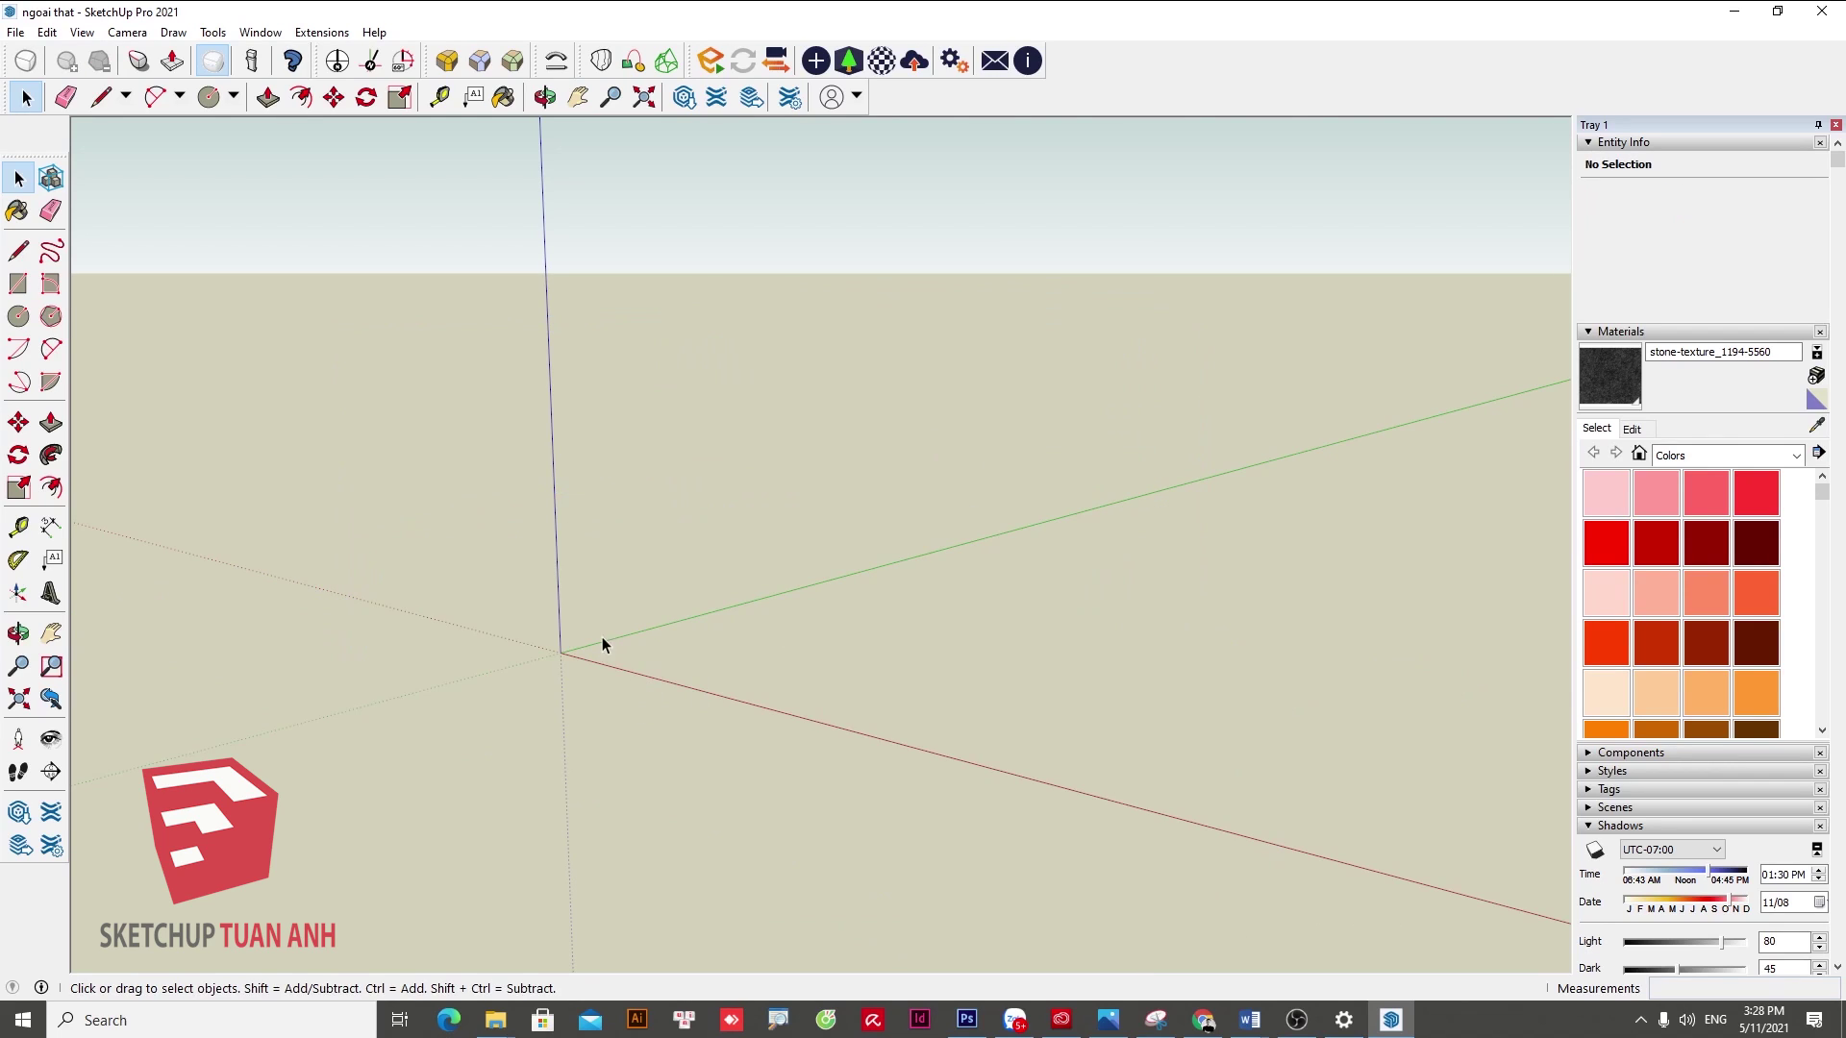
- Zoom to extents, select the armchair and view it from the Back view
middle_click_drag(602, 643, 692, 602)
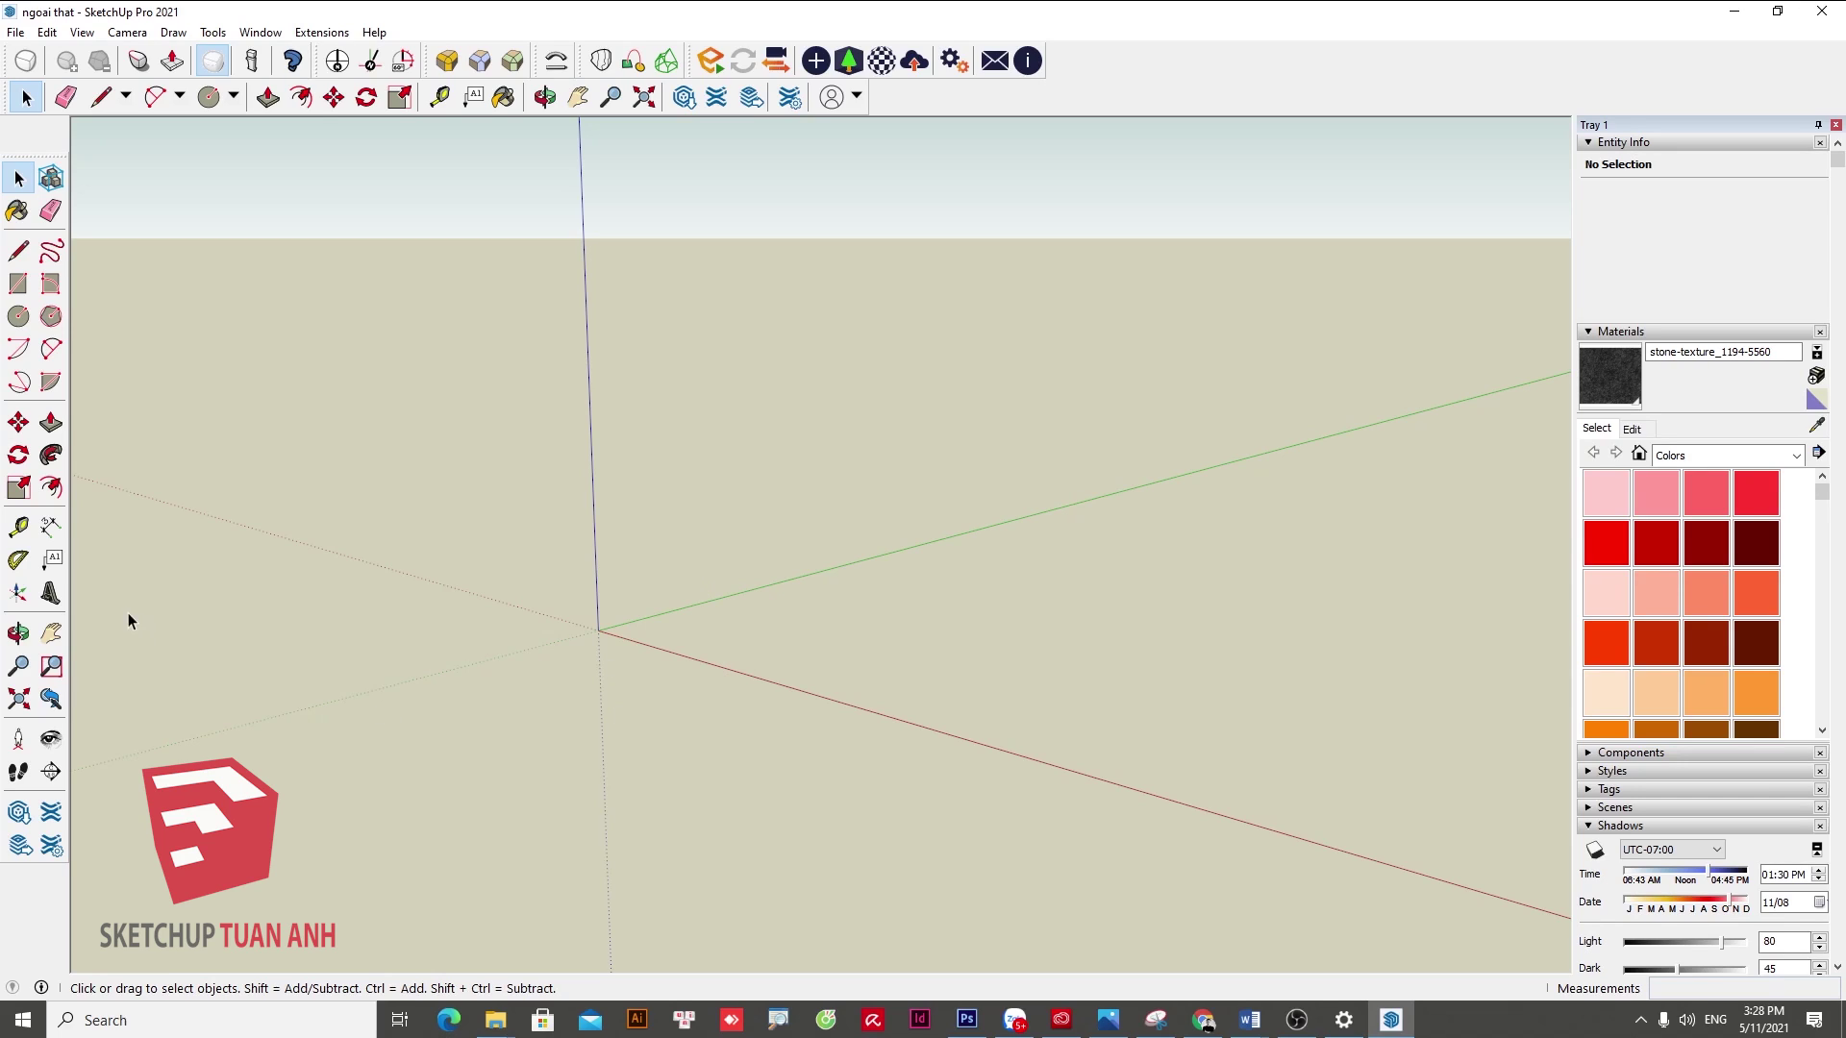
left_click(19, 702)
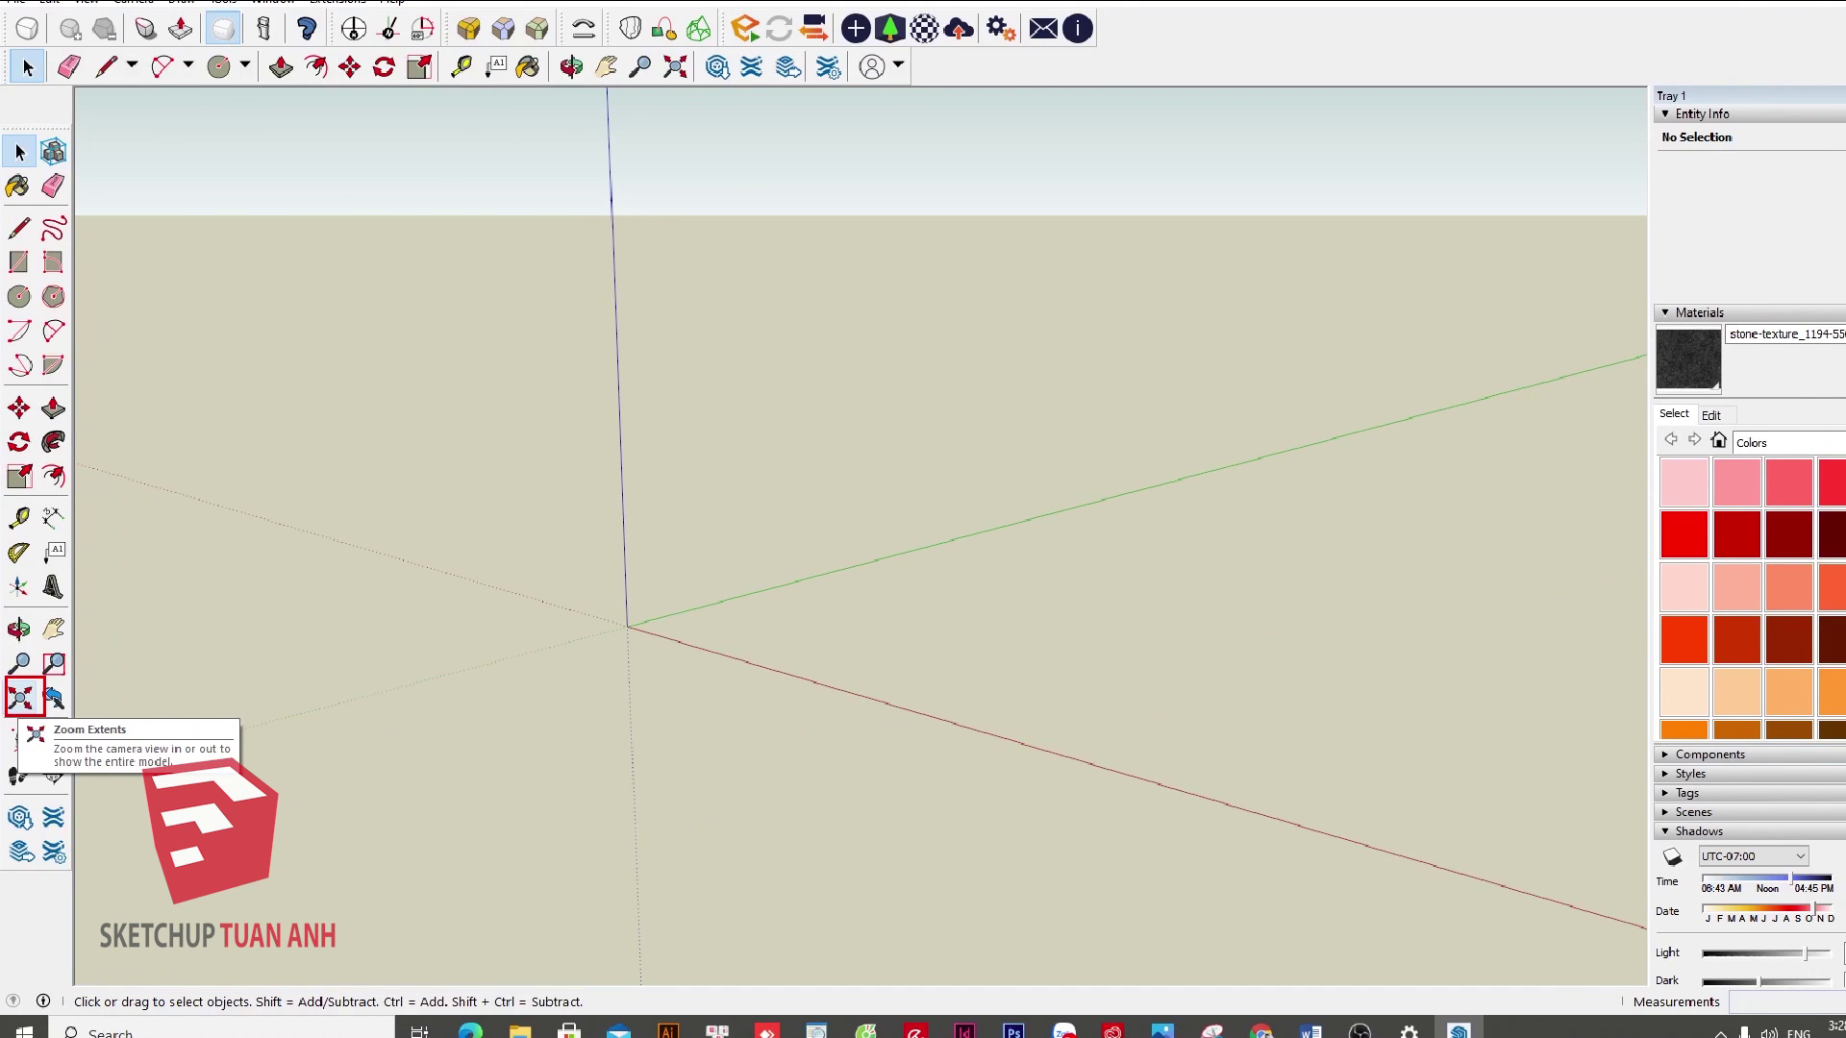
left_click(18, 699)
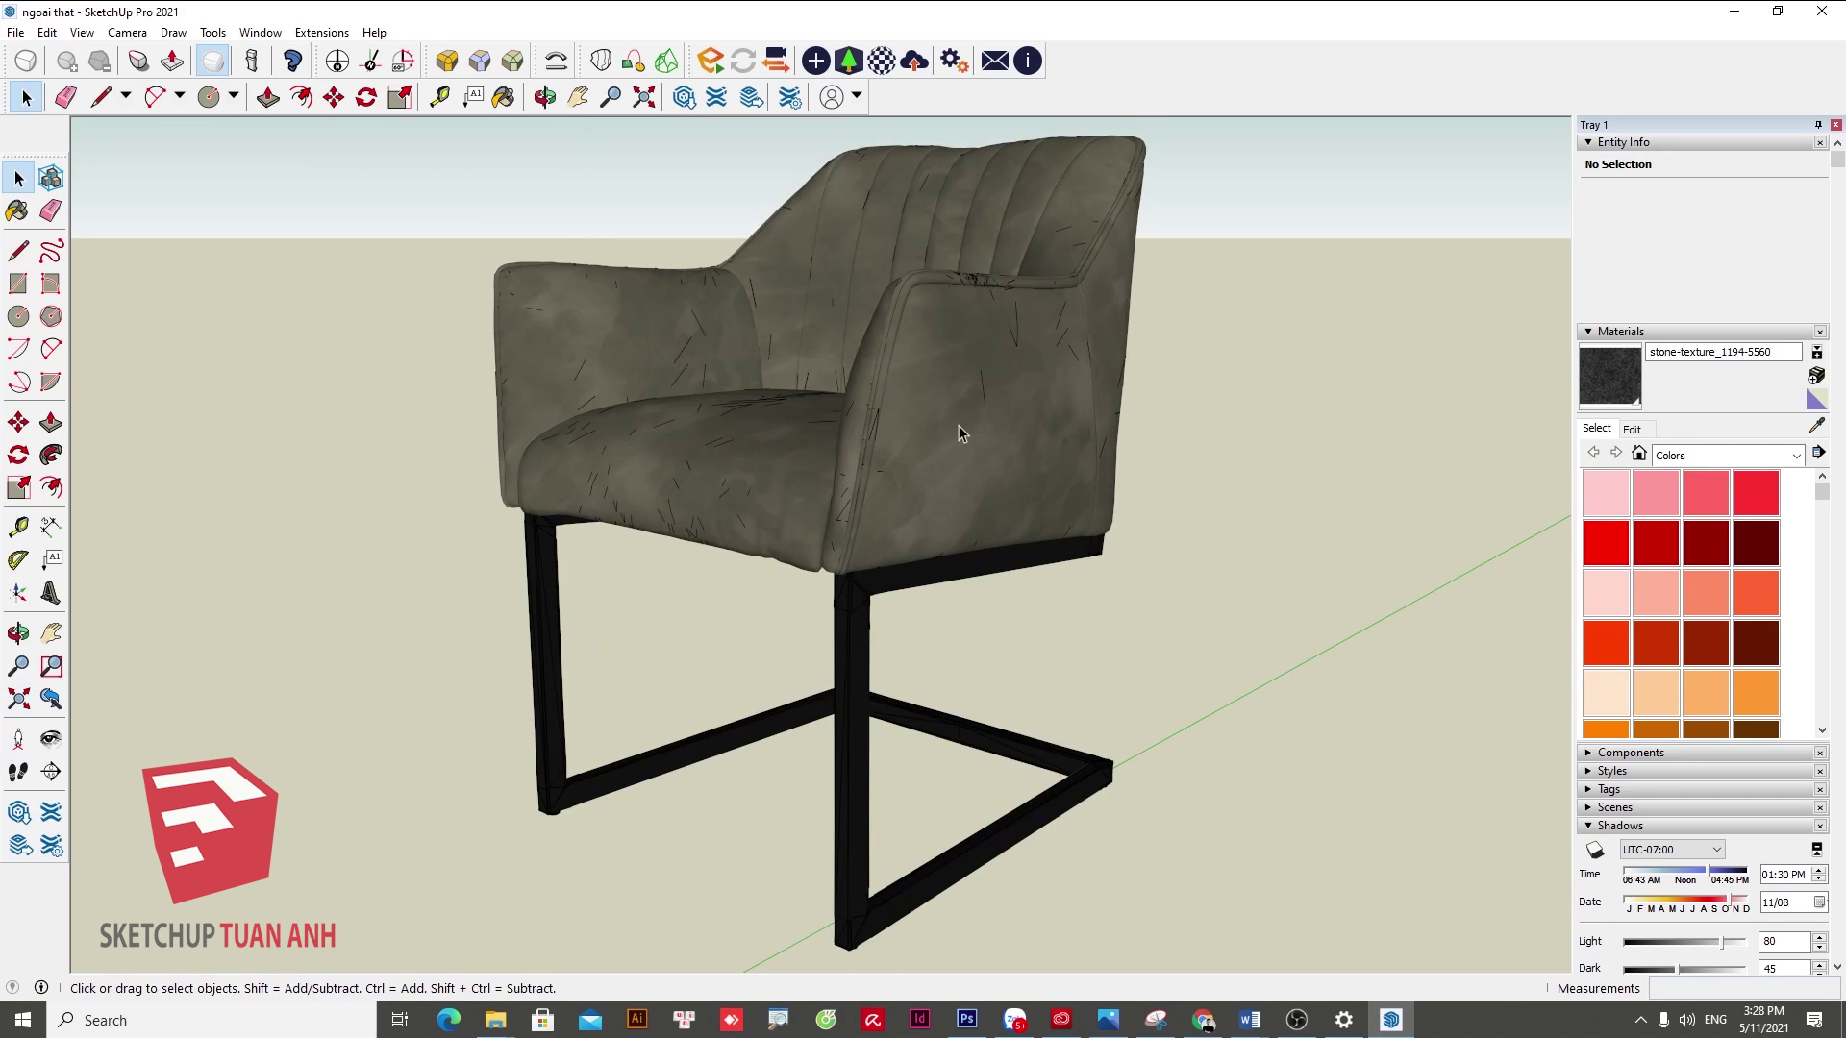
left_click(960, 425)
middle_click_drag(1031, 493, 746, 507)
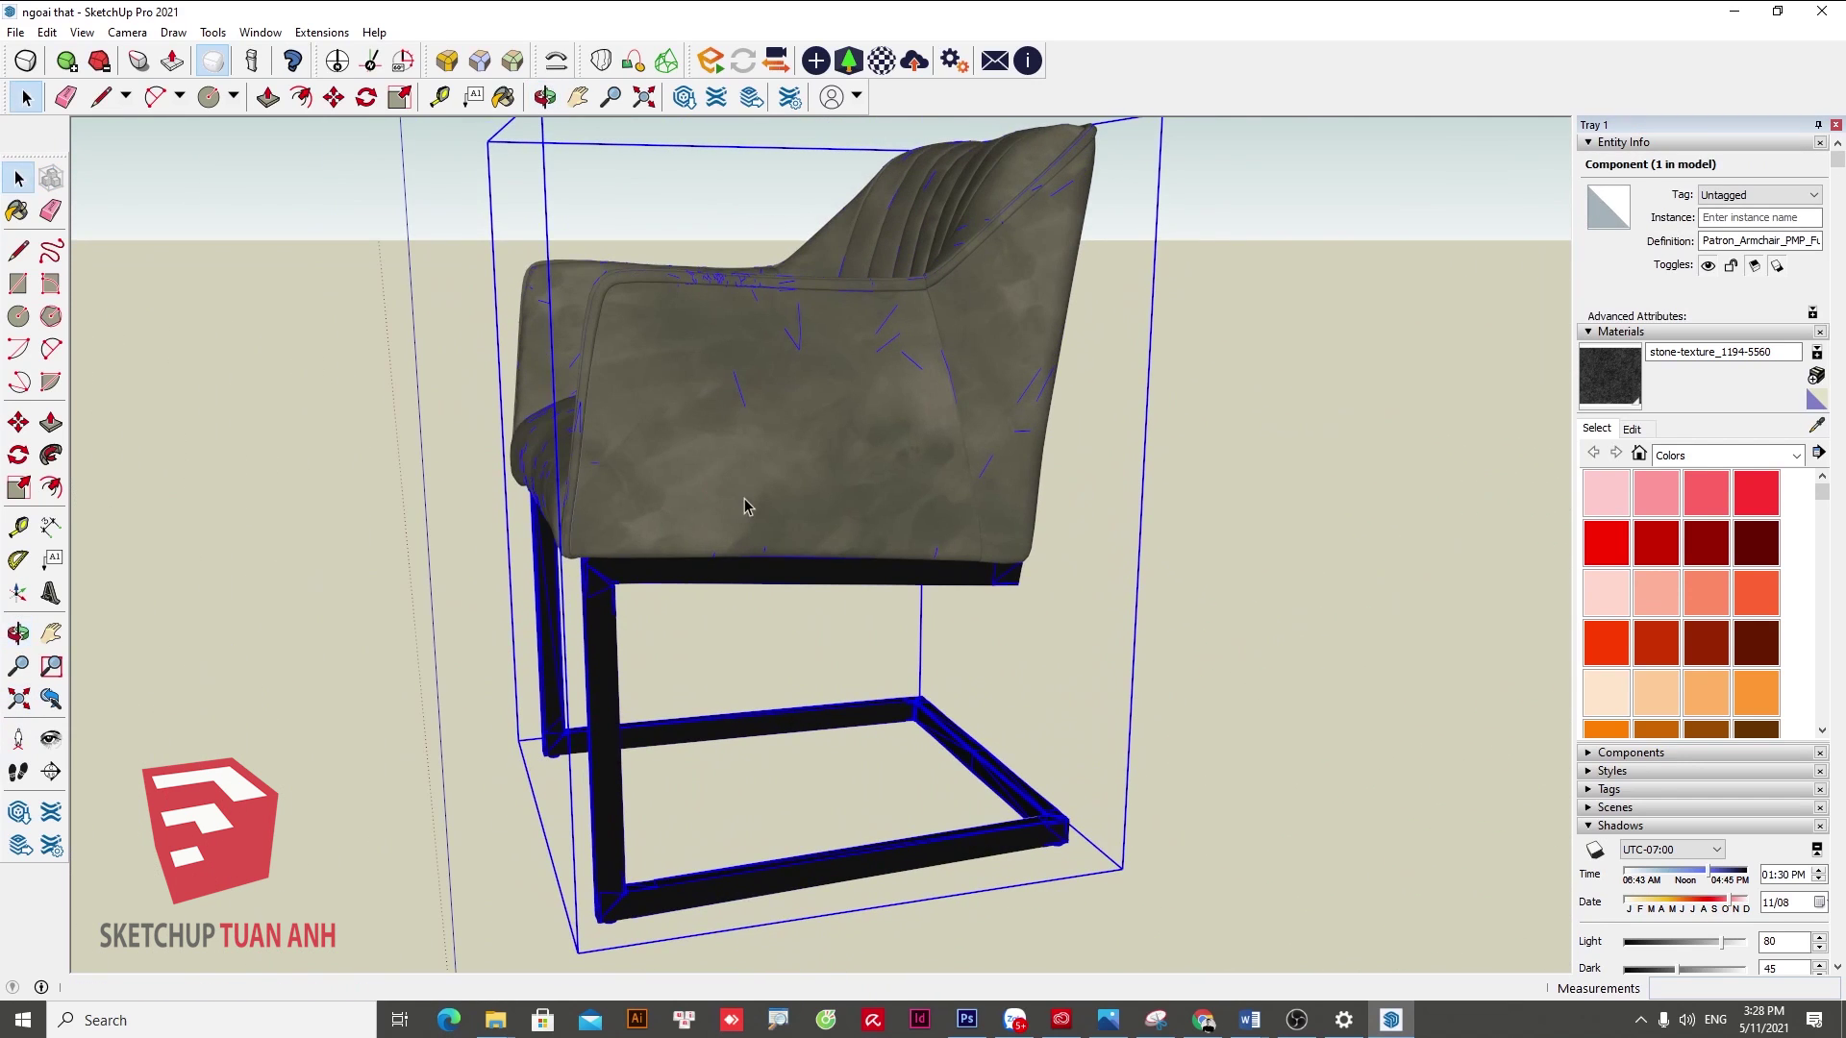
key("F5")
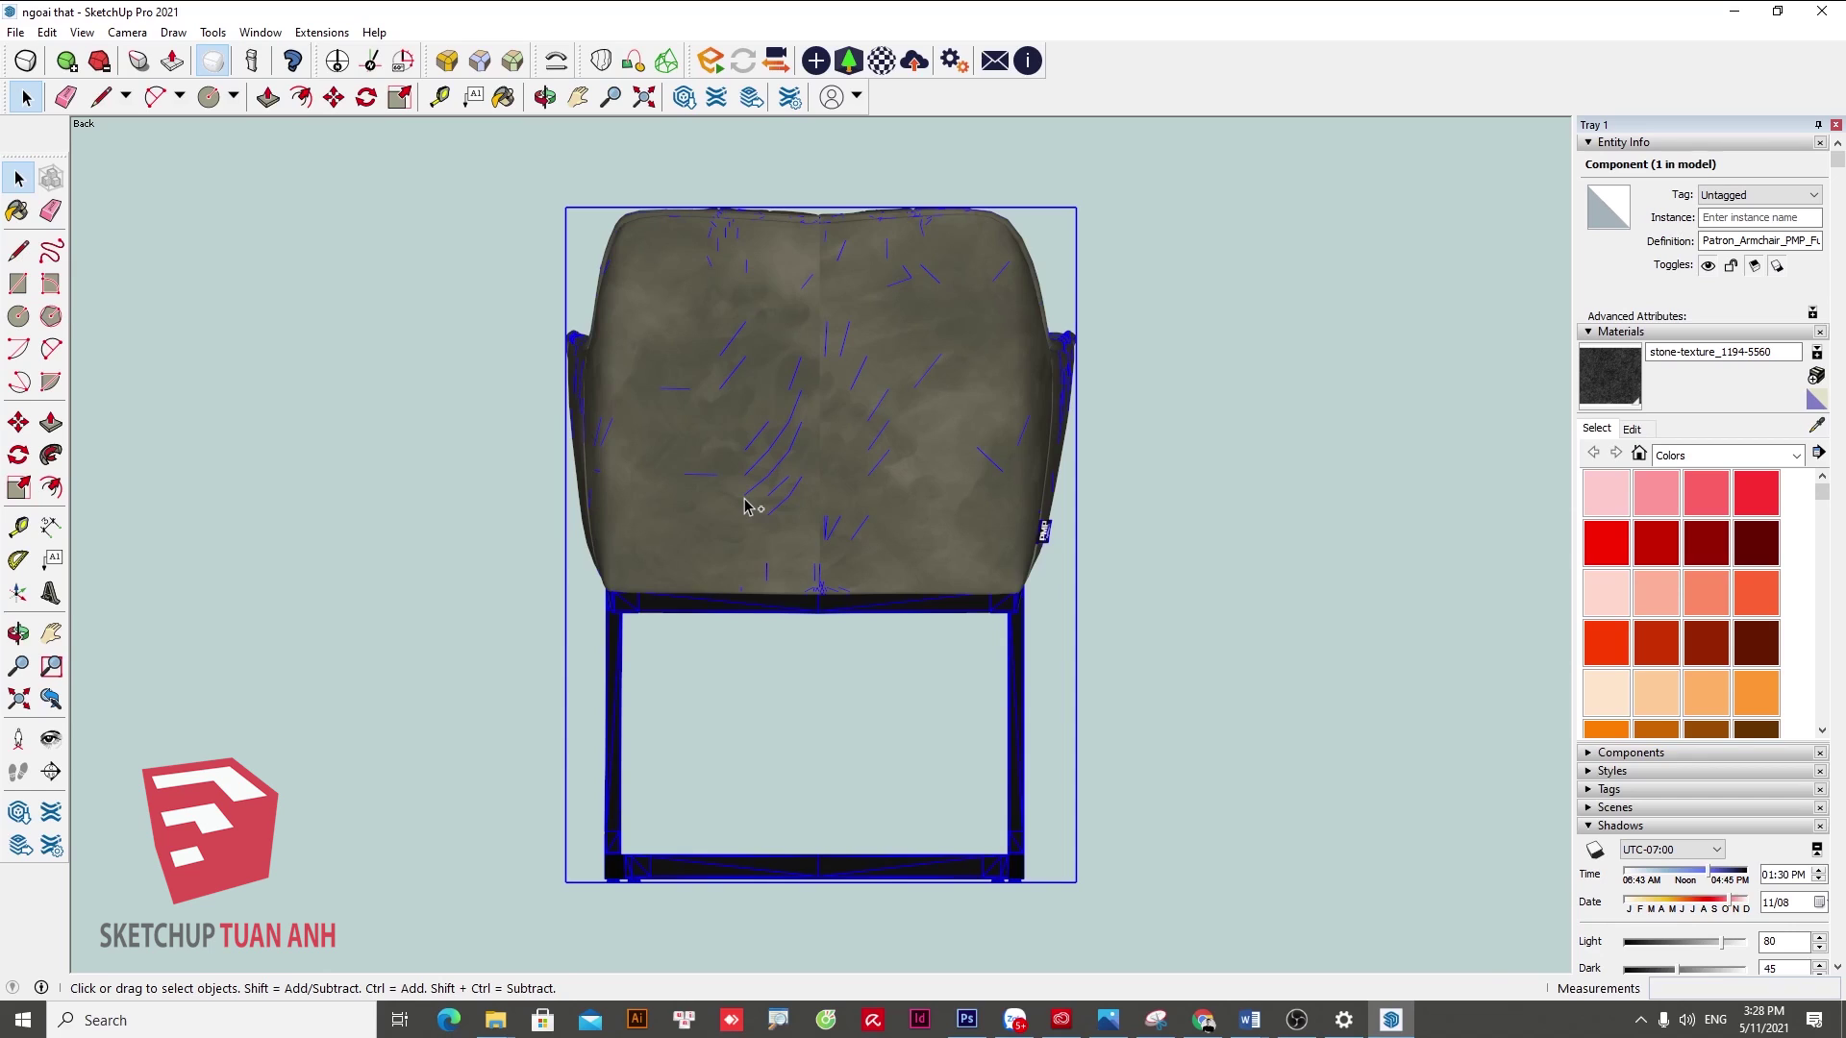
- Zoom out to show how far the armchair sits from the origin
scroll(746, 506, "down", 3)
scroll(788, 452, "down", 3)
scroll(803, 412, "down", 3)
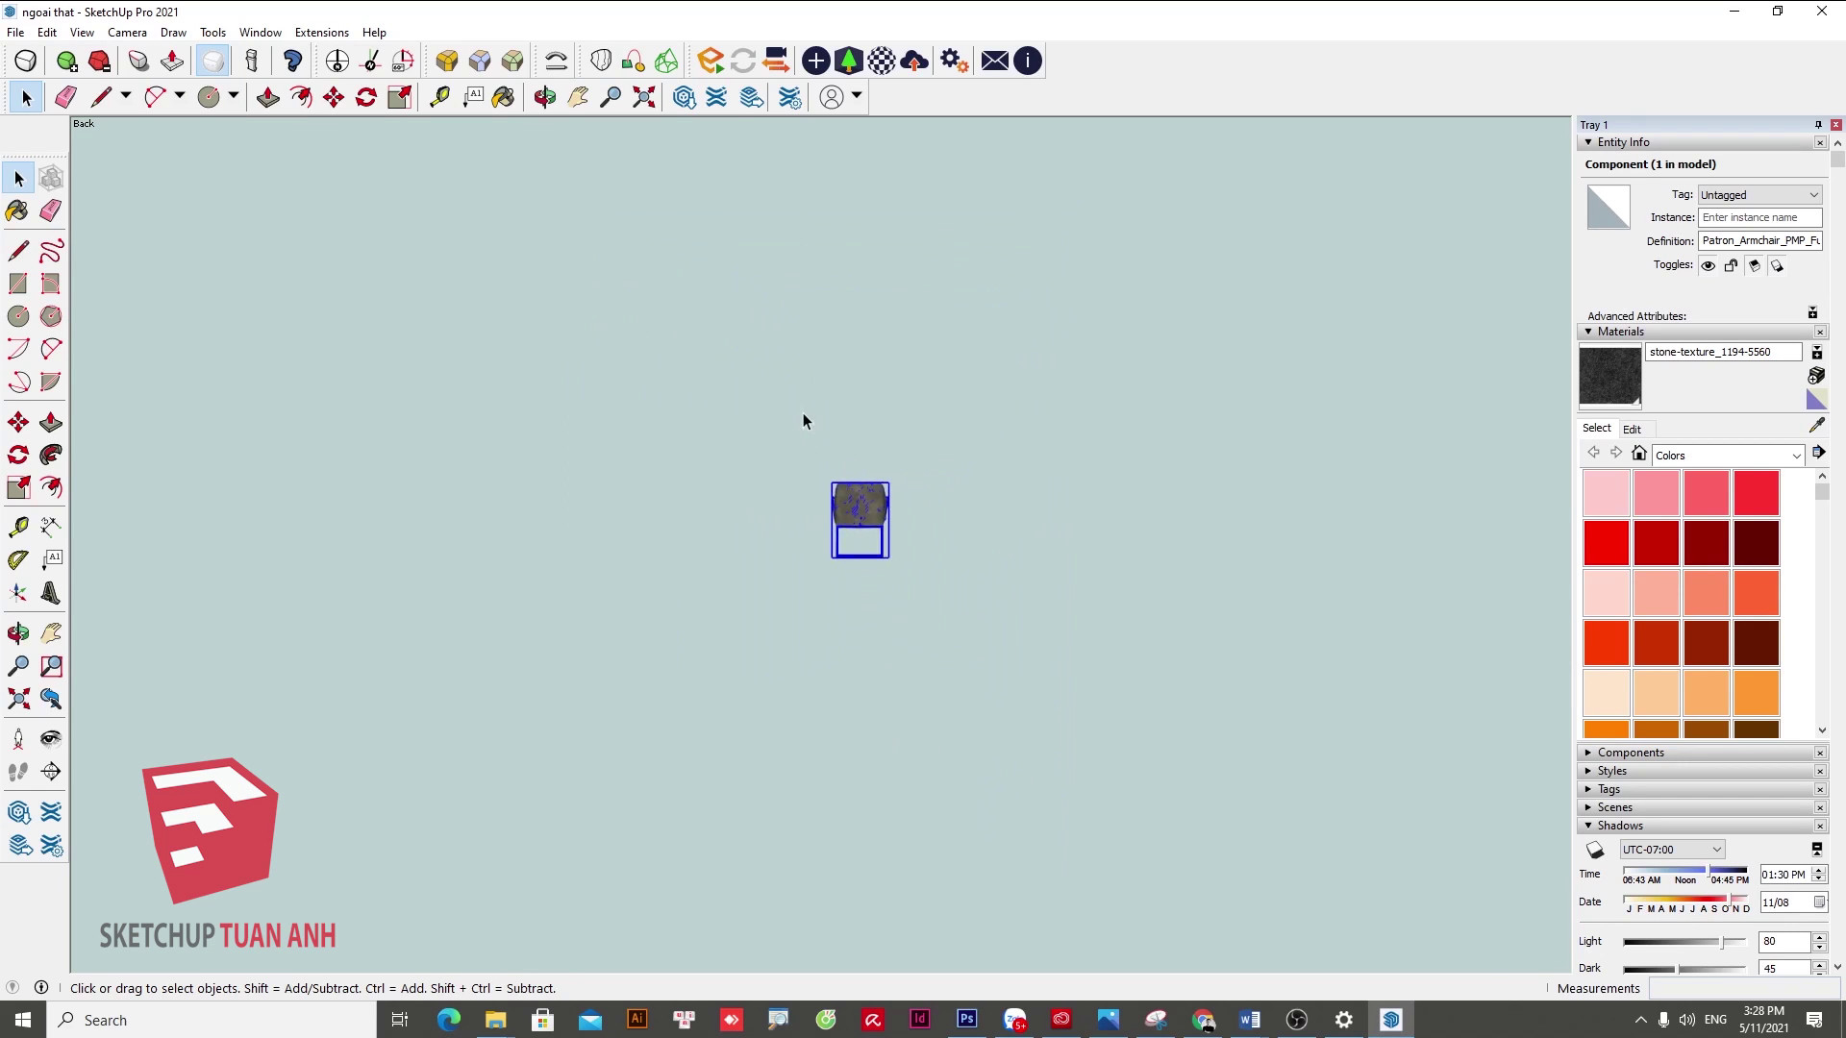
scroll(783, 375, "down", 3)
scroll(789, 375, "down", 2)
scroll(803, 373, "down", 2)
scroll(796, 404, "down", 2)
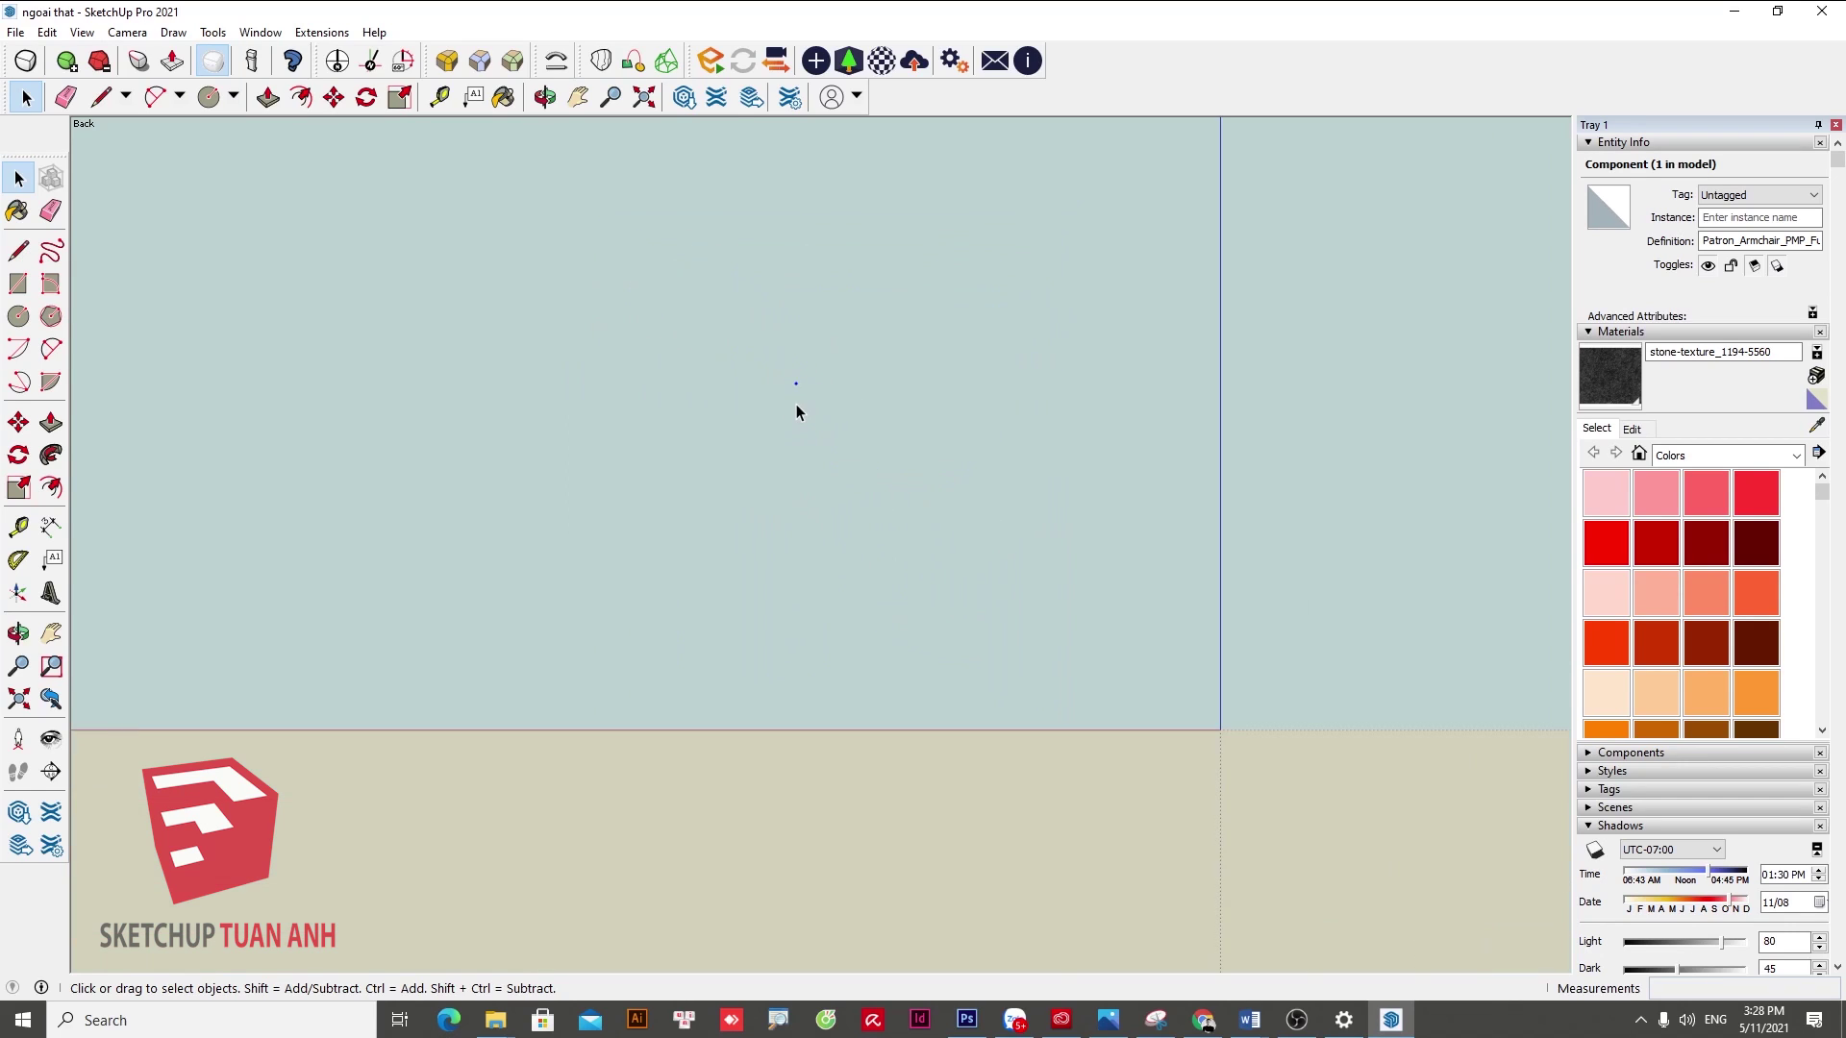
scroll(798, 411, "down", 2)
scroll(827, 406, "up", 3)
scroll(1086, 562, "down", 1)
scroll(804, 465, "up", 2)
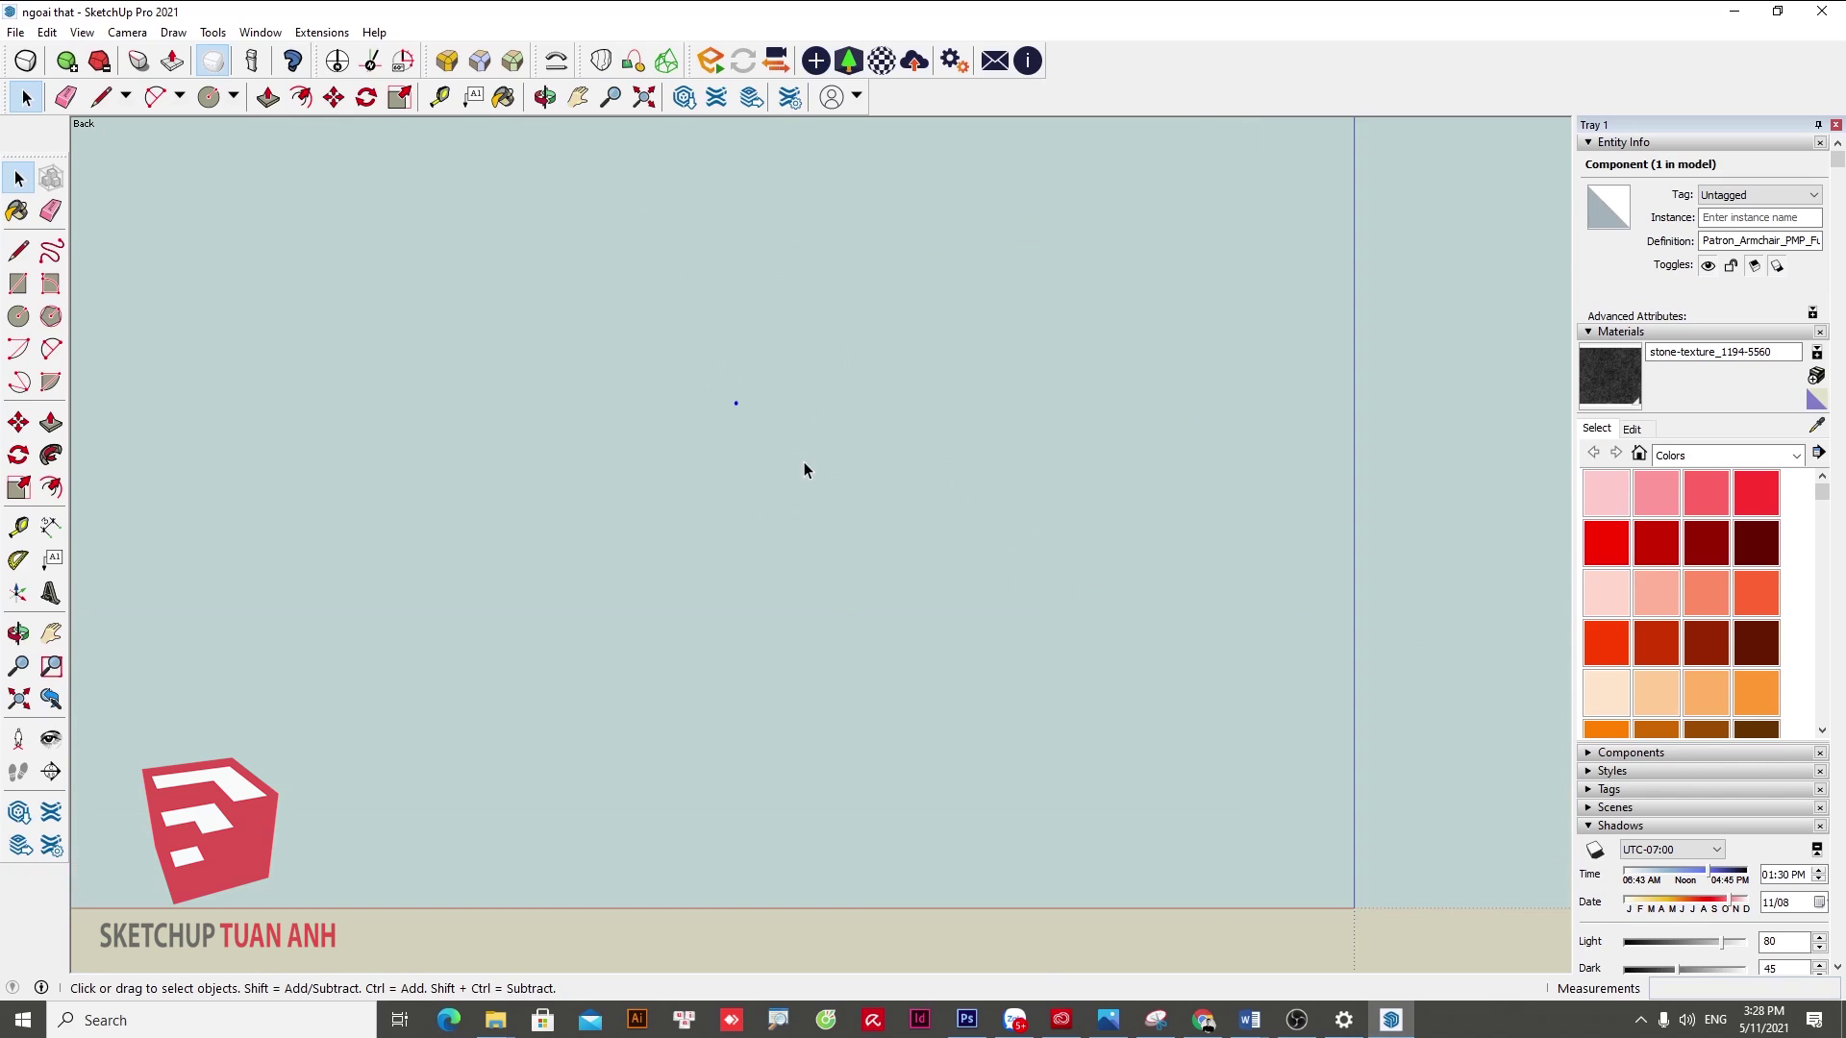
scroll(817, 462, "down", 2)
scroll(817, 467, "up", 1)
- Move the armchair along the red axis, then along the blue axis
key("m")
left_click(658, 331)
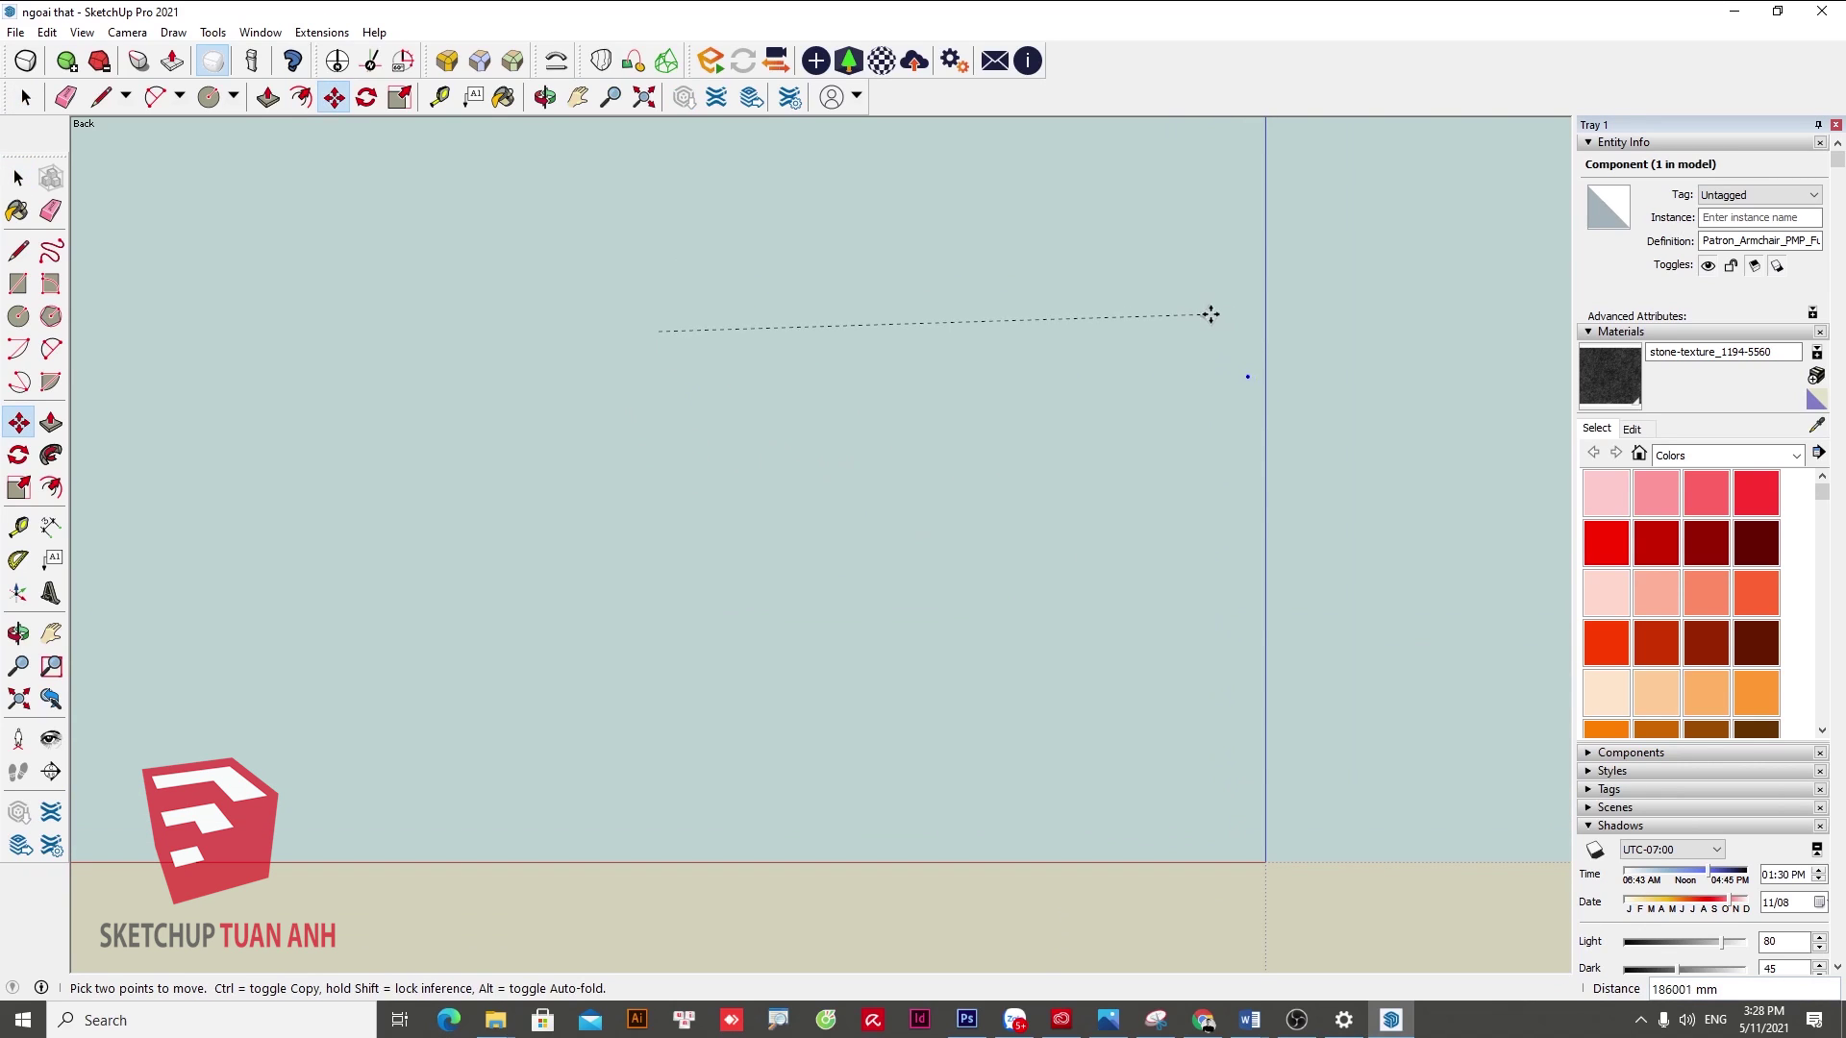
key("Right")
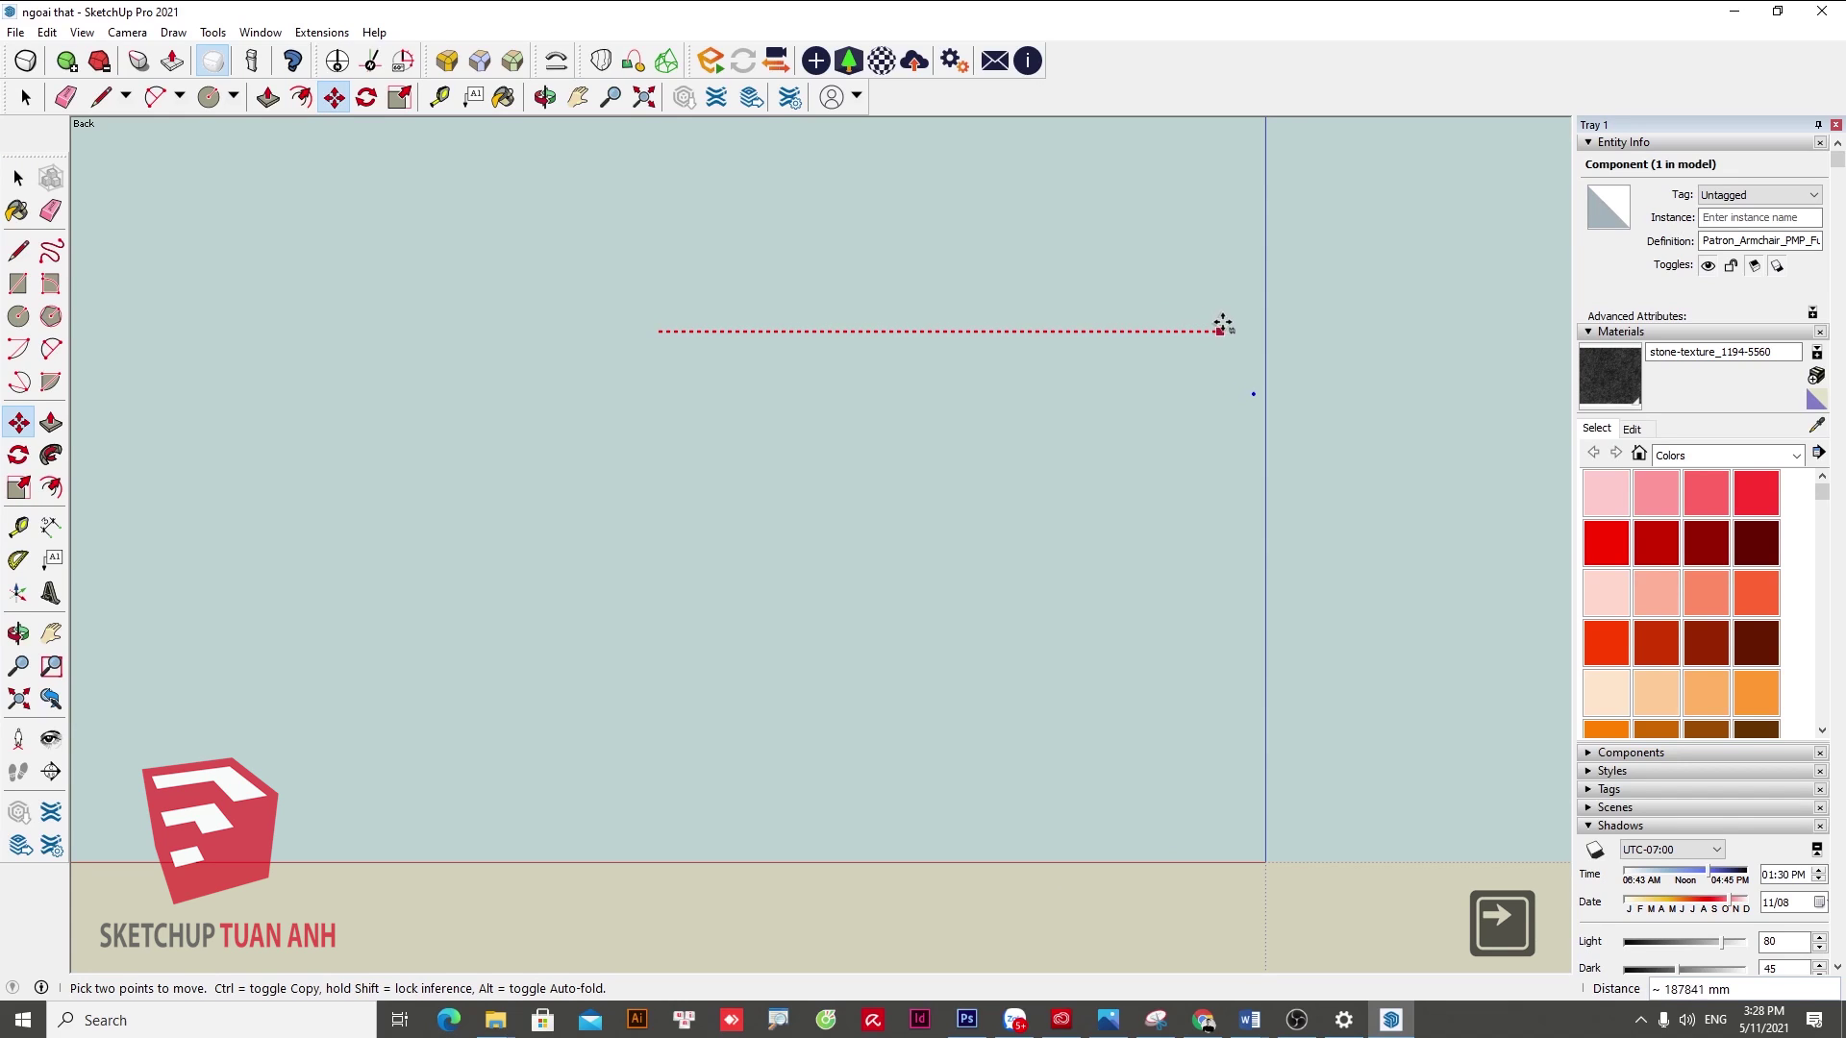
left_click(1221, 327)
left_click(1345, 306)
key("Up")
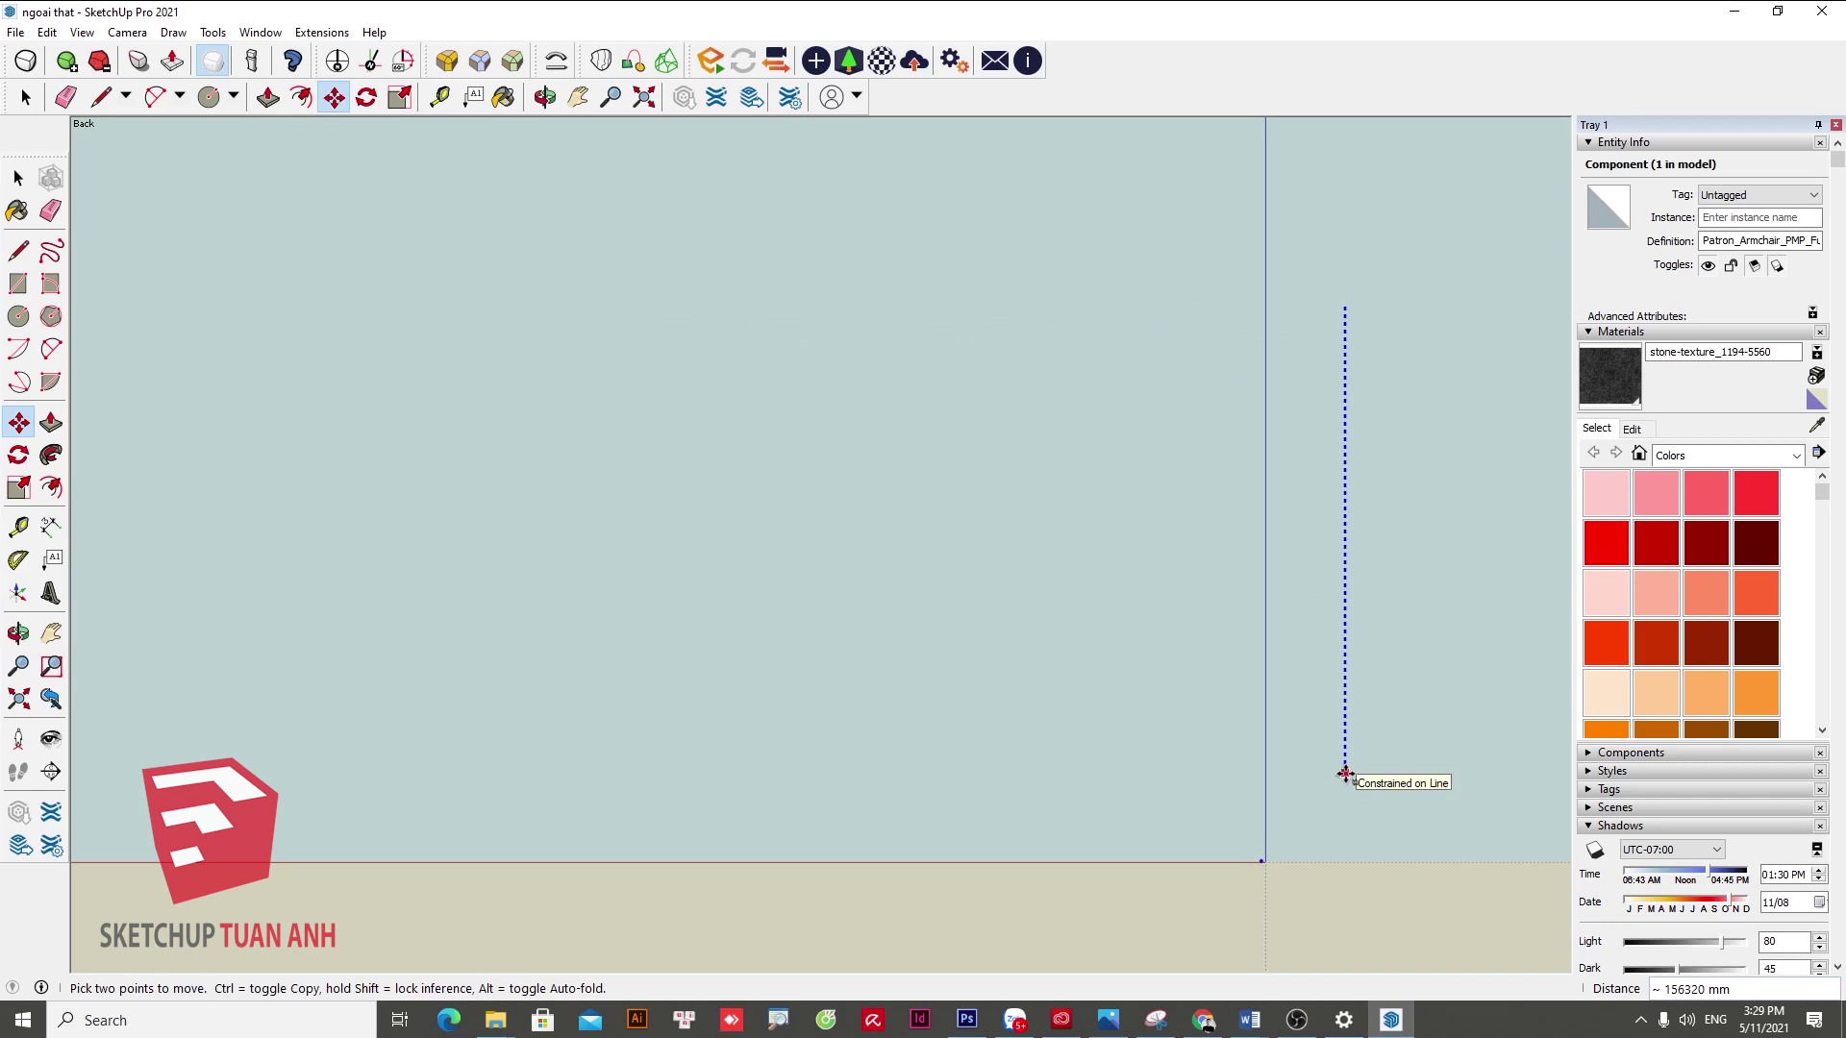
left_click(1344, 774)
- Nudge the armchair beside the model origin and orbit to check its position
scroll(1324, 870, "up", 1)
scroll(1250, 890, "up", 1)
scroll(1195, 865, "up", 1)
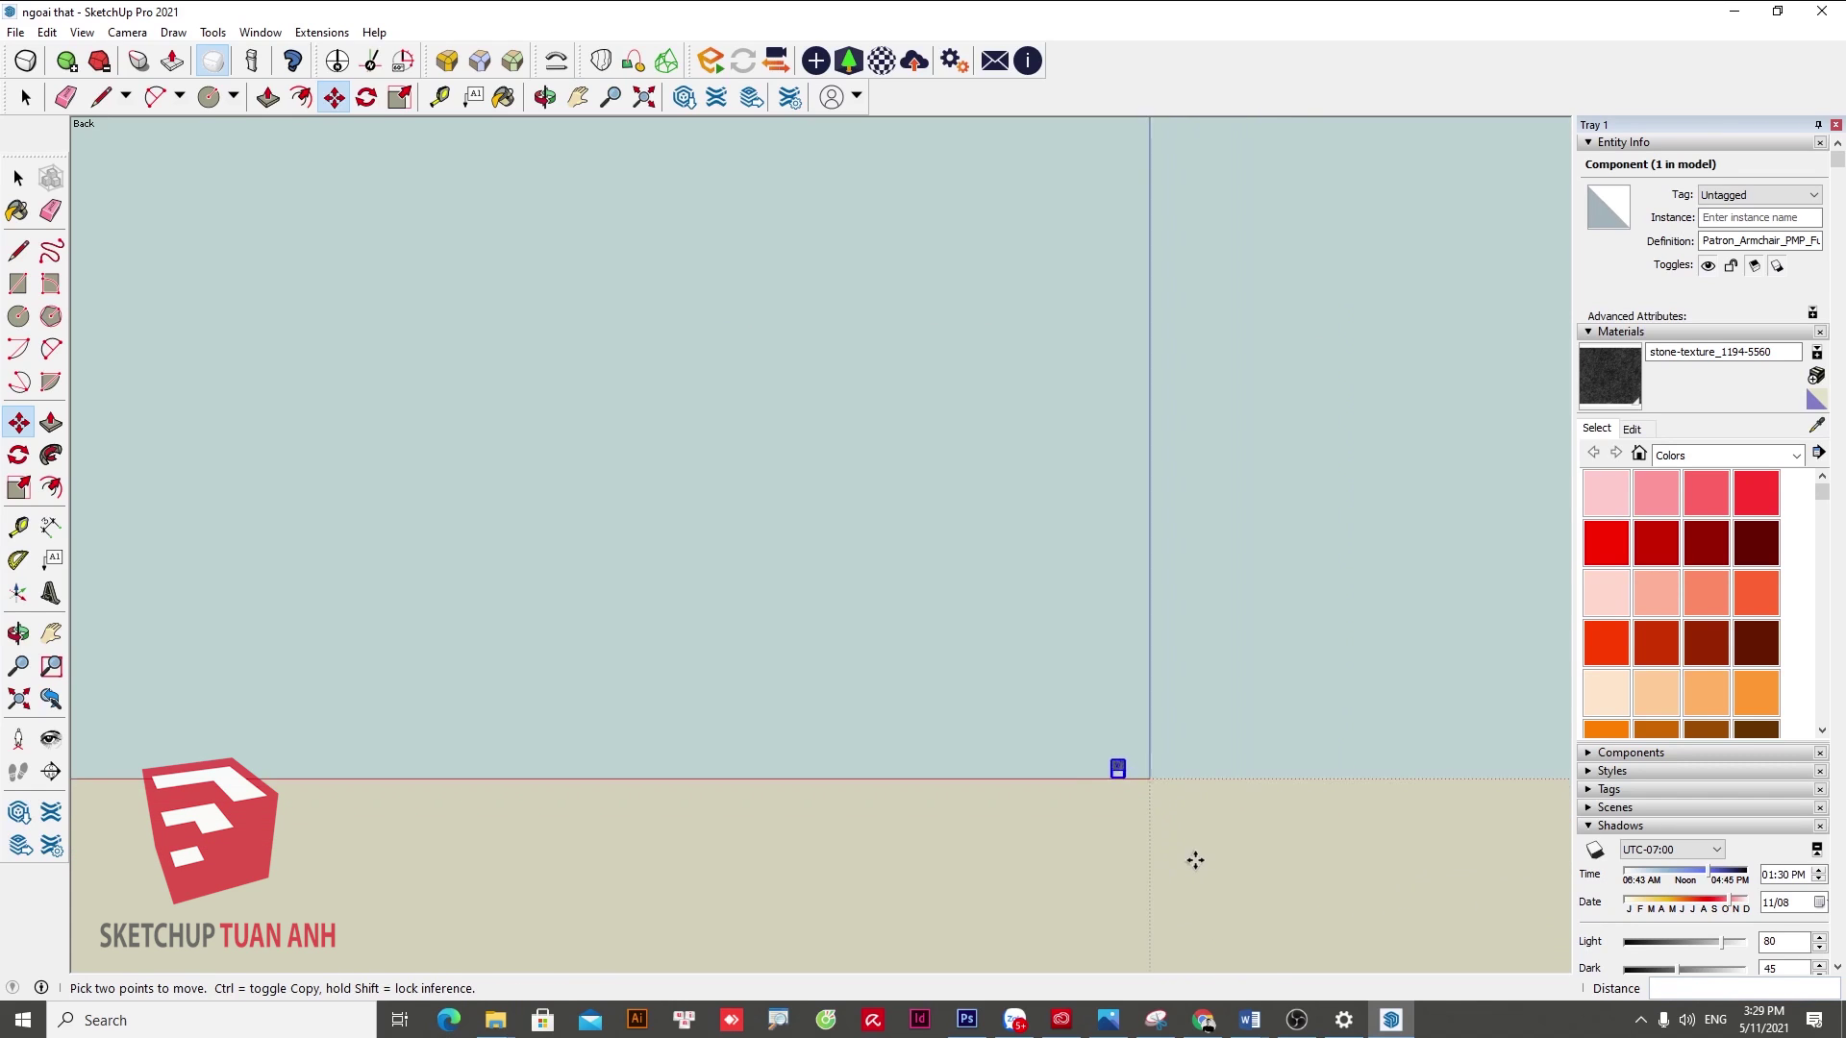
scroll(1121, 709, "up", 2)
scroll(1067, 672, "up", 2)
scroll(961, 606, "up", 2)
left_click(874, 547)
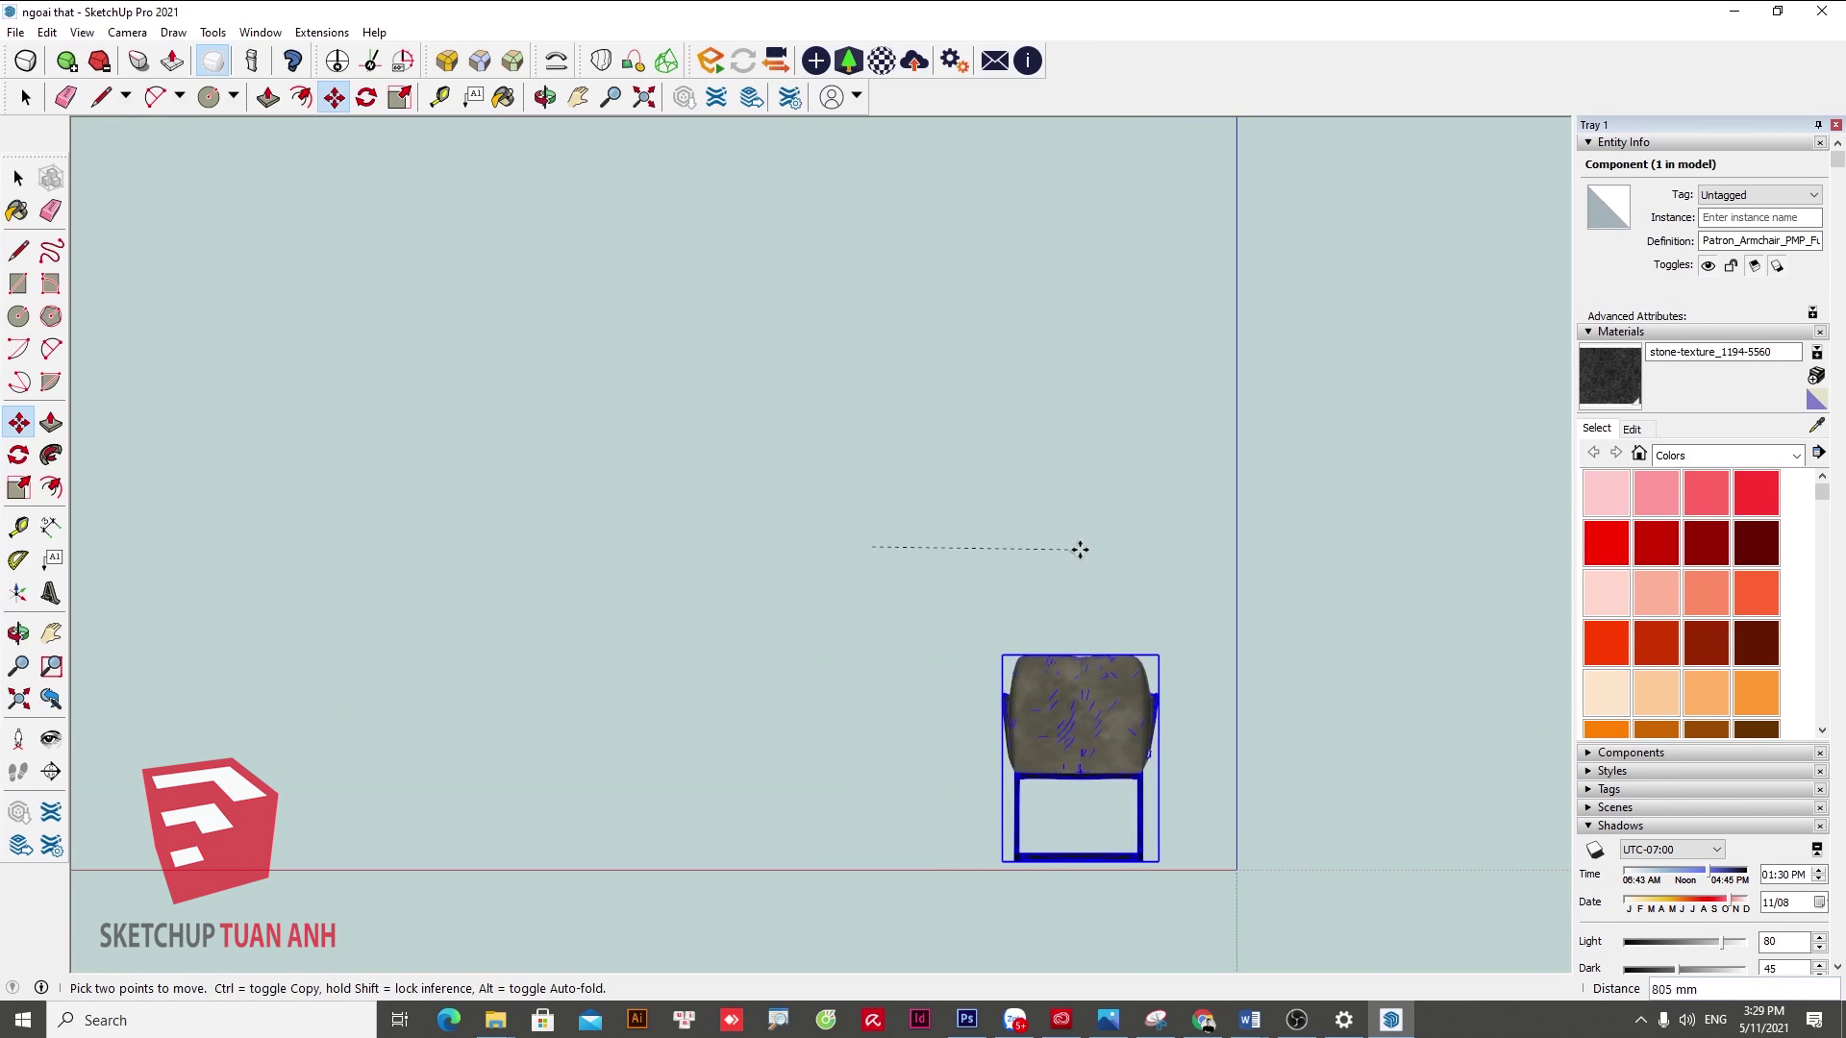
scroll(1151, 551, "up", 2)
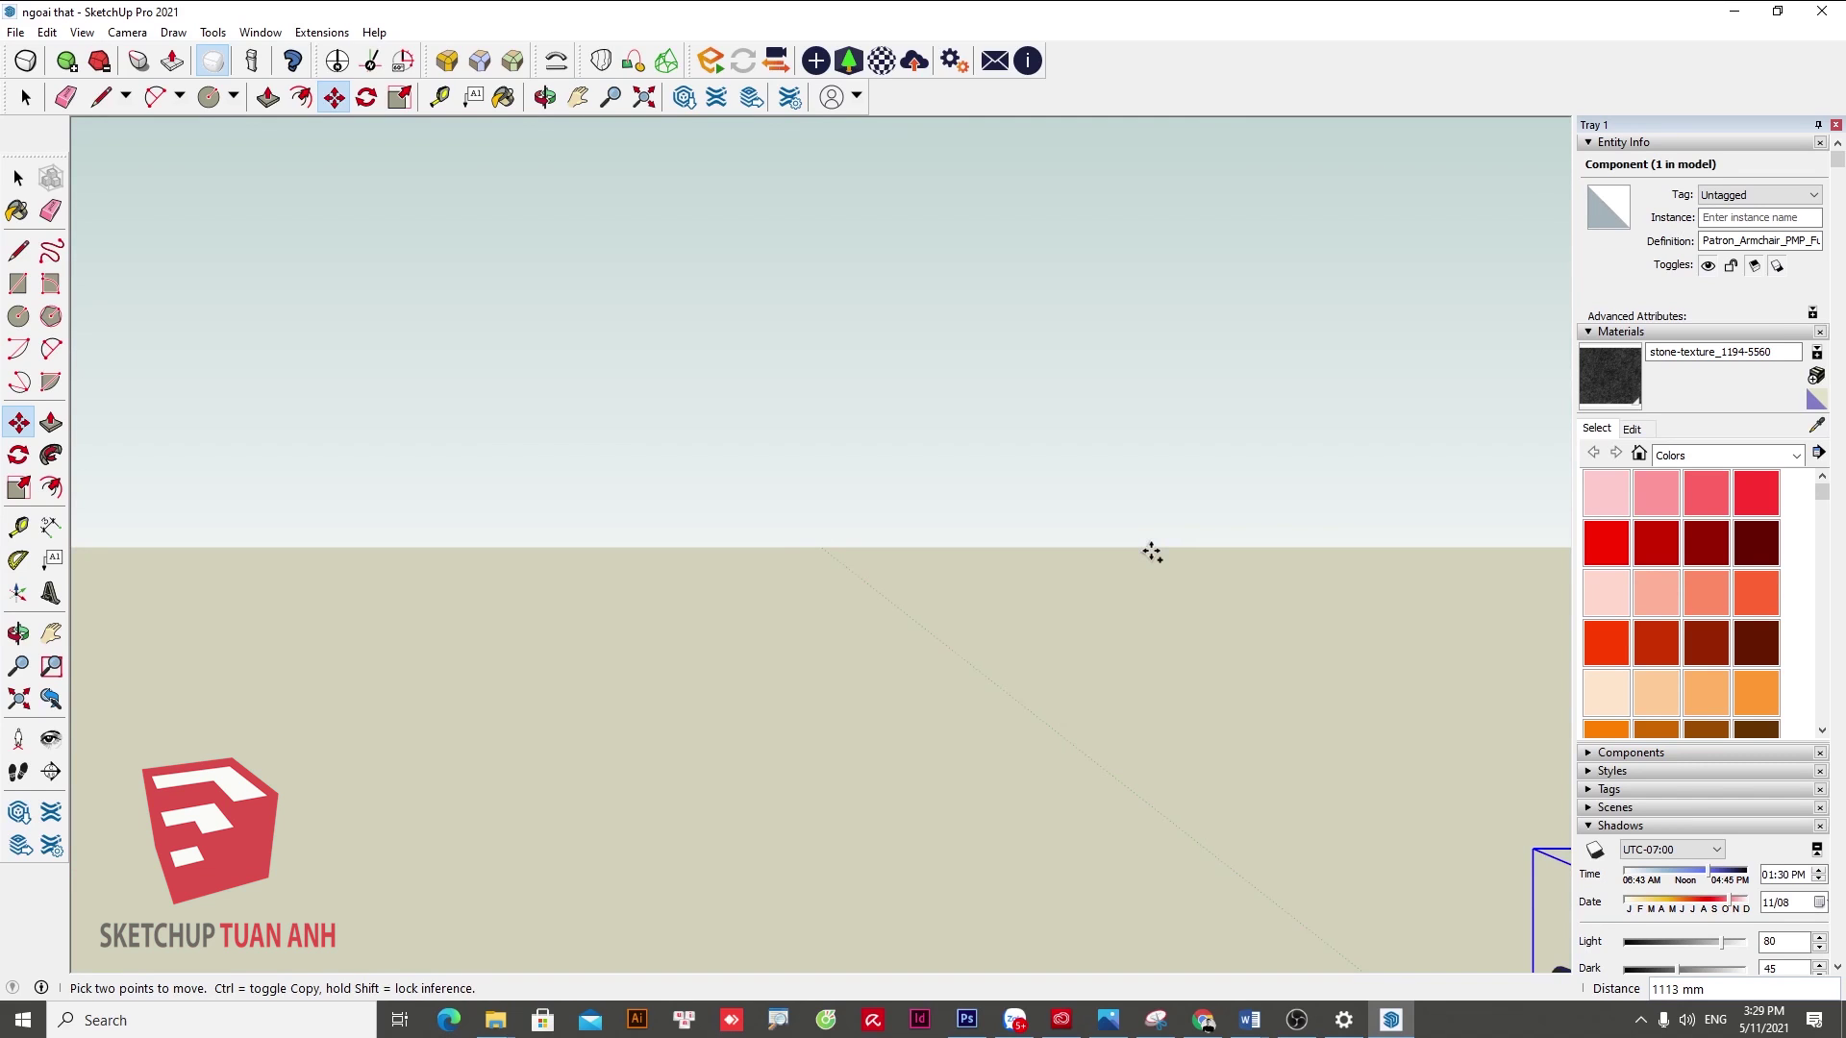
scroll(961, 674, "down", 3)
middle_click_drag(948, 775, 833, 684)
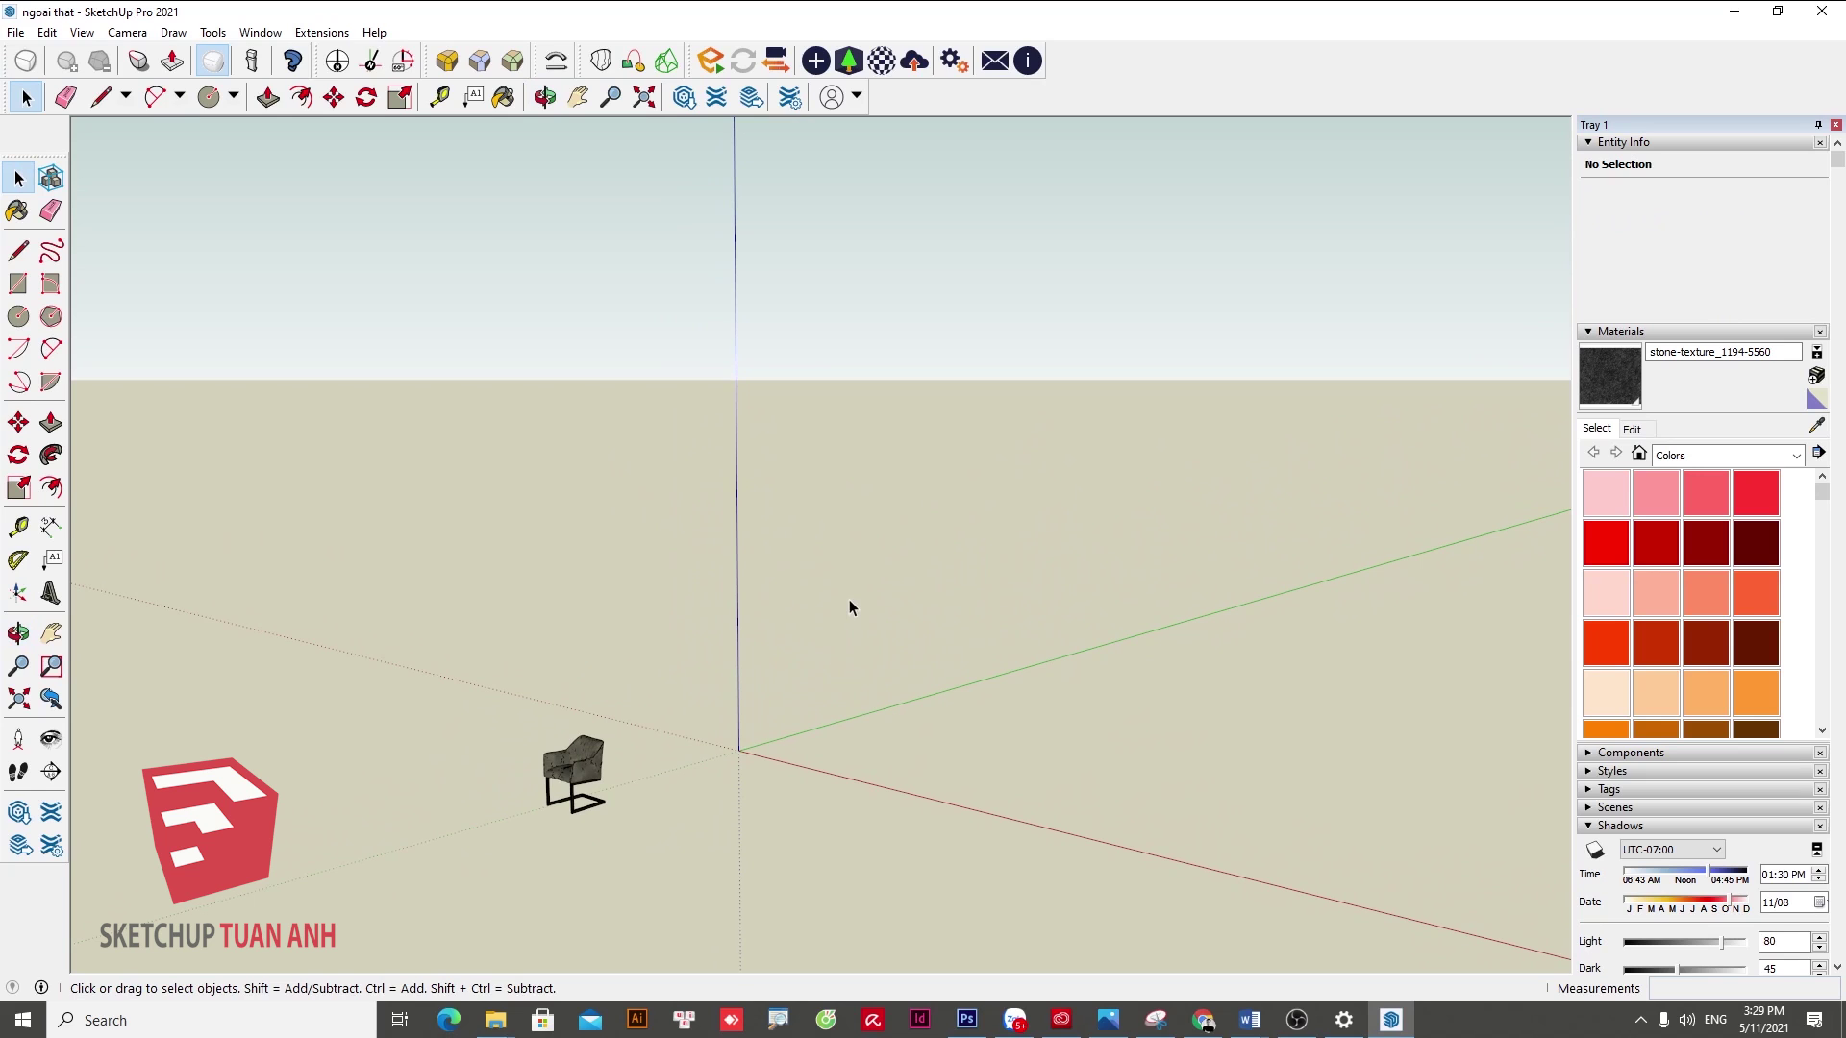
- Restore the house and move the armchair beside the person in front of the fence
key("ctrl+z")
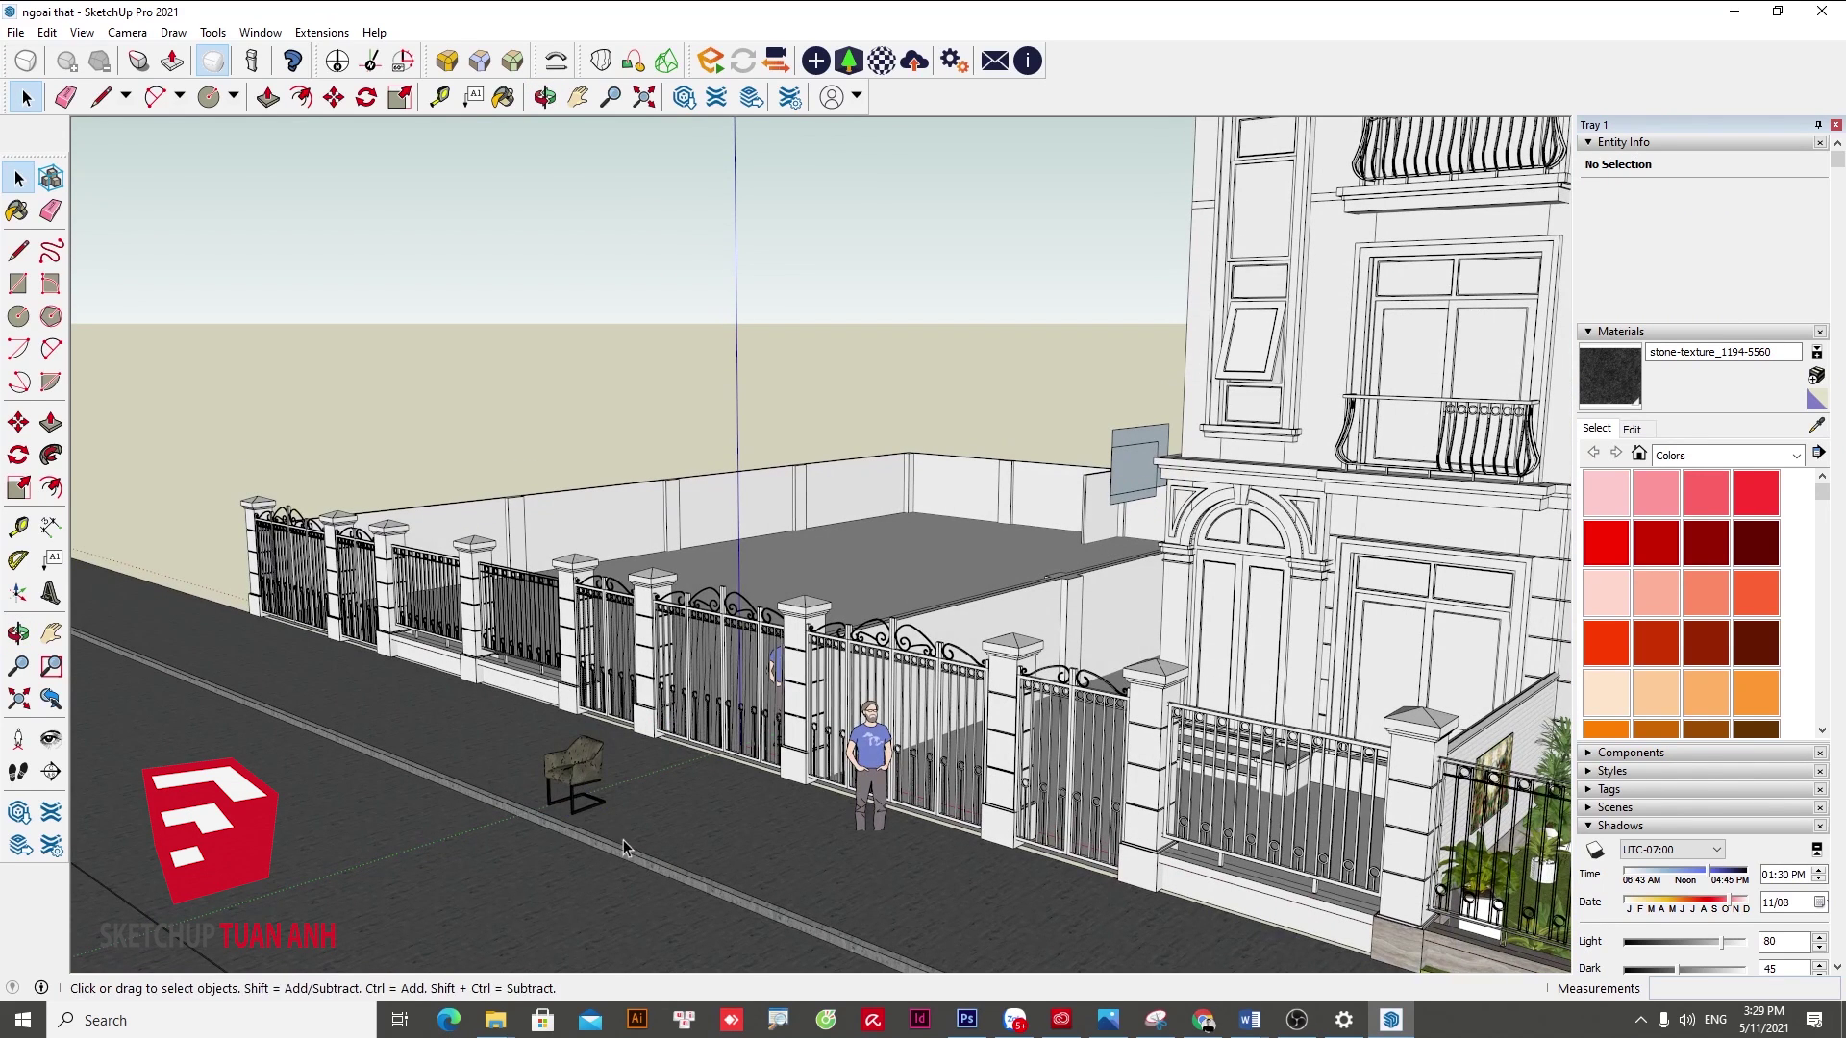
key("m")
left_click_drag(577, 794, 787, 797)
key("space")
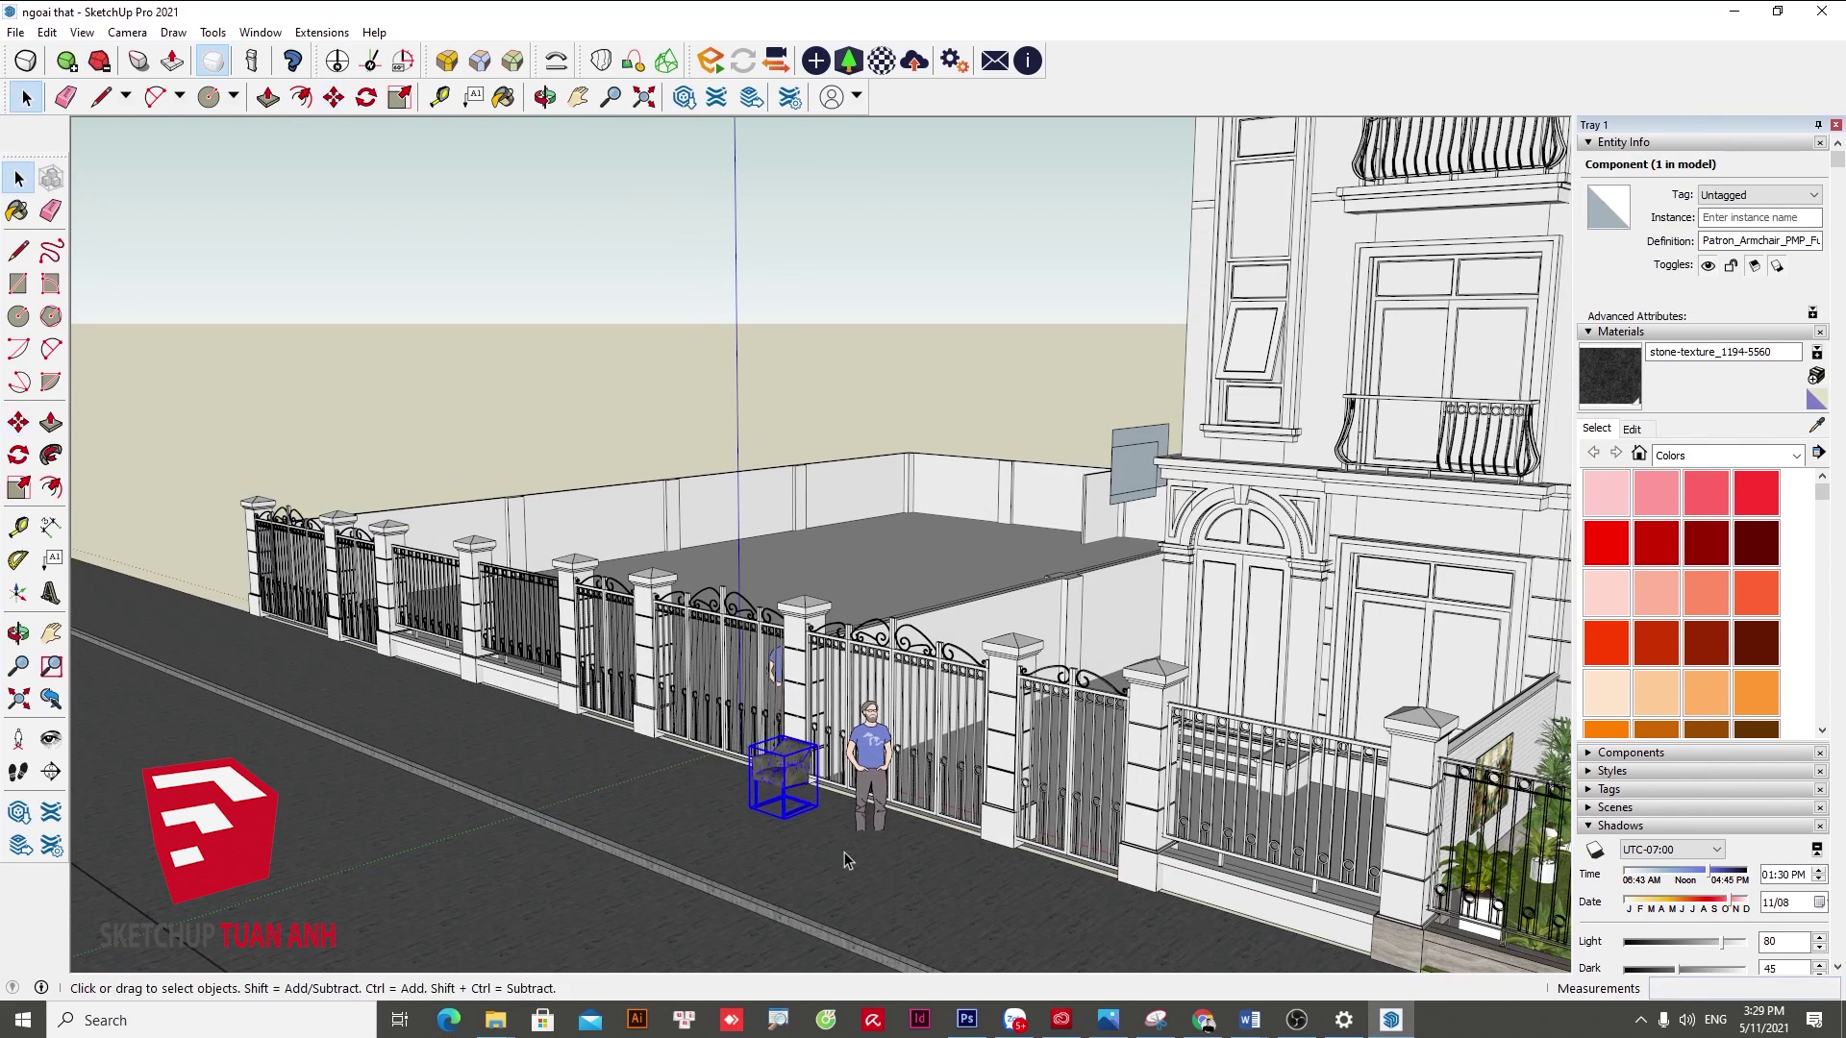
scroll(844, 852, "up", 3)
scroll(808, 823, "up", 2)
scroll(769, 795, "up", 2)
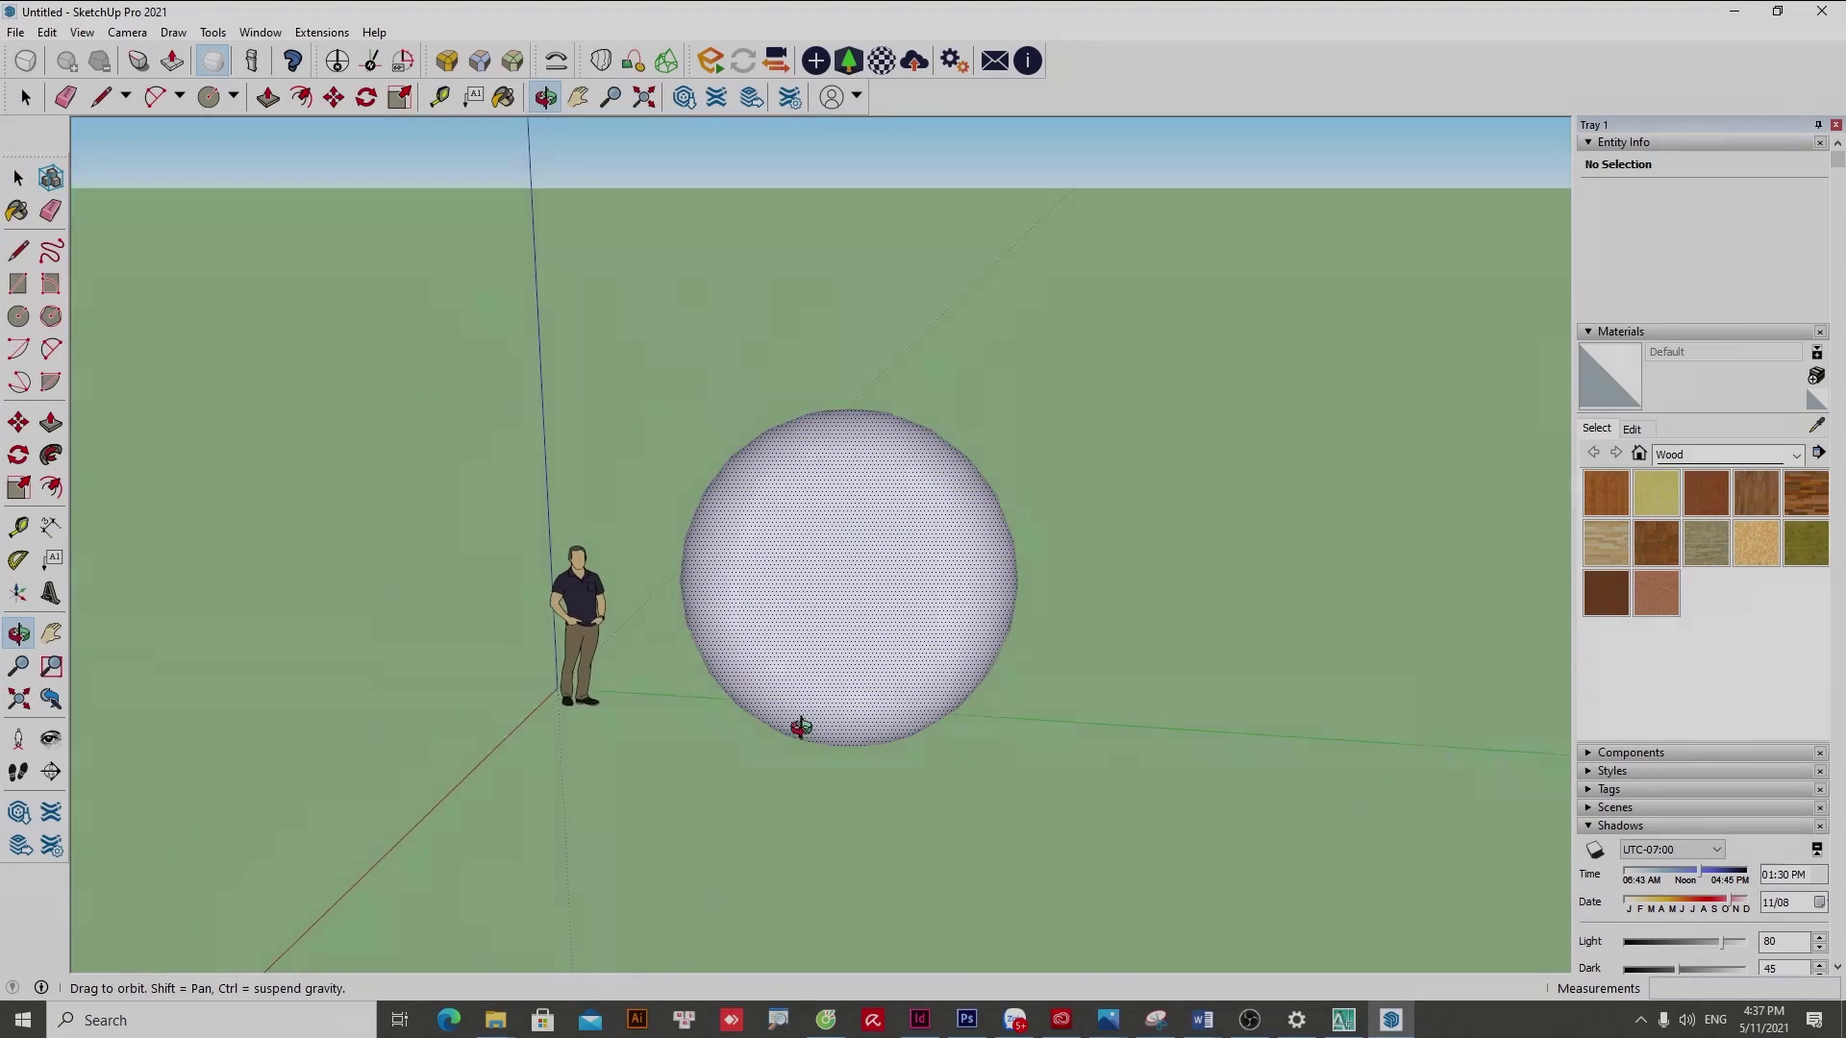
- Paint the sphere with the Wood Cherry Original material
key("b")
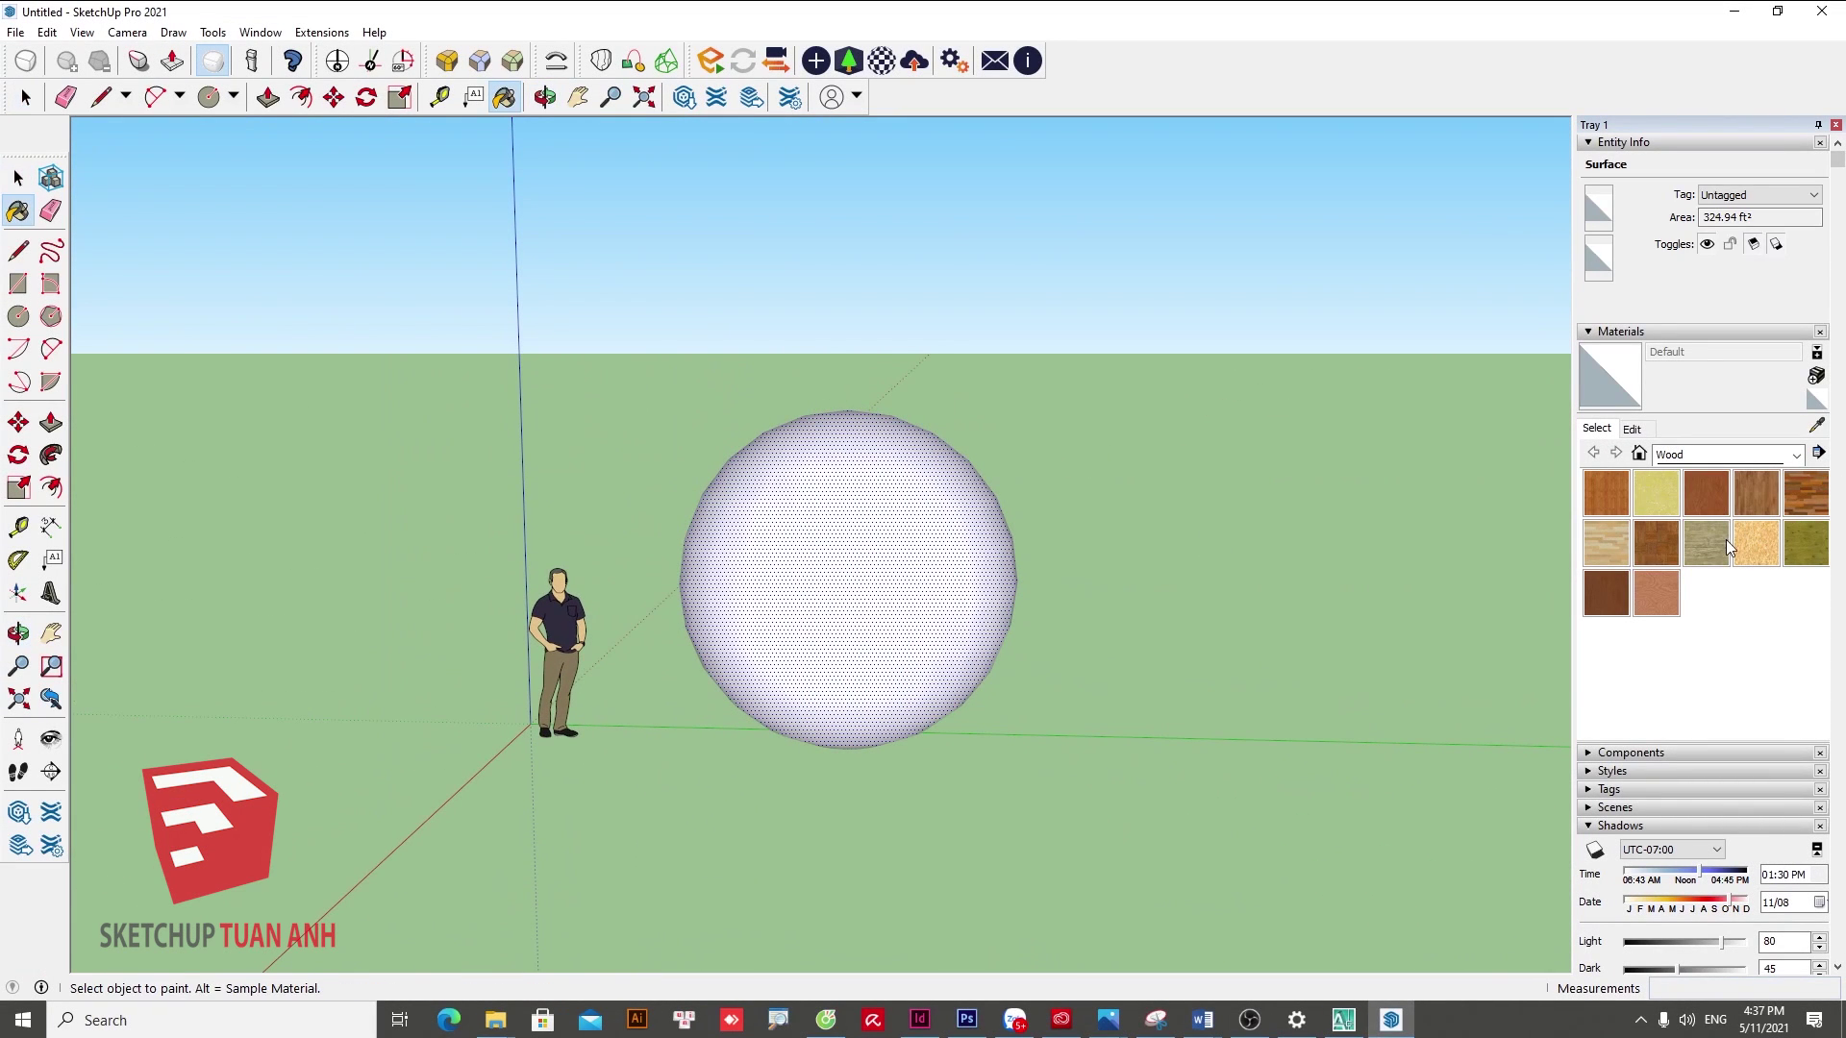
left_click(1685, 483)
left_click(865, 520)
scroll(913, 615, "up", 5)
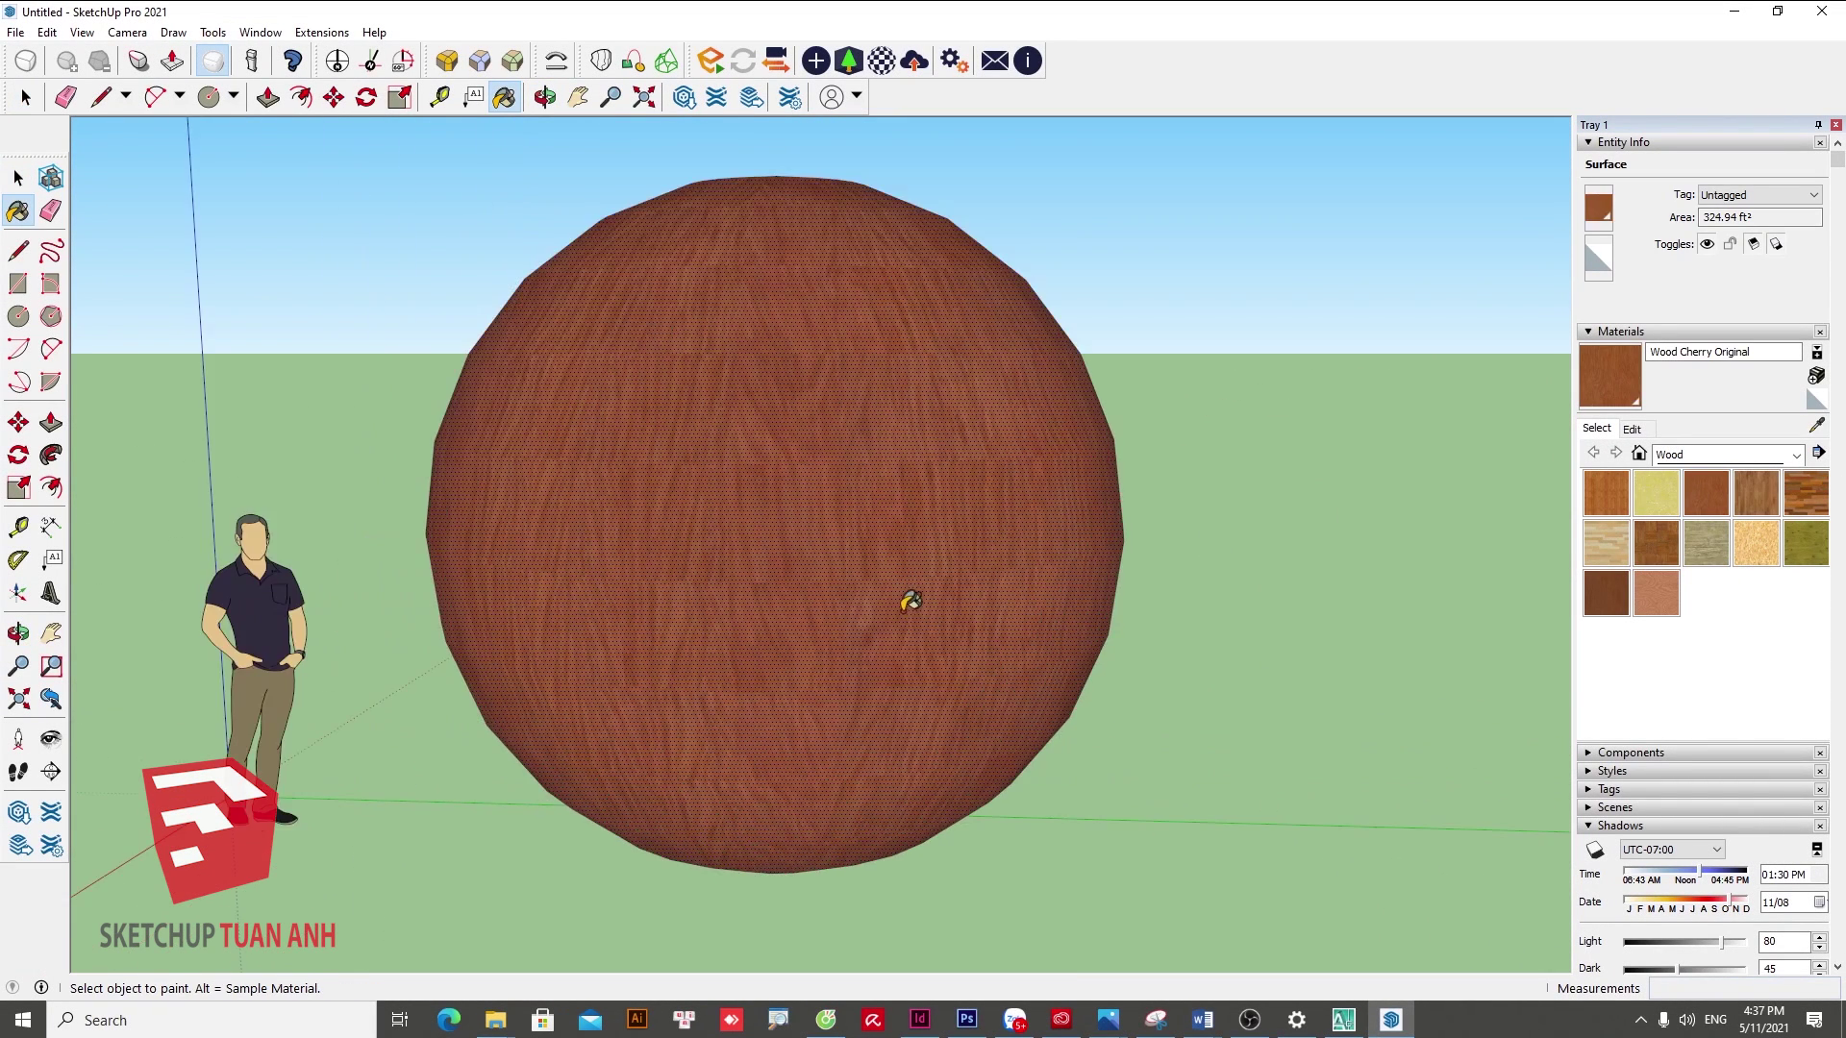
key("space")
scroll(787, 567, "down", 3)
mouse_move(786, 567)
middle_mouse_down()
mouse_move(1163, 462)
mouse_move(736, 512)
middle_mouse_up()
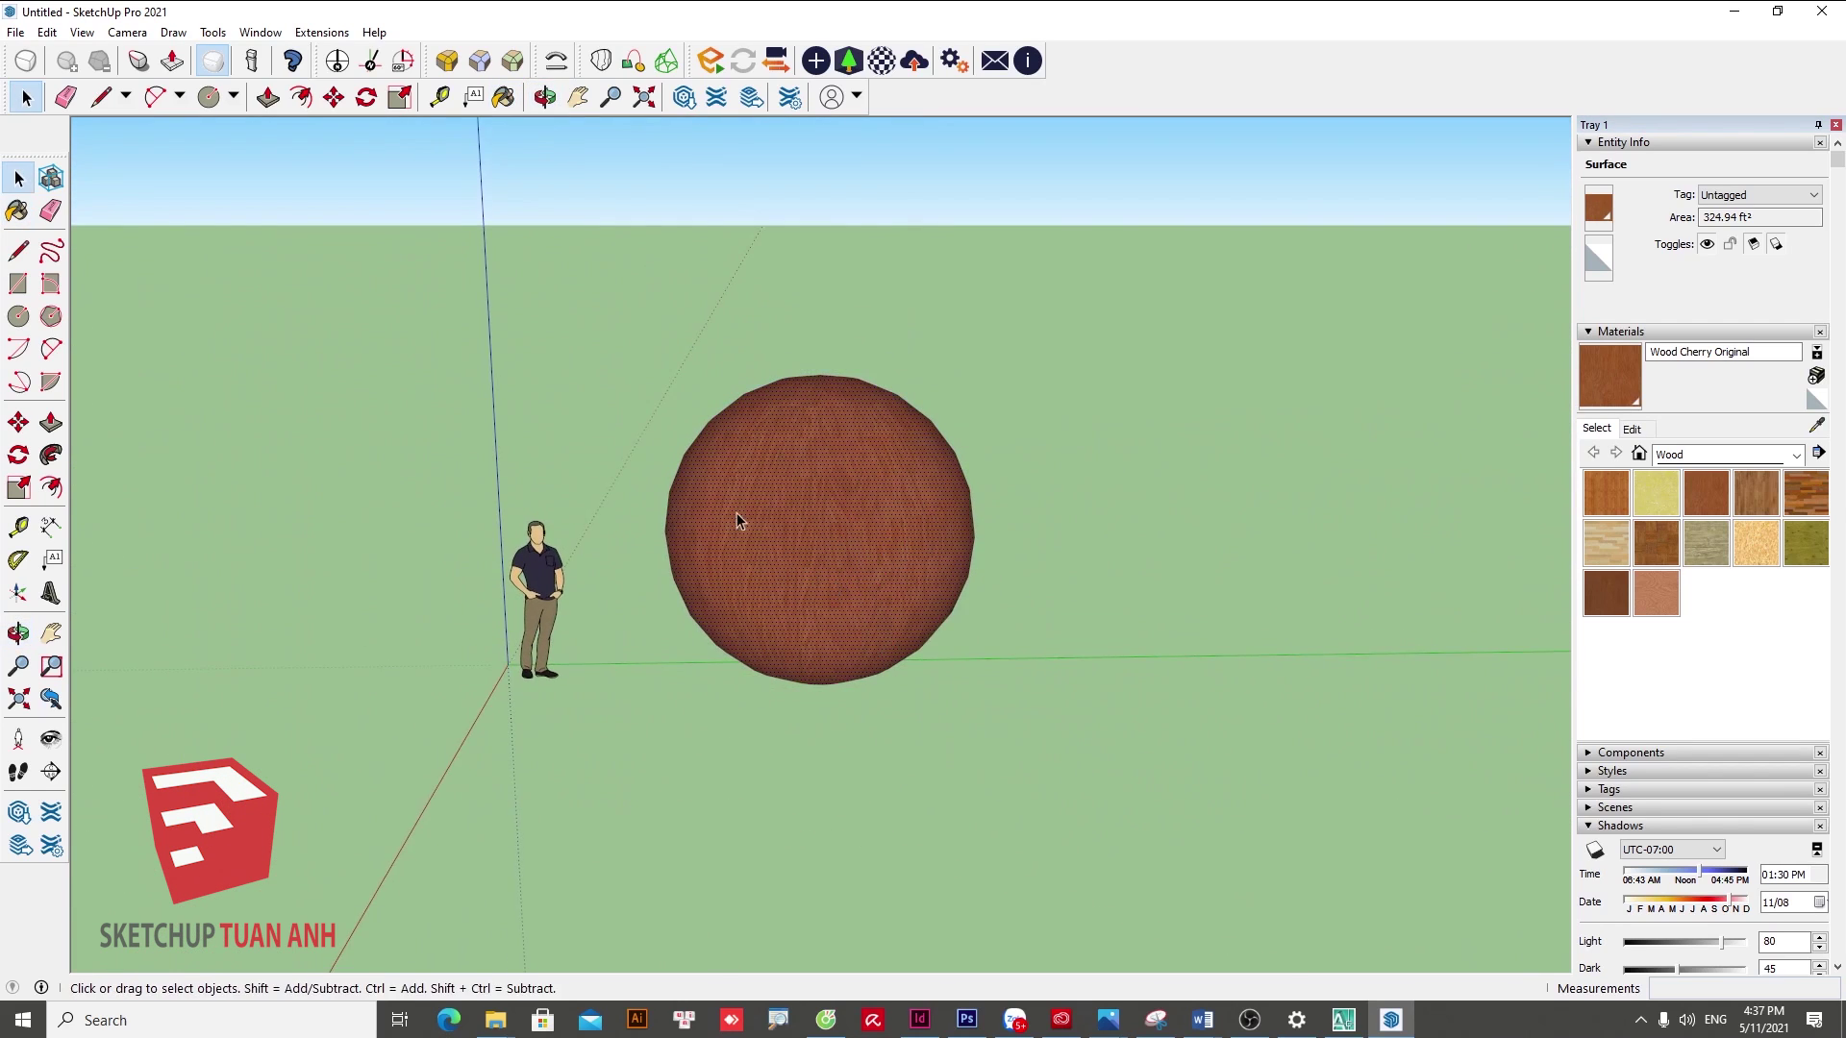
scroll(898, 556, "up", 2)
- Undo the cherry paint so the sphere is plain white, and open the View menu
key("ctrl+z")
scroll(1033, 670, "down", 2)
scroll(952, 684, "up", 2)
mouse_move(873, 644)
middle_mouse_down()
mouse_move(952, 684)
mouse_move(899, 651)
middle_mouse_up()
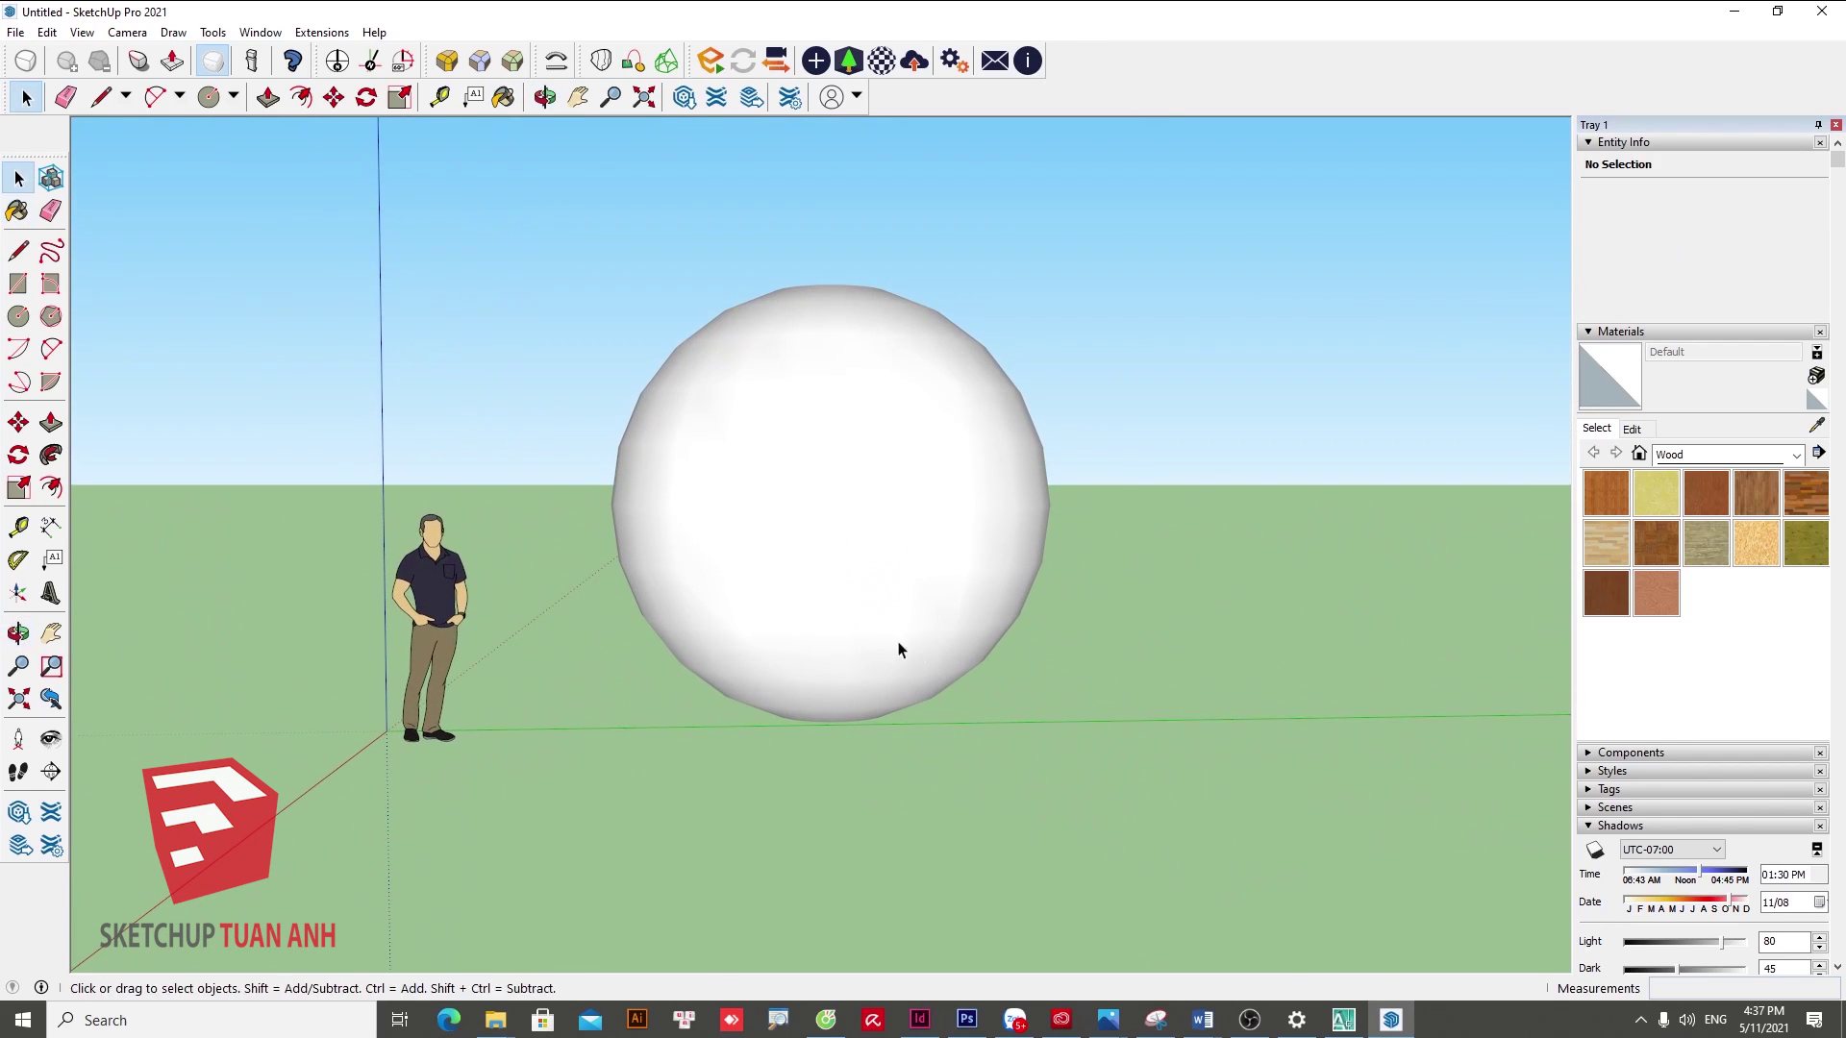
left_click(80, 35)
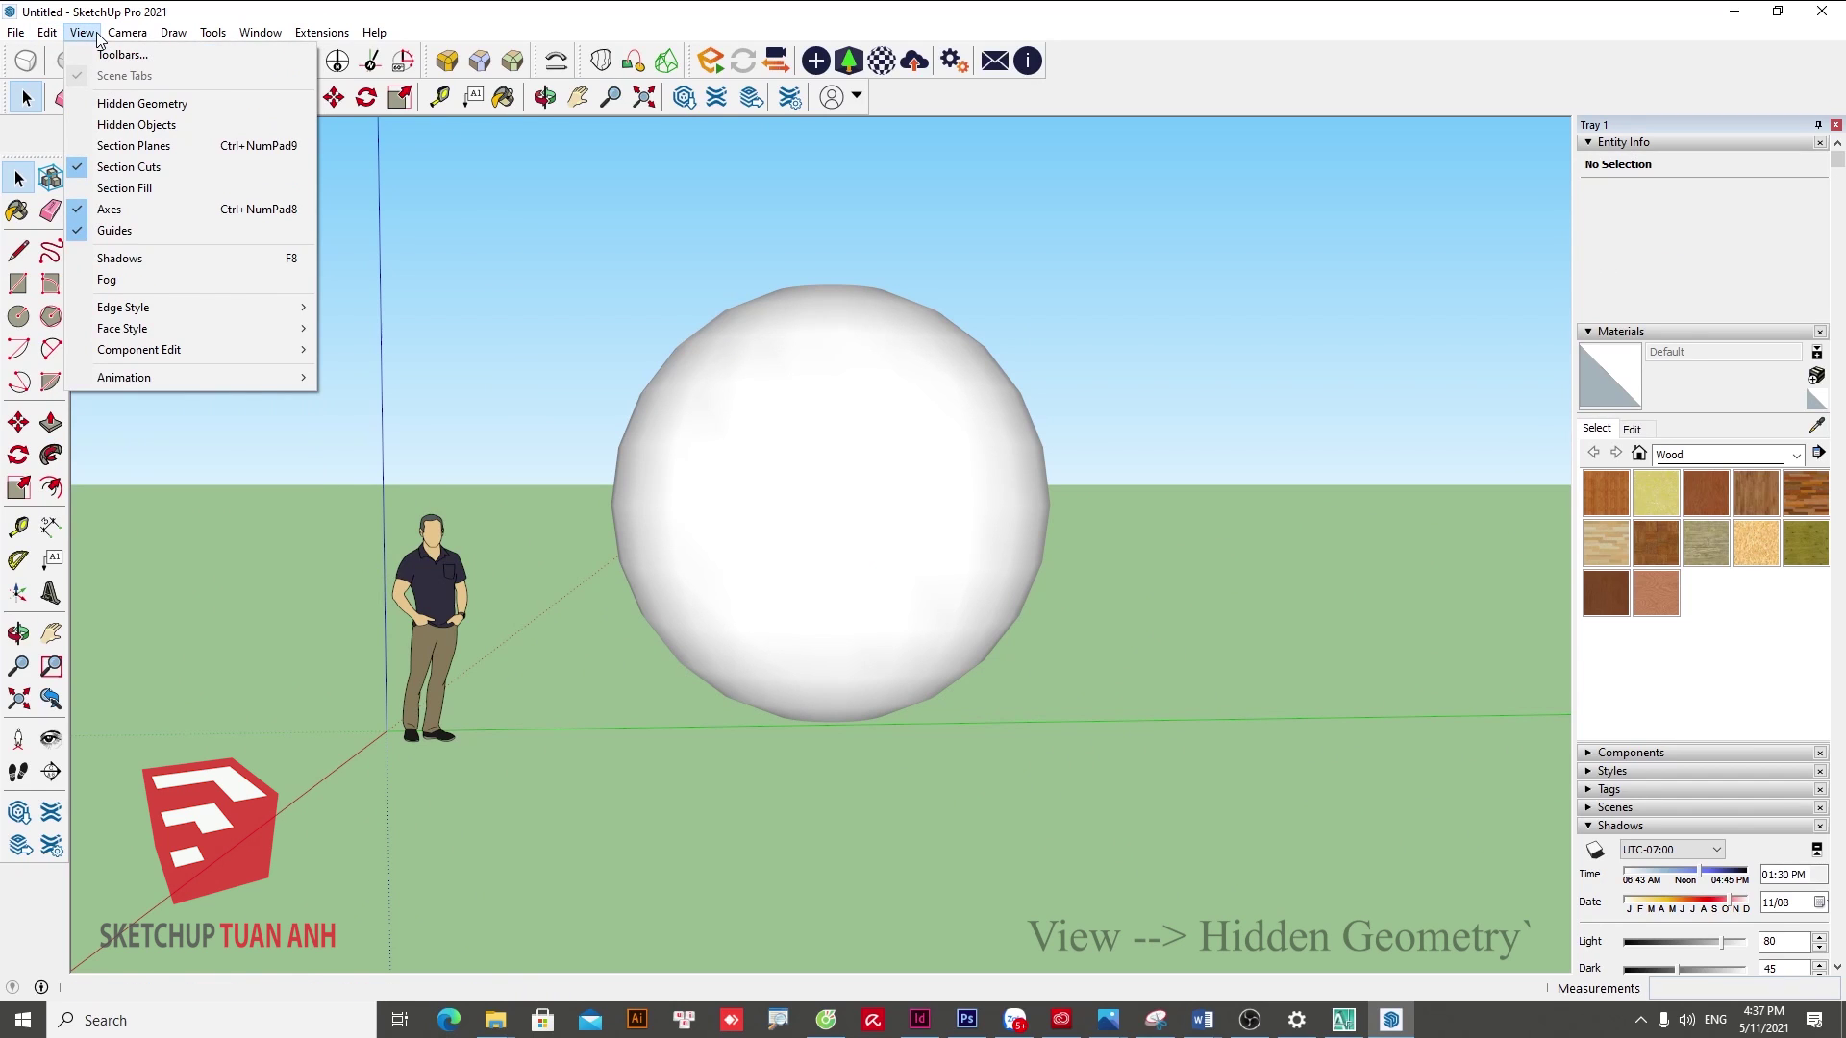
- Turn on Hidden Geometry and select the band of faces around the sphere's middle
left_click(146, 105)
mouse_move(857, 651)
middle_mouse_down()
mouse_move(750, 577)
mouse_move(836, 571)
mouse_move(834, 520)
middle_mouse_up()
key("space")
scroll(766, 523, "down", 2)
scroll(845, 523, "up", 3)
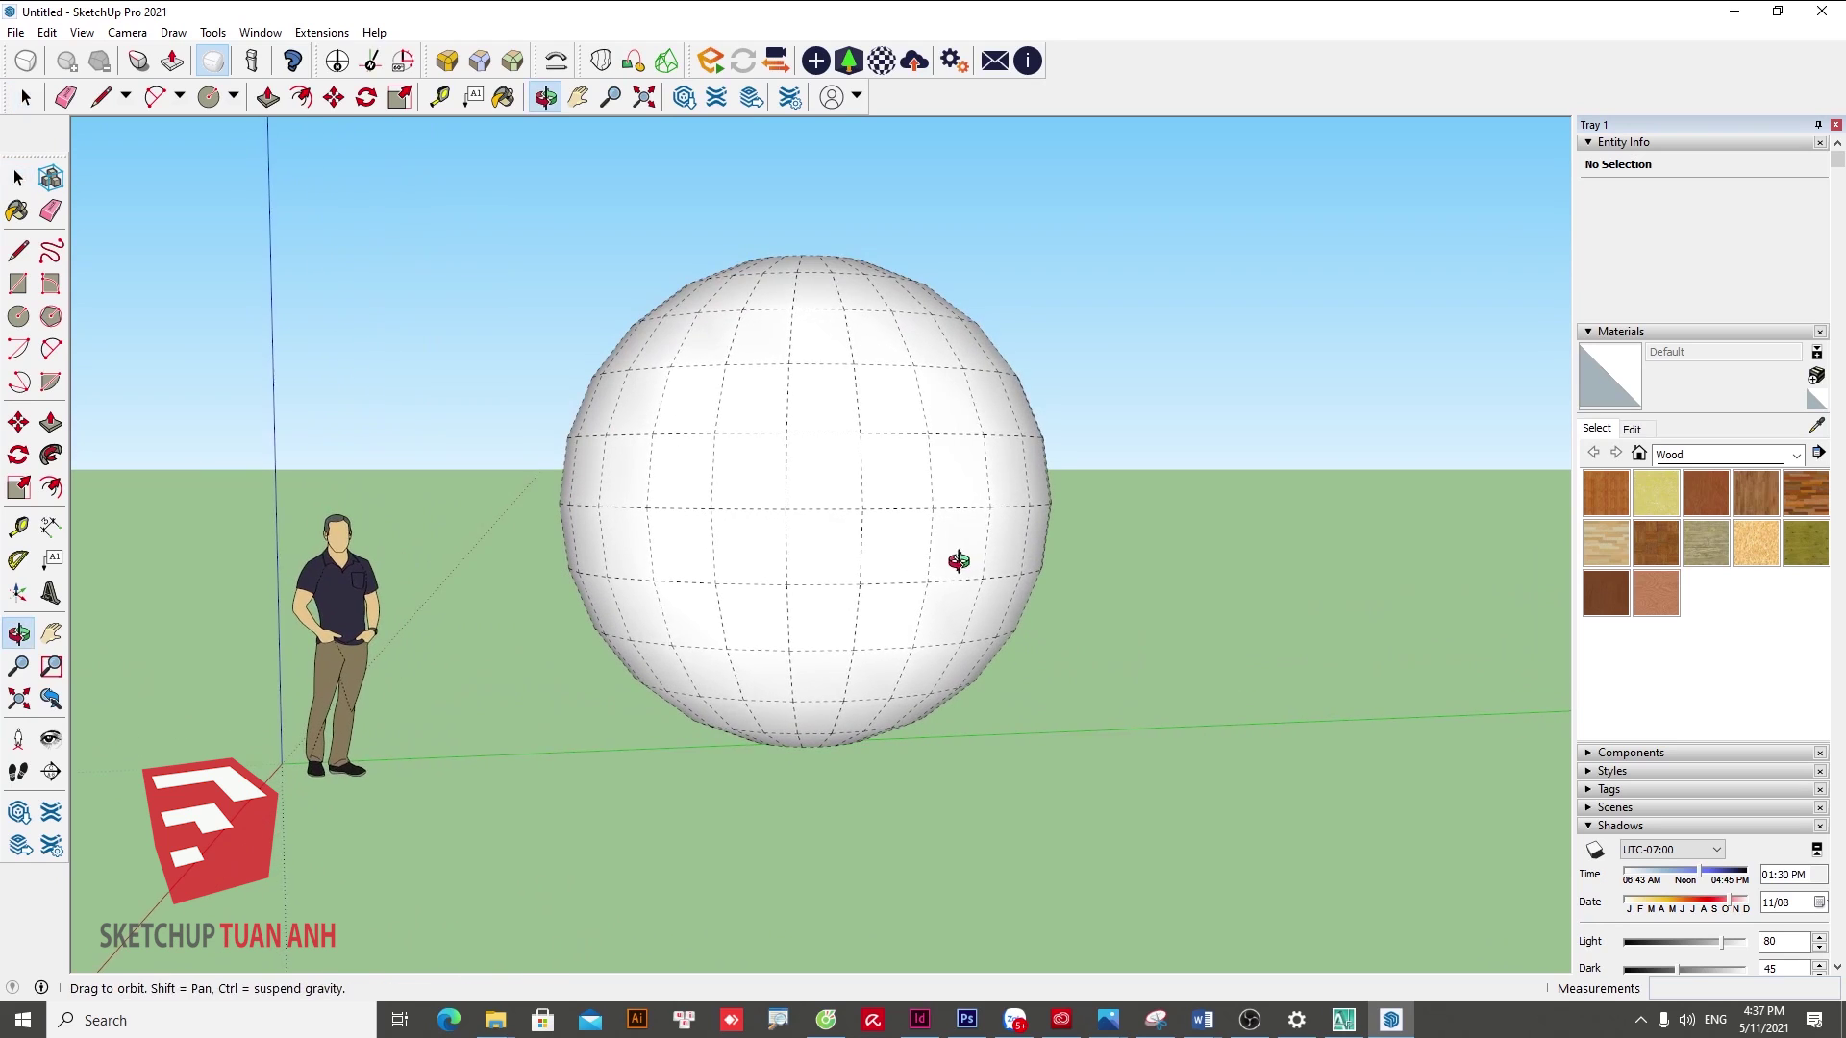
left_click_drag(833, 520, 659, 503)
mouse_move(660, 503)
middle_mouse_down()
mouse_move(750, 614)
mouse_move(948, 628)
middle_mouse_up()
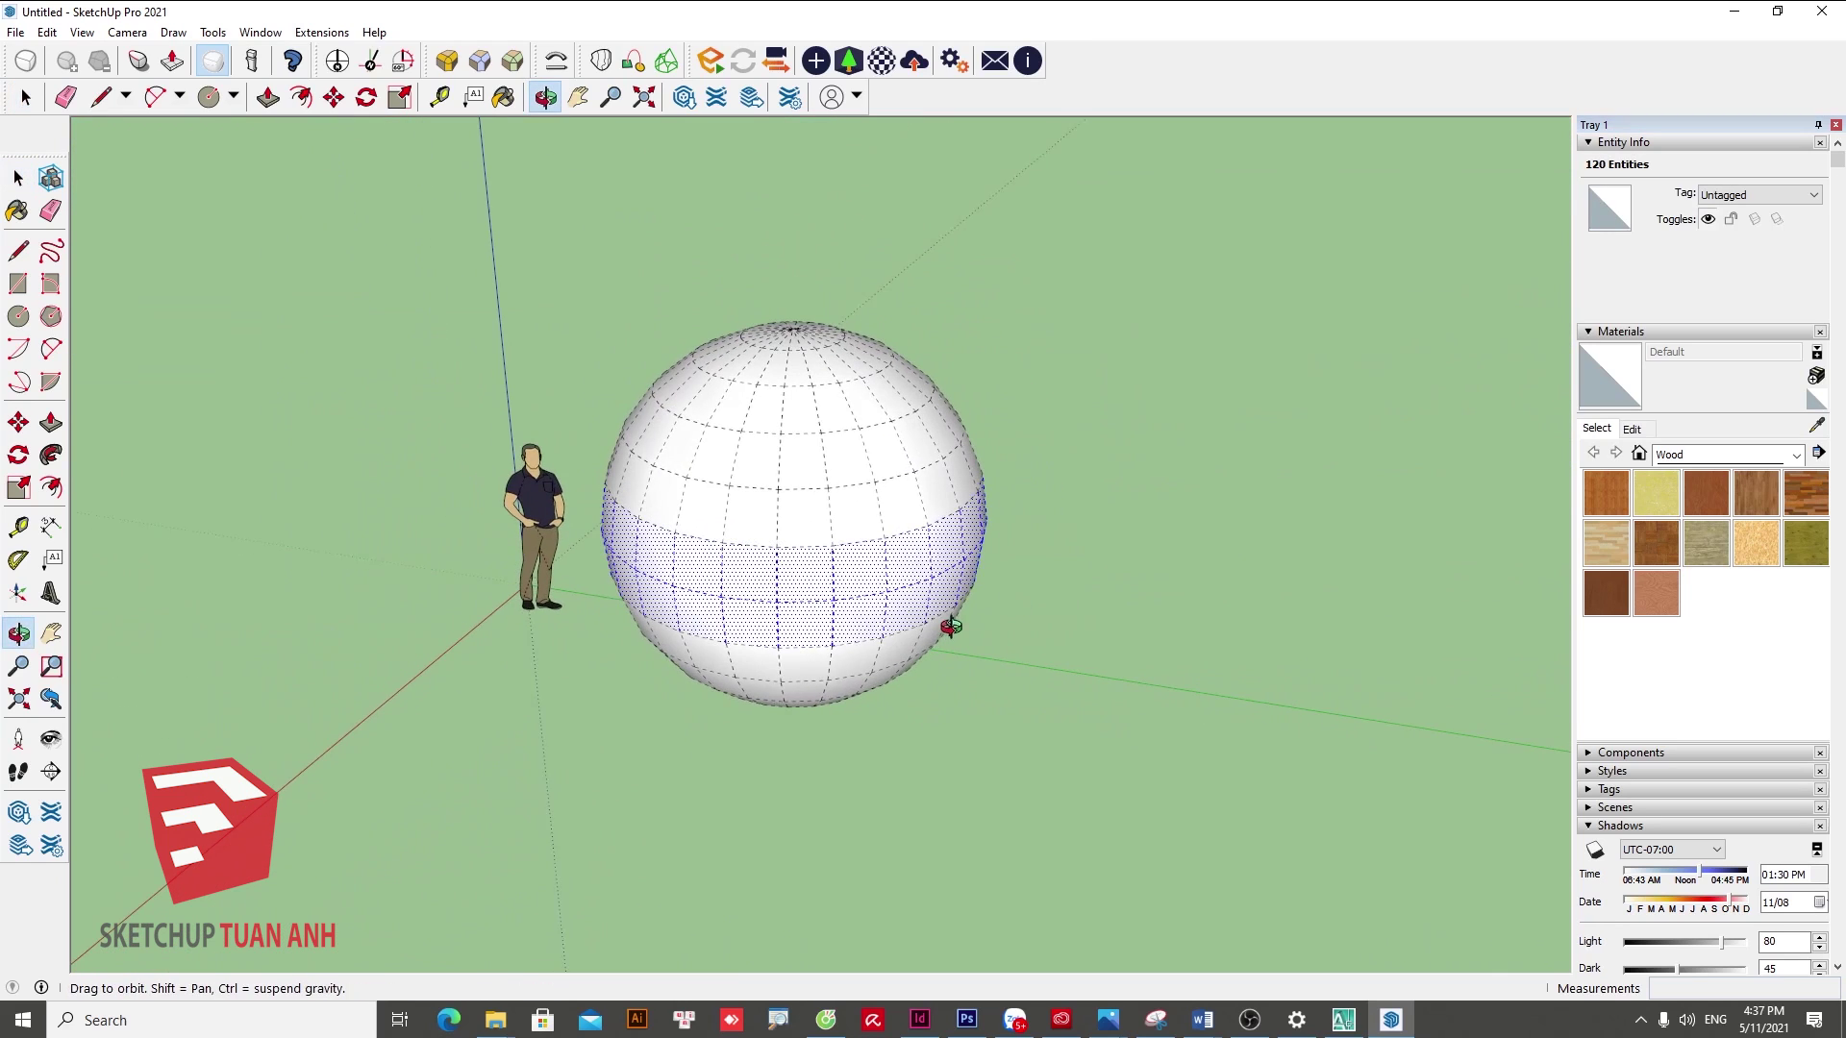
- Scale the middle band outward into a flared saucer rim
key("s")
left_click_drag(1007, 434, 1064, 416)
mouse_move(1063, 416)
middle_mouse_down()
mouse_move(866, 560)
mouse_move(933, 468)
middle_mouse_up()
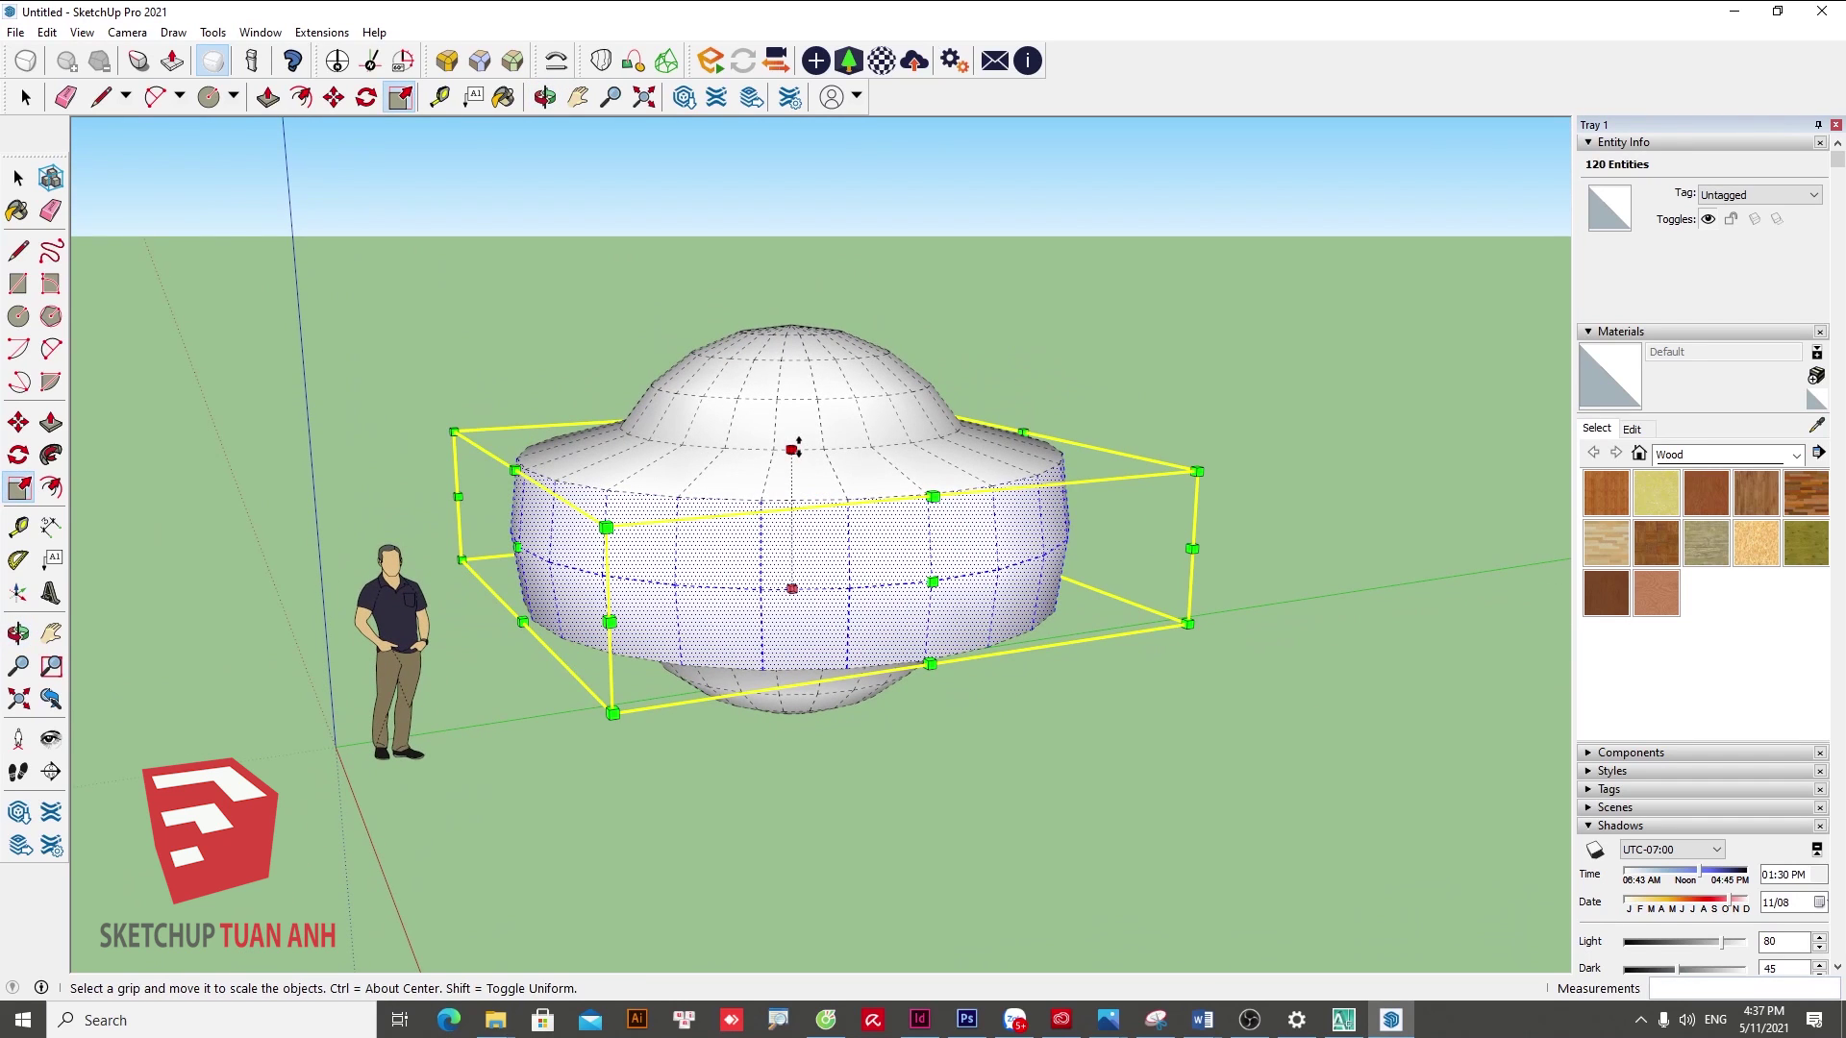
left_click_drag(795, 449, 878, 535)
key("space")
middle_click_drag(878, 536, 840, 400)
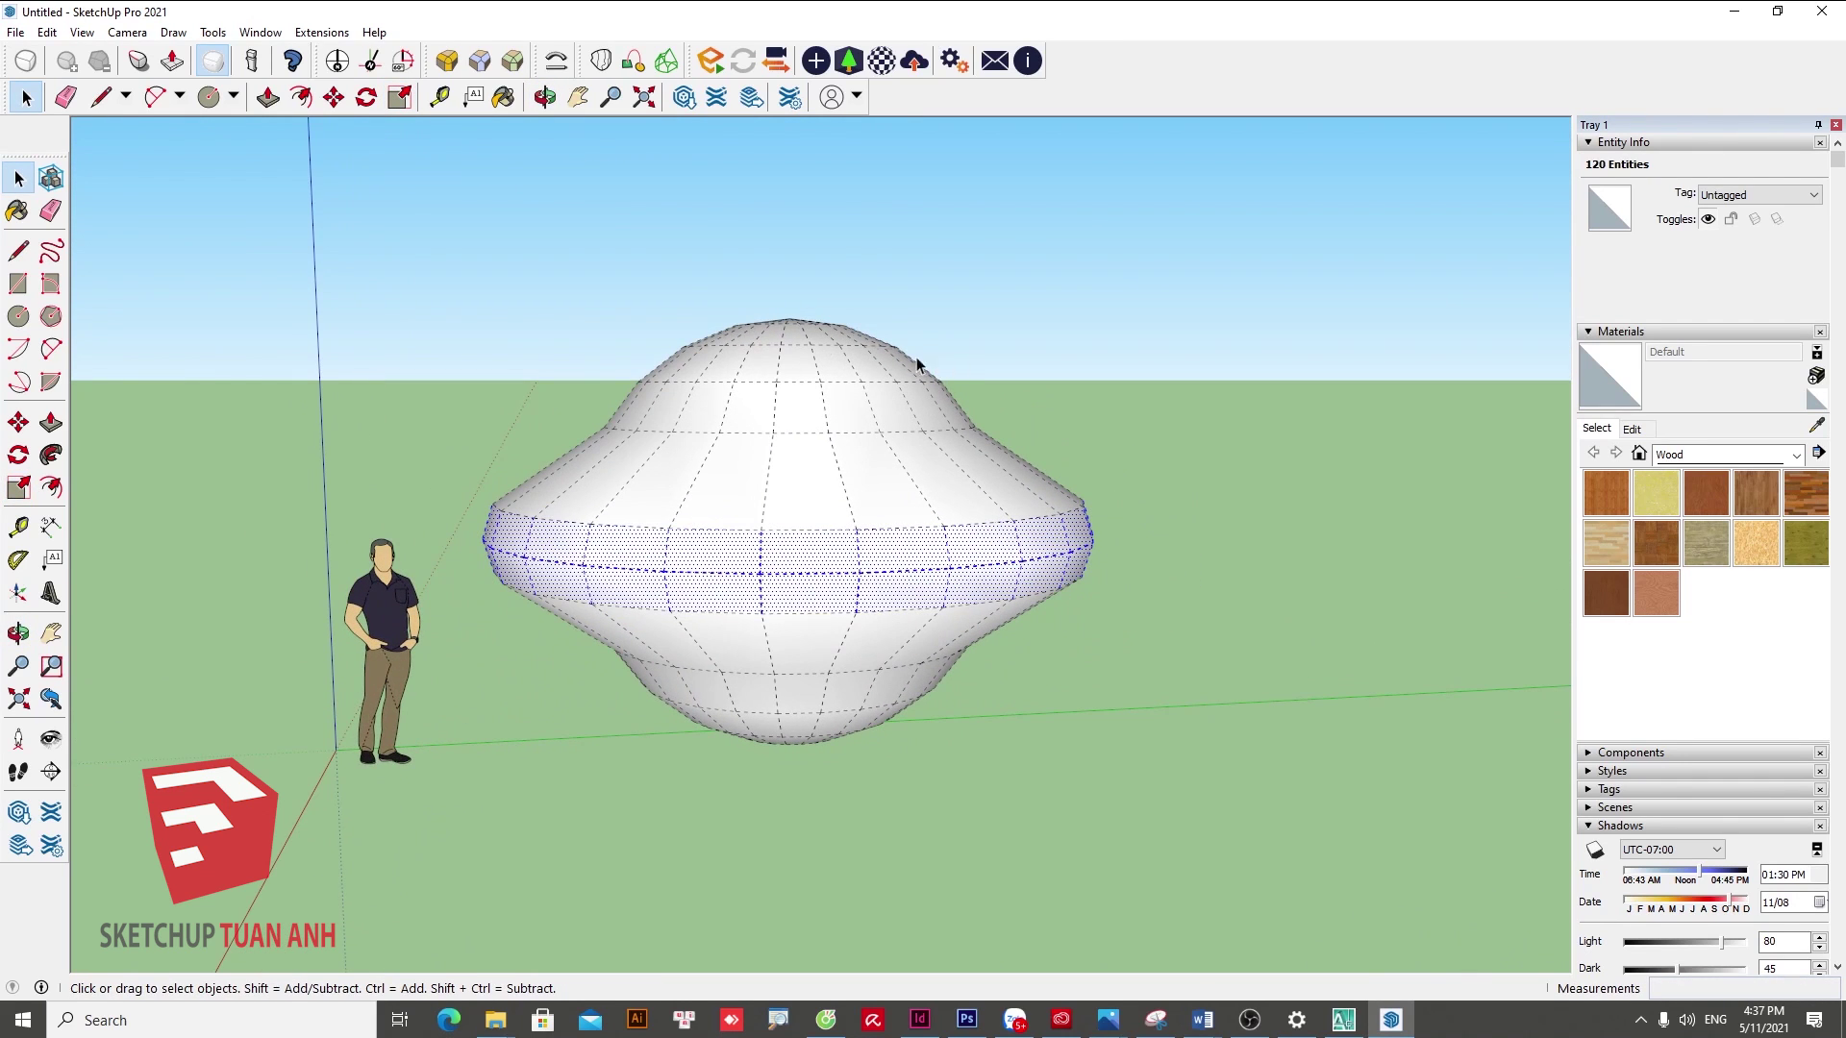
- Raise and scale the top cap upward into a tall spire
left_click(917, 364)
key("s")
key("m")
left_click_drag(942, 409, 961, 309)
scroll(891, 288, "up", 3)
key("space")
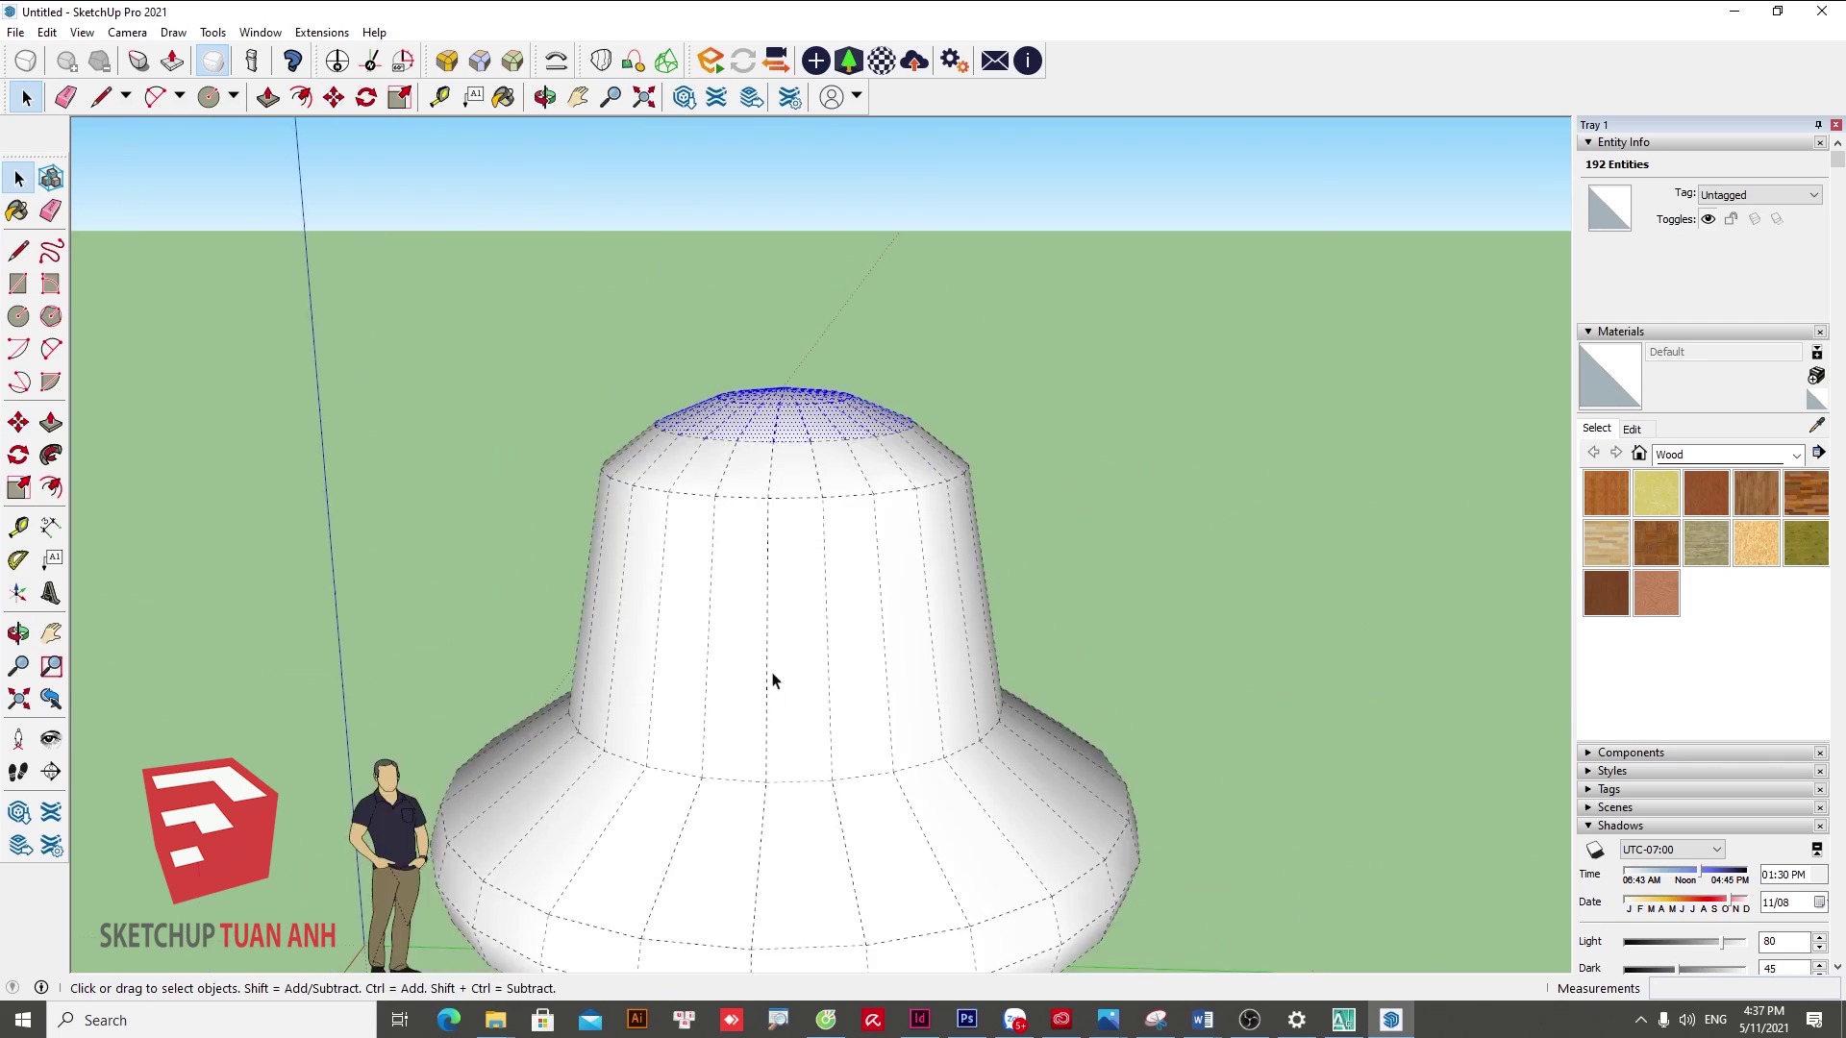
key("s")
scroll(772, 681, "down", 3)
middle_click_drag(852, 466, 766, 594)
left_click_drag(766, 486, 762, 234)
mouse_move(763, 235)
middle_mouse_down()
mouse_move(842, 833)
mouse_move(813, 858)
middle_mouse_up()
- Clear the selection and select a horizontal band of six faces
left_click(1092, 836)
scroll(740, 846, "up", 3)
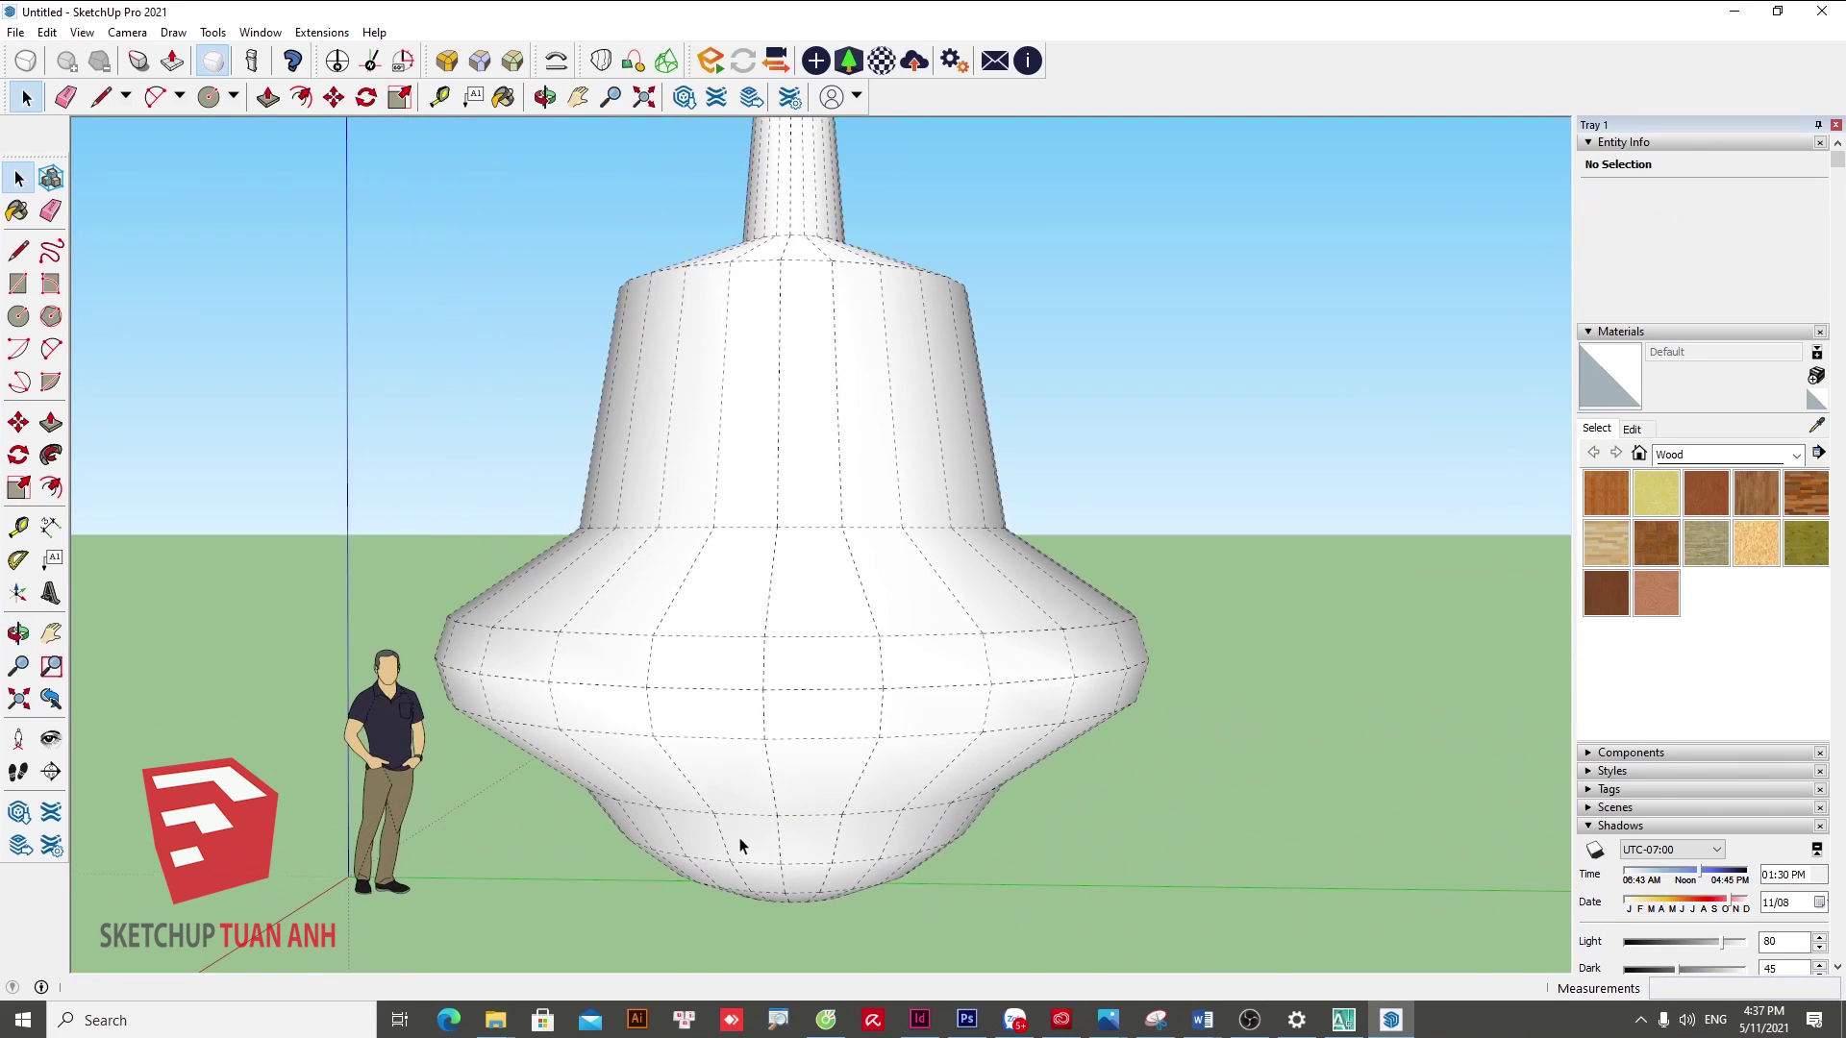
scroll(740, 846, "up", 2)
left_click(865, 709)
- Paint the selected band Wood Board Cork and try picking faces above it
left_click(996, 666)
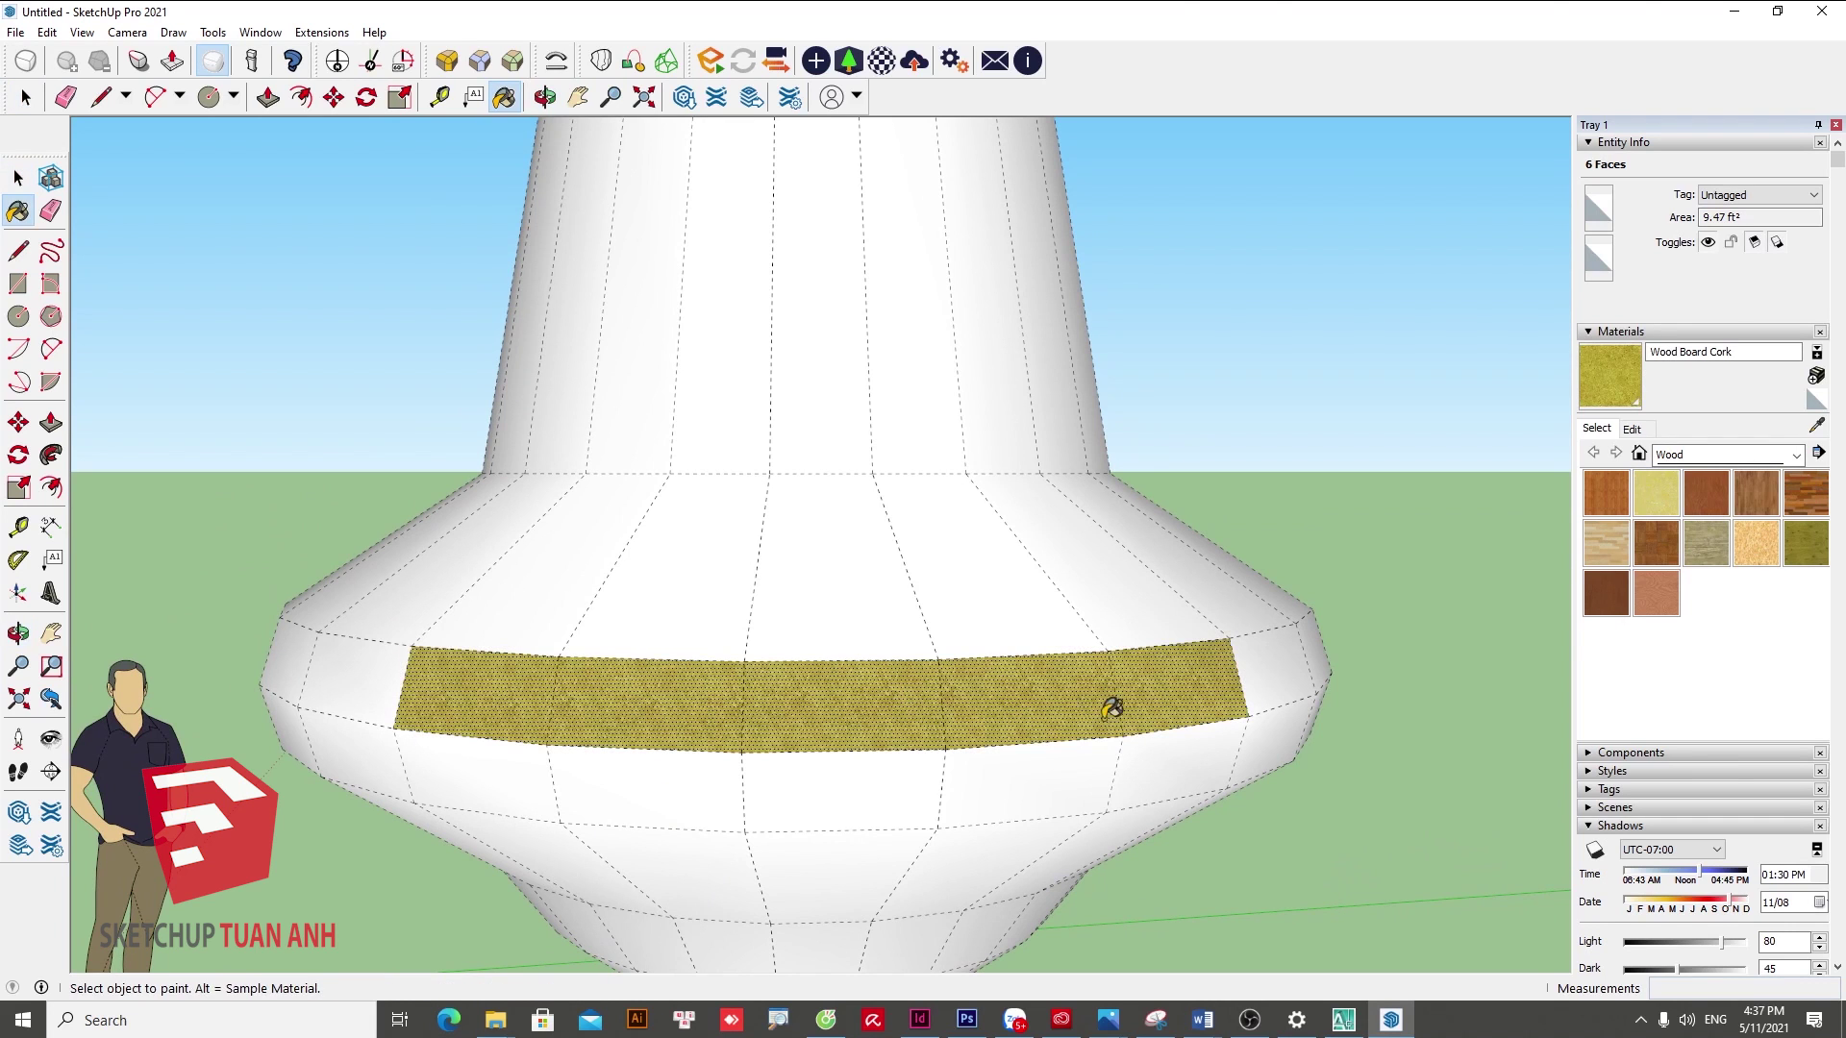
key("space")
middle_click_drag(1105, 701, 1093, 647)
left_click(1092, 648)
left_click(955, 672, "ctrl")
left_click(803, 673, "ctrl")
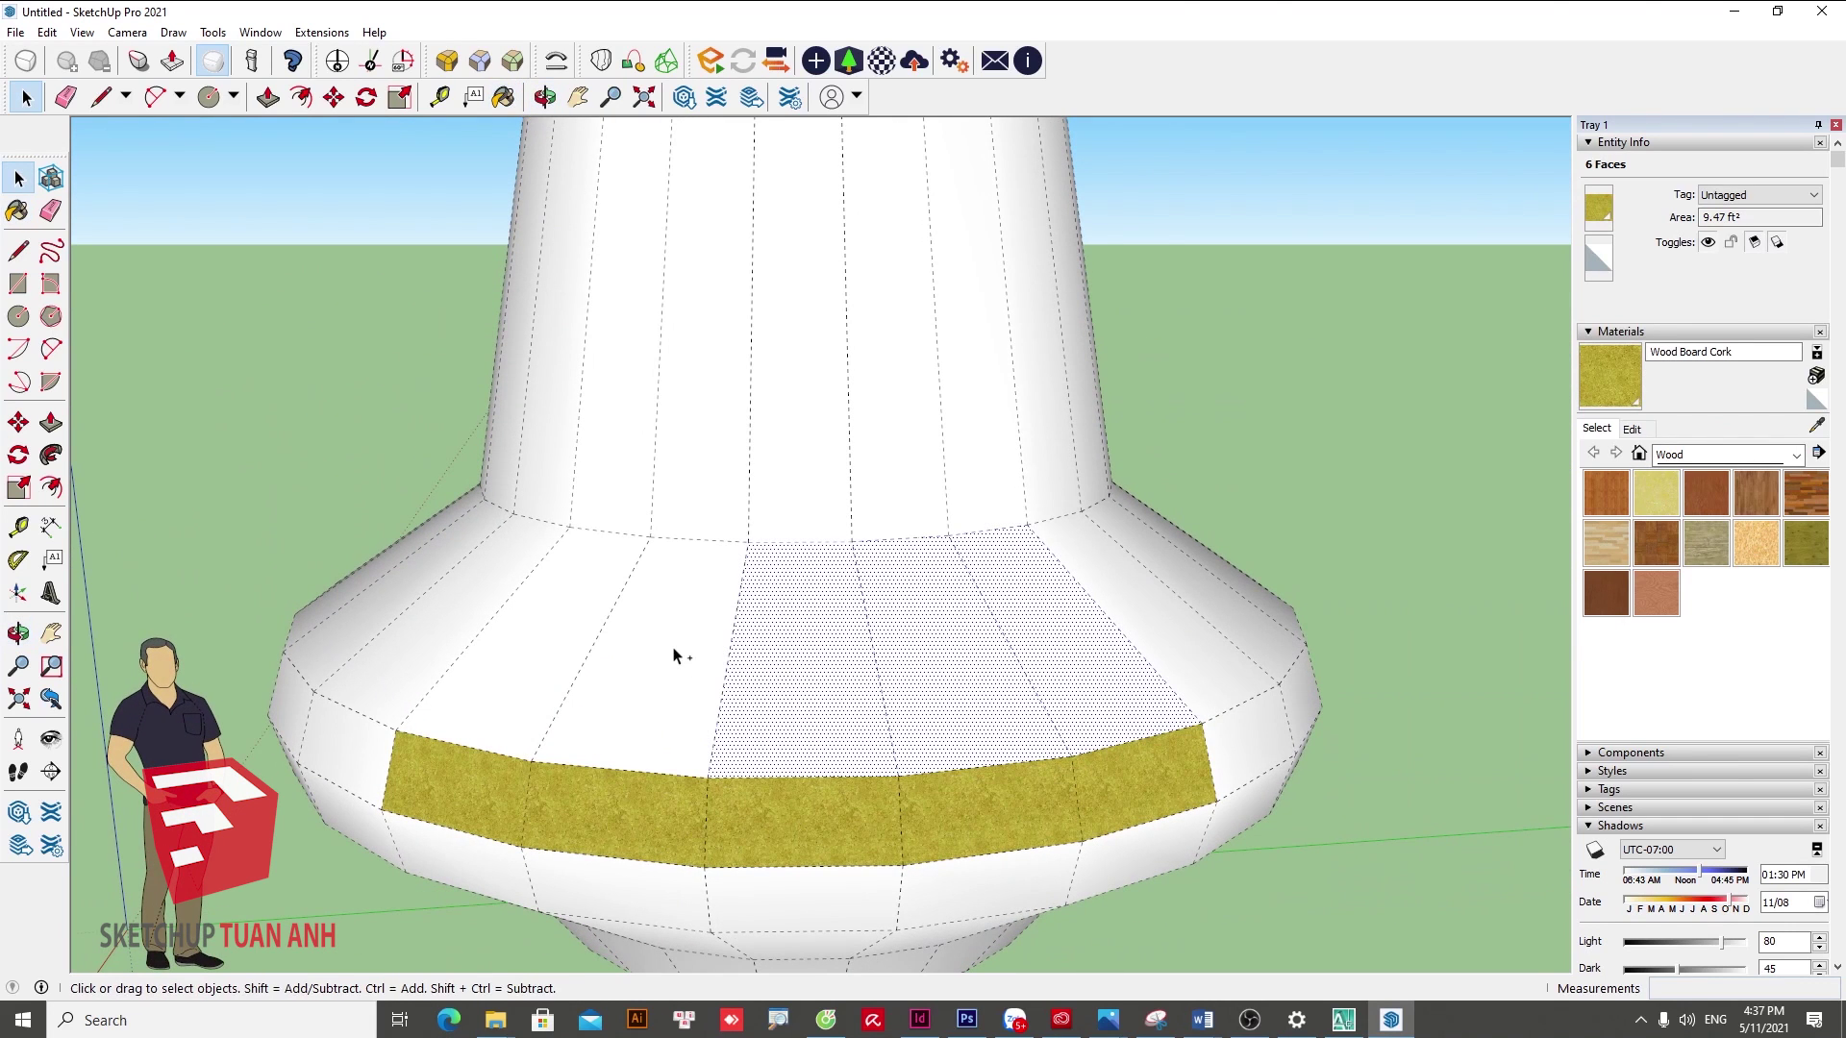
left_click(570, 634, "ctrl")
left_click(1038, 712)
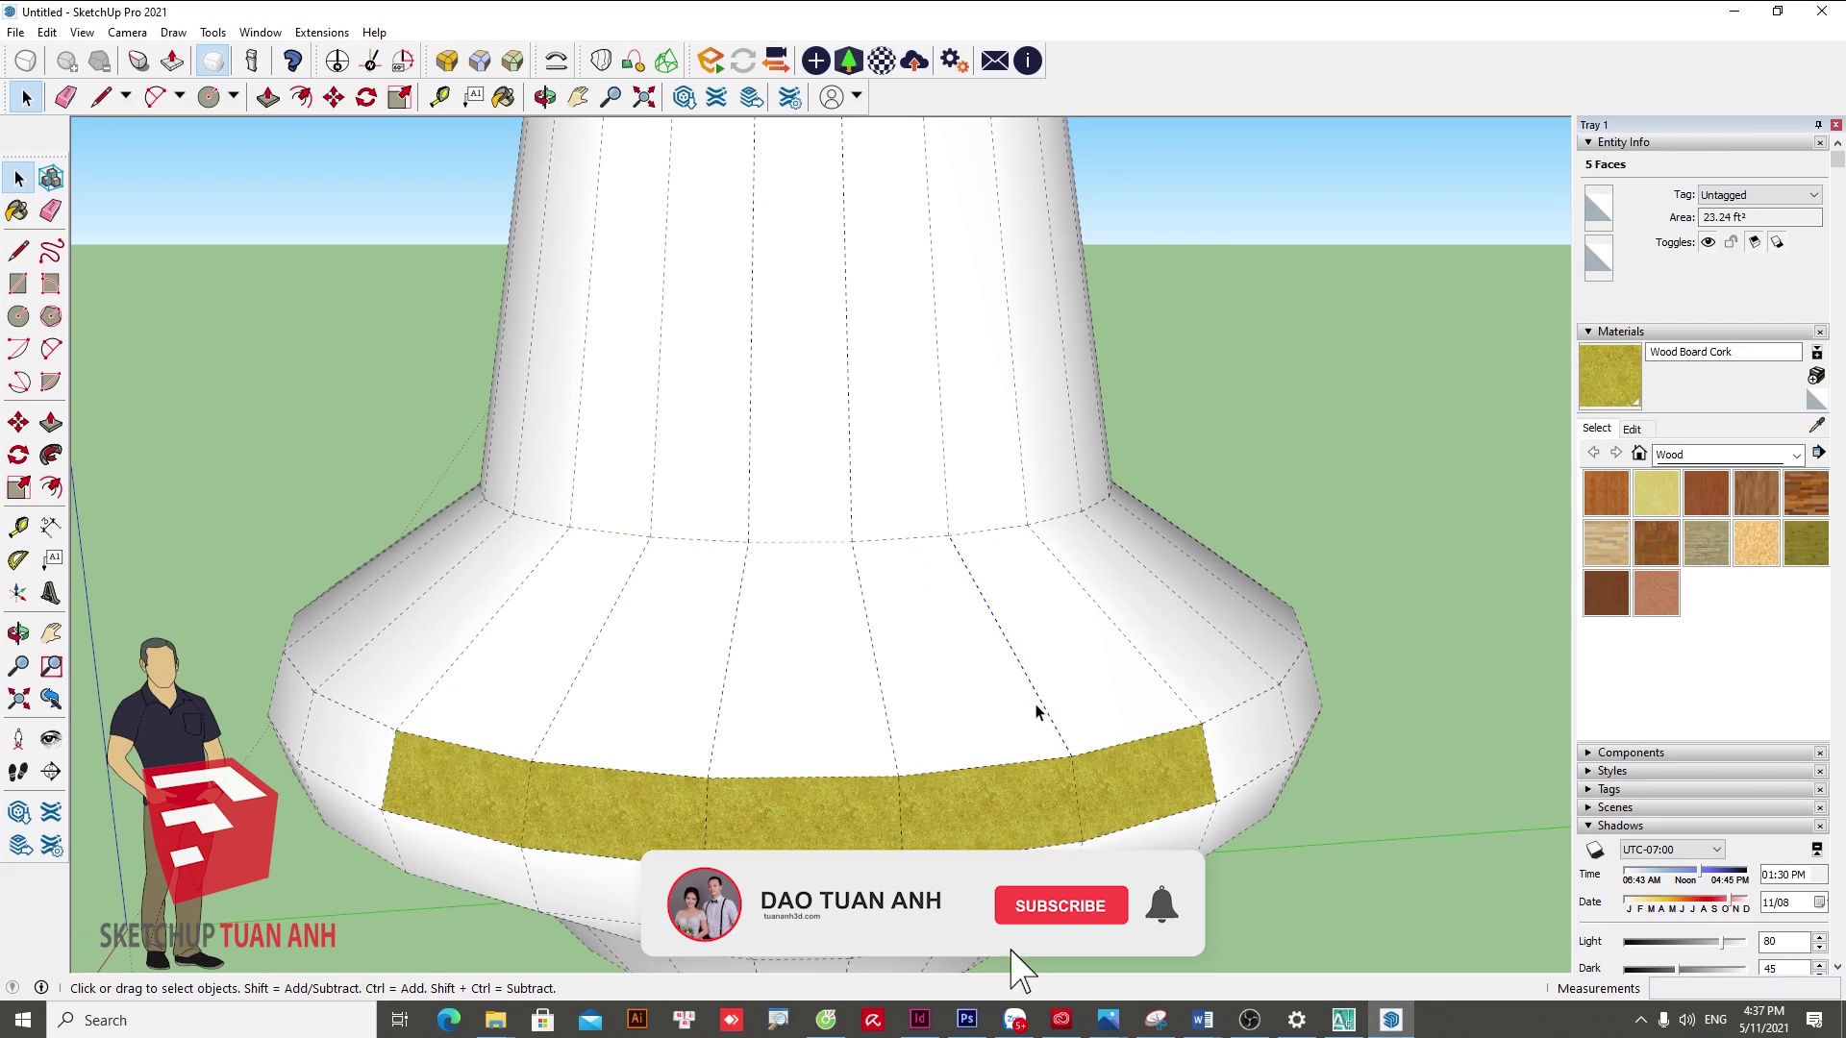
- Select the ring of faces above the cork band and paint it Wood Cherry Original
left_click_drag(1175, 637, 734, 660)
middle_click_drag(782, 666, 782, 712)
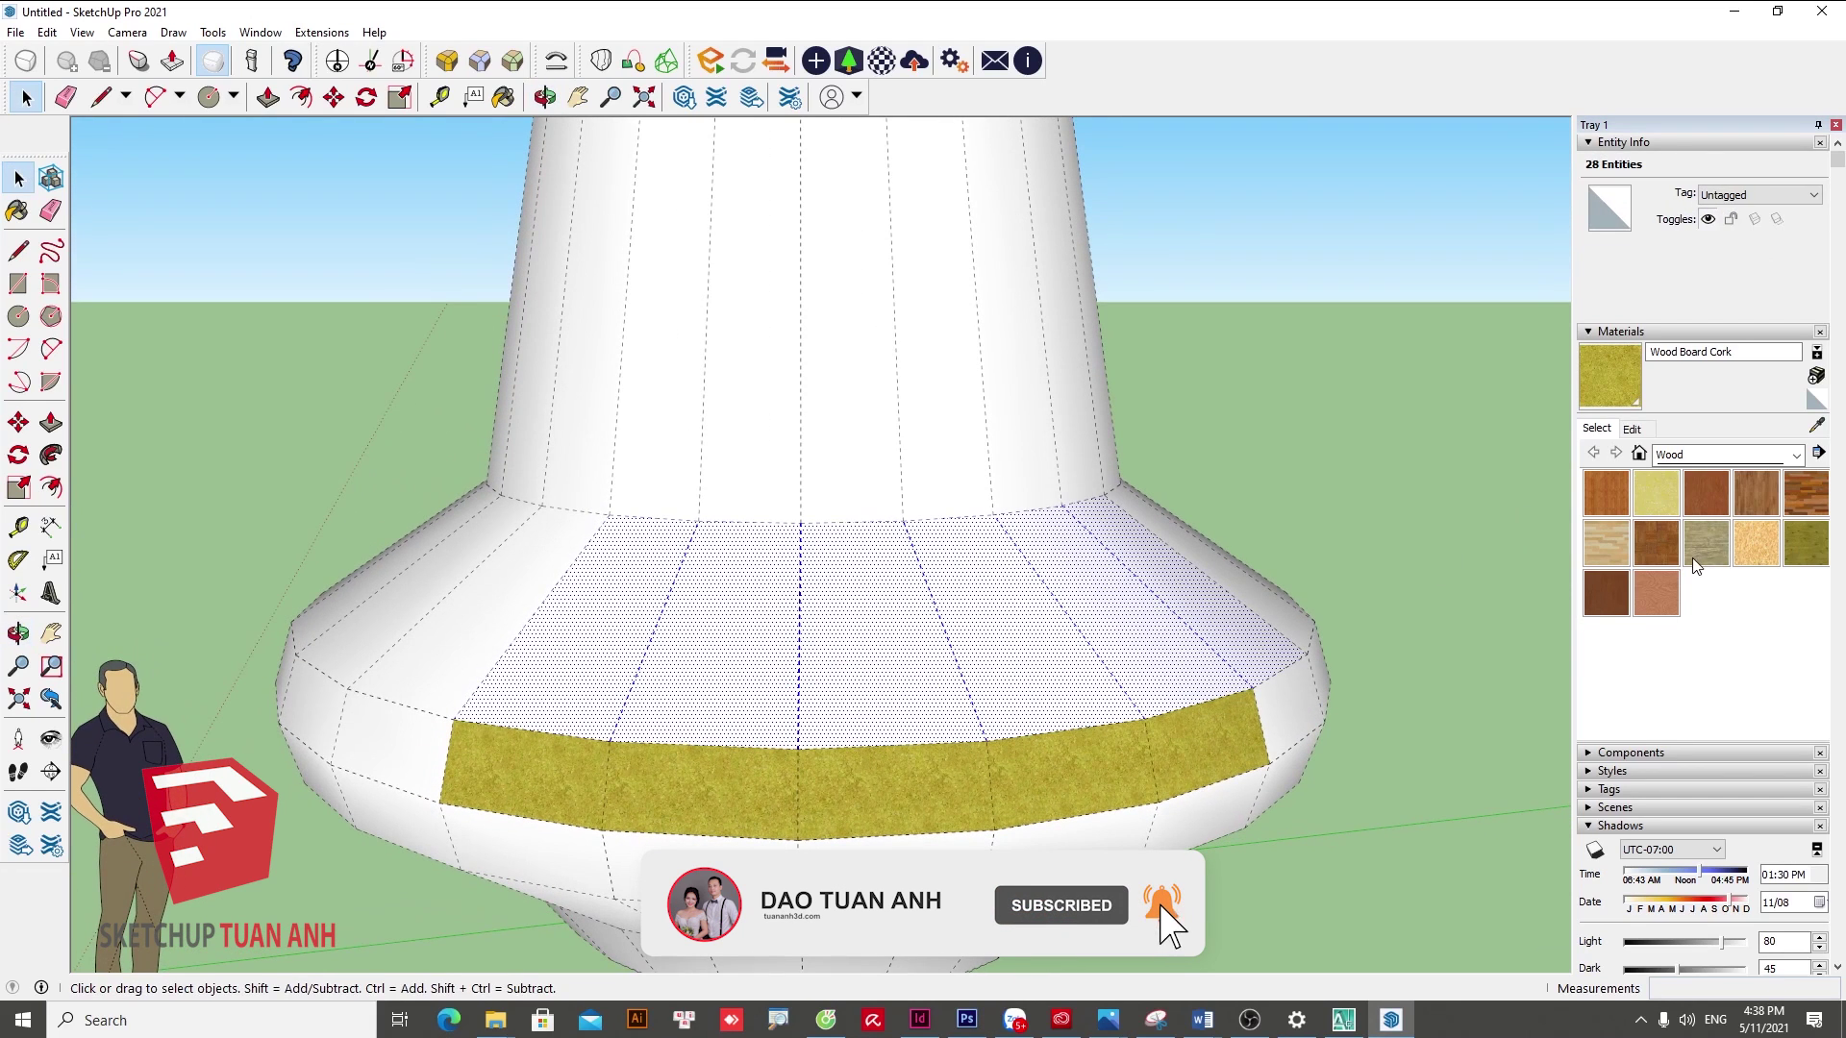
left_click(1707, 478)
left_click(978, 635)
scroll(927, 701, "down", 2)
key("space")
scroll(1278, 817, "down", 3)
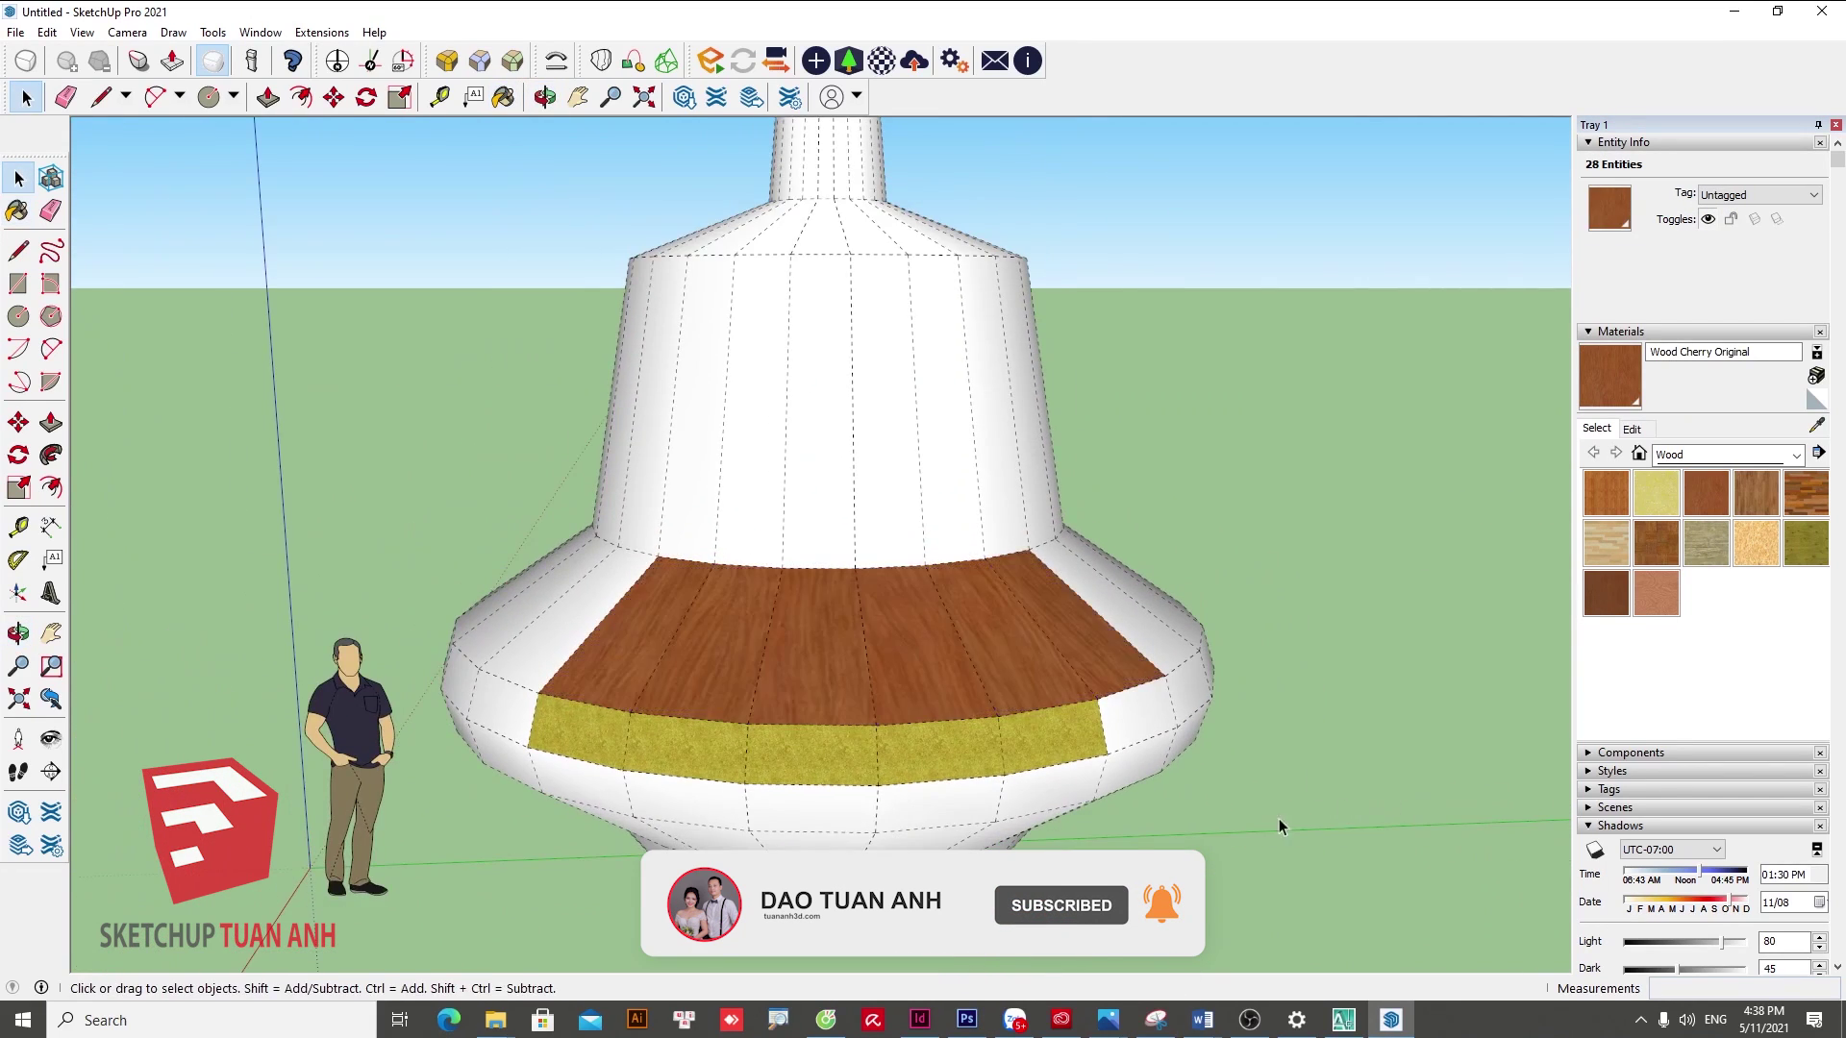
middle_click_drag(1279, 817, 973, 660)
scroll(973, 659, "down", 2)
- Turn off Hidden Geometry, then paint the whole vase cork and undo it
left_click(82, 32)
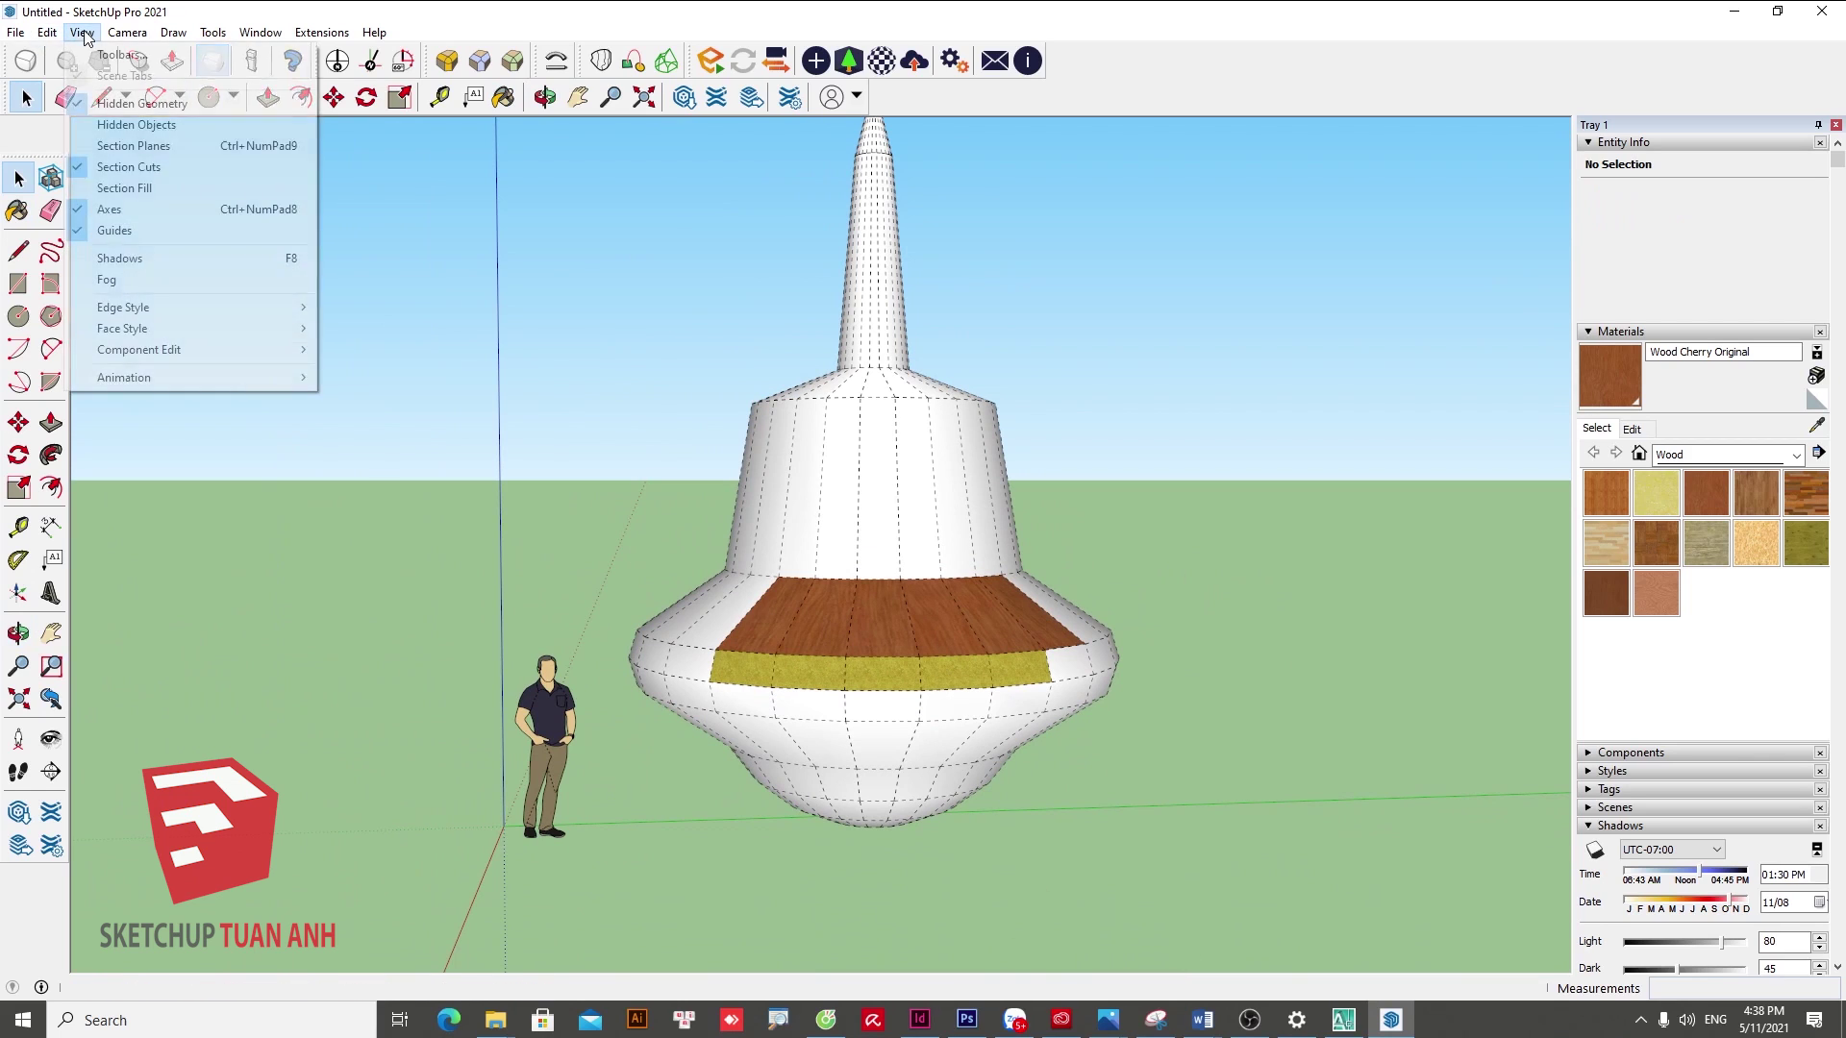
left_click(128, 106)
middle_click_drag(1330, 631, 1260, 626)
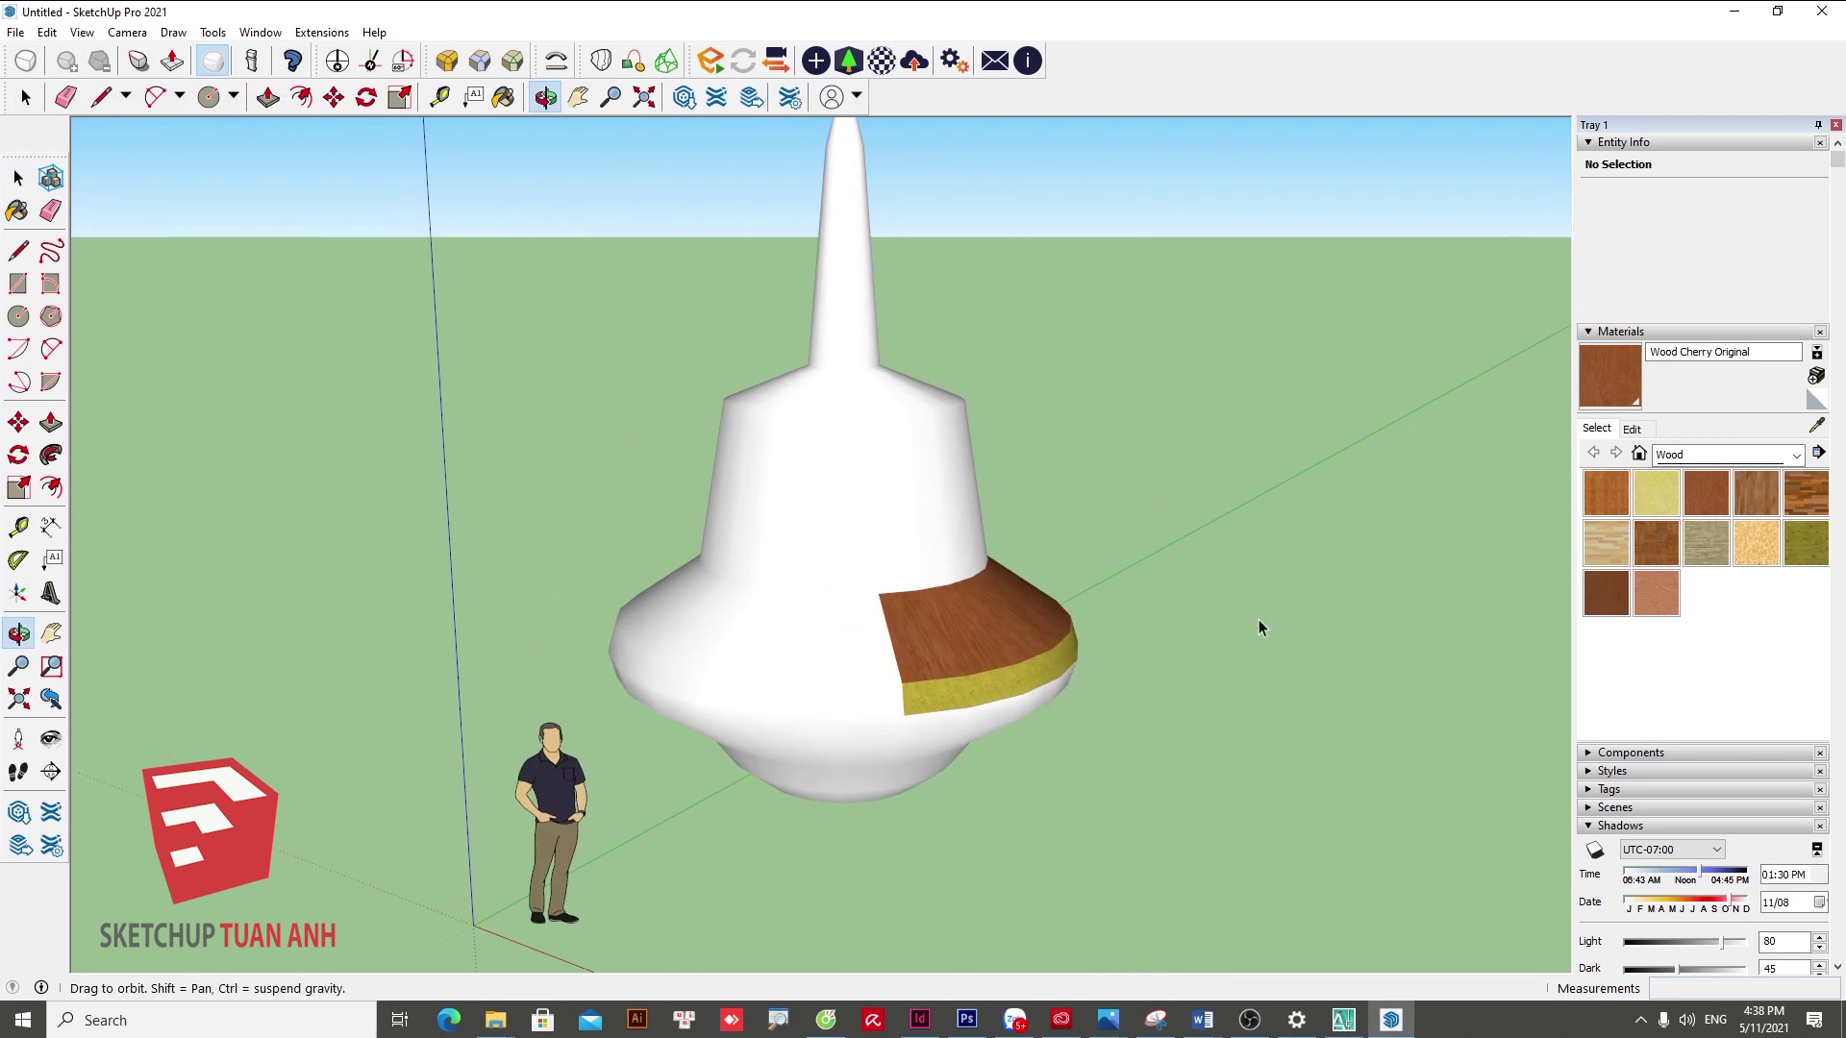
scroll(824, 498, "up", 3)
mouse_move(824, 498)
middle_mouse_down()
mouse_move(1181, 589)
mouse_move(853, 725)
middle_mouse_up()
scroll(853, 638, "down", 2)
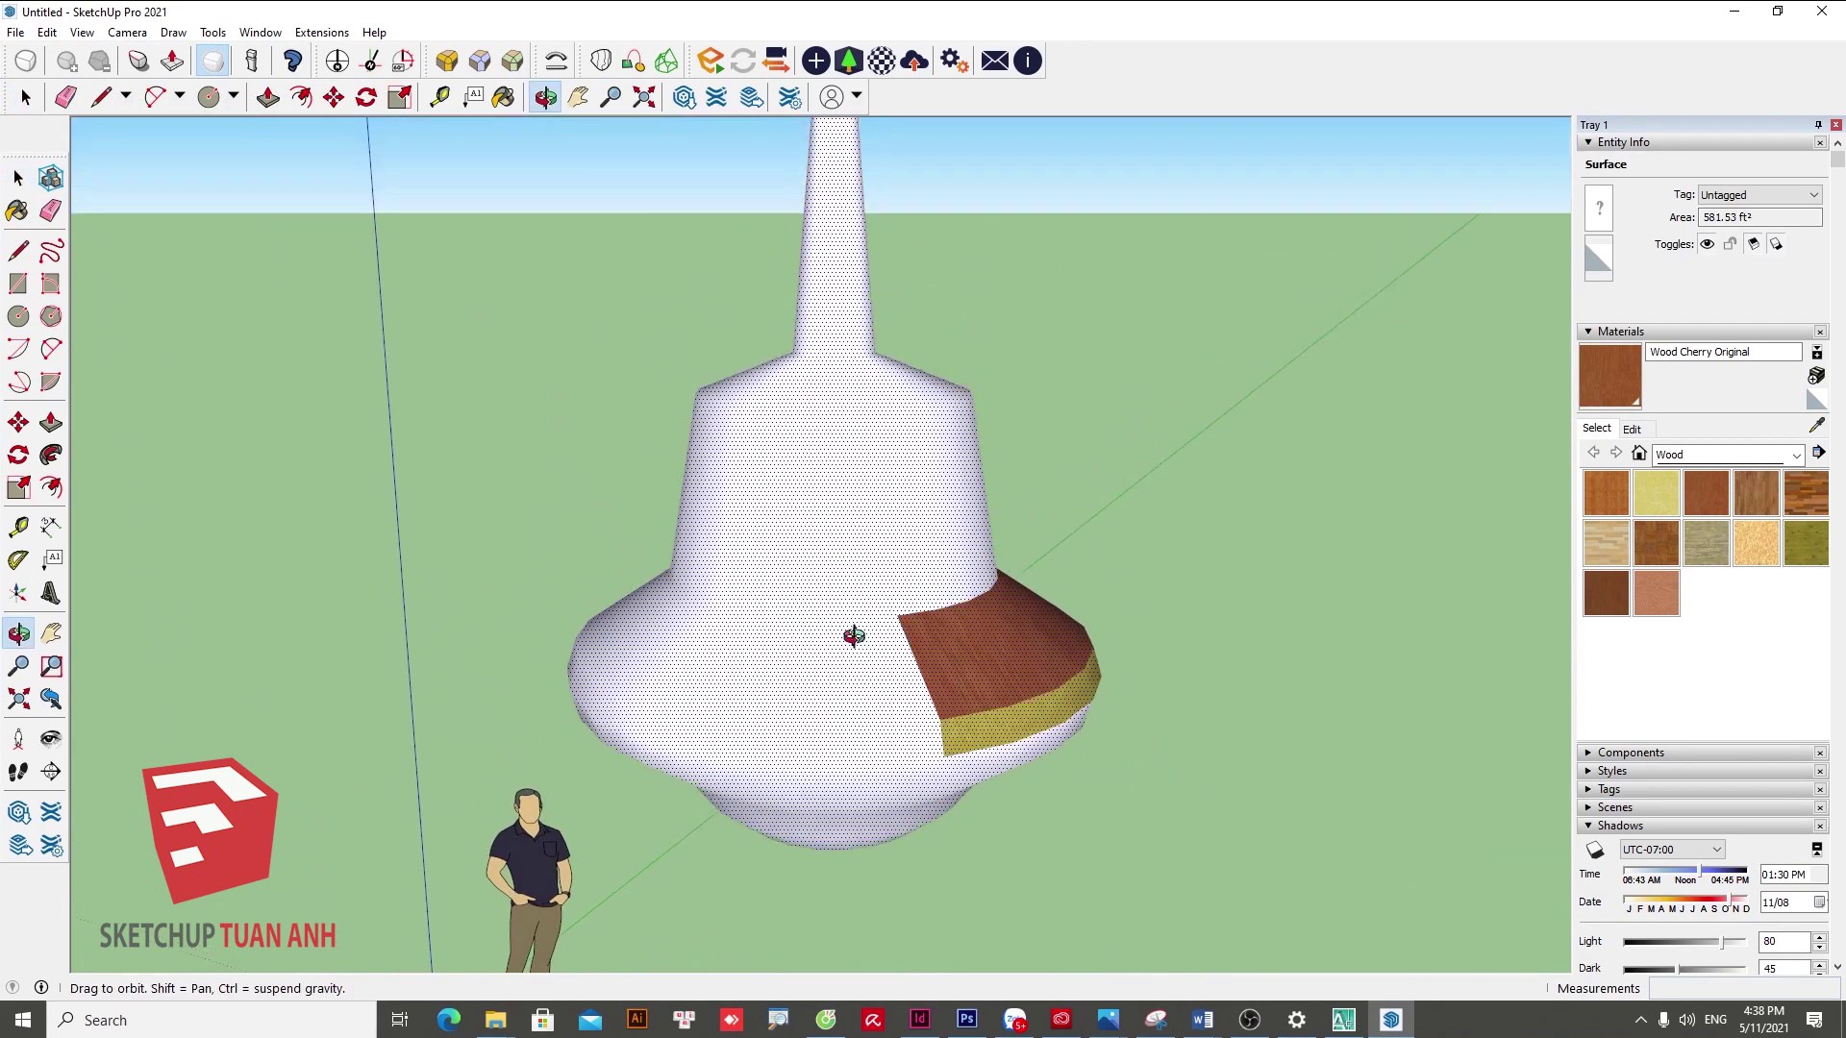
middle_click_drag(848, 517, 824, 576)
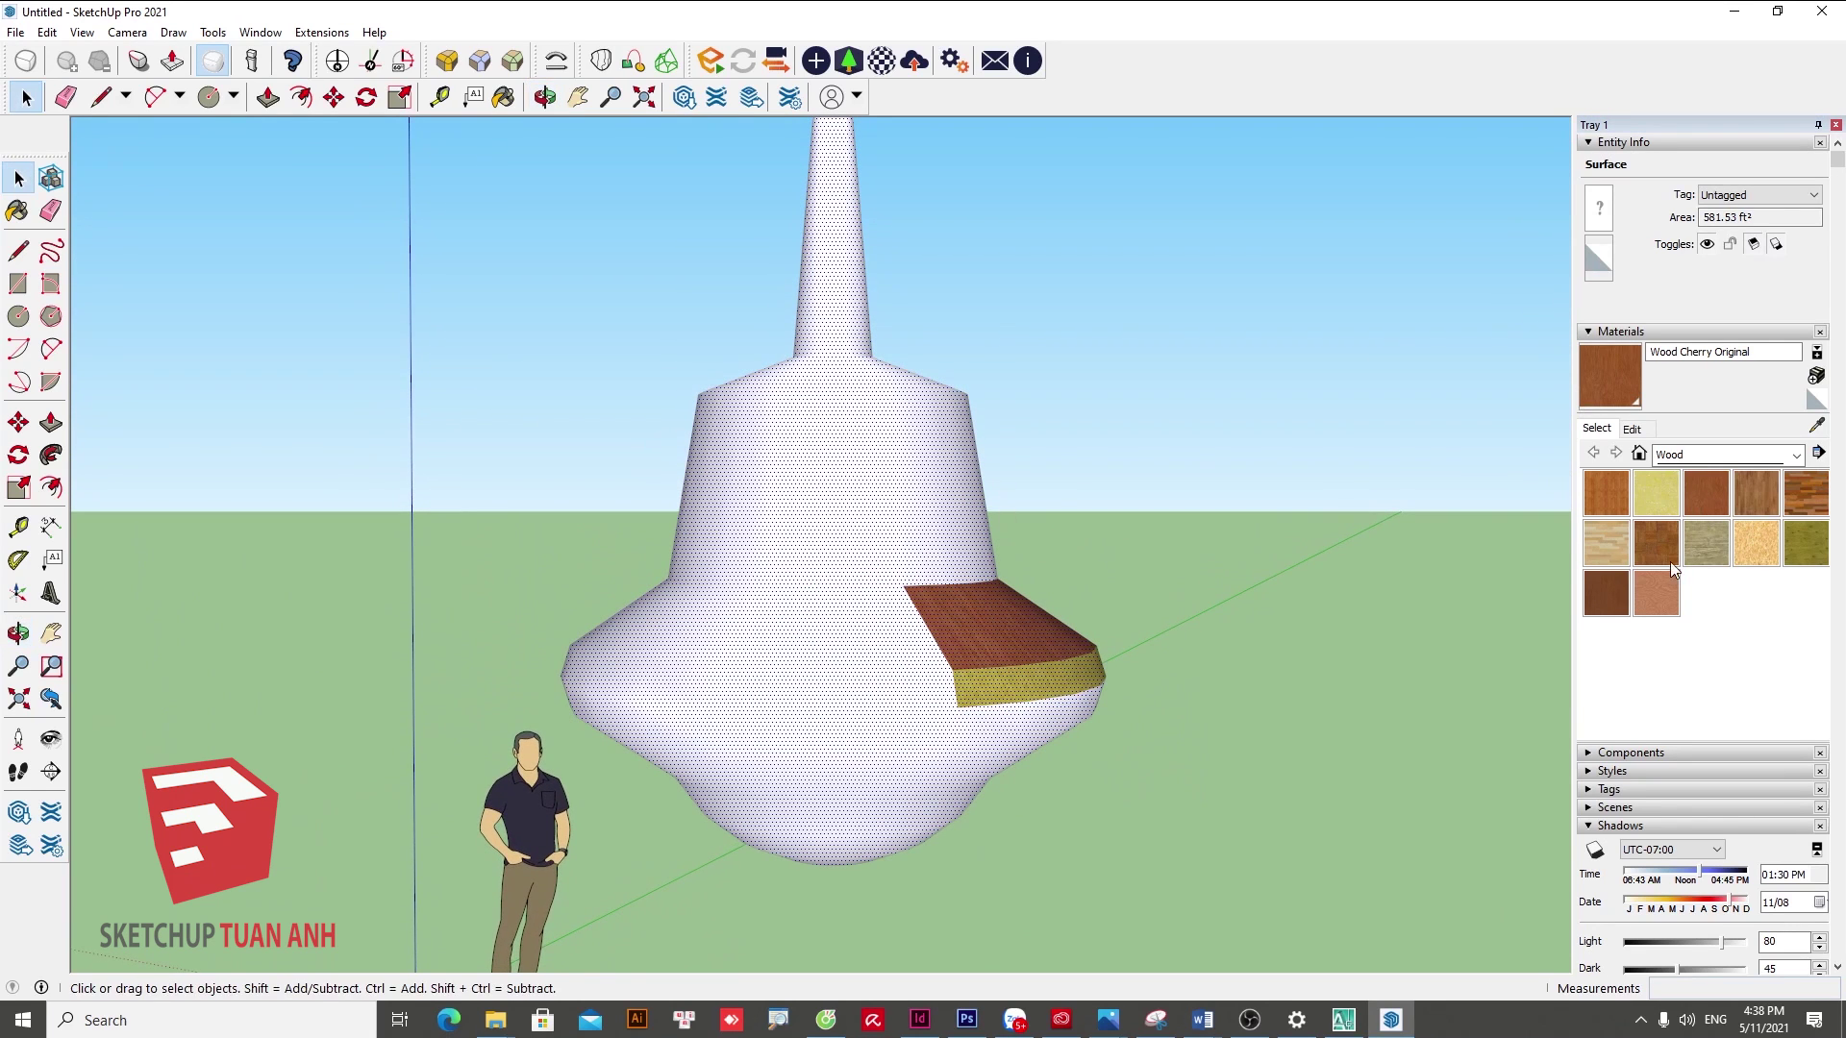
left_click(824, 474)
middle_click_drag(824, 474, 461, 573)
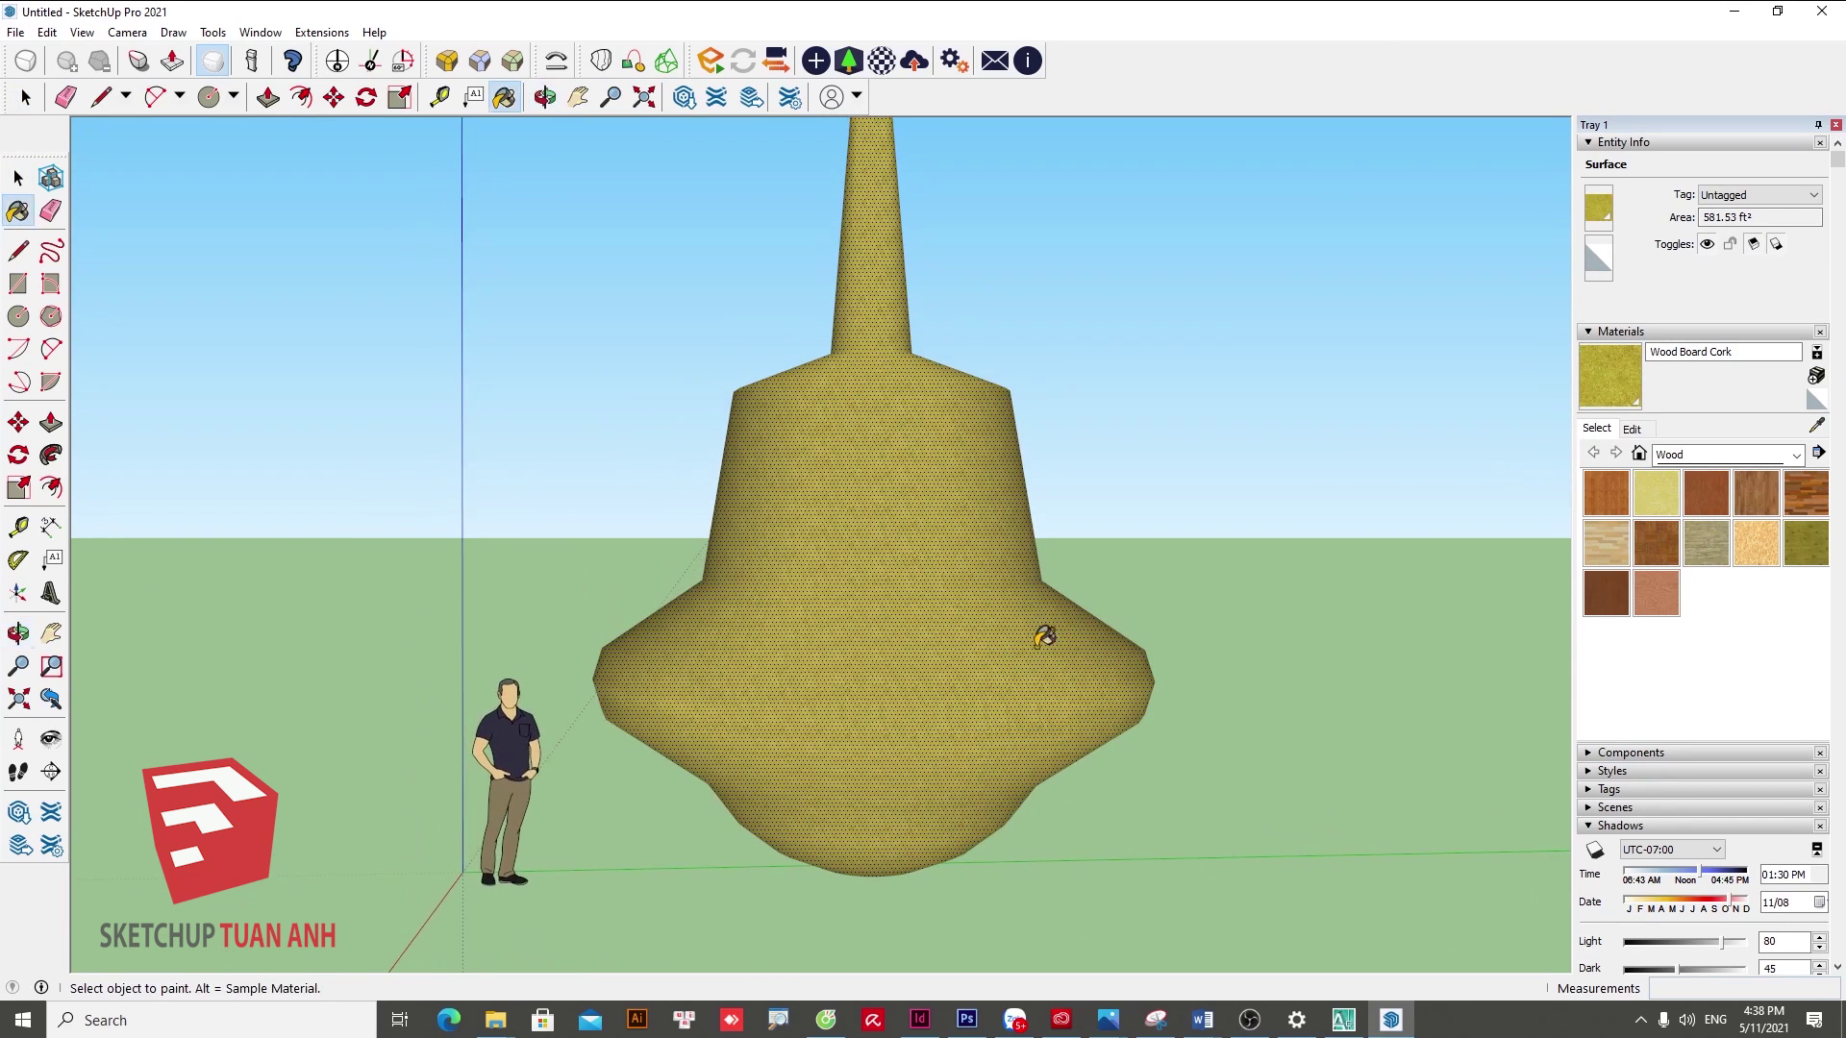
scroll(1043, 630, "down", 2)
key("ctrl+z")
key("ctrl+z")
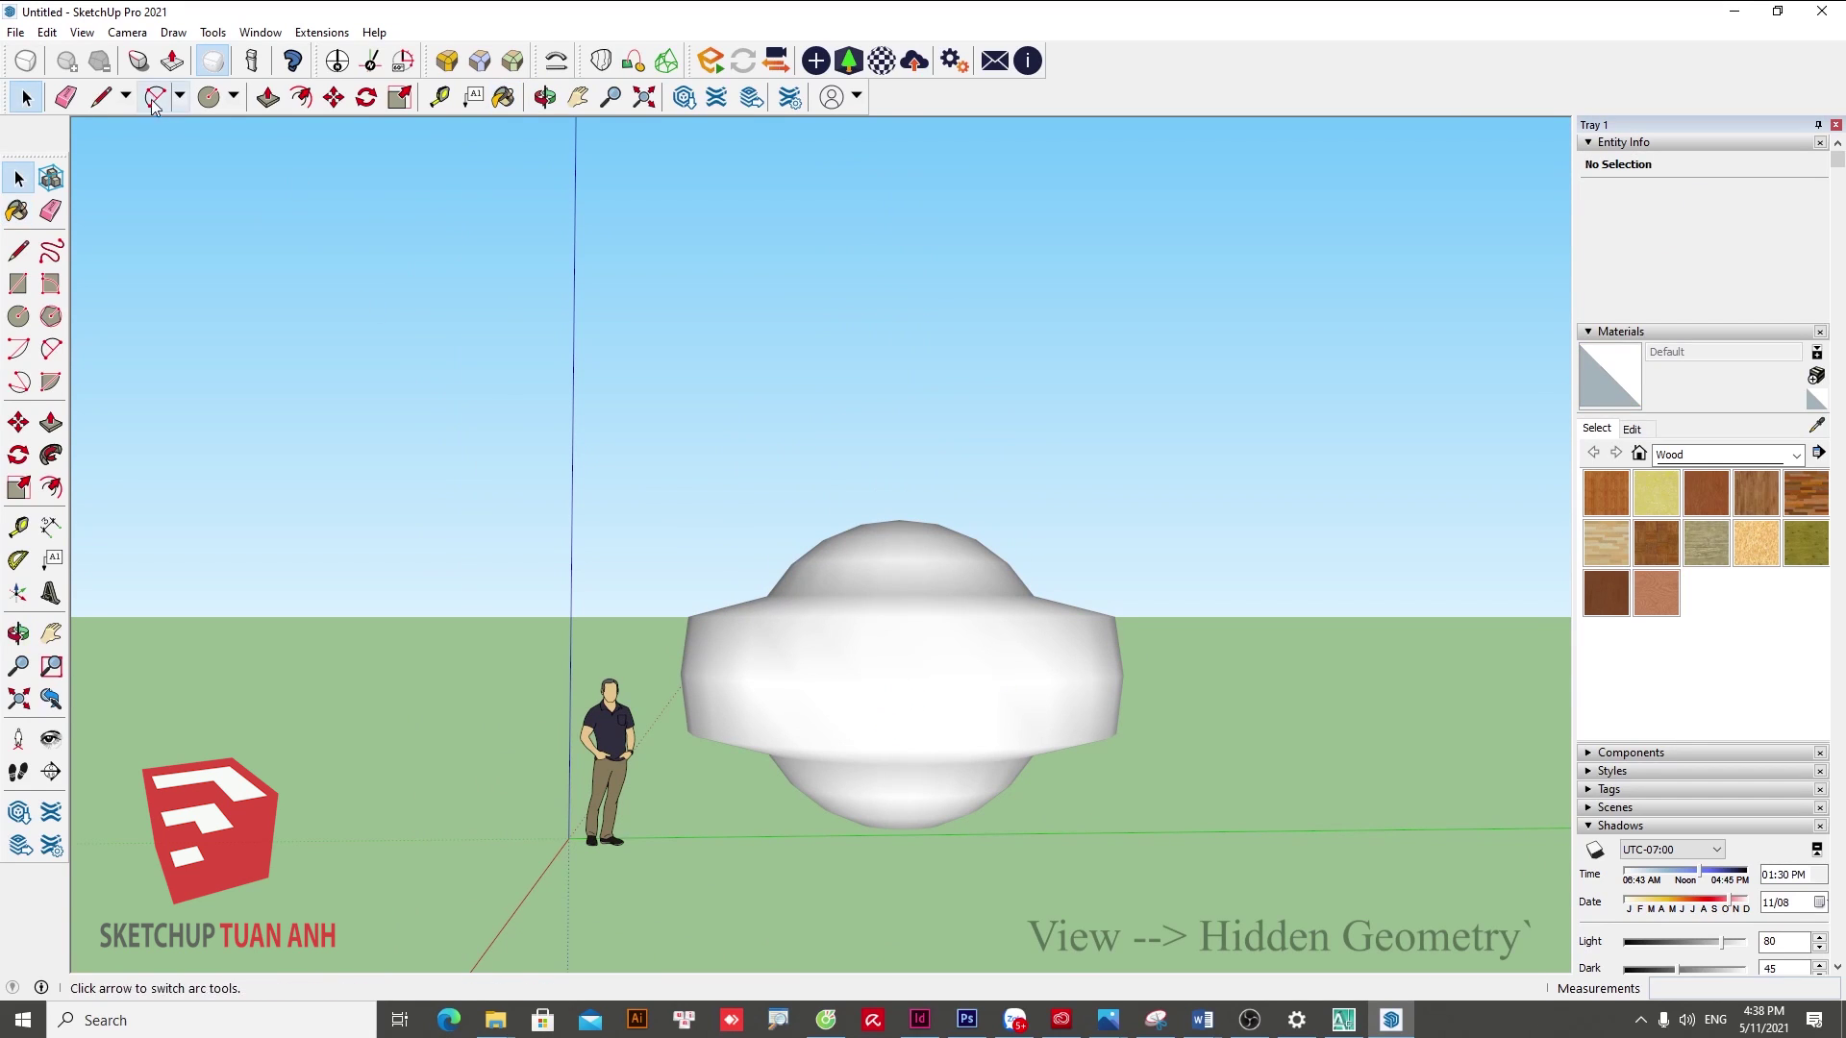
left_click(82, 32)
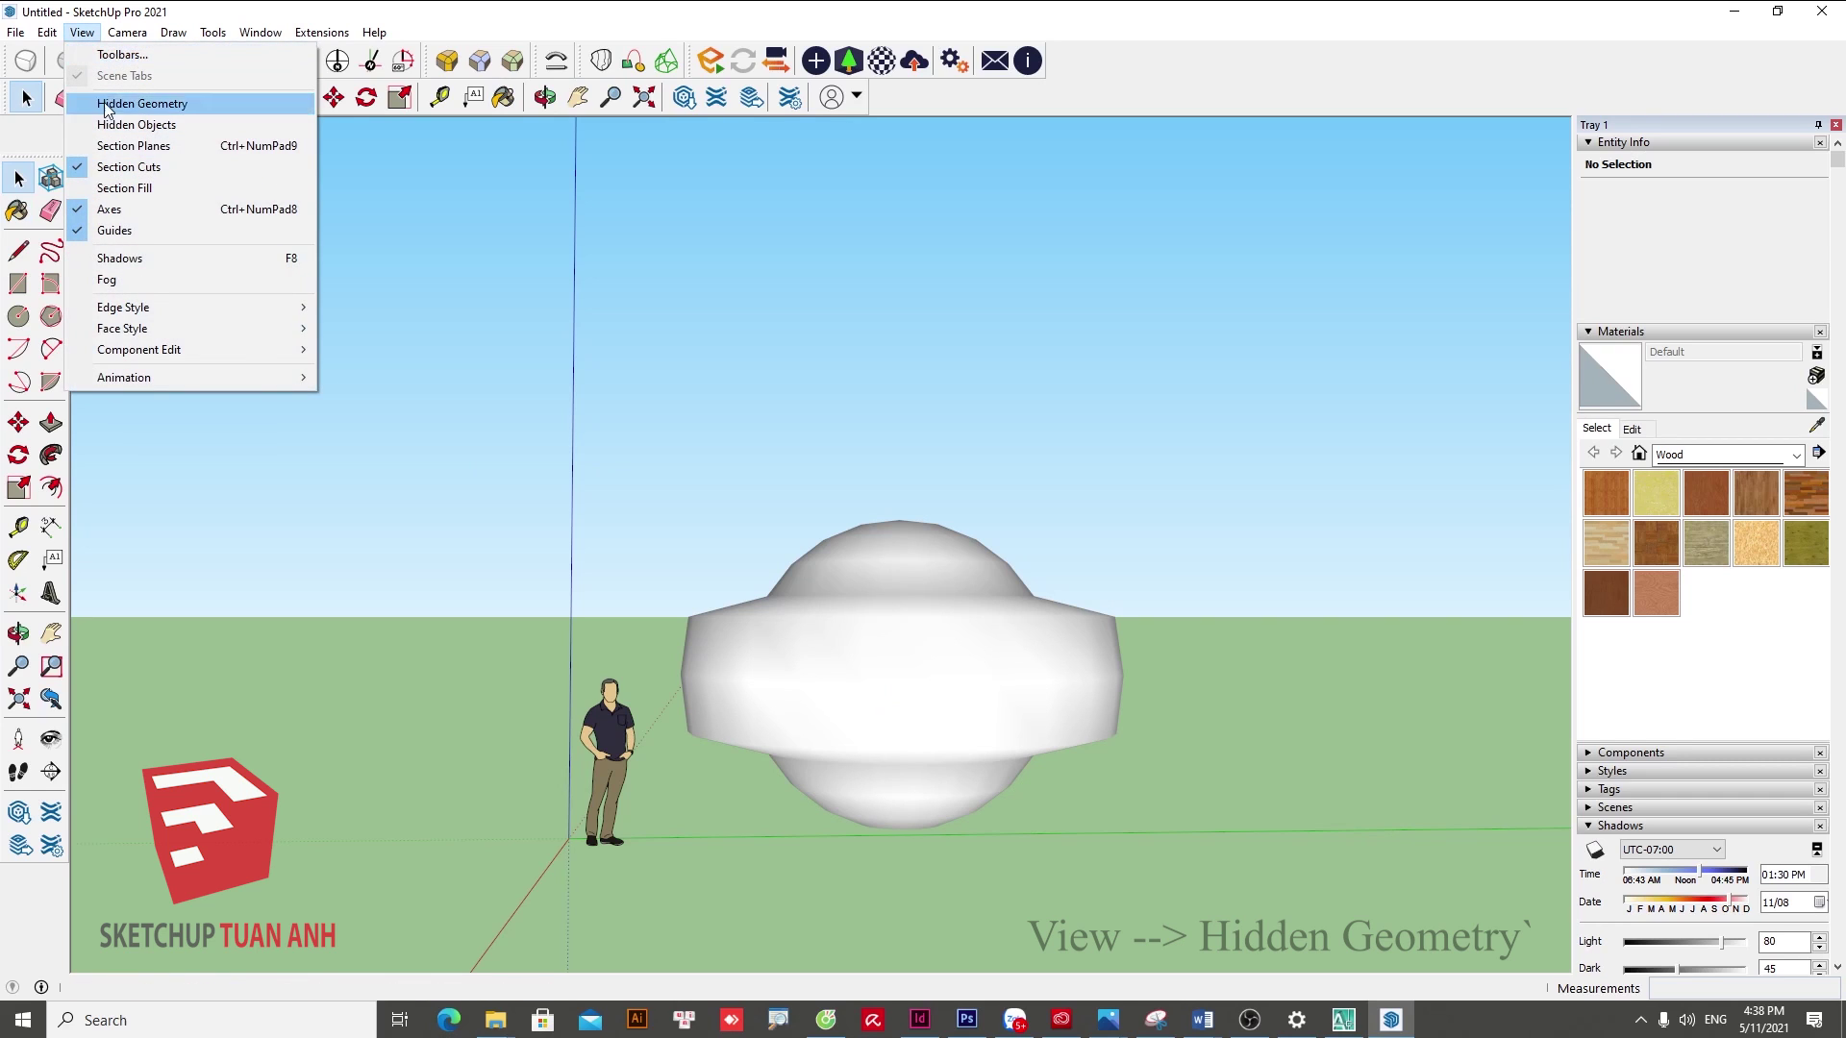
left_click(160, 103)
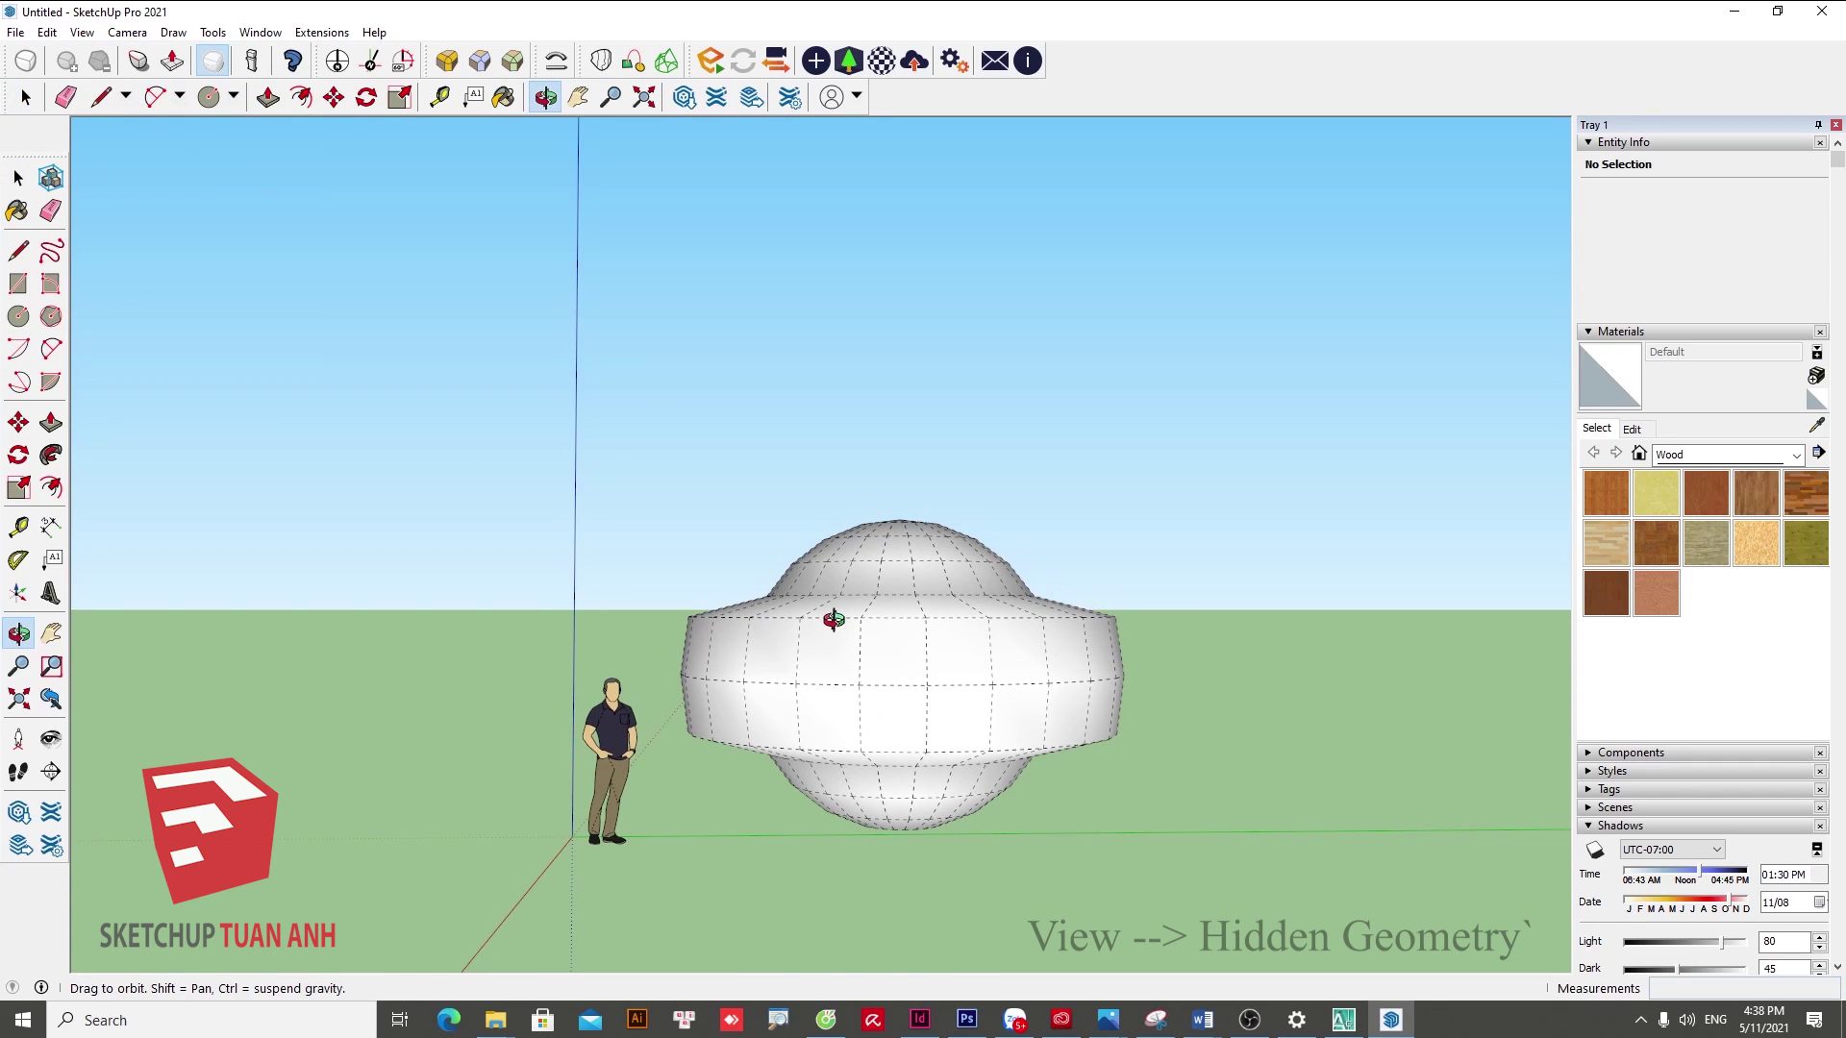
left_click(81, 33)
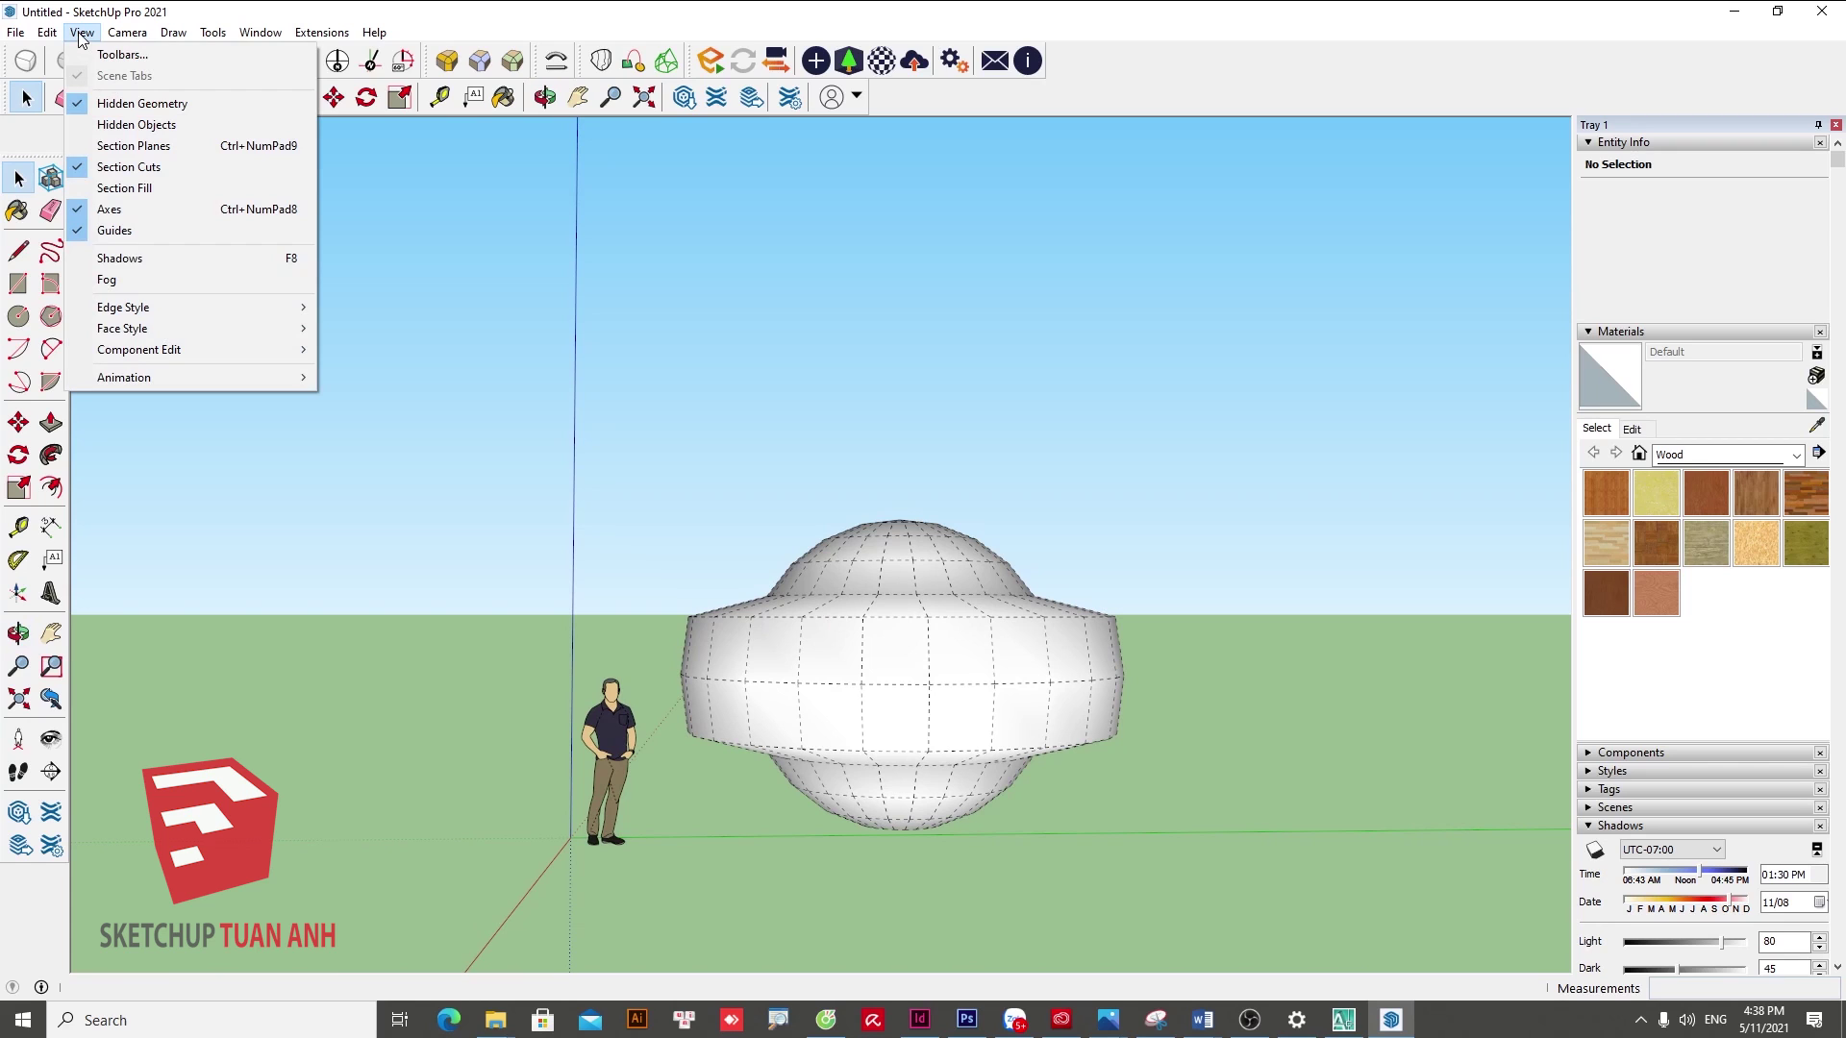
left_click(157, 111)
scroll(886, 672, "up", 3)
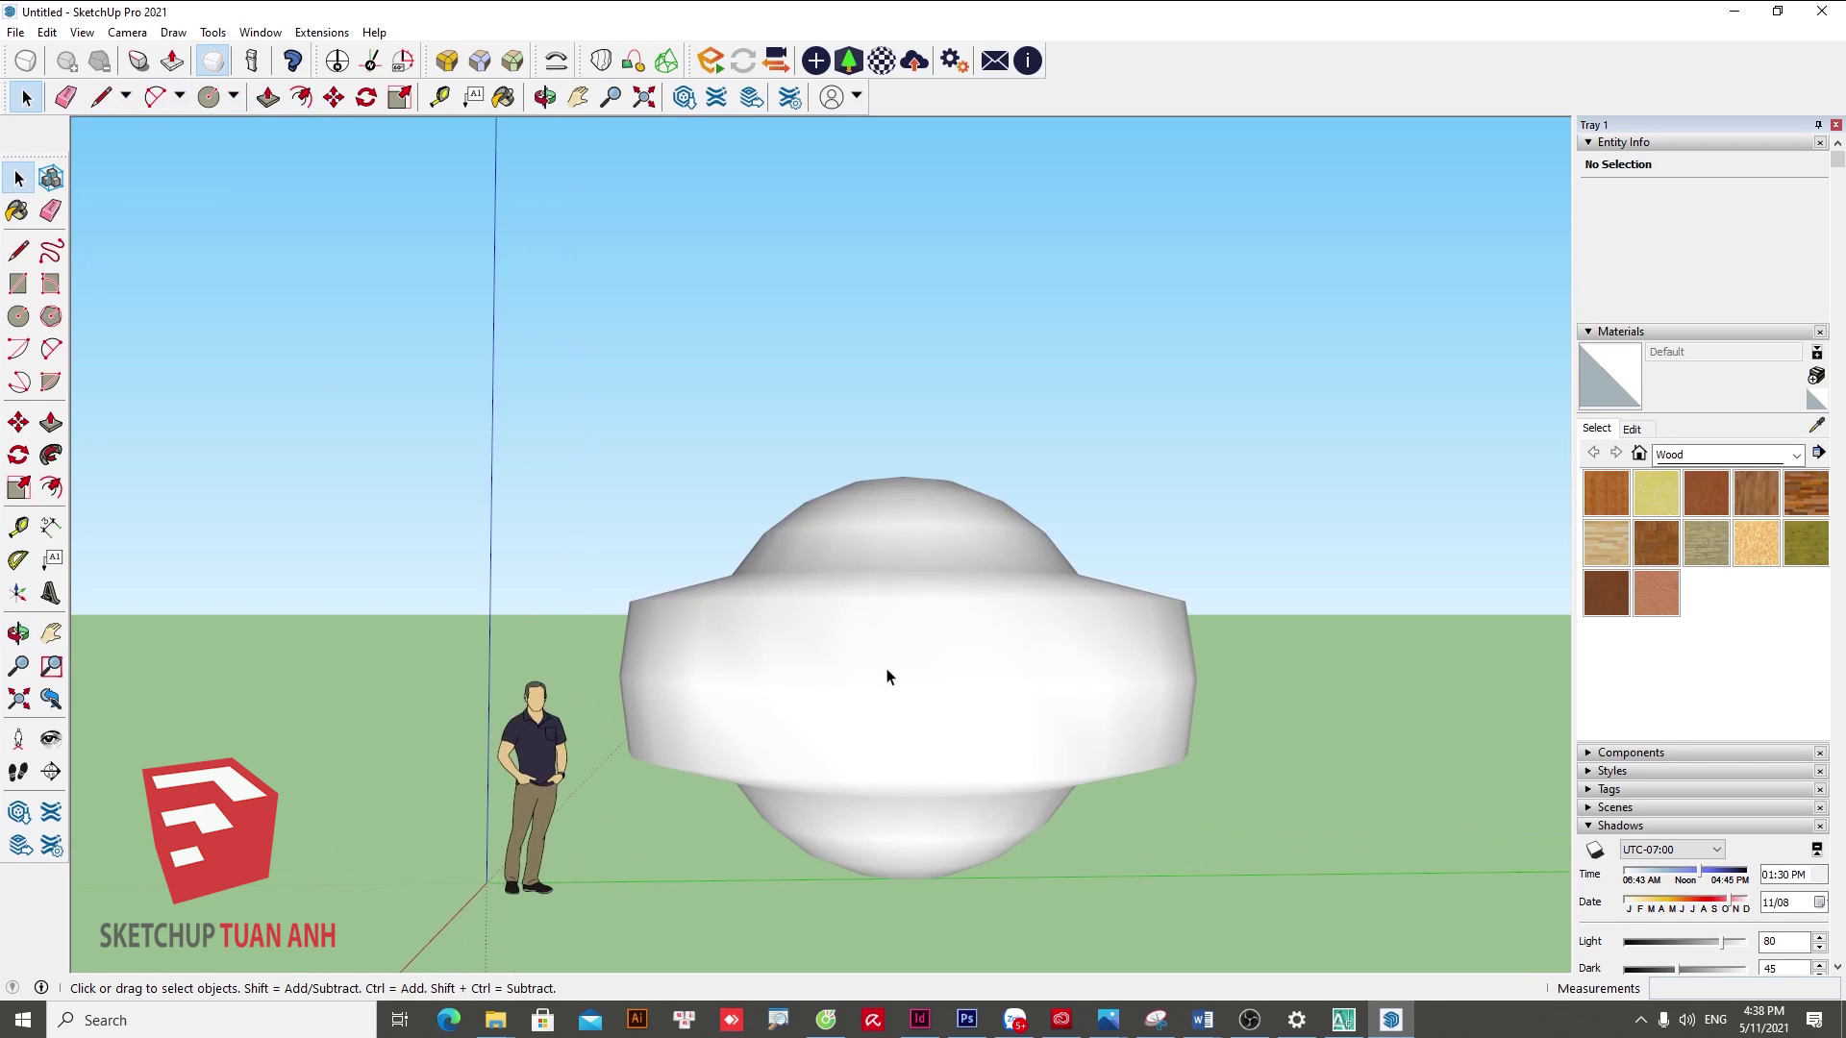
middle_click_drag(638, 766, 1023, 775)
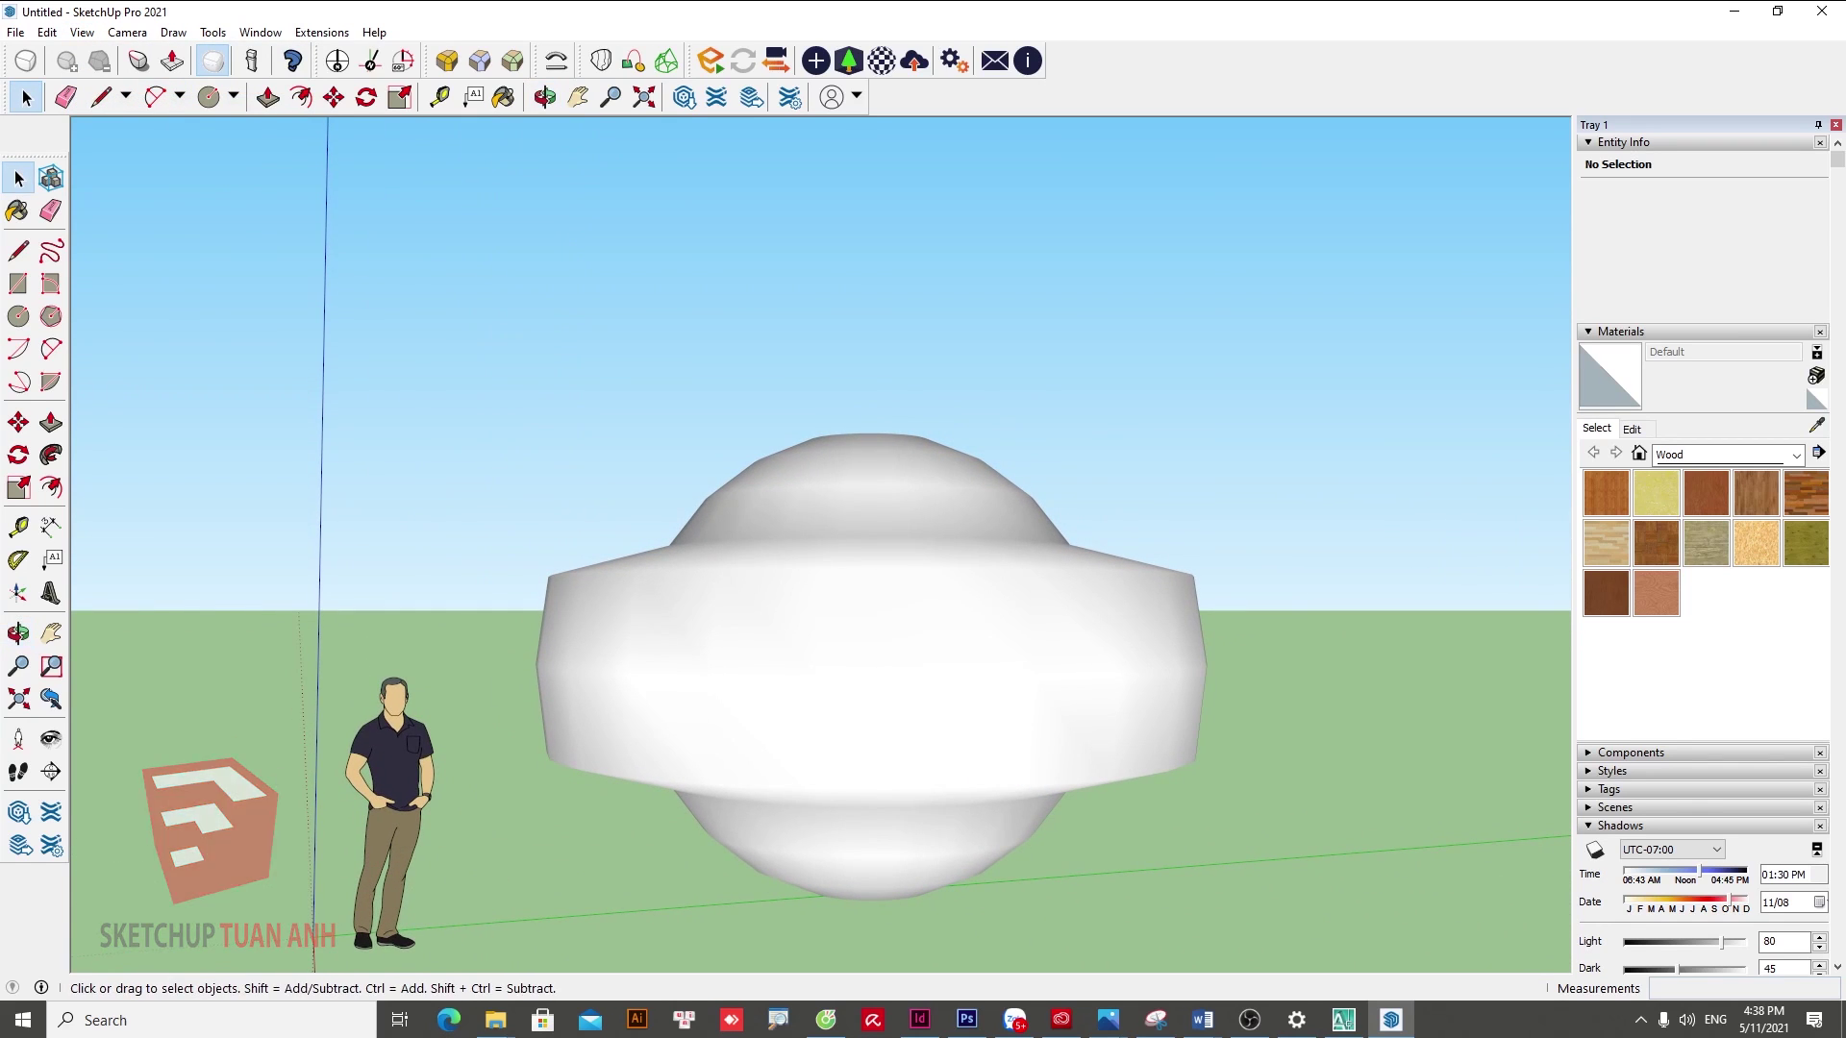